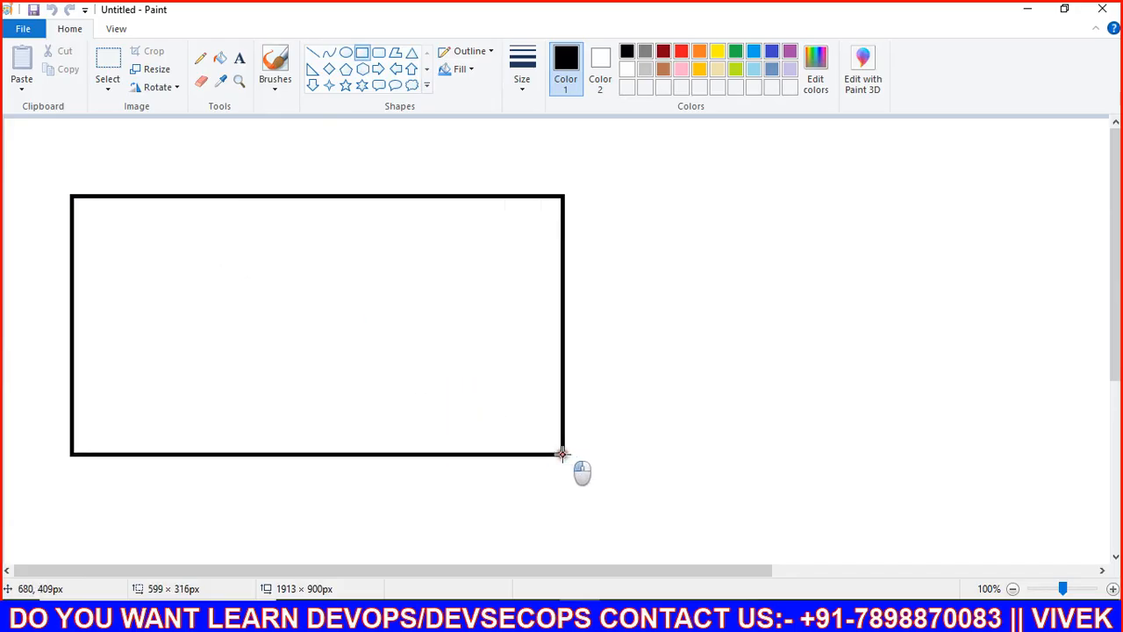
# Step: Draw a smaller box inside the big rectangle and title the frame 'aws account'
pyautogui.moveTo(129, 294); pyautogui.dragTo(212, 430)
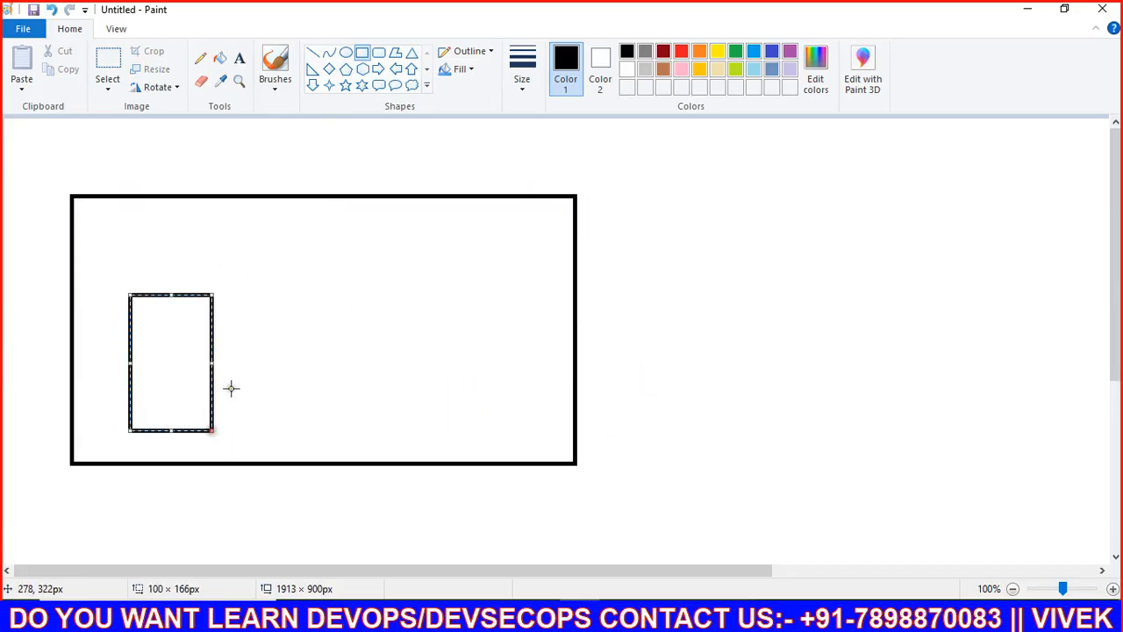
pyautogui.click(238, 58)
pyautogui.moveTo(150, 165); pyautogui.dragTo(319, 191)
pyautogui.write('aw')
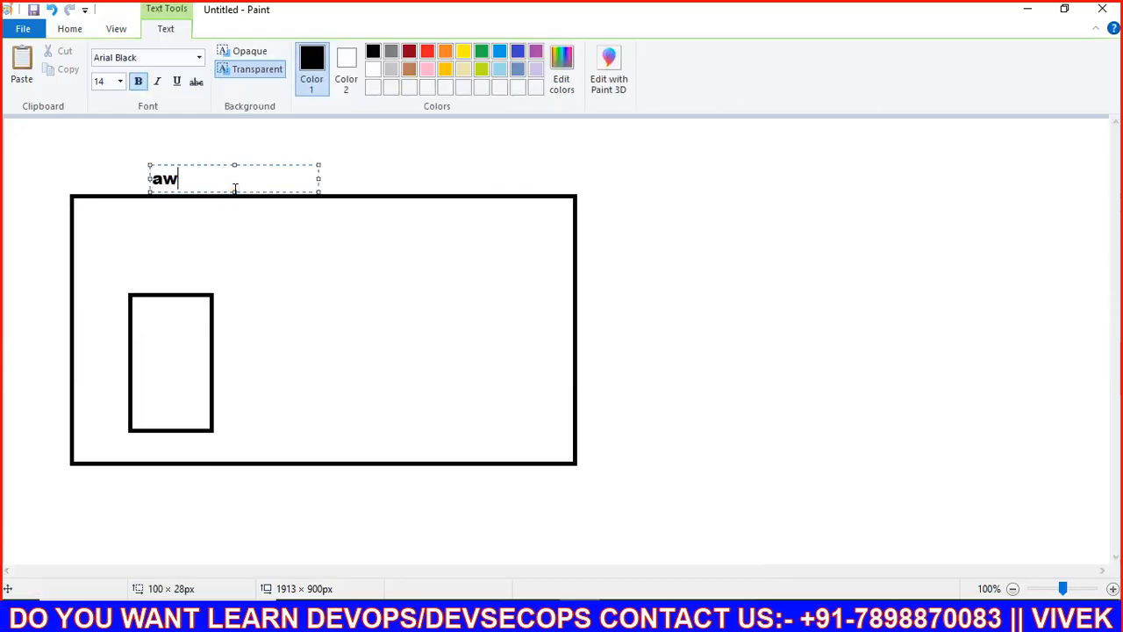
pyautogui.write('s account')
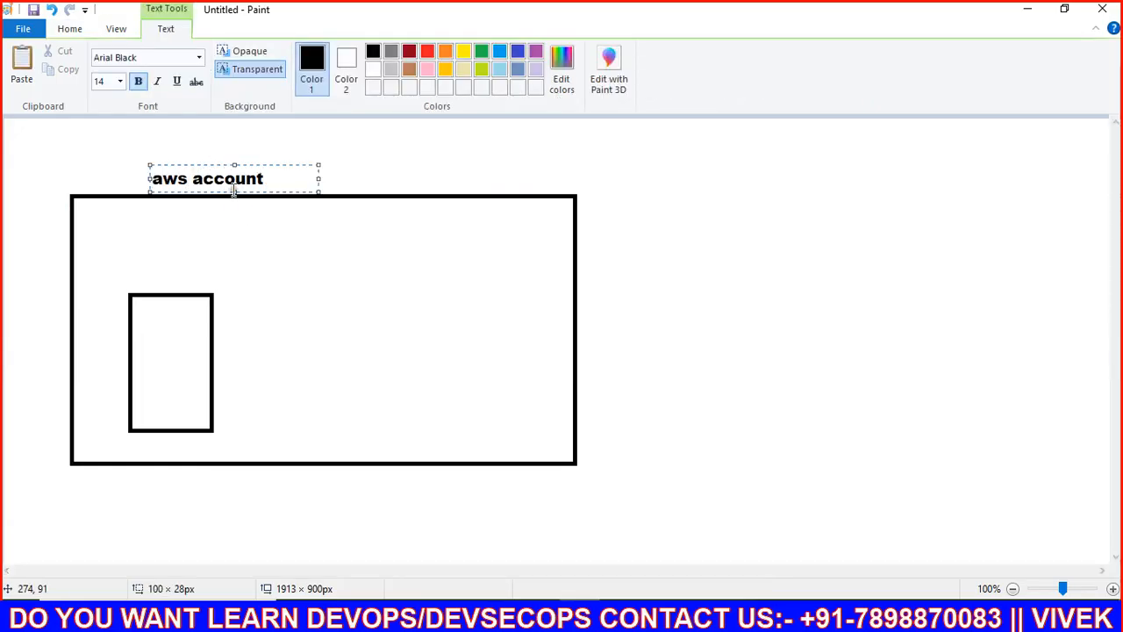
pyautogui.click(137, 255)
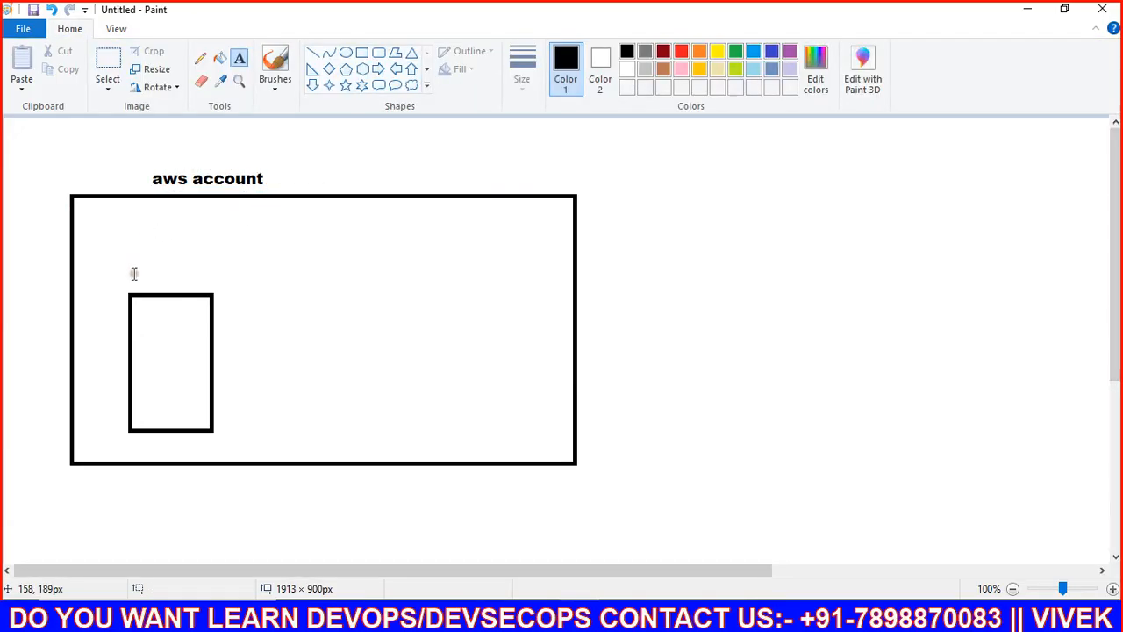
# Step: Label the small box 's3-bucket' and list 'image' and 'video' inside it
pyautogui.click(133, 272)
pyautogui.write('s3')
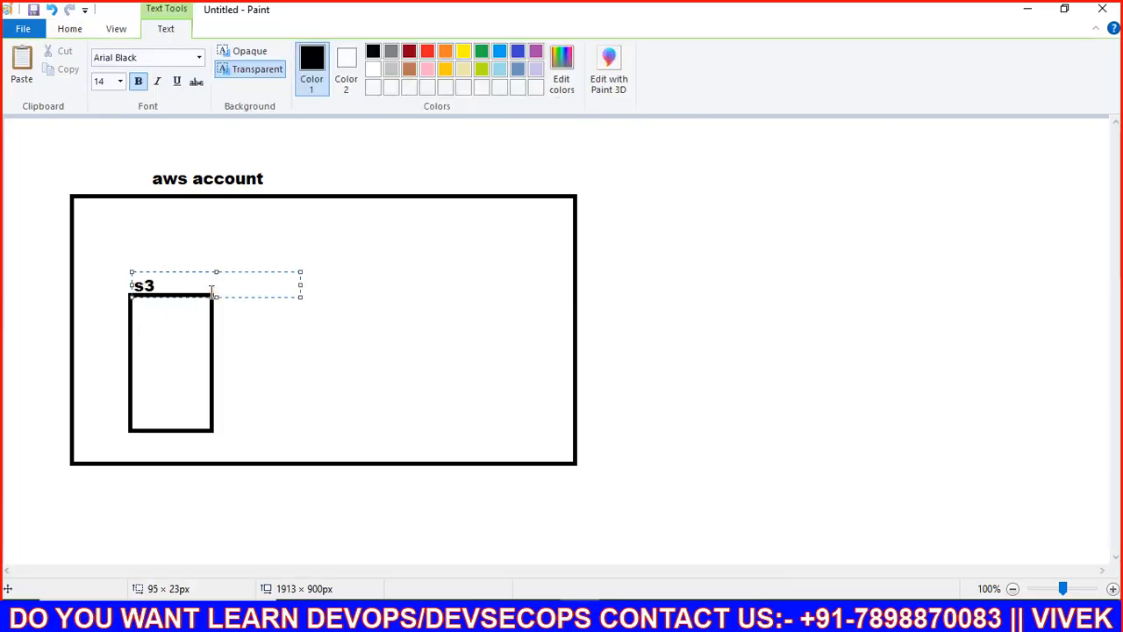
pyautogui.write('-bucket')
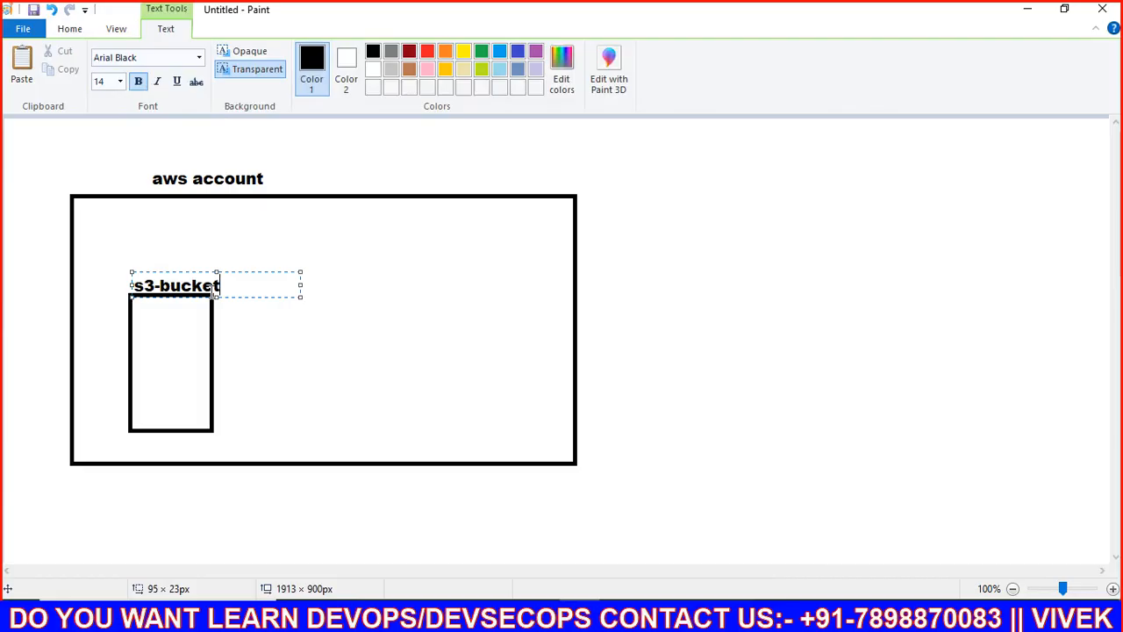
pyautogui.click(140, 332)
pyautogui.click(140, 332)
pyautogui.write('image')
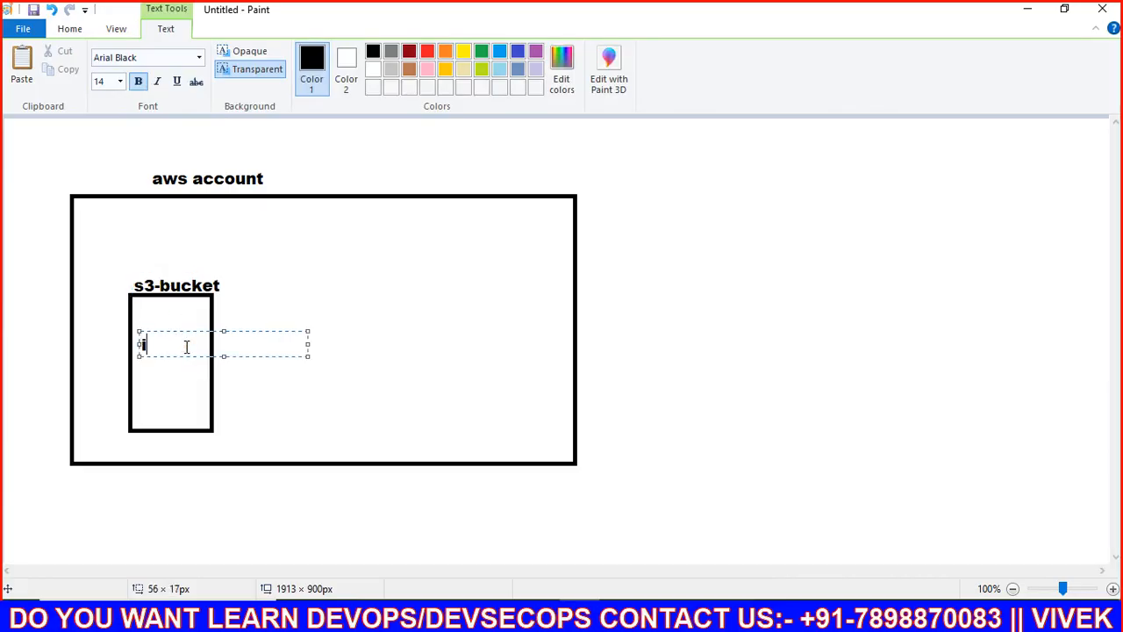
pyautogui.press('Return')
pyautogui.write('video')
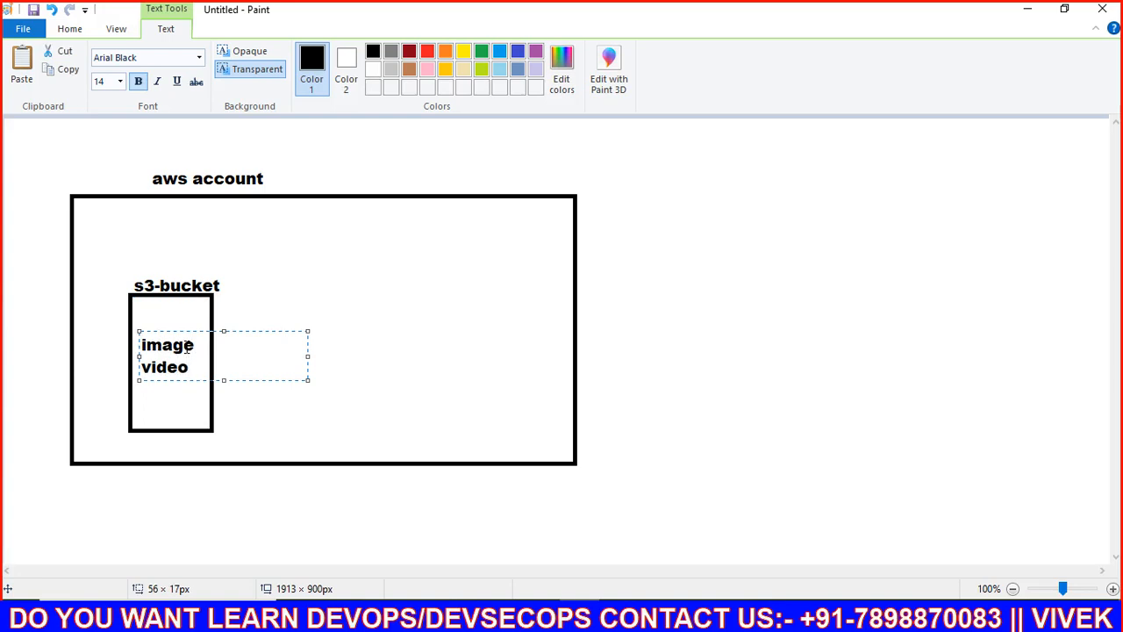
pyautogui.click(232, 245)
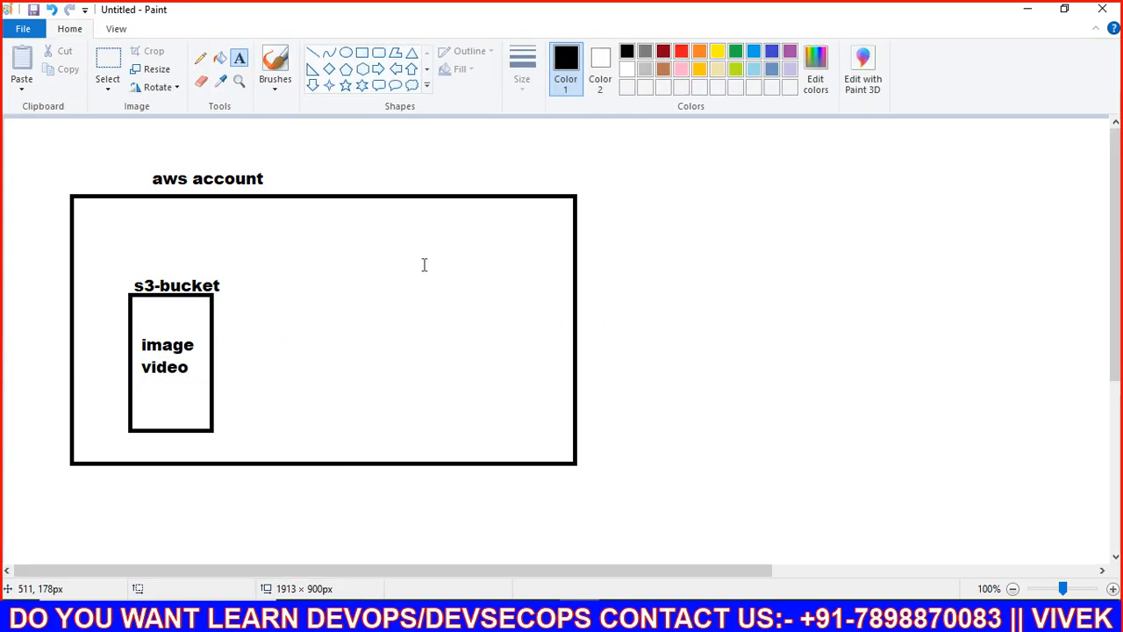
# Step: Draw horizontal lines running right from the 'image' and 'video' labels
pyautogui.click(313, 267)
pyautogui.click(315, 226)
pyautogui.click(312, 53)
pyautogui.moveTo(199, 346); pyautogui.dragTo(378, 346)
pyautogui.moveTo(199, 369); pyautogui.dragTo(374, 369)
pyautogui.click(250, 383)
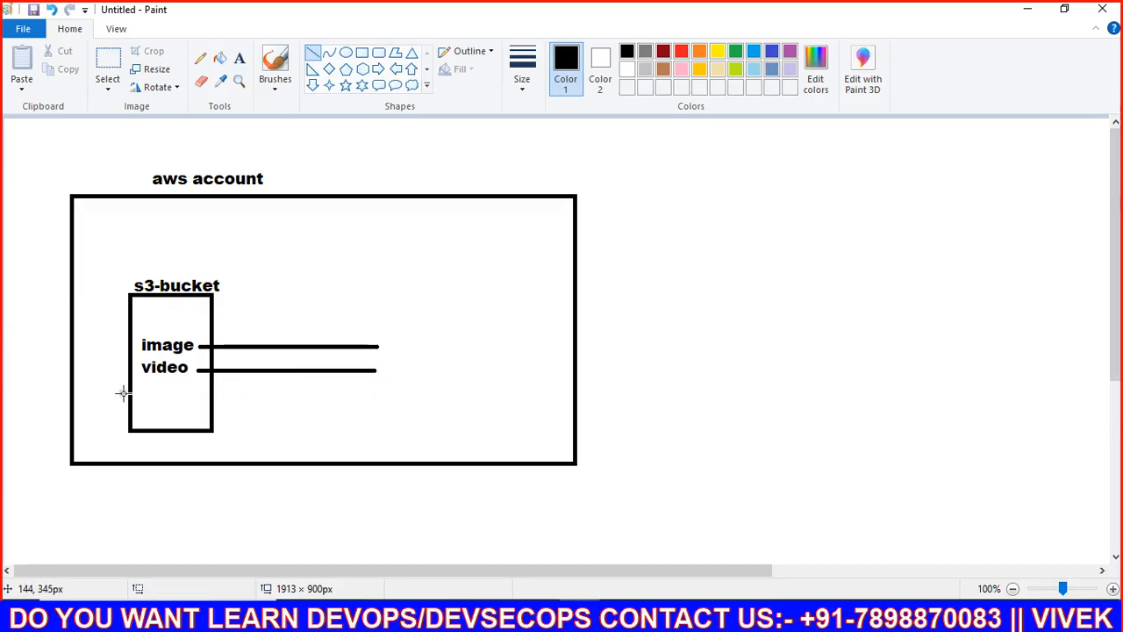
# Step: Try placing a text box below 'video', leaving it empty each time
pyautogui.click(239, 58)
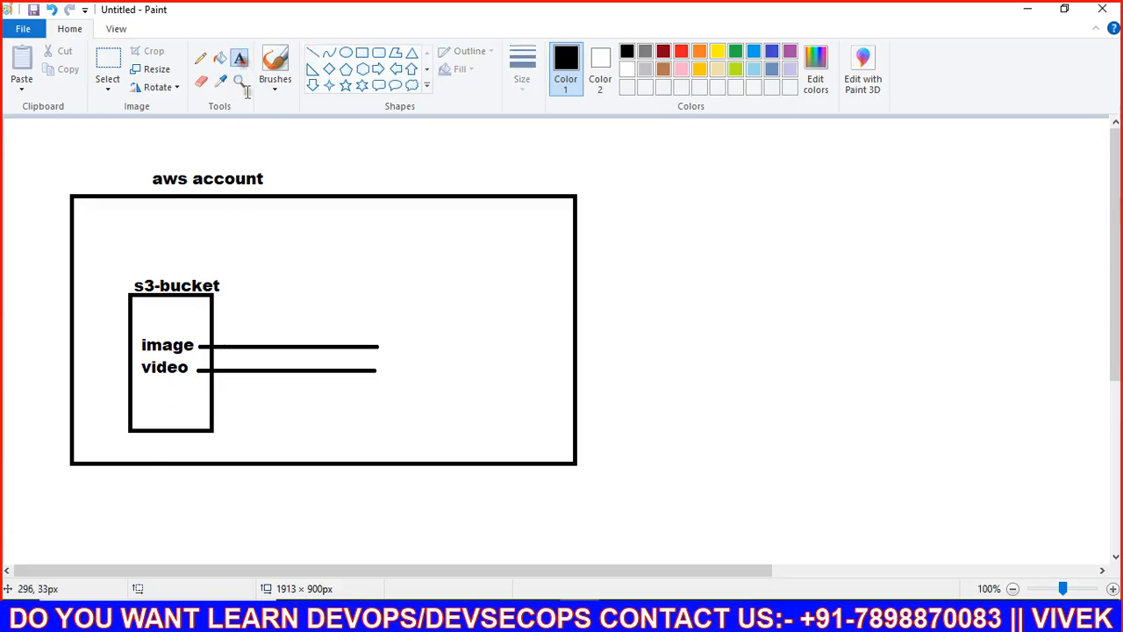
pyautogui.click(146, 394)
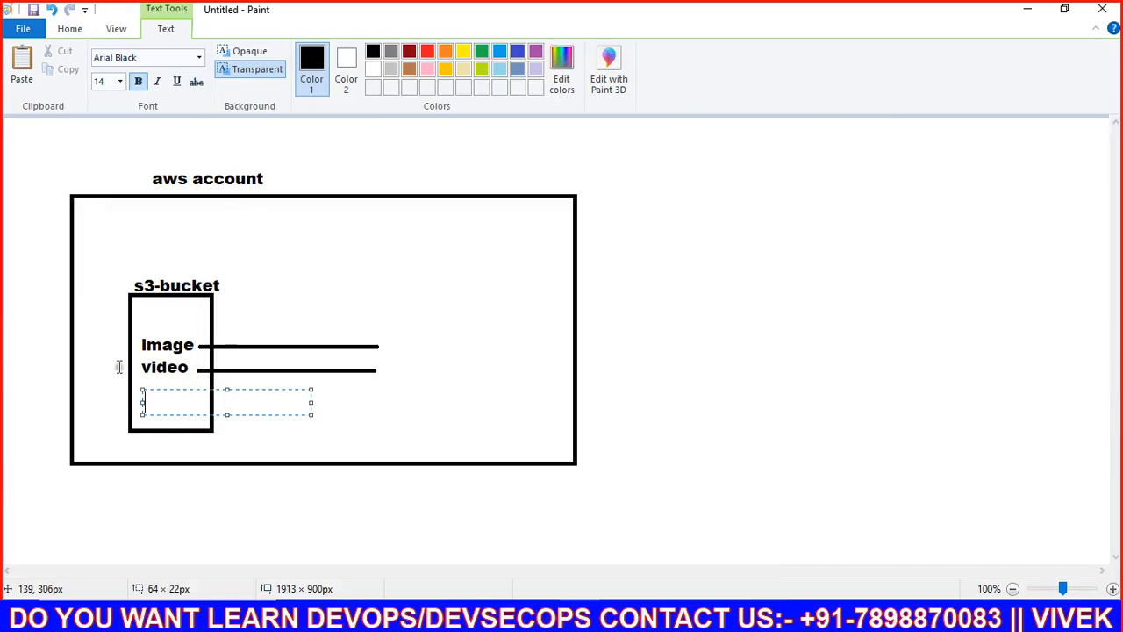
pyautogui.click(164, 364)
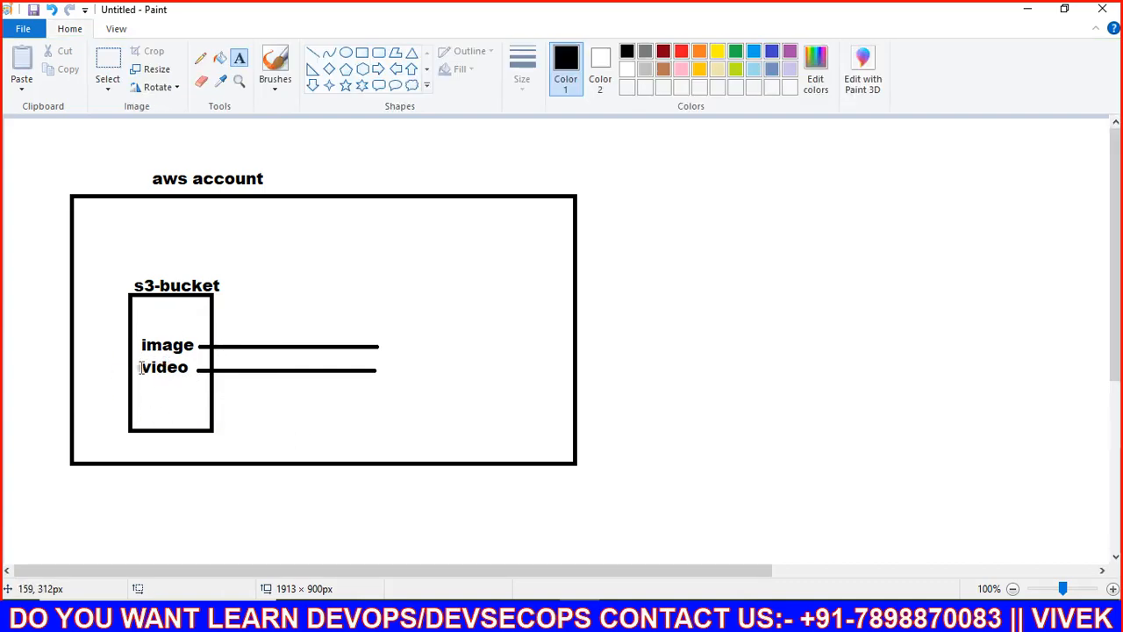
pyautogui.click(210, 407)
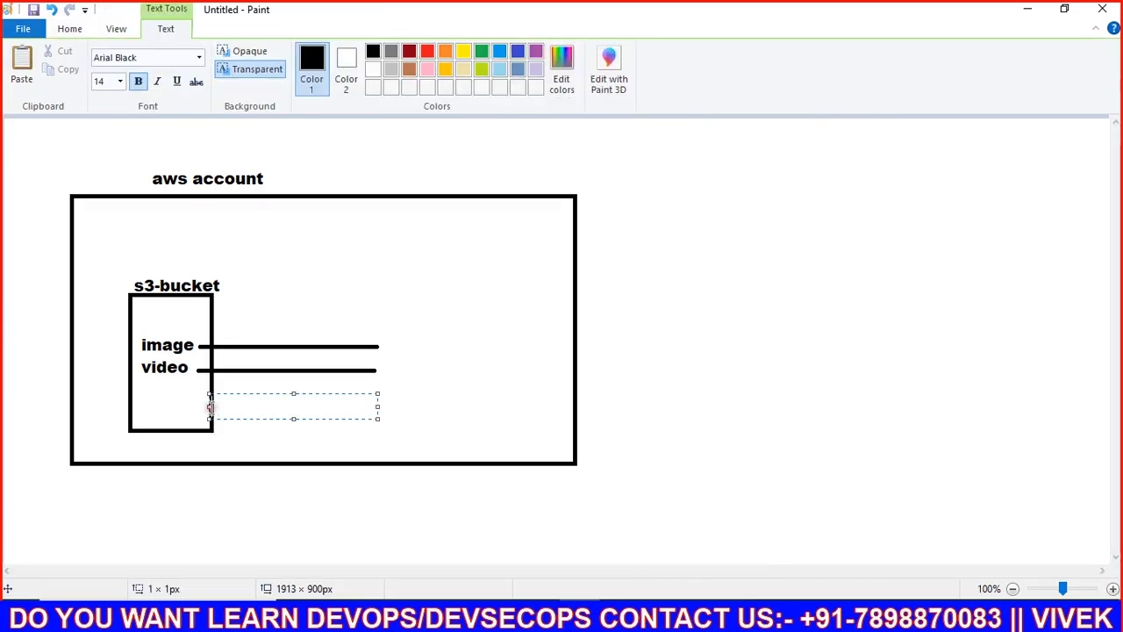
pyautogui.click(182, 369)
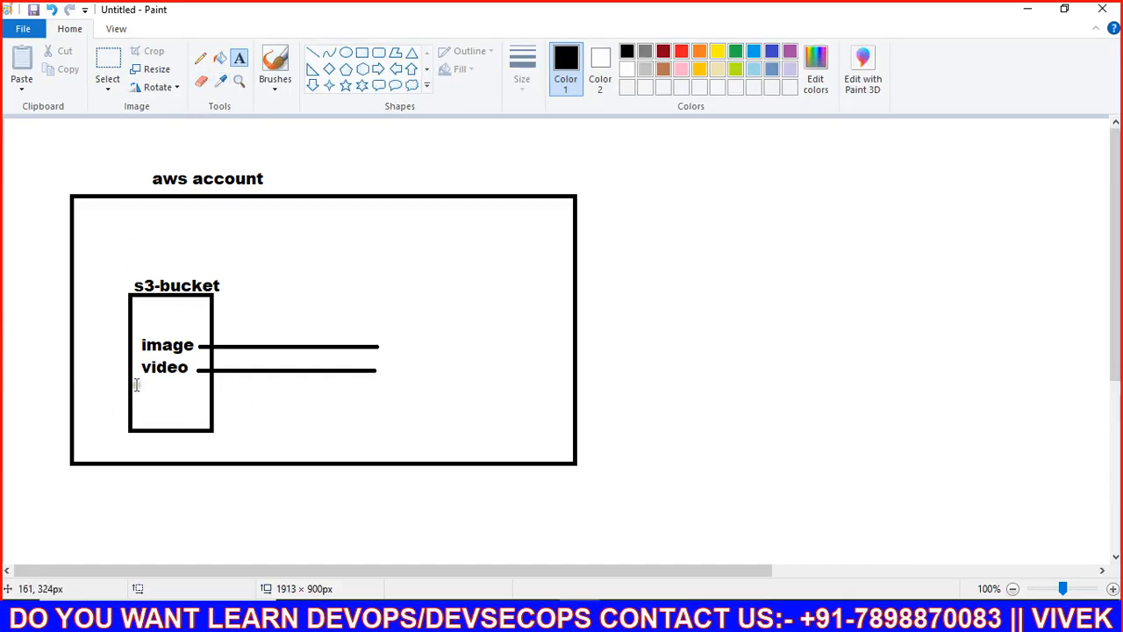
pyautogui.moveTo(136, 383); pyautogui.dragTo(197, 410)
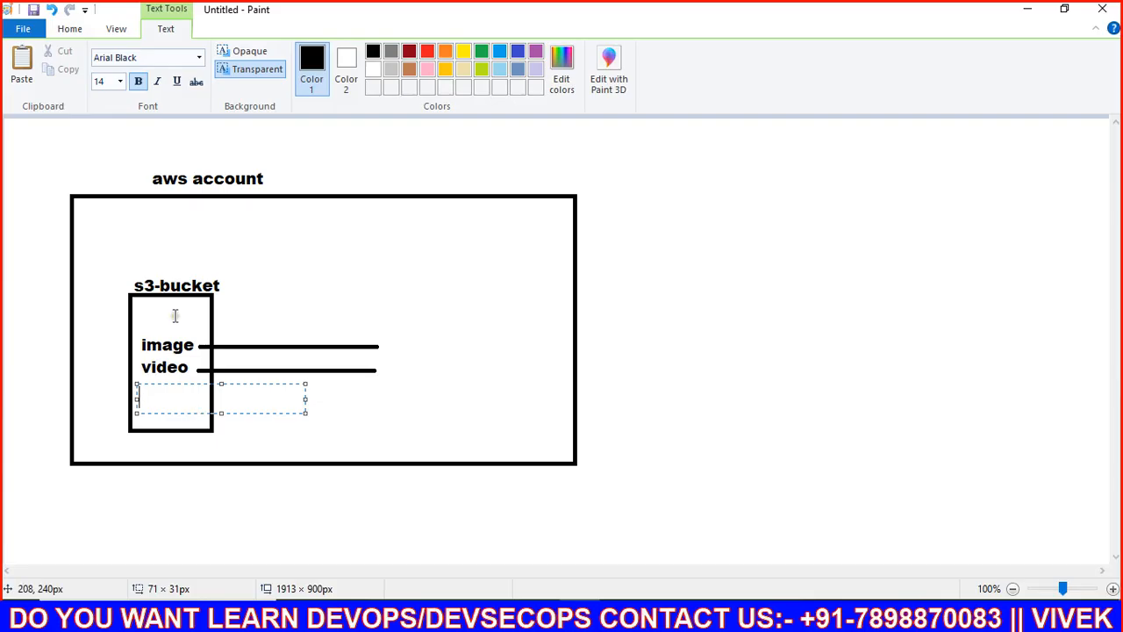
pyautogui.click(204, 322)
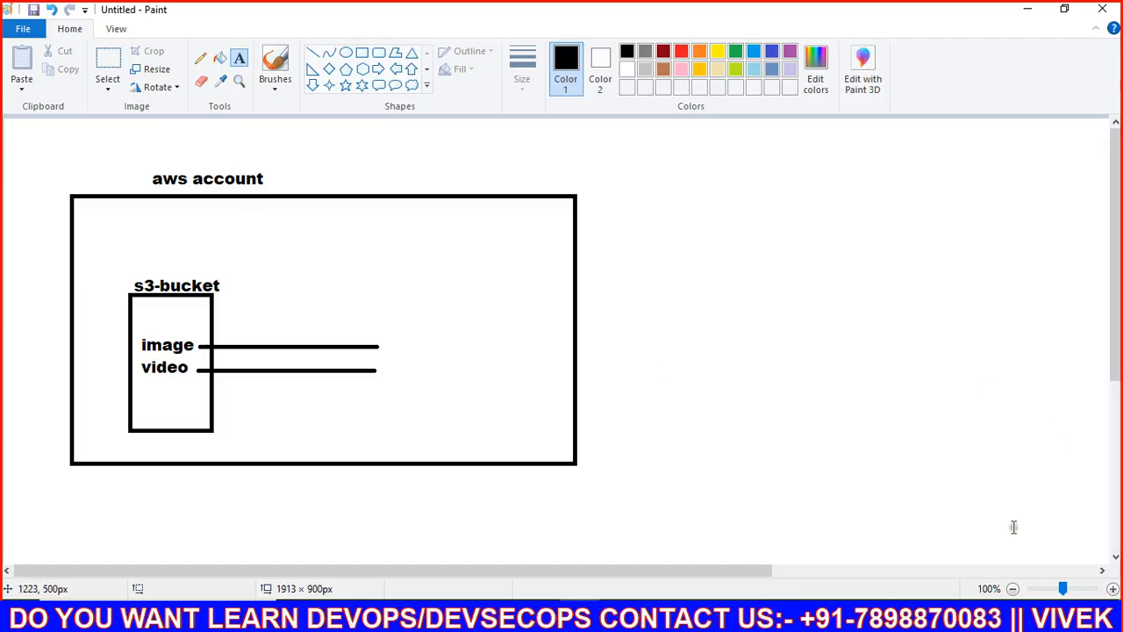
# Step: In a Firefox private window, search 'aws console' and reach the AWS console sign-in page
pyautogui.click(1018, 615)
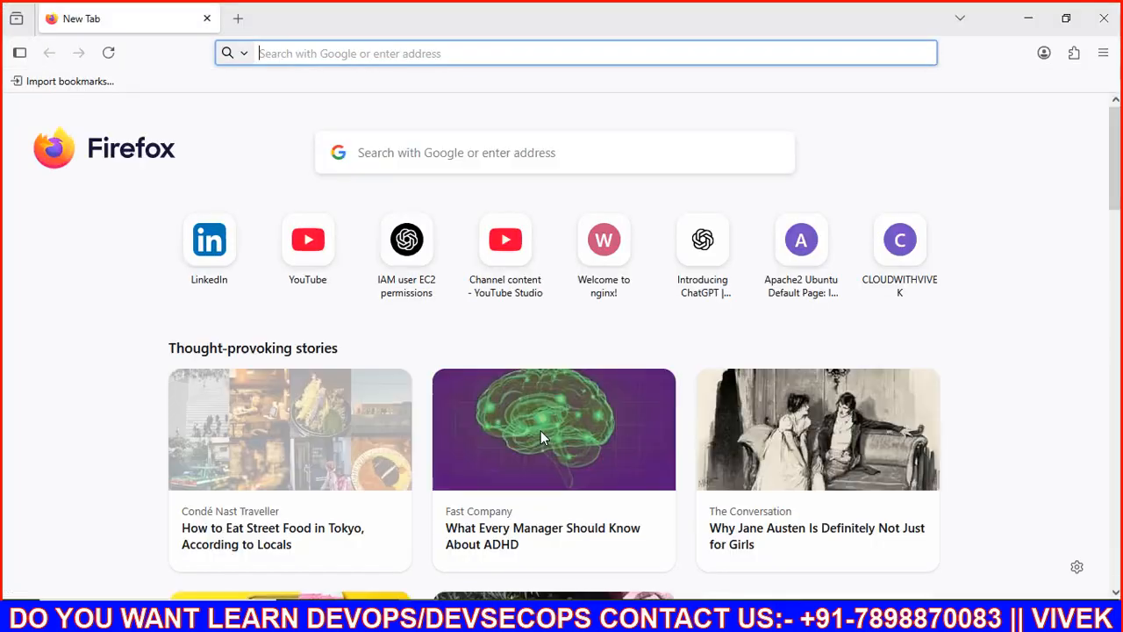
pyautogui.click(1102, 53)
pyautogui.click(976, 183)
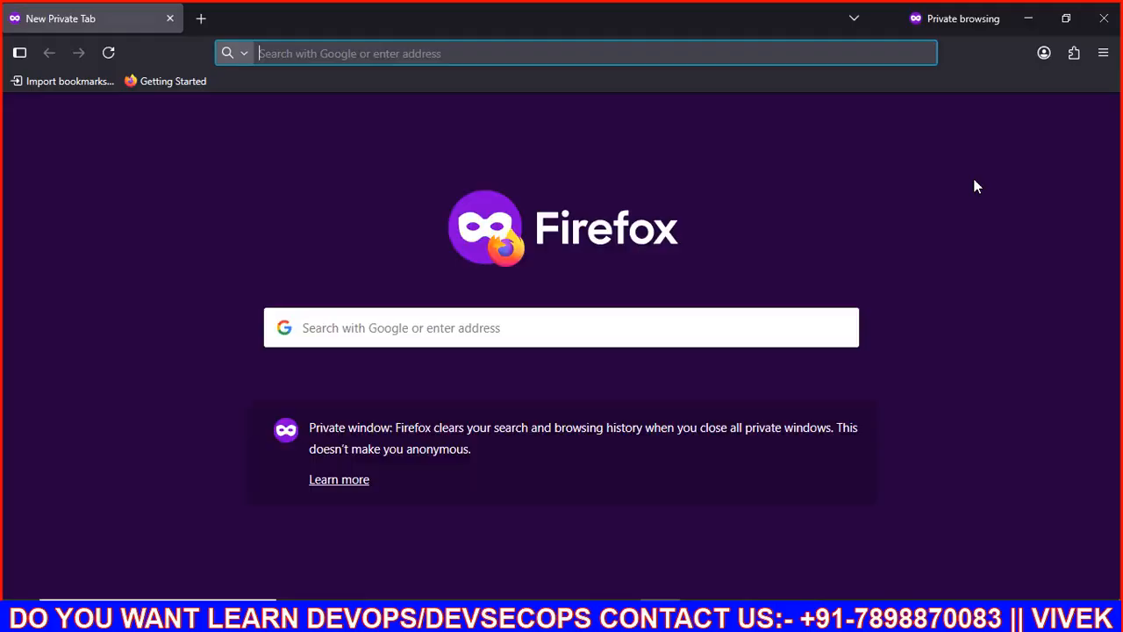
pyautogui.write('aws console')
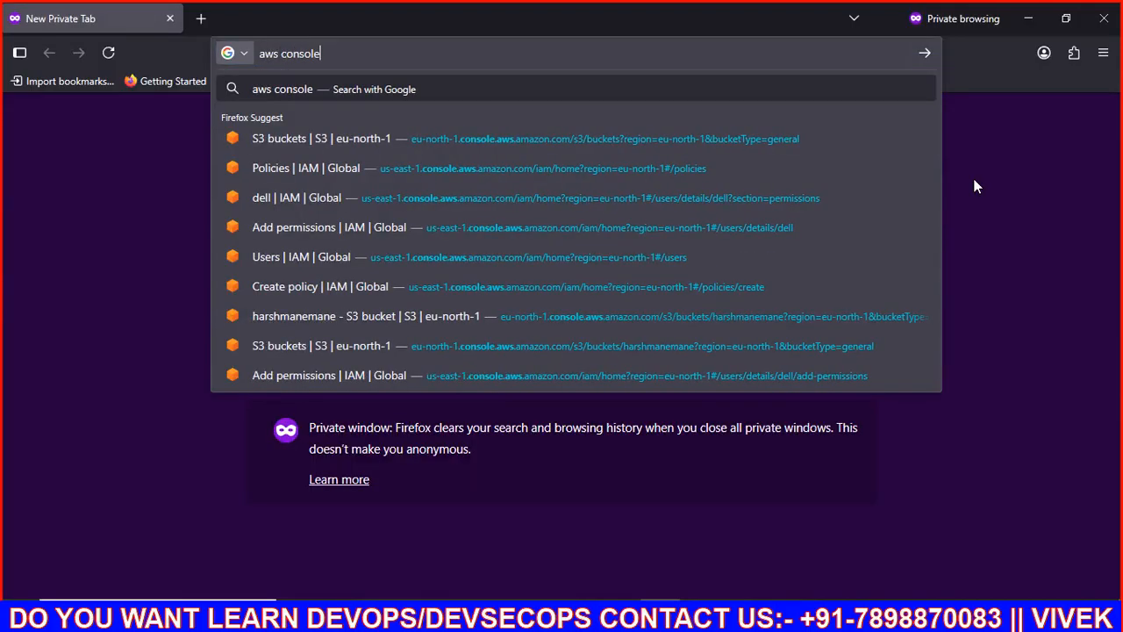
pyautogui.press('Return')
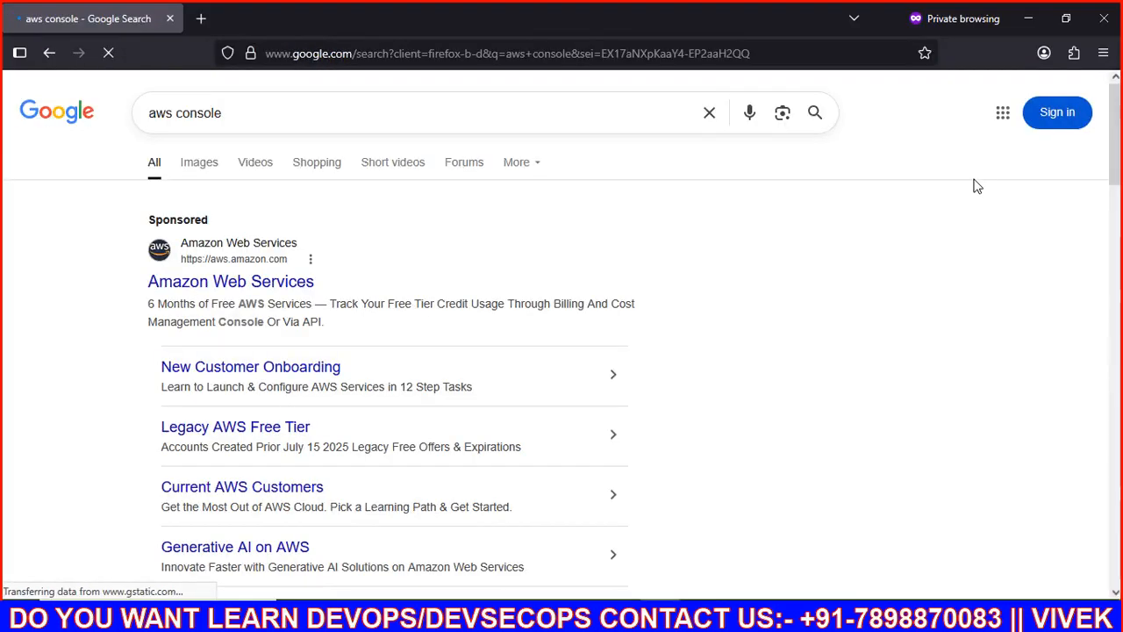
pyautogui.click(273, 282)
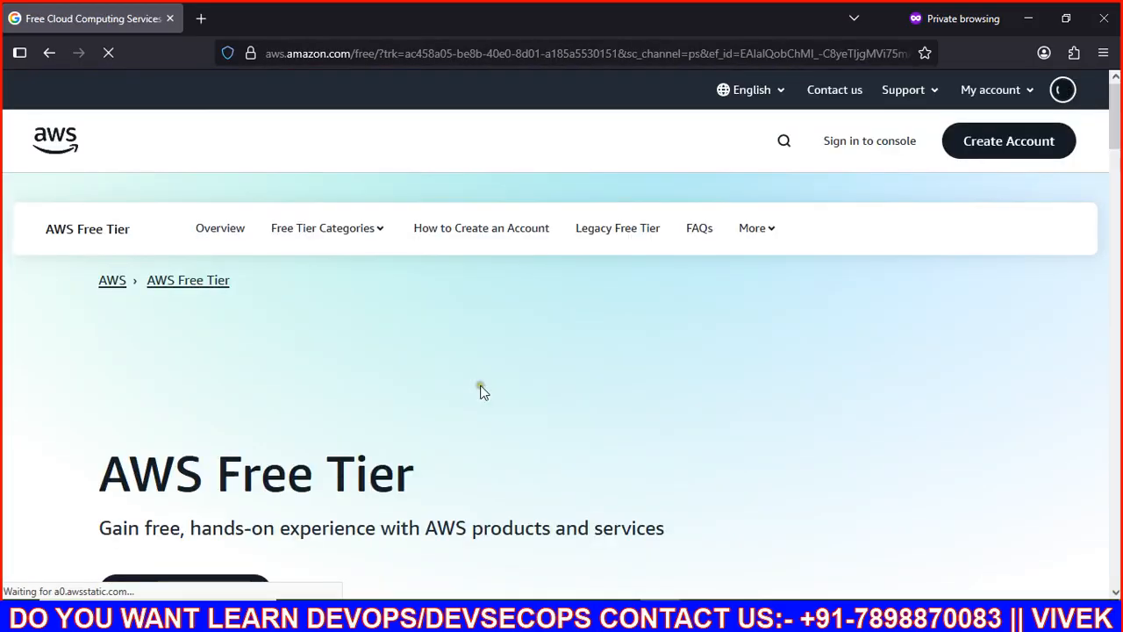
pyautogui.click(884, 141)
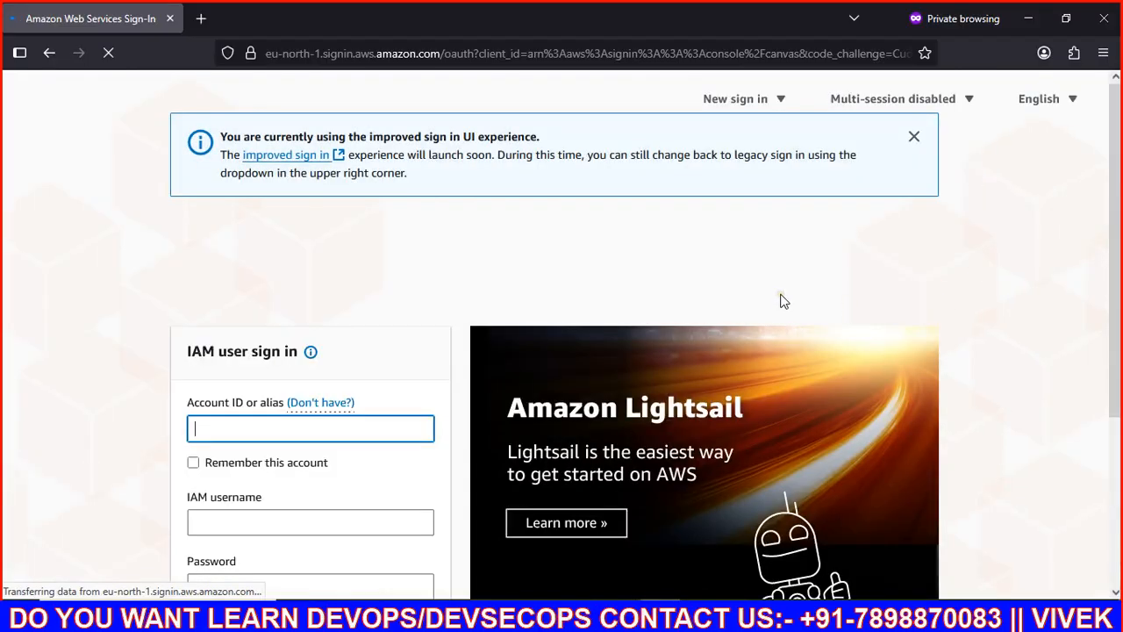
# Step: Sign in using the saved account ID, the IAM username and the account password
pyautogui.click(272, 434)
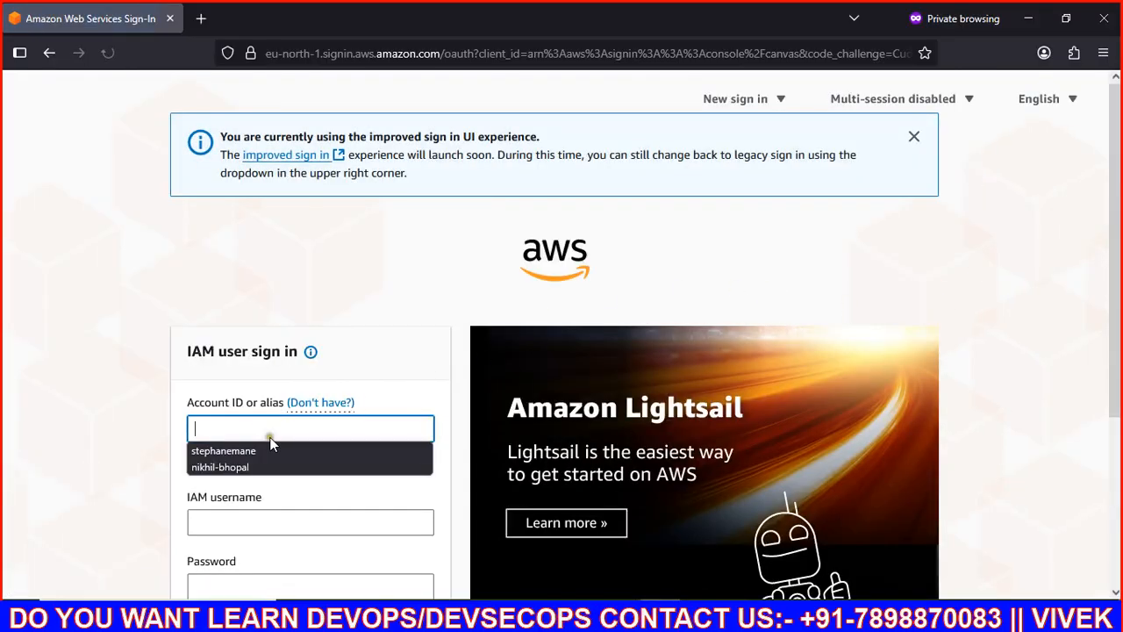
pyautogui.click(250, 449)
pyautogui.click(223, 524)
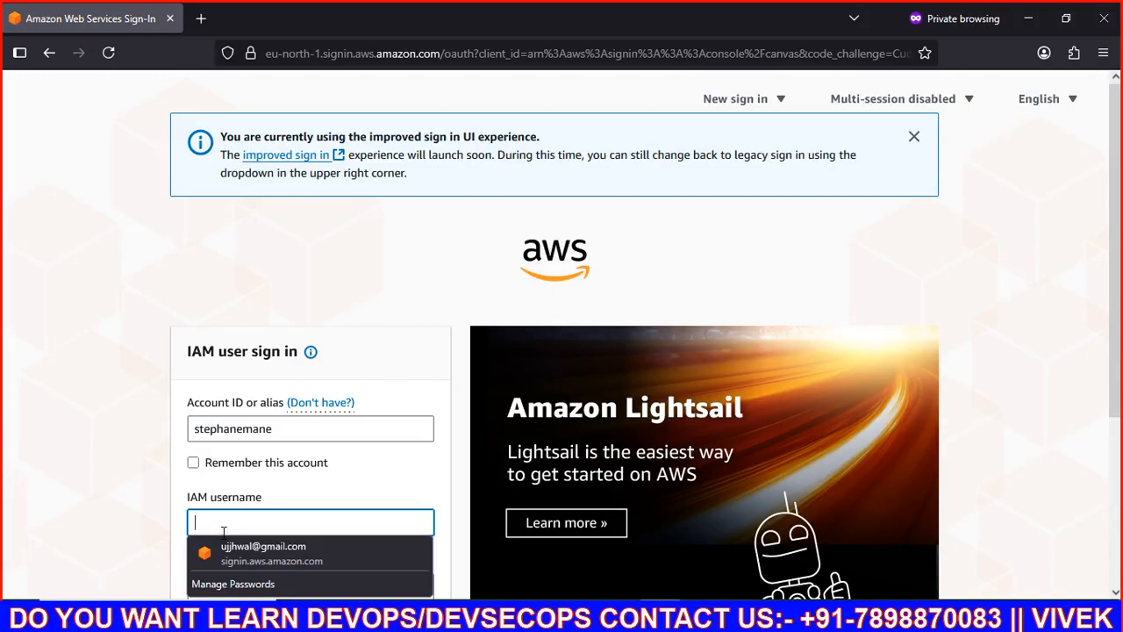
pyautogui.write('stphane')
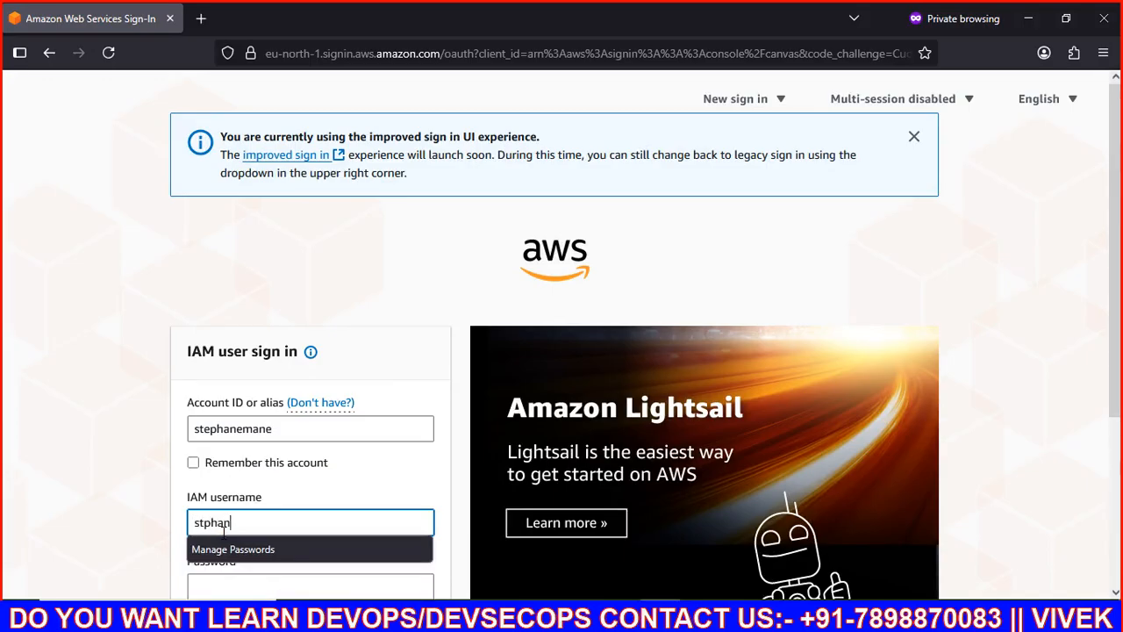
pyautogui.press('BackSpace')
pyautogui.press('BackSpace')
pyautogui.press('BackSpace')
pyautogui.press('BackSpace')
pyautogui.press('BackSpace')
pyautogui.write('epjhhane')
pyautogui.press('Tab')
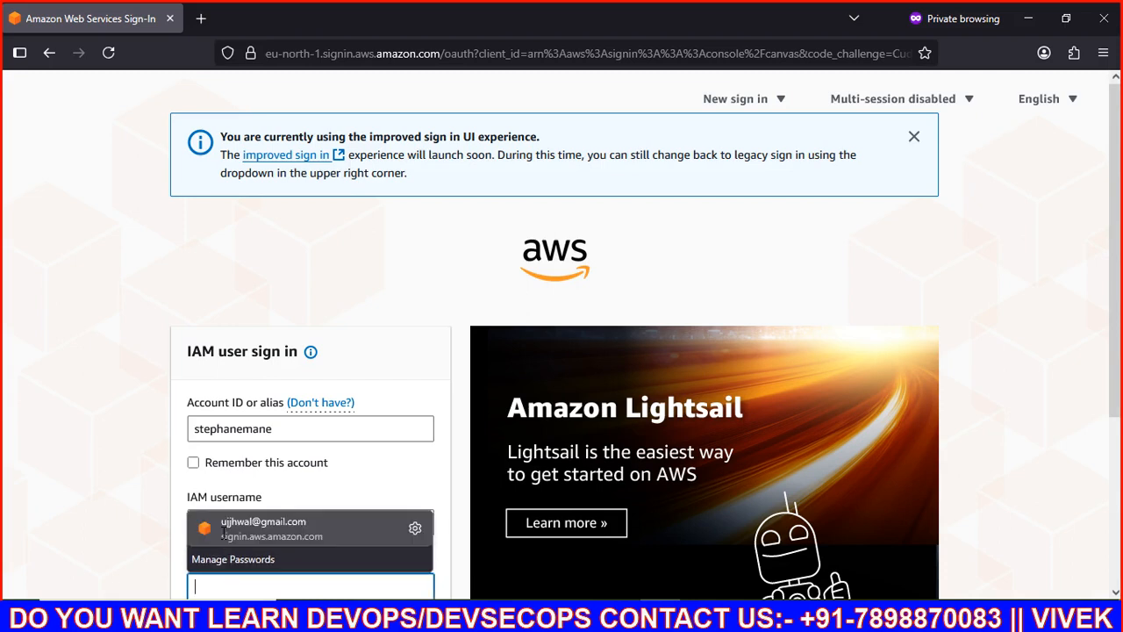
pyautogui.write('••••••')
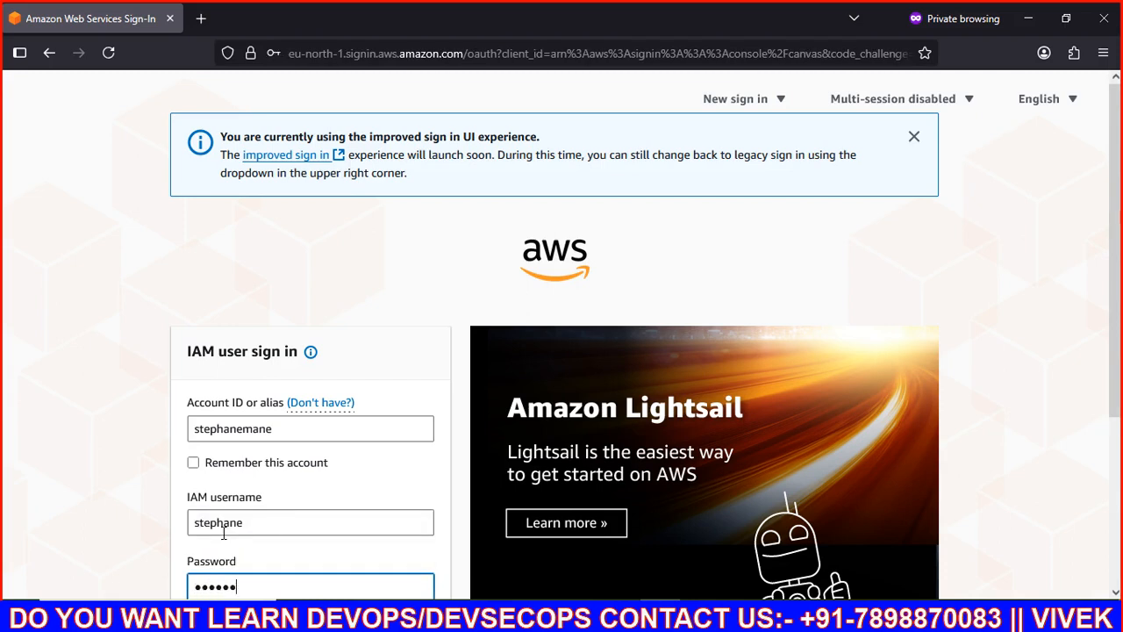
pyautogui.write('•••')
pyautogui.press('Return')
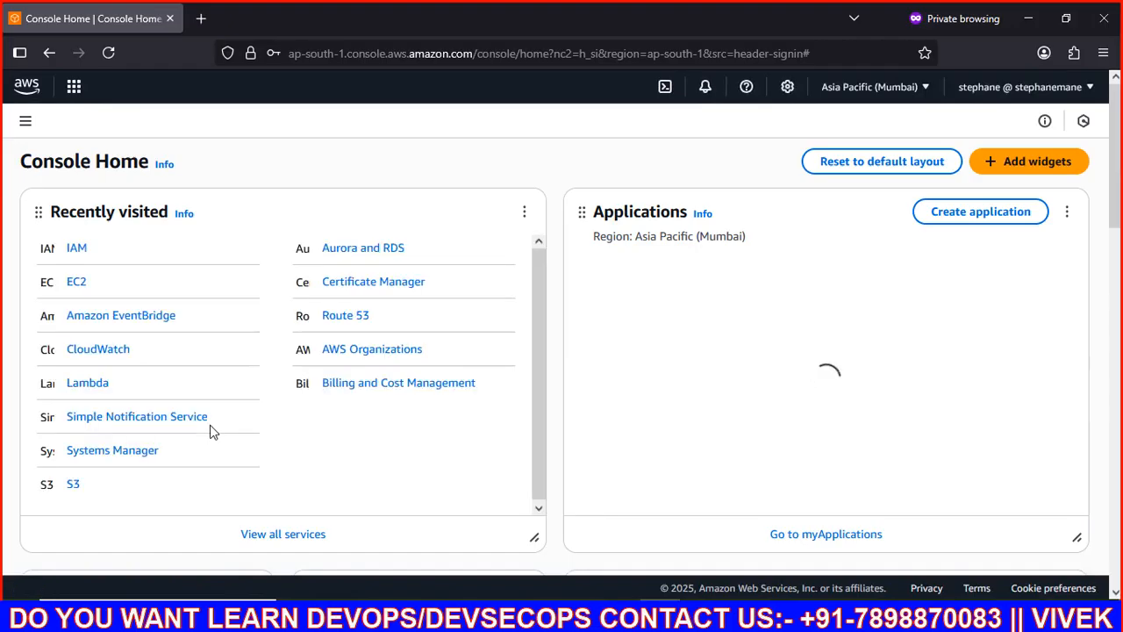
# Step: Open S3 and create bucket harsh20303020 with the default settings
pyautogui.click(74, 484)
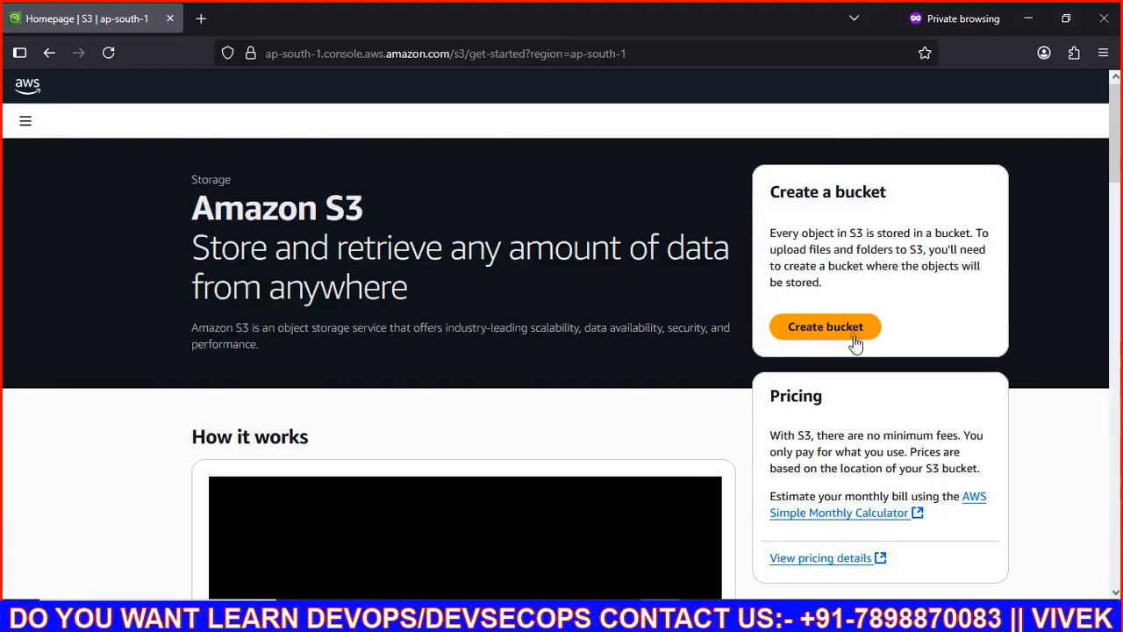
pyautogui.click(844, 334)
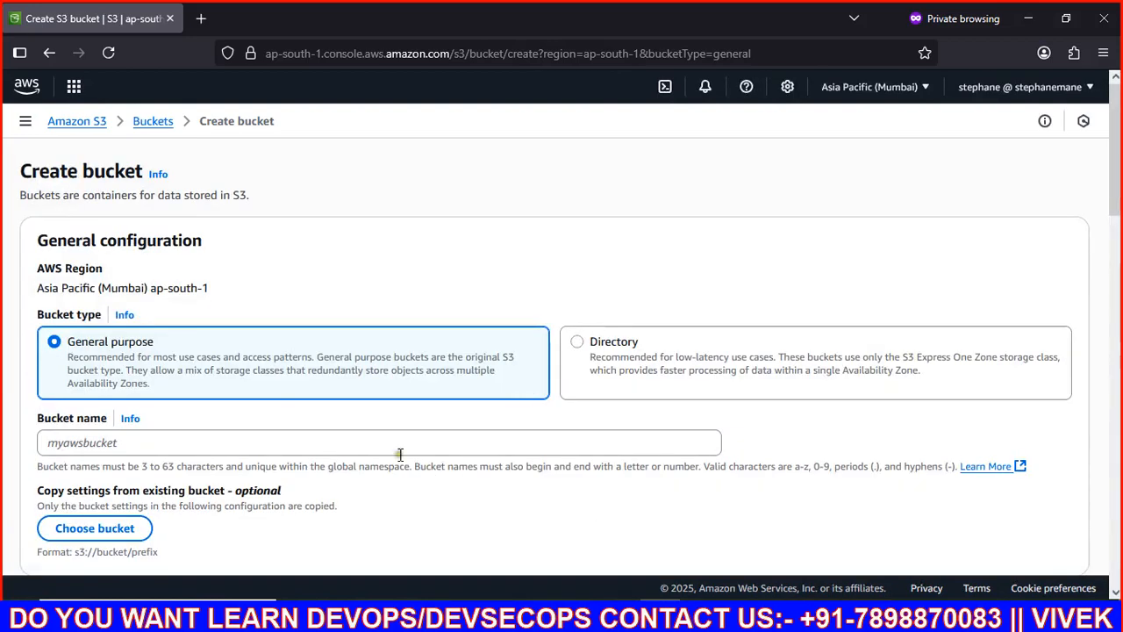
pyautogui.click(338, 443)
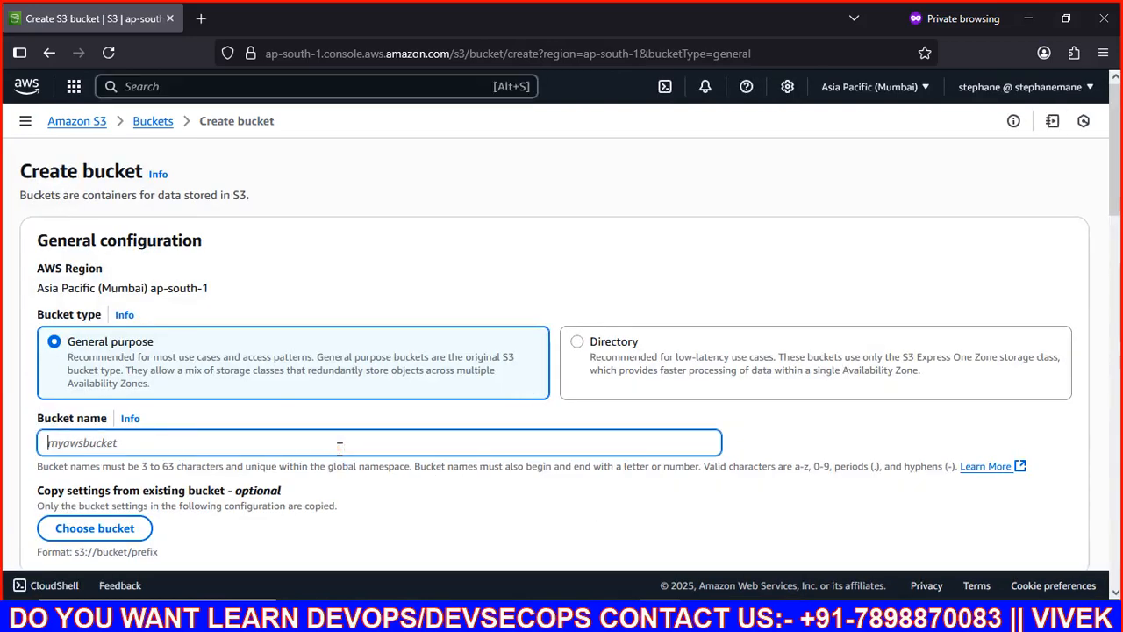
pyautogui.write('harsh20303020')
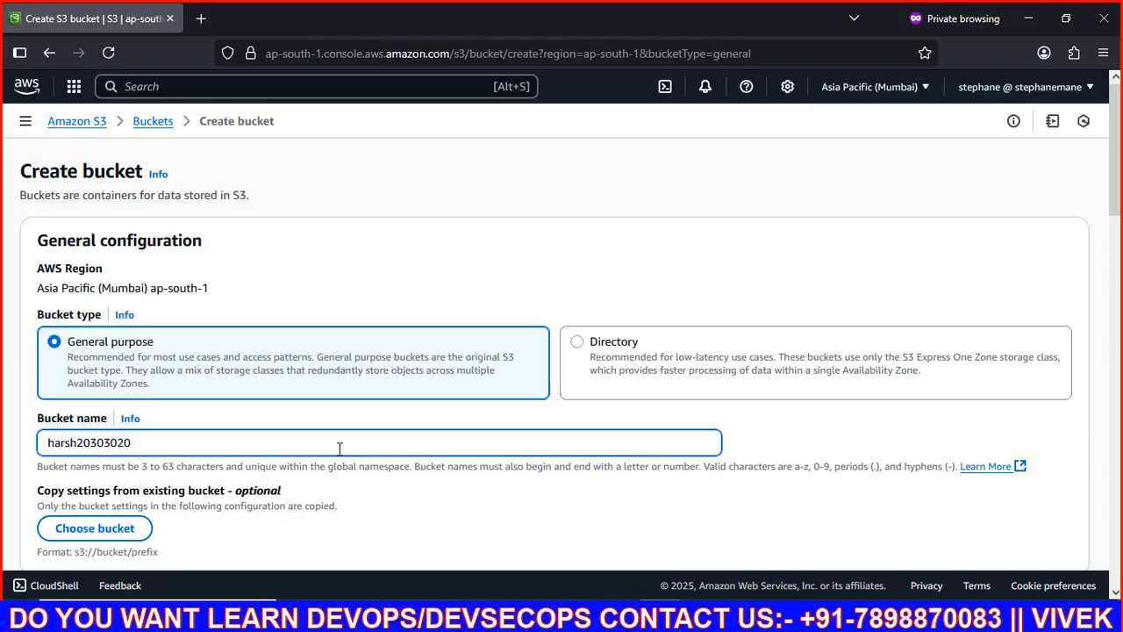
pyautogui.scroll(-10, 339, 448)
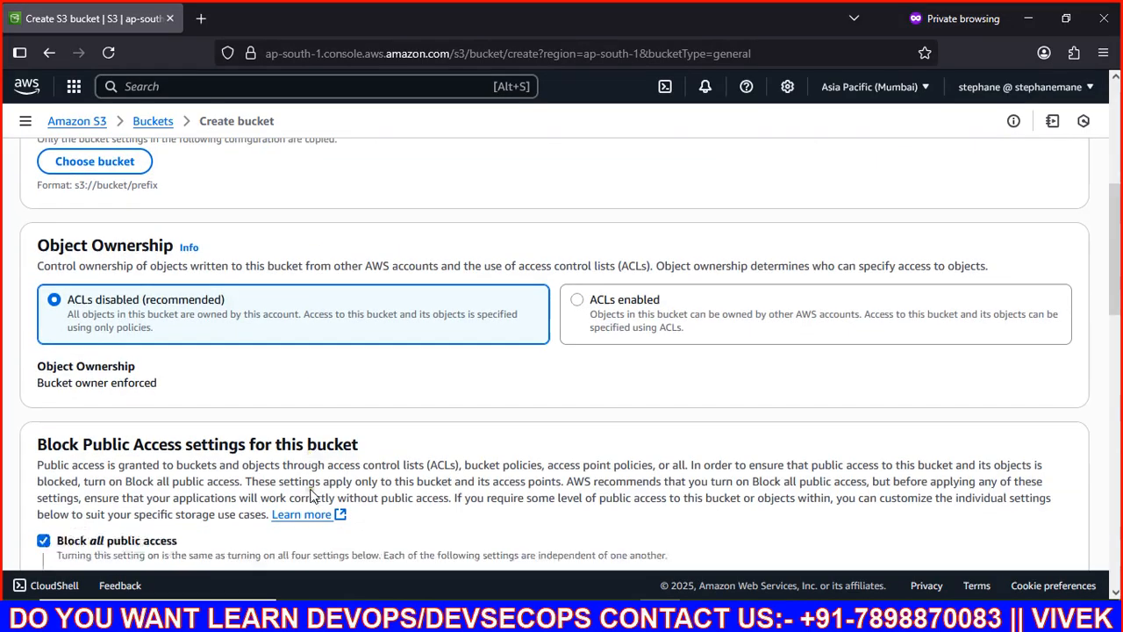
pyautogui.scroll(-8, 314, 495)
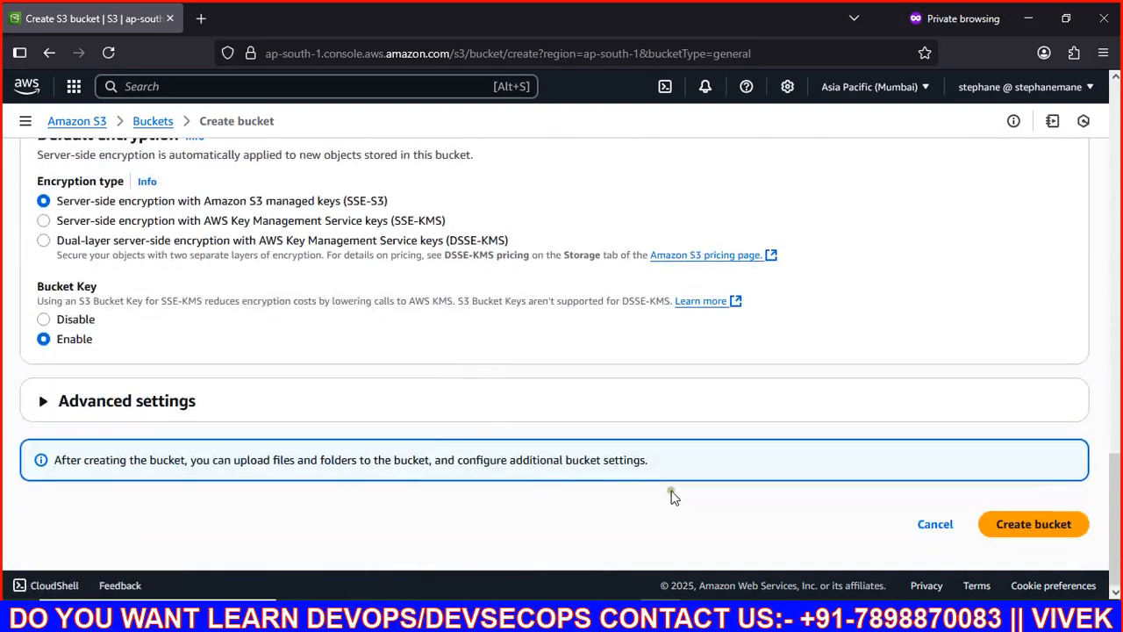
pyautogui.click(1059, 523)
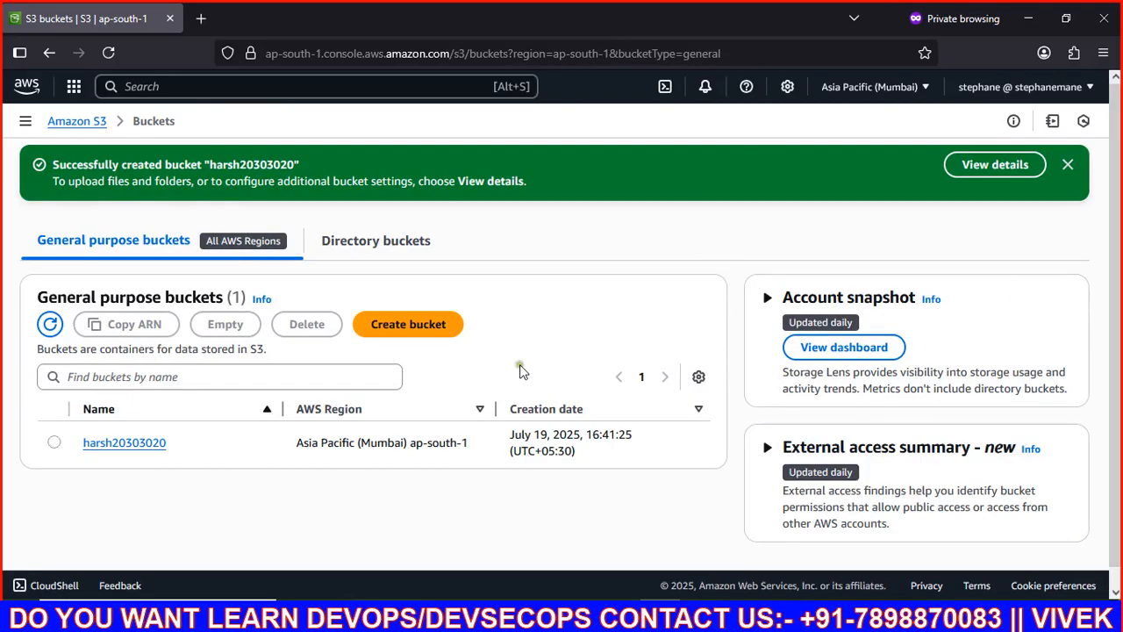
# Step: Open bucket harsh20303020 and create an Image folder in it
pyautogui.click(133, 444)
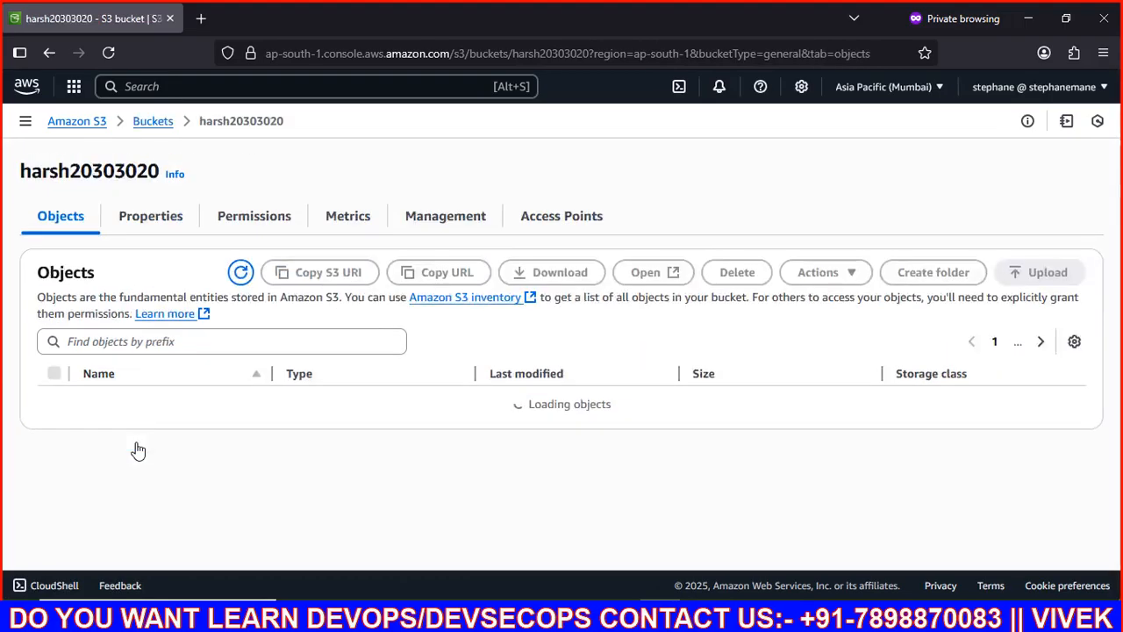
pyautogui.click(933, 274)
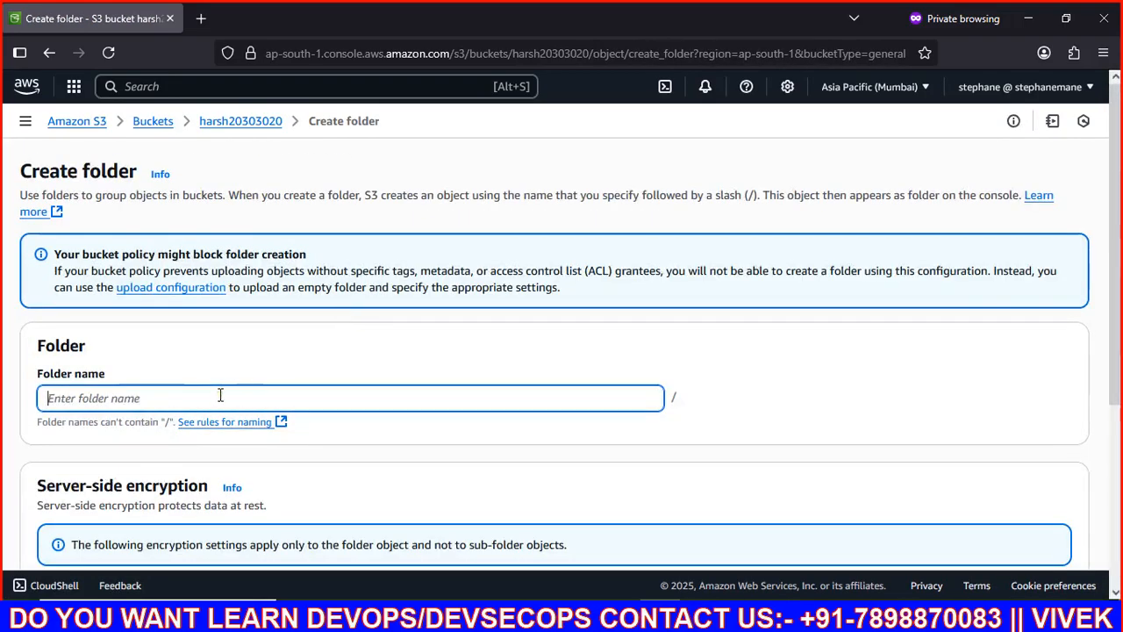
pyautogui.write('Image')
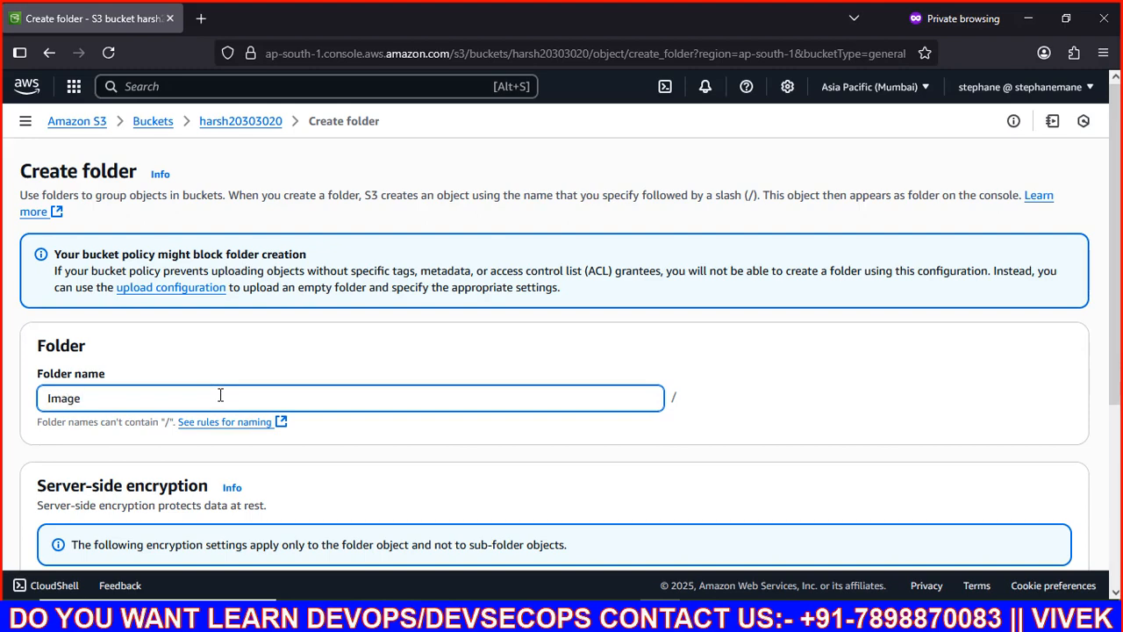
pyautogui.scroll(-3, 220, 395)
pyautogui.click(1015, 523)
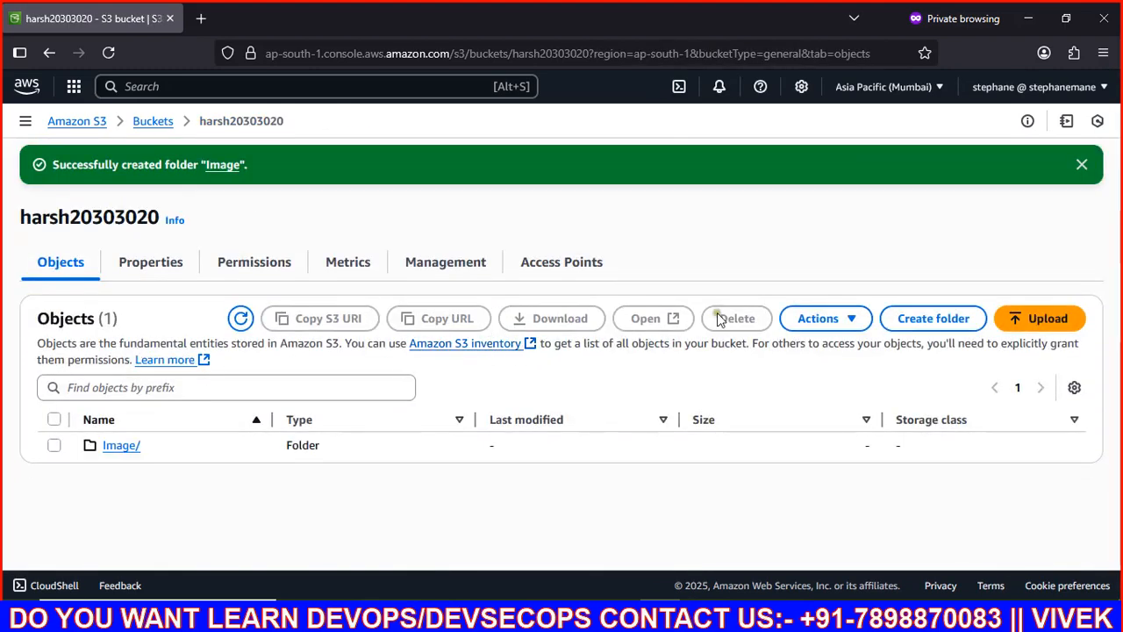
# Step: Create a video folder in the same bucket
pyautogui.click(949, 323)
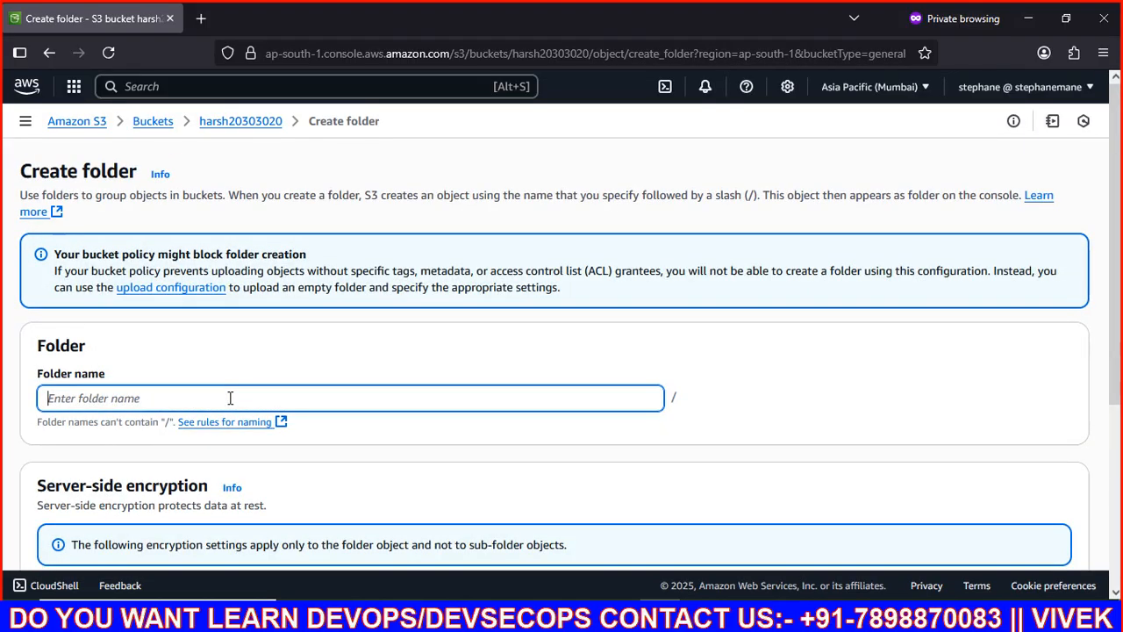
pyautogui.write('video')
pyautogui.scroll(-3, 229, 398)
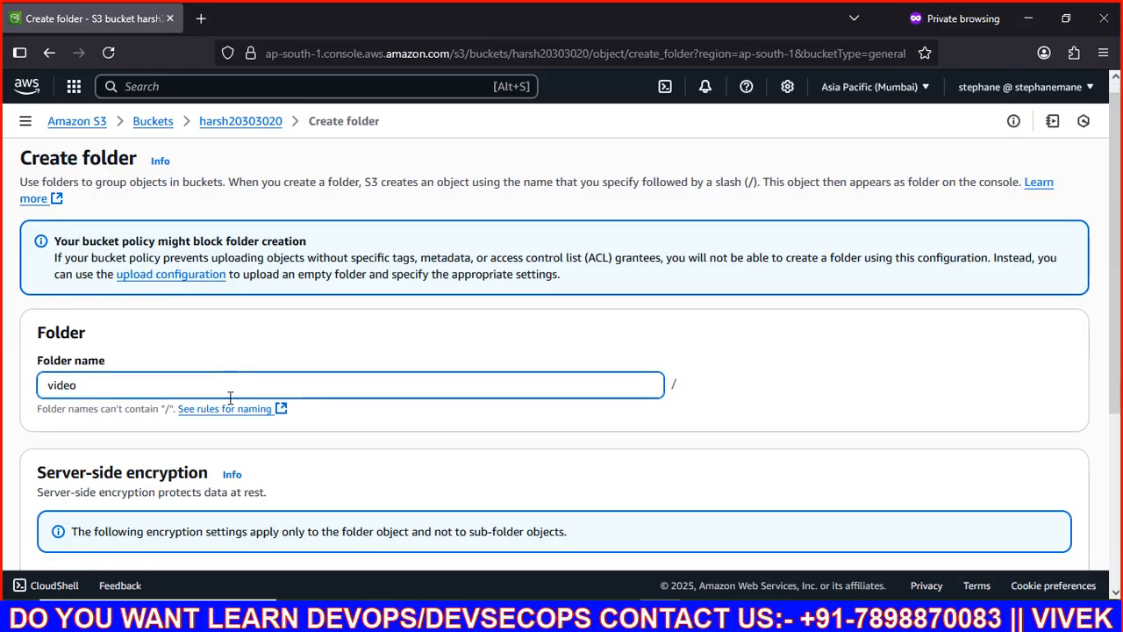
pyautogui.click(1000, 525)
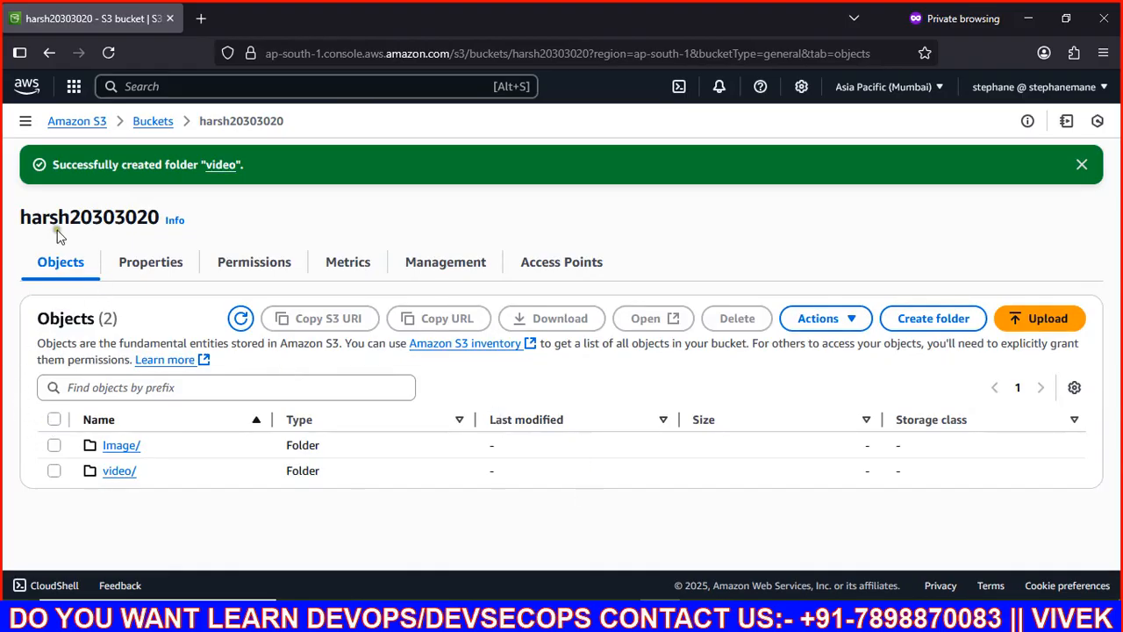
# Step: Duplicate the bucket page into a new tab and return to Paint
pyautogui.rightClick(97, 21)
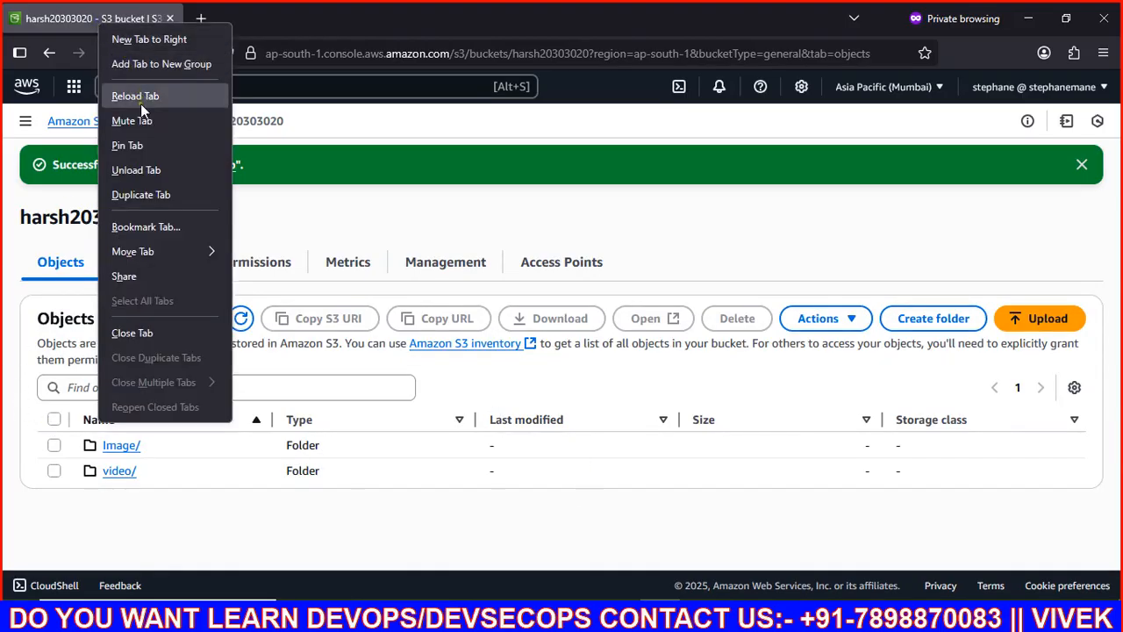
pyautogui.click(149, 194)
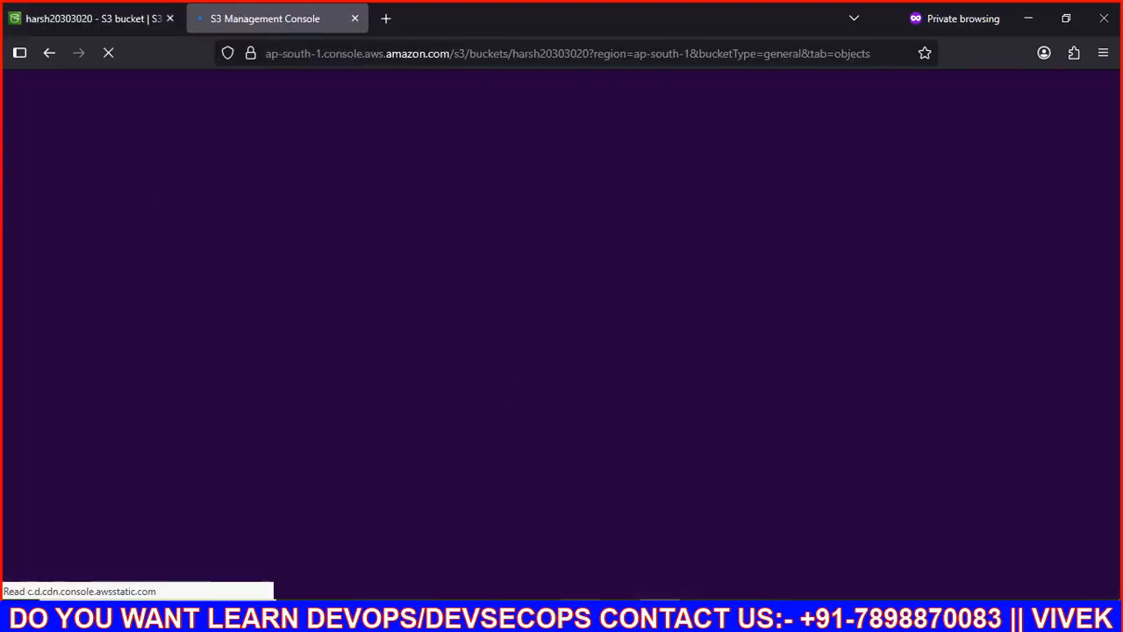
pyautogui.click(580, 616)
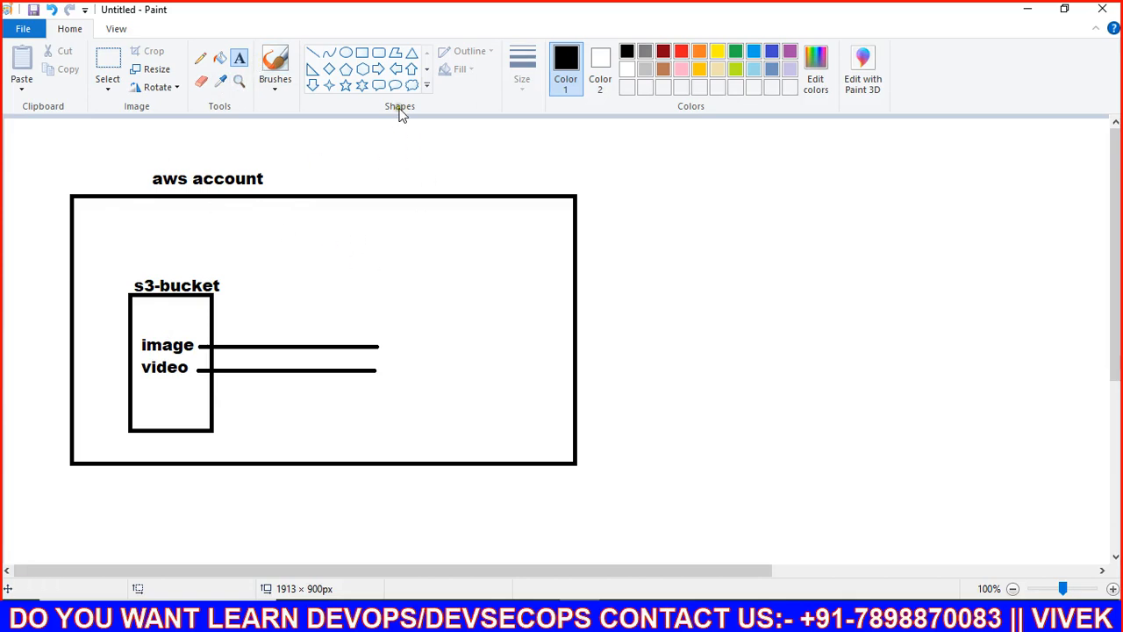
# Step: Draw a small box right of the image/video lines labelled 'Iamuser', then go back to Firefox
pyautogui.click(361, 53)
pyautogui.moveTo(415, 276); pyautogui.dragTo(548, 309)
pyautogui.click(485, 356)
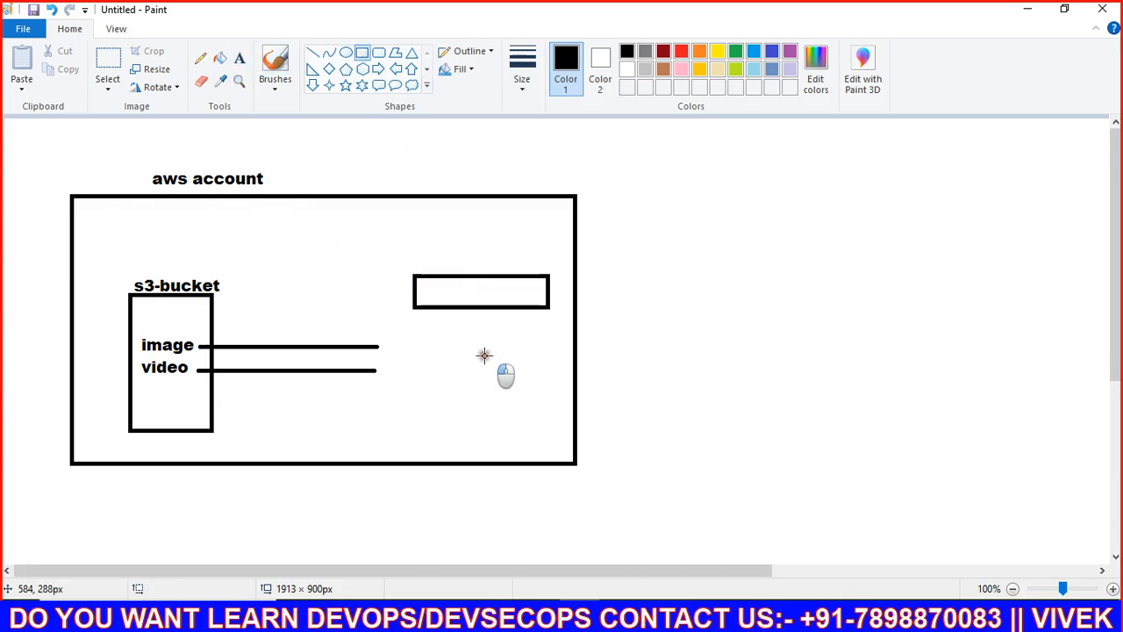
pyautogui.click(238, 58)
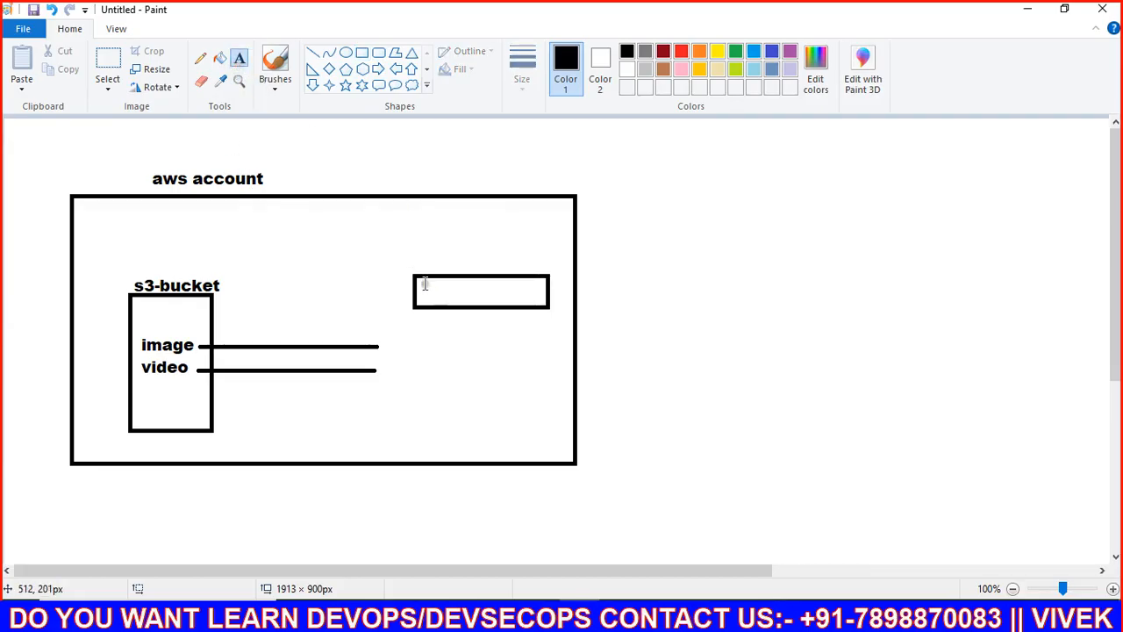
pyautogui.moveTo(421, 279); pyautogui.dragTo(505, 309)
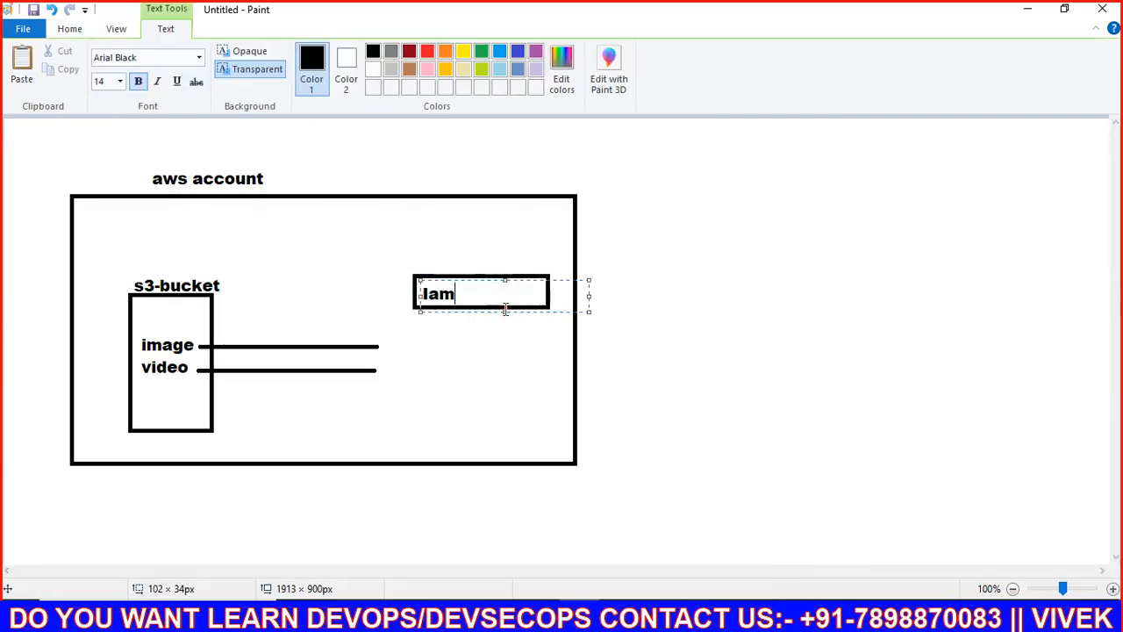
pyautogui.write('Iamuser')
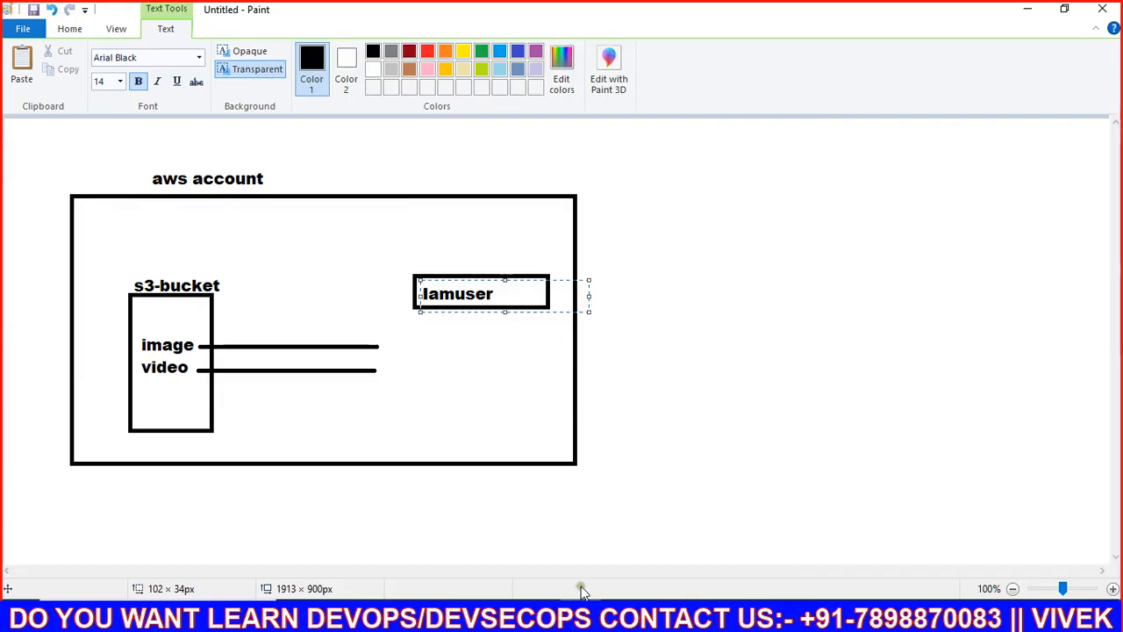
pyautogui.hotkey('alt', 'Tab')
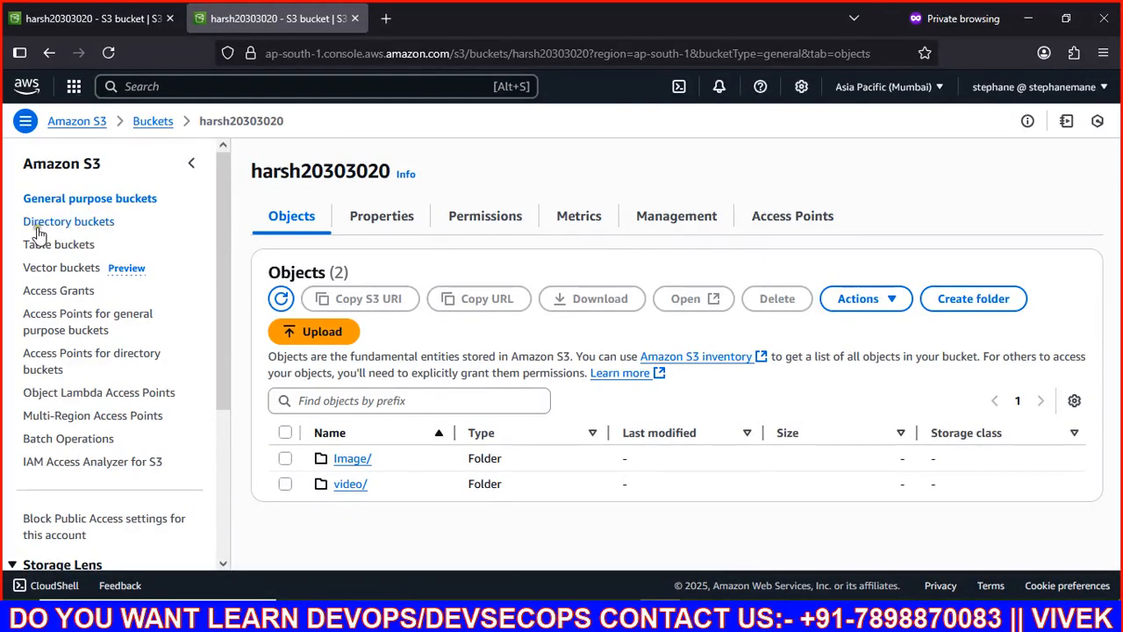
# Step: Search 'iam' in the console, open IAM and go to the Users list
pyautogui.click(193, 87)
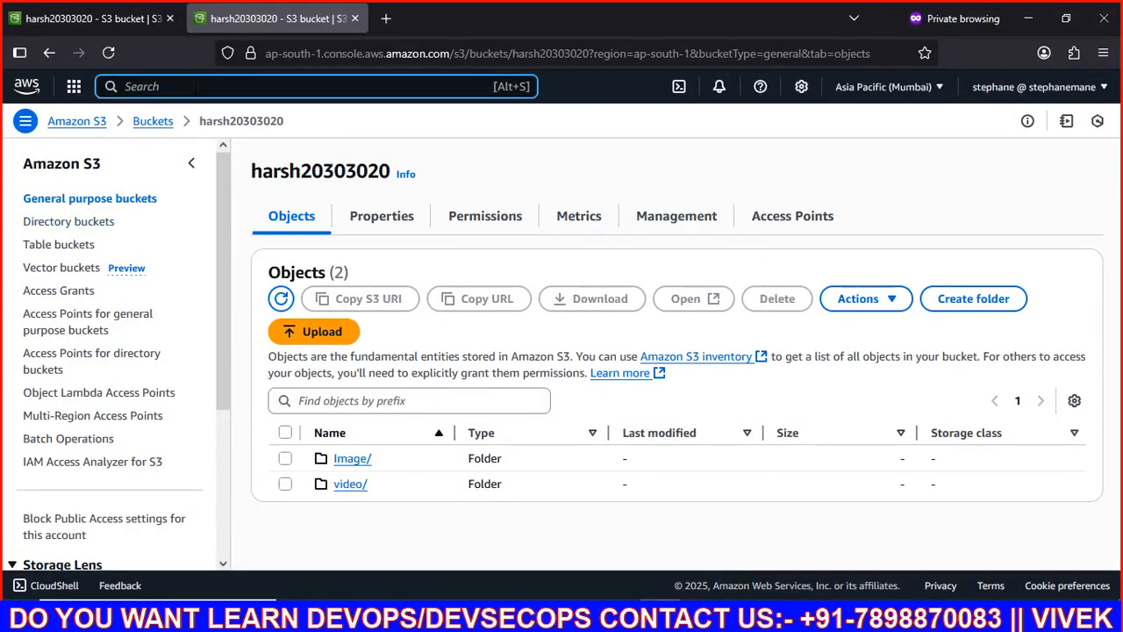
pyautogui.write('iam')
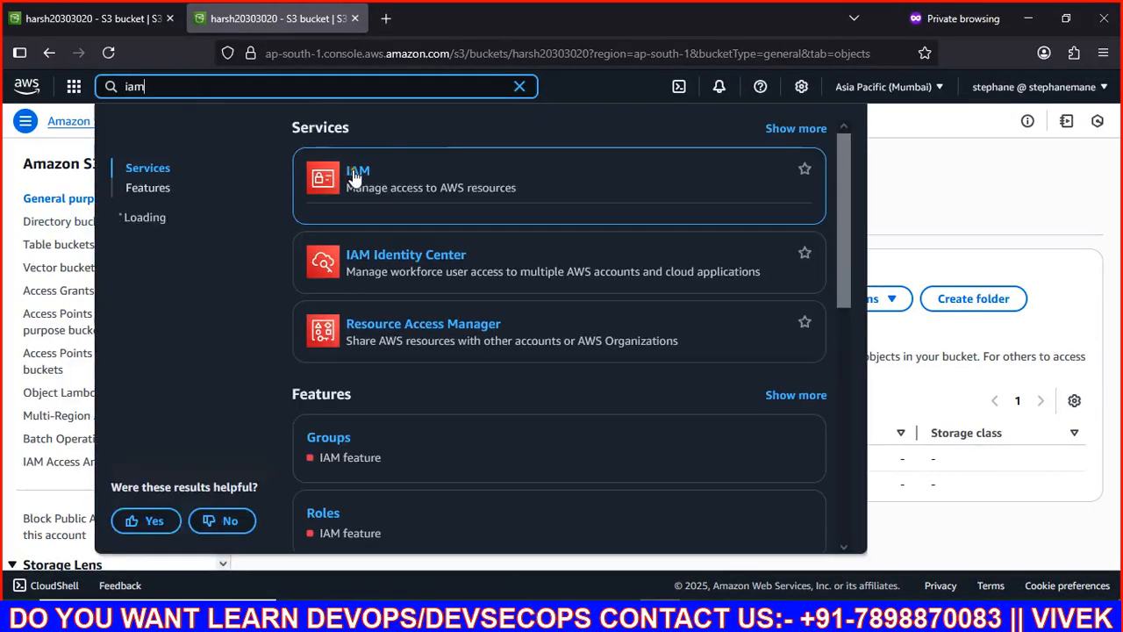
pyautogui.click(357, 179)
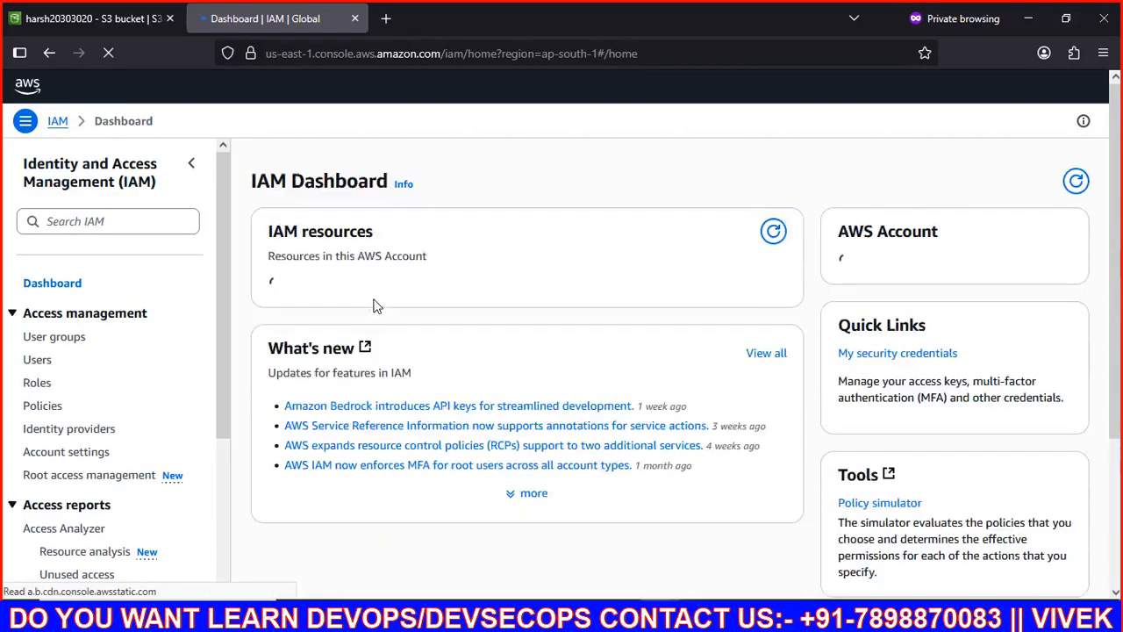
pyautogui.click(36, 361)
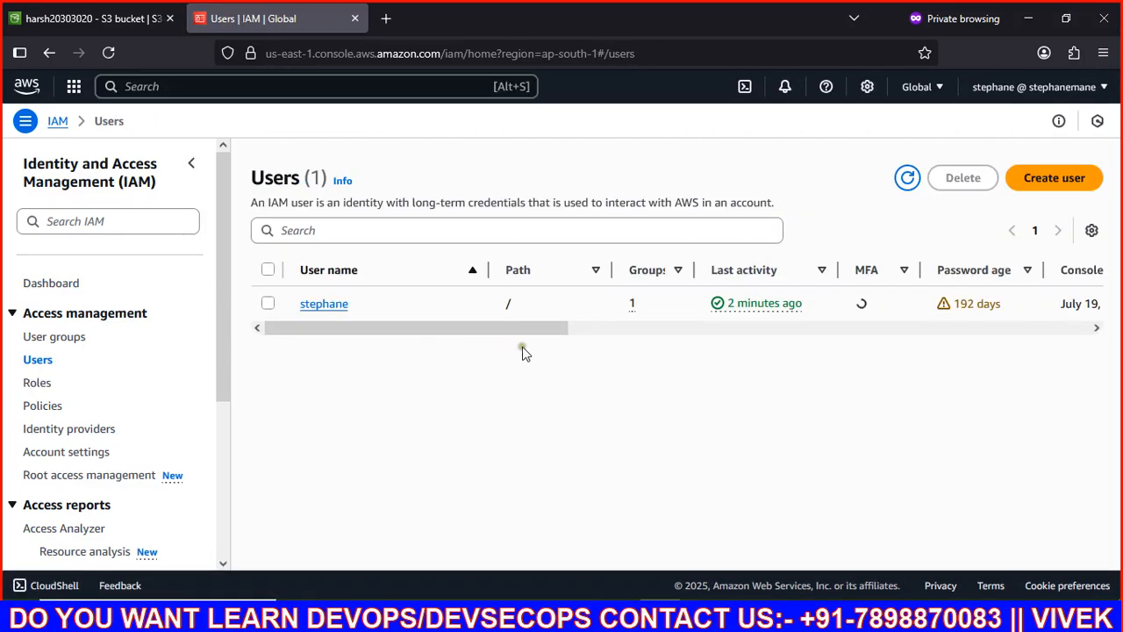
# Step: Start a new IAM user with console access as a plain IAM user
pyautogui.click(1052, 180)
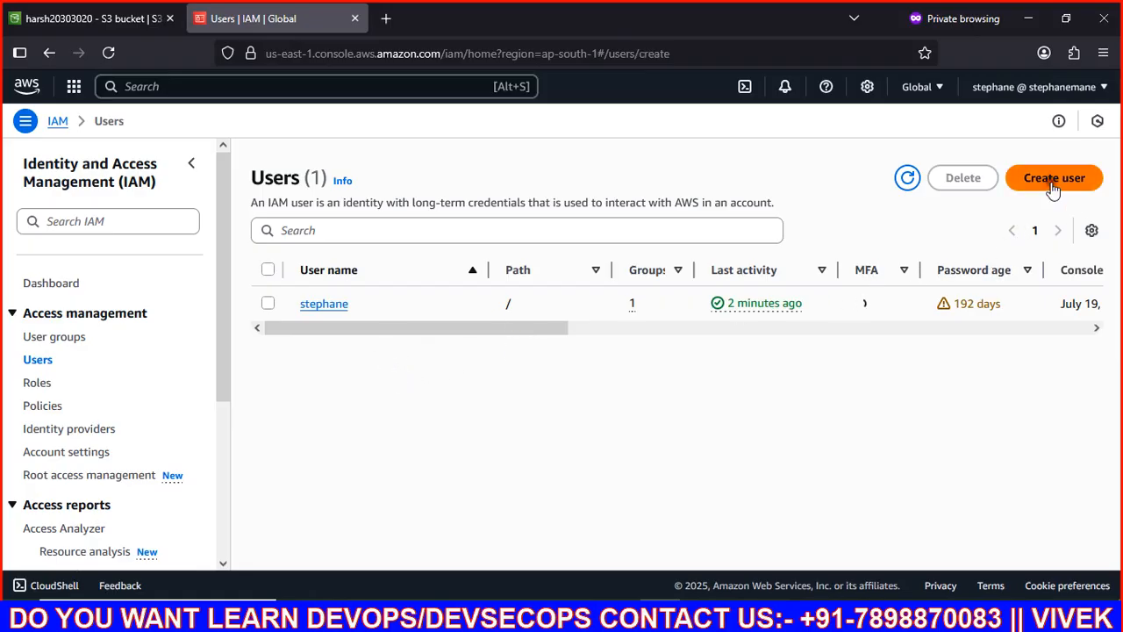
pyautogui.click(392, 298)
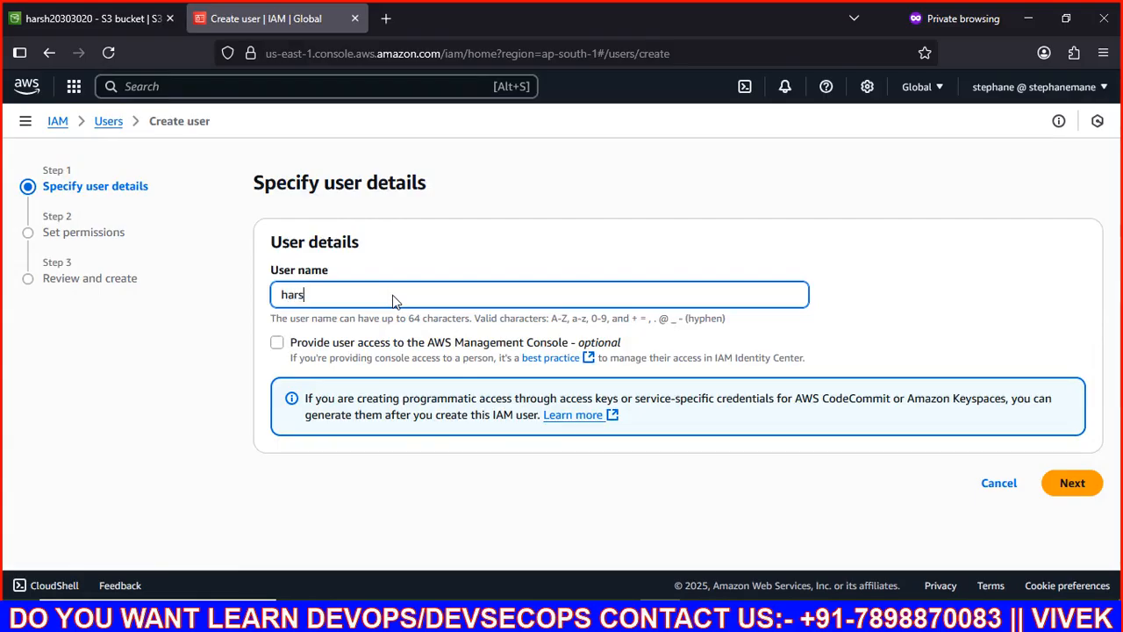
pyautogui.click(276, 342)
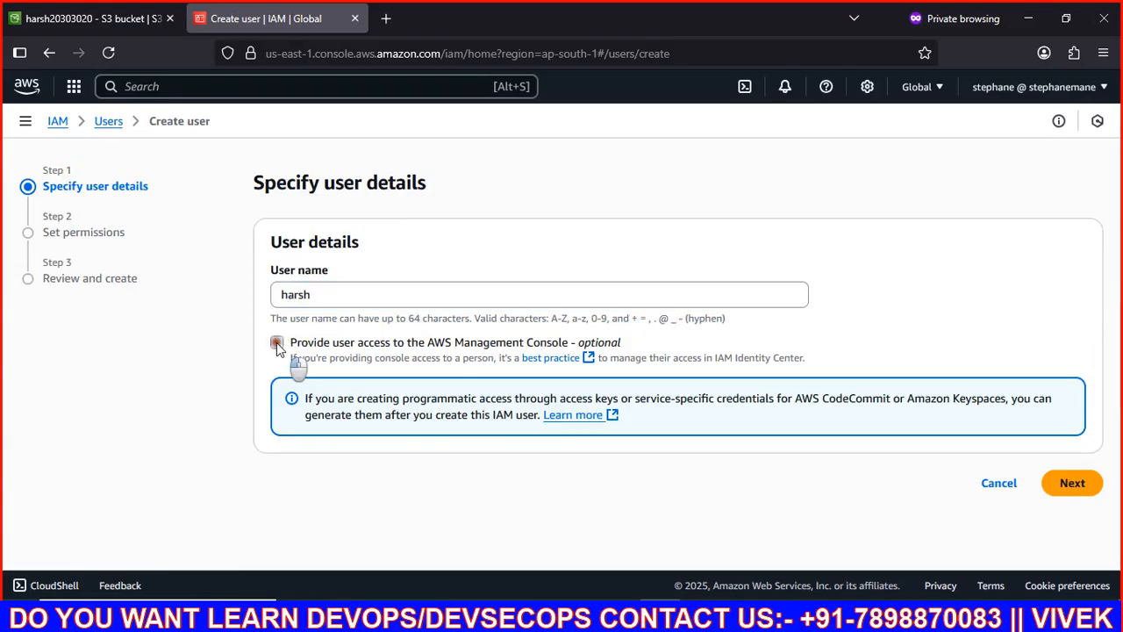
pyautogui.scroll(-2, 341, 397)
pyautogui.click(314, 342)
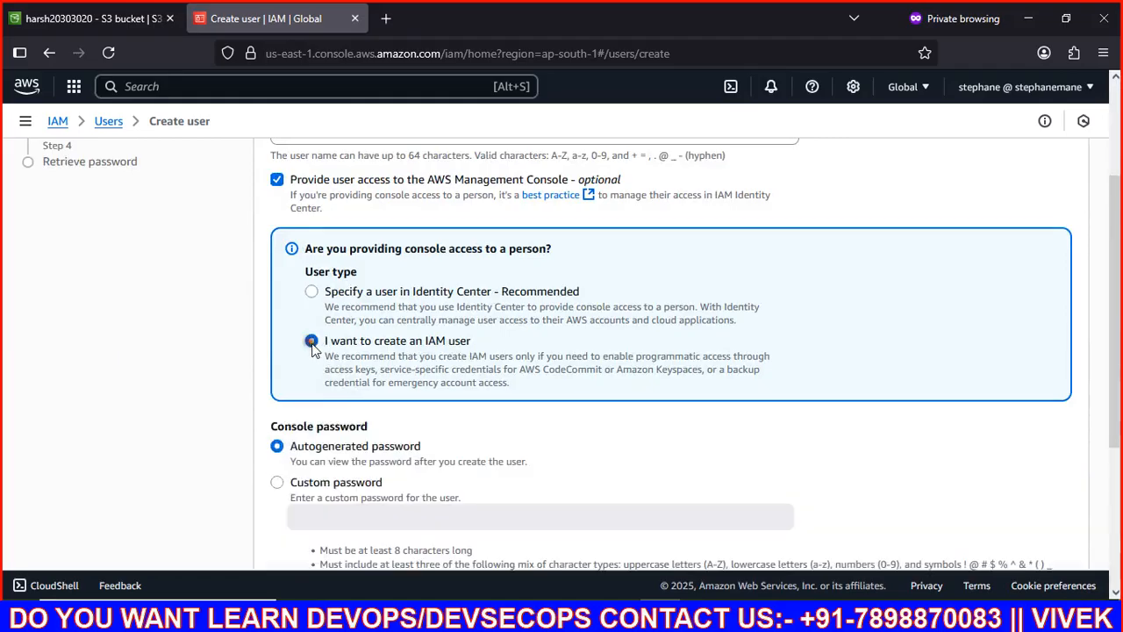
# Step: Set a custom password without forcing a reset at next sign-in, then continue
pyautogui.click(277, 482)
pyautogui.scroll(-2, 399, 422)
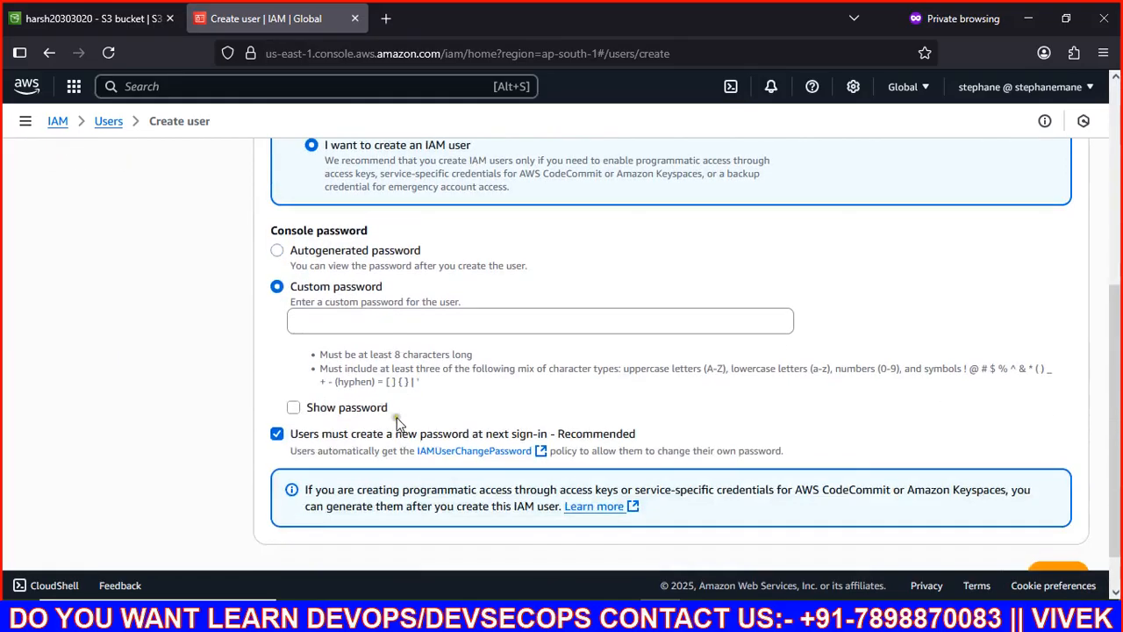
pyautogui.click(391, 322)
pyautogui.write('•')
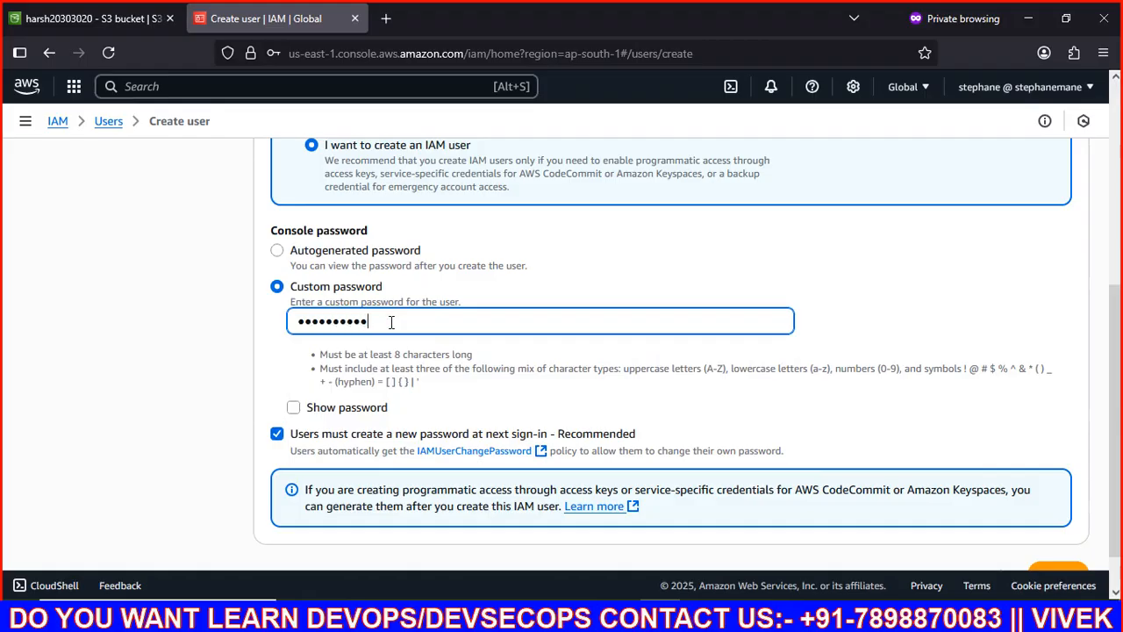
pyautogui.click(276, 433)
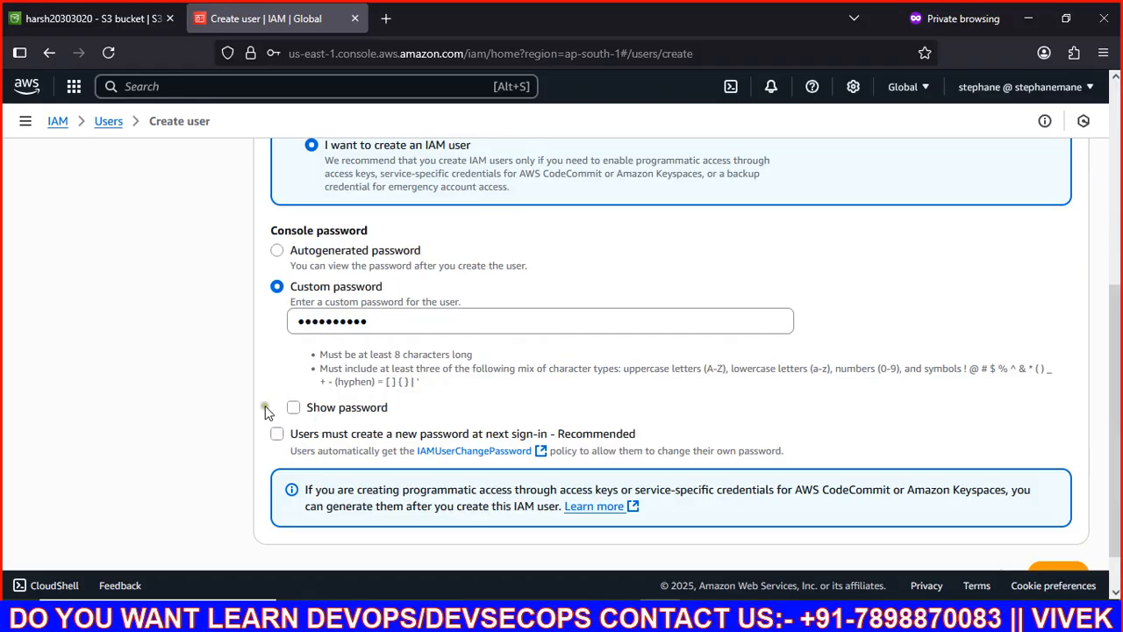
pyautogui.scroll(-1, 317, 369)
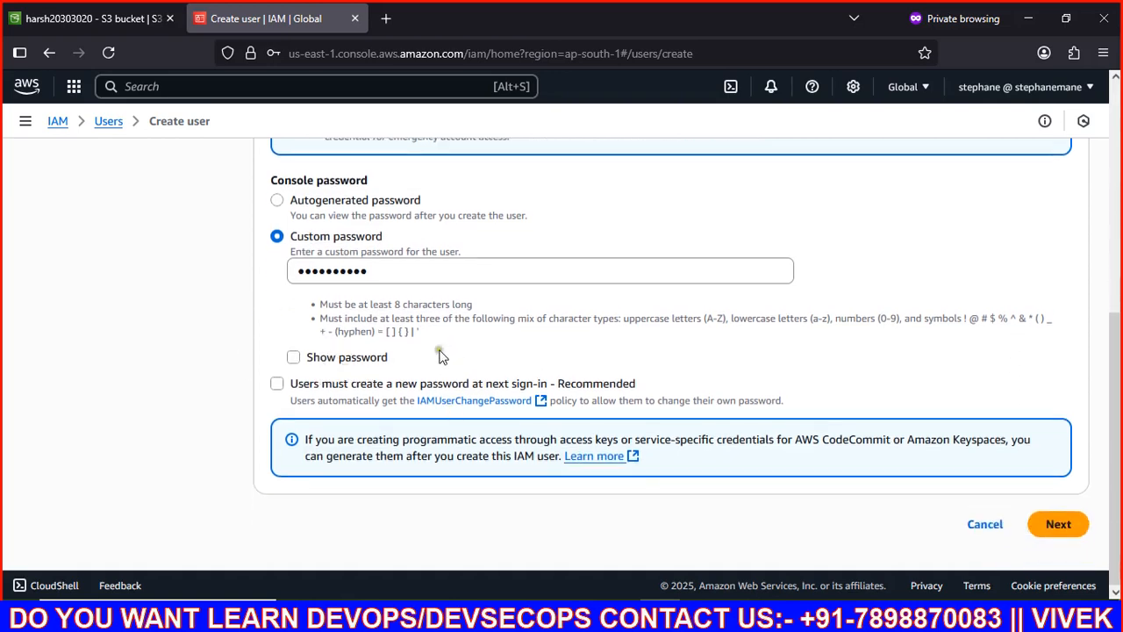
pyautogui.scroll(5, 298, 398)
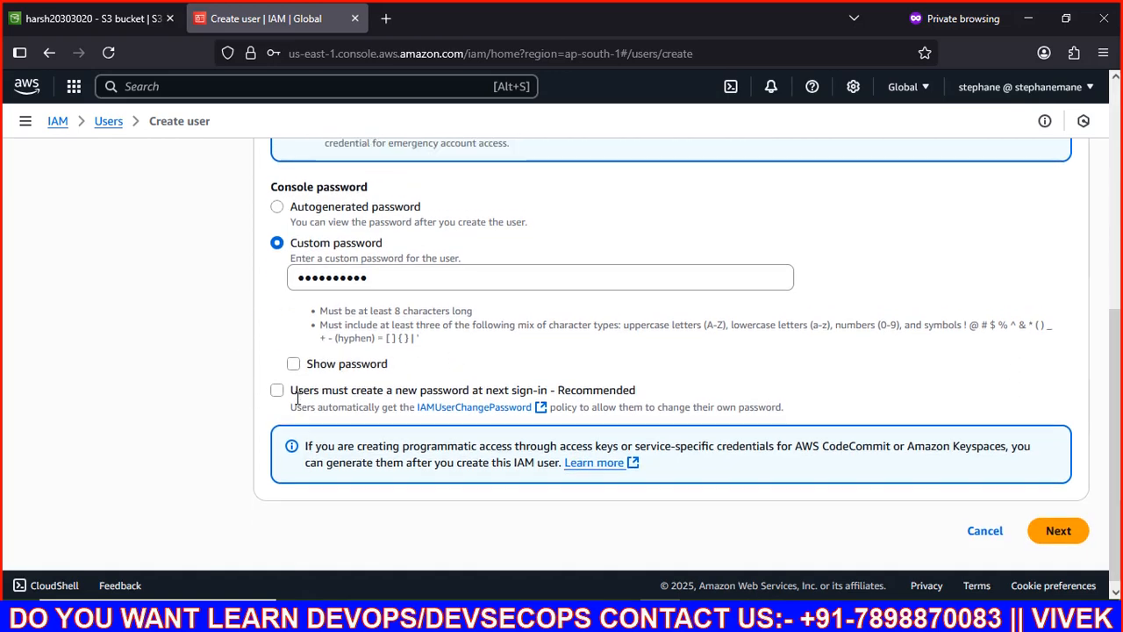
pyautogui.scroll(-2, 297, 398)
pyautogui.scroll(-5, 297, 399)
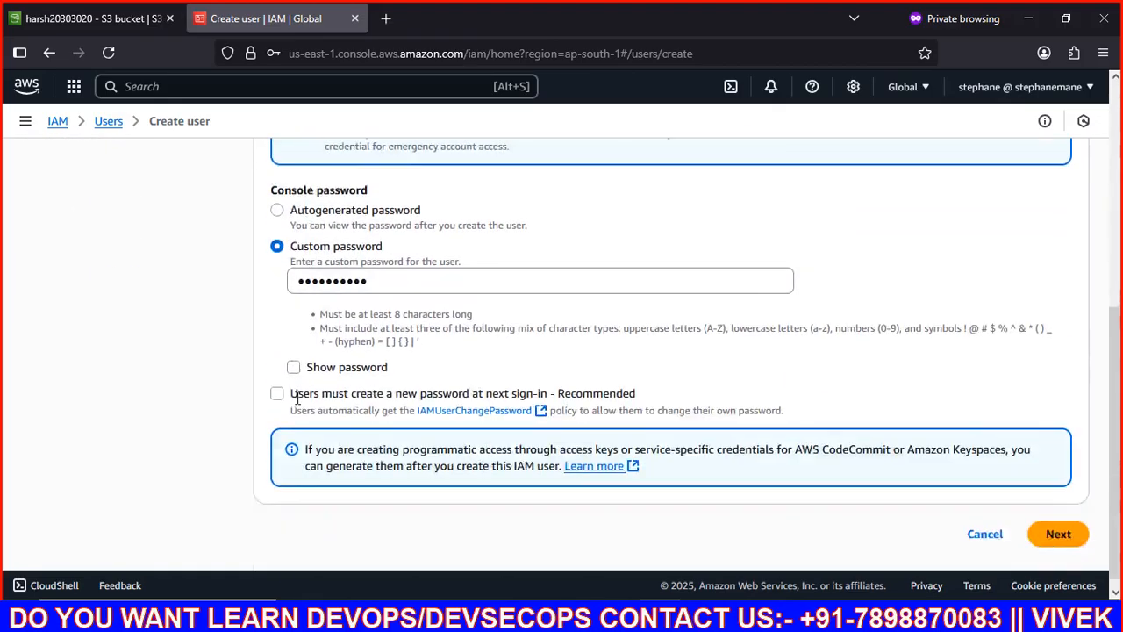
pyautogui.click(1053, 524)
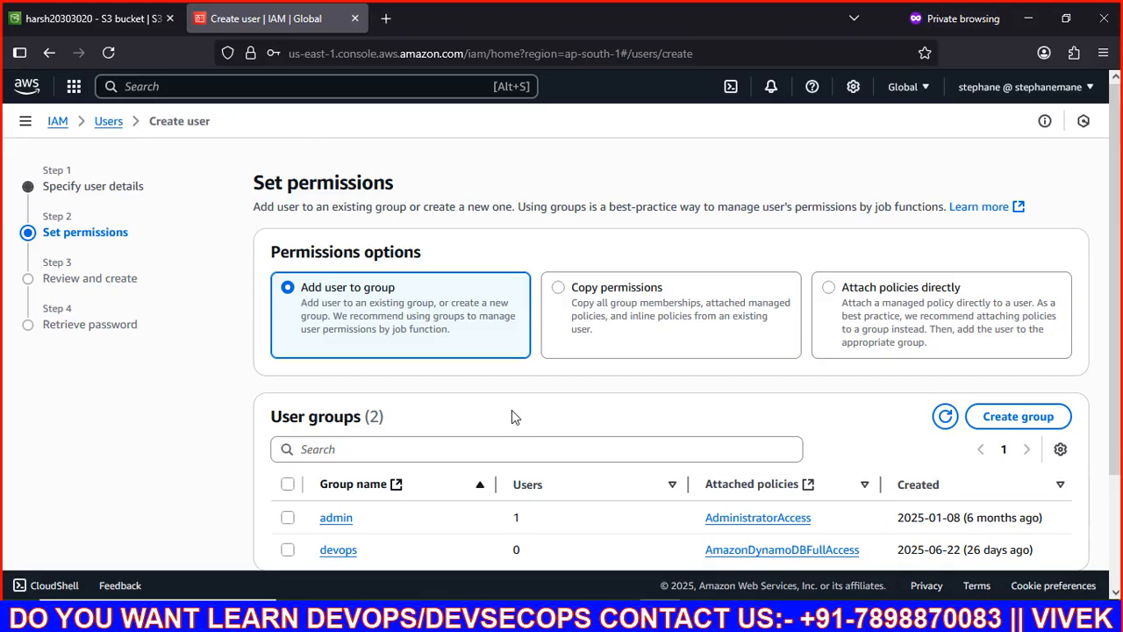
# Step: Attach AmazonS3ReadOnlyAccess directly to user harsh and create the user
pyautogui.click(876, 312)
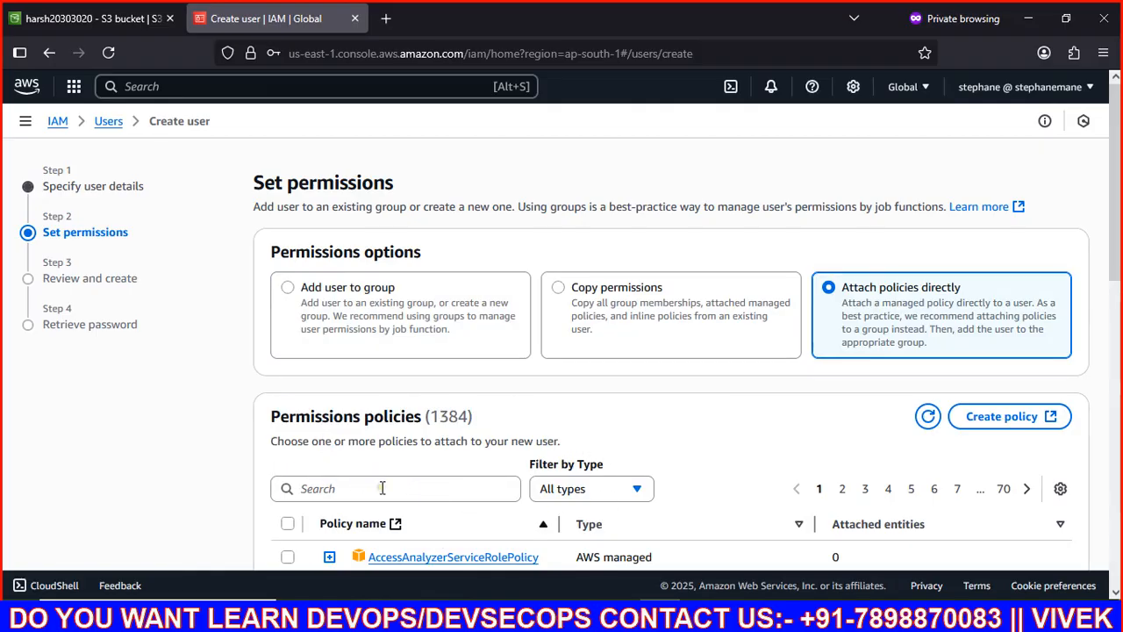
pyautogui.scroll(-2, 381, 489)
pyautogui.click(375, 294)
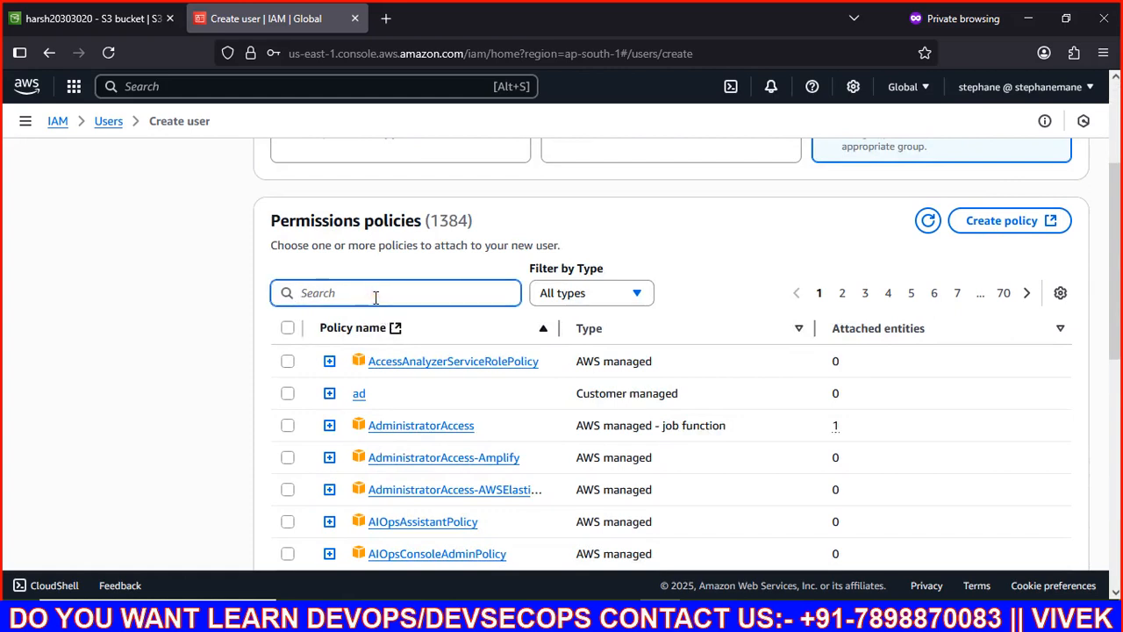
pyautogui.write('s3re')
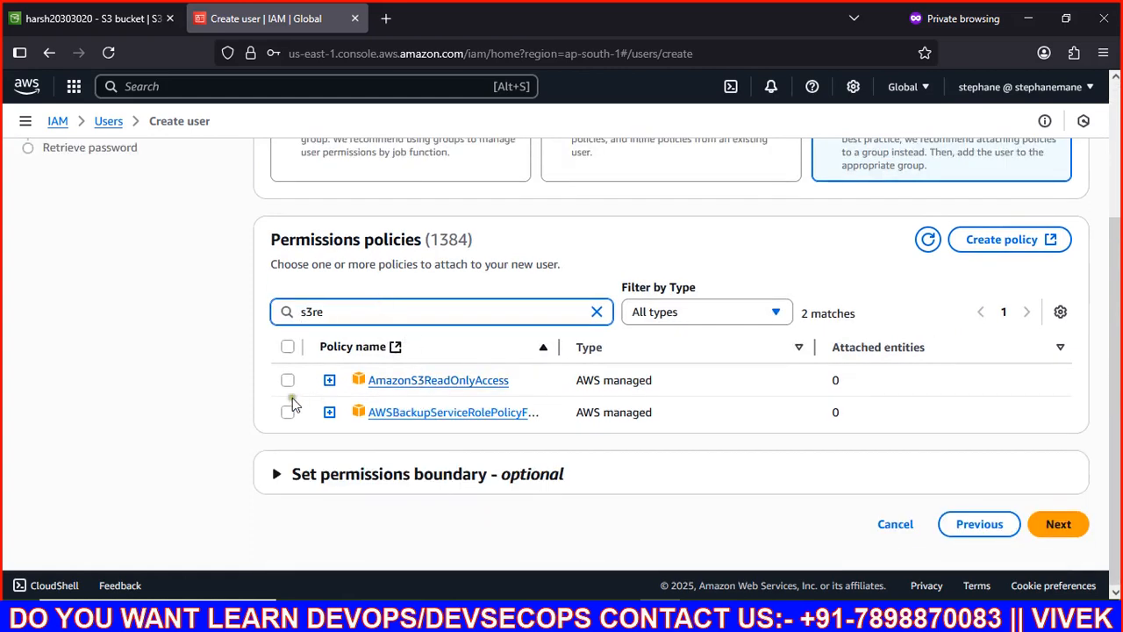
pyautogui.click(289, 381)
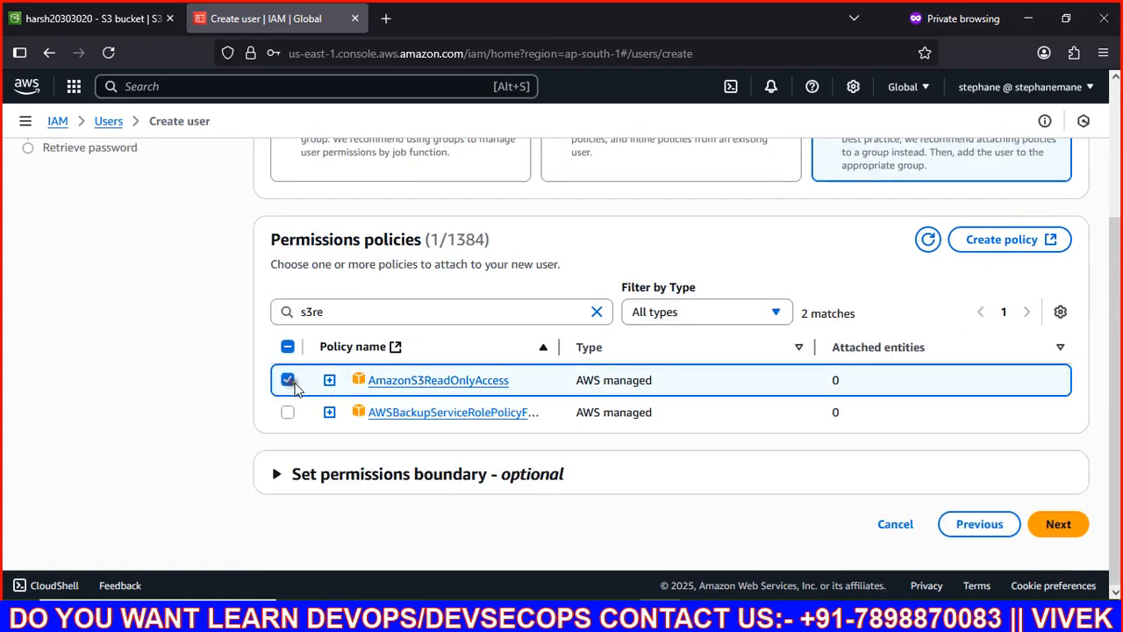
pyautogui.click(1052, 526)
pyautogui.scroll(-3, 595, 435)
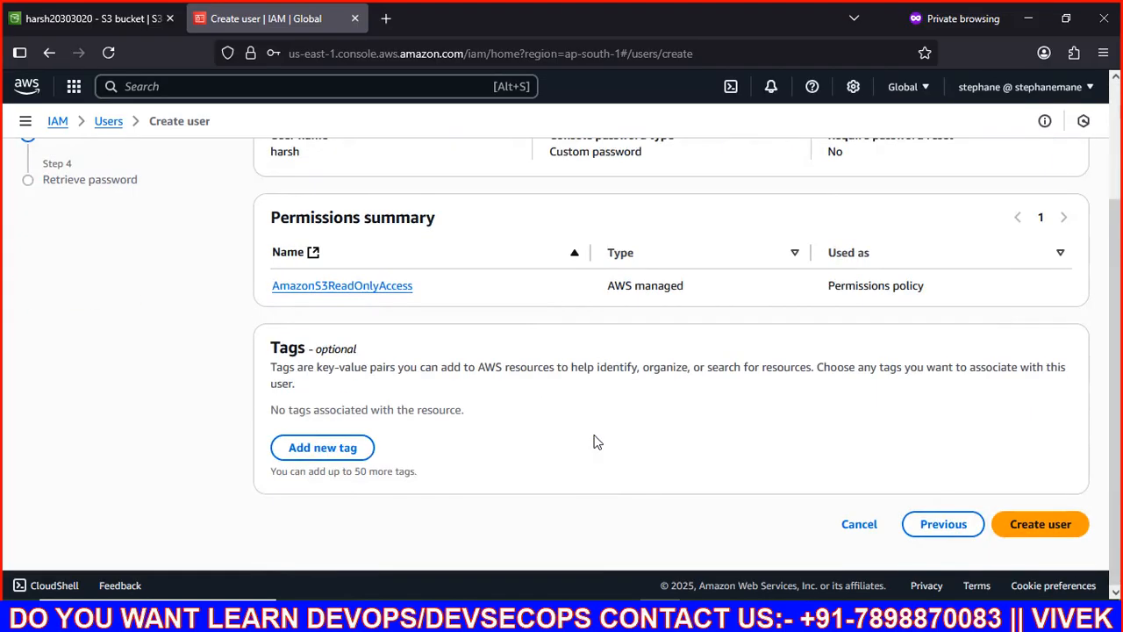
pyautogui.click(1040, 528)
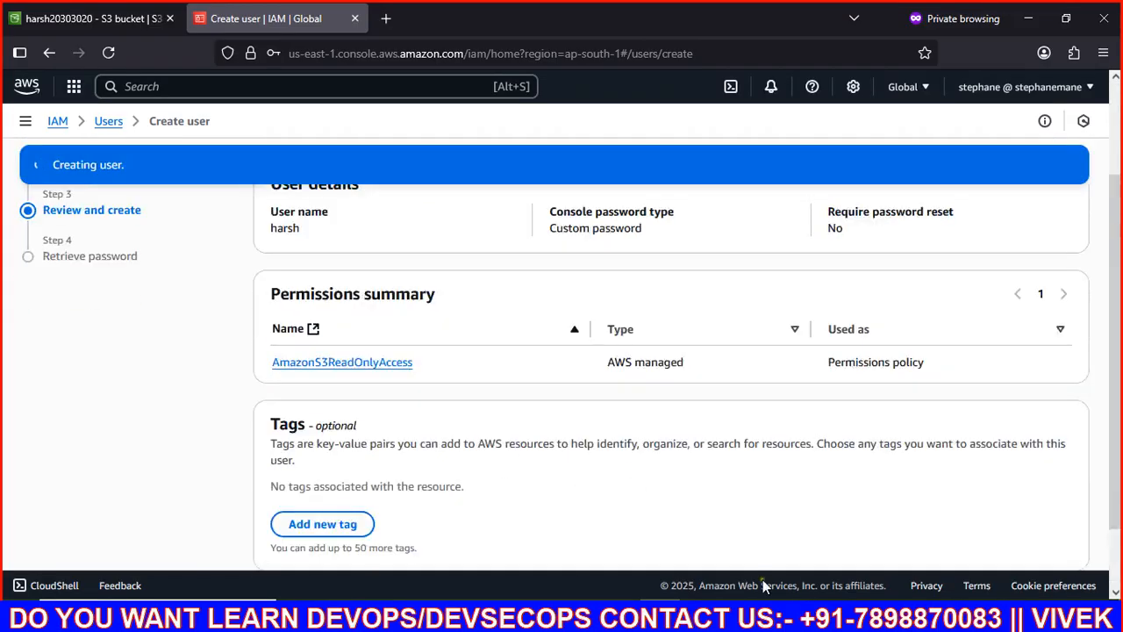
# Step: Download the new user's credentials as harsh_credentials.csv and copy the console sign-in URL
pyautogui.scroll(-1, 579, 395)
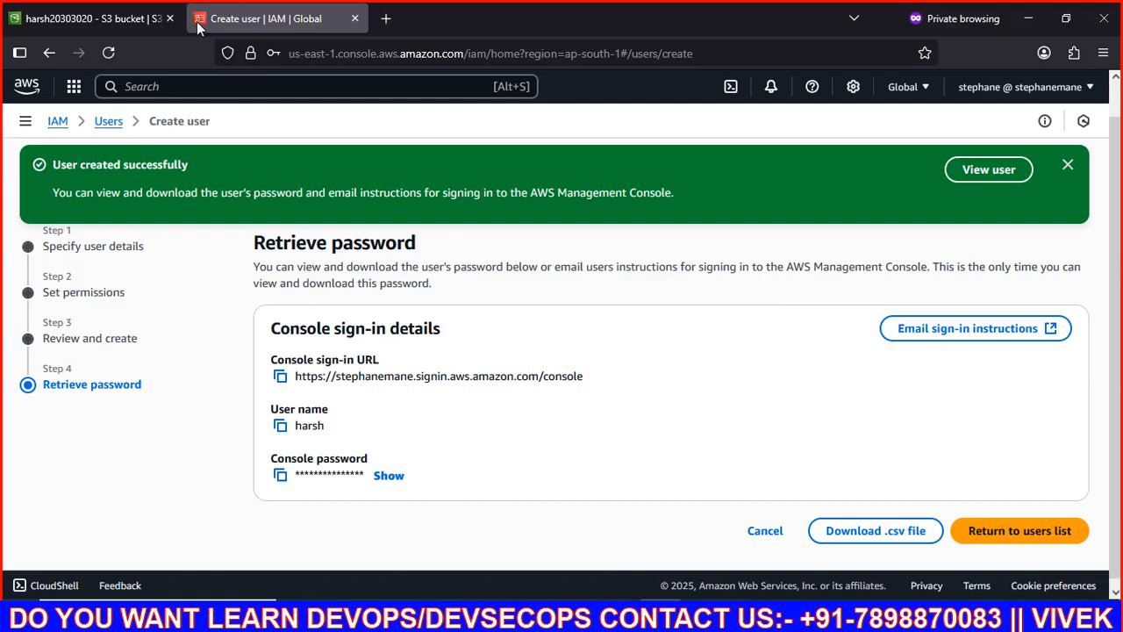
pyautogui.click(864, 524)
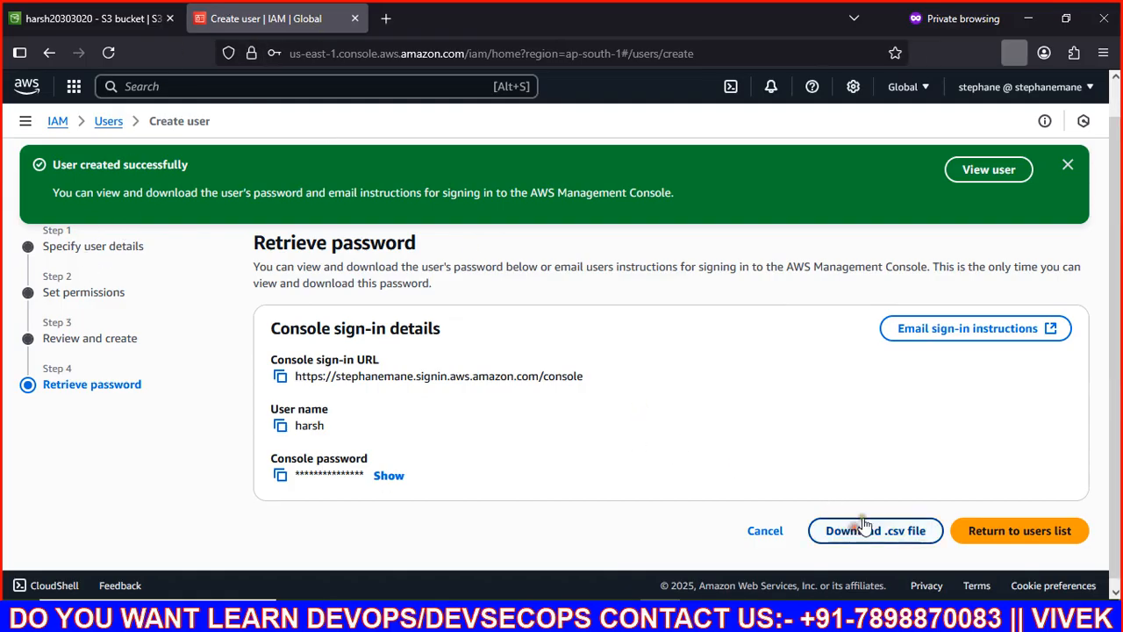
pyautogui.click(280, 377)
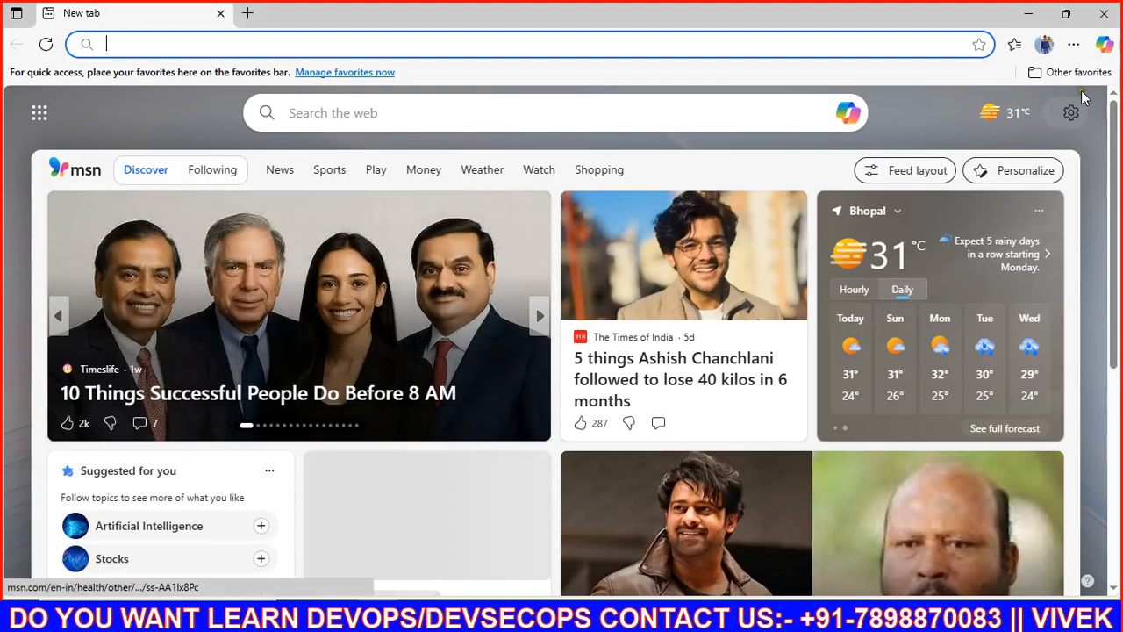
# Step: Open an Edge InPrivate window and go to the pasted console sign-in URL
pyautogui.click(1072, 44)
pyautogui.click(857, 130)
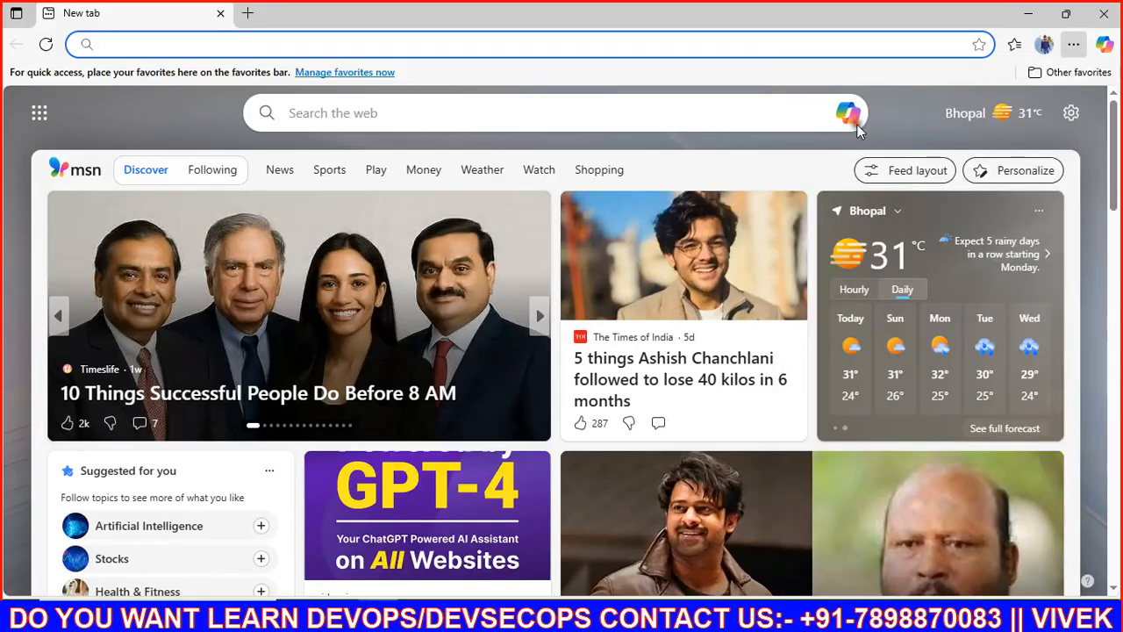
pyautogui.hotkey('ctrl', 'v')
pyautogui.press('Return')
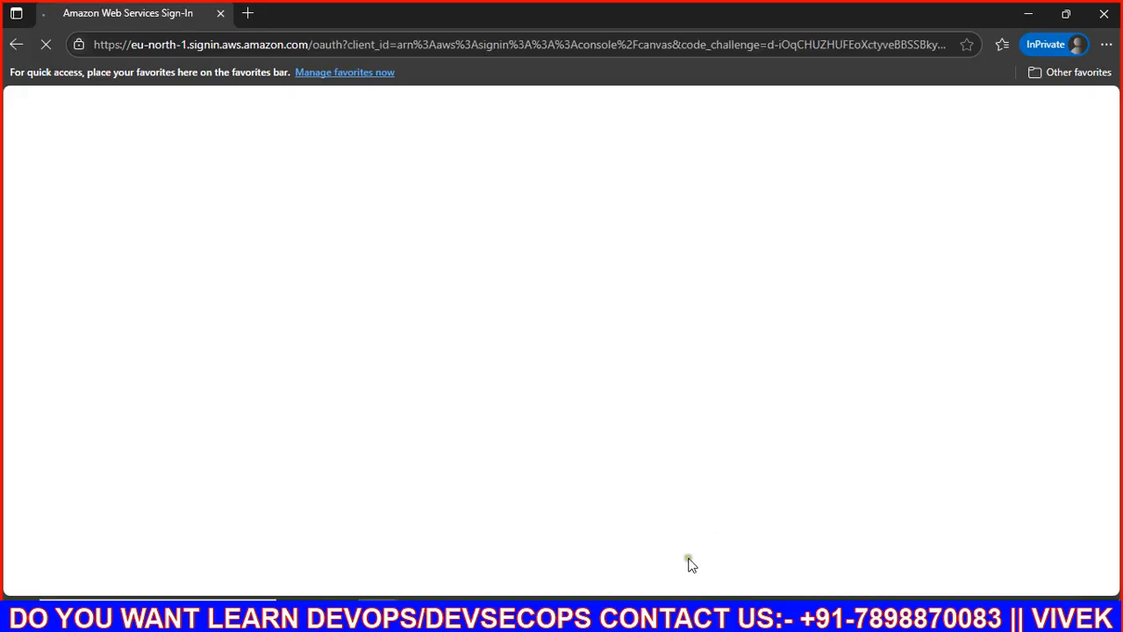
# Step: Sign in on that page as the new IAM user with its password
pyautogui.click(663, 614)
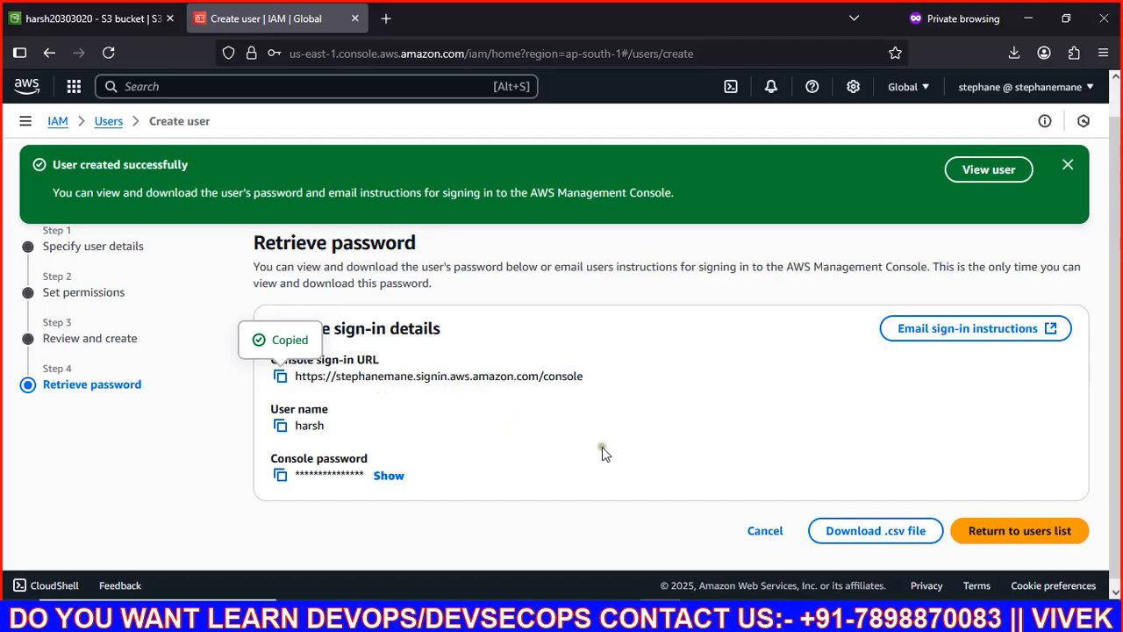
pyautogui.moveTo(379, 621)
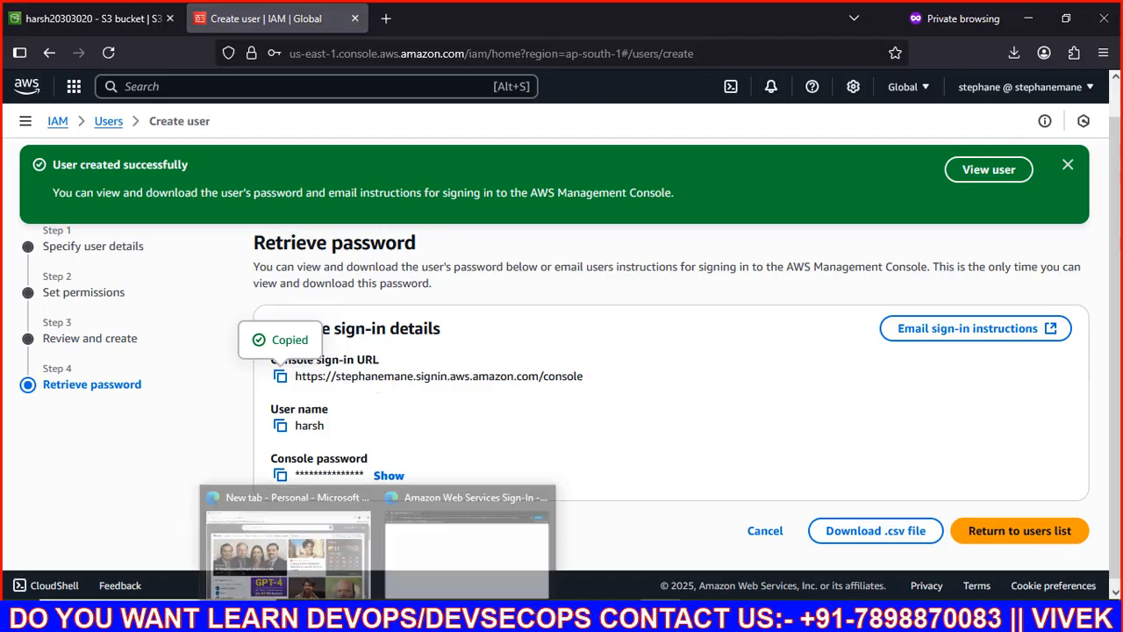
pyautogui.click(461, 526)
pyautogui.scroll(-2, 314, 486)
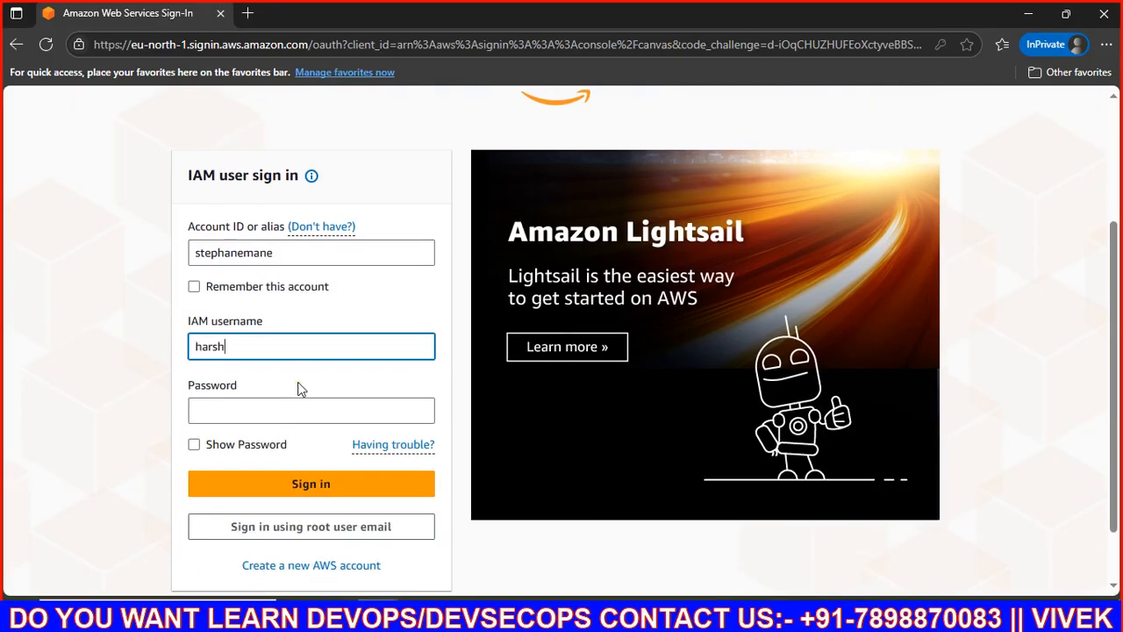
pyautogui.press('Tab')
pyautogui.write('•')
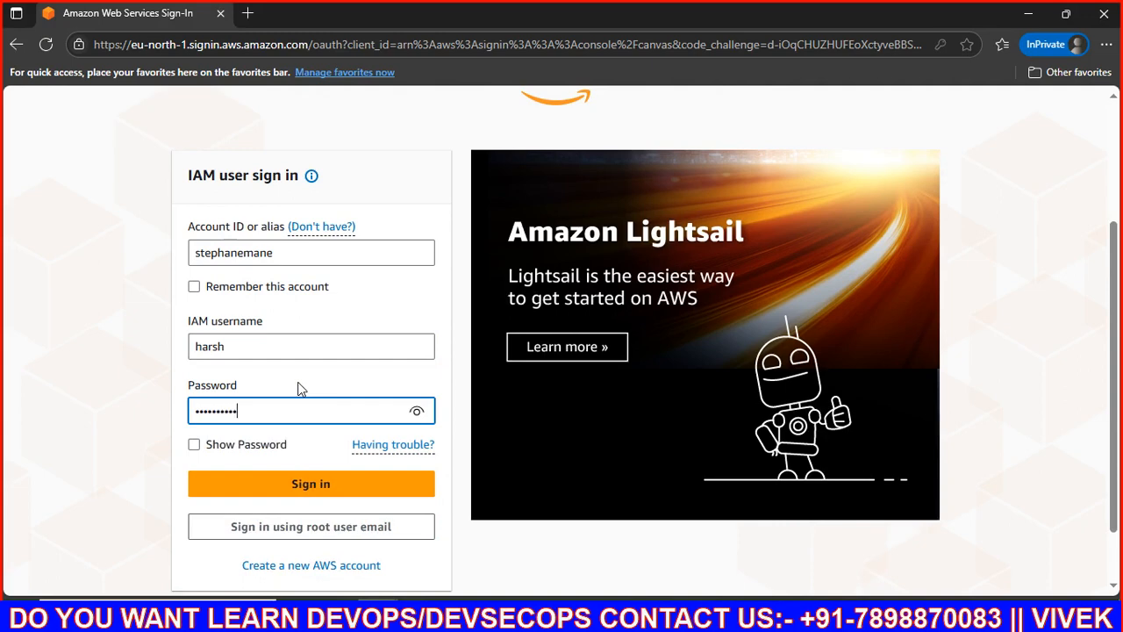
pyautogui.click(329, 481)
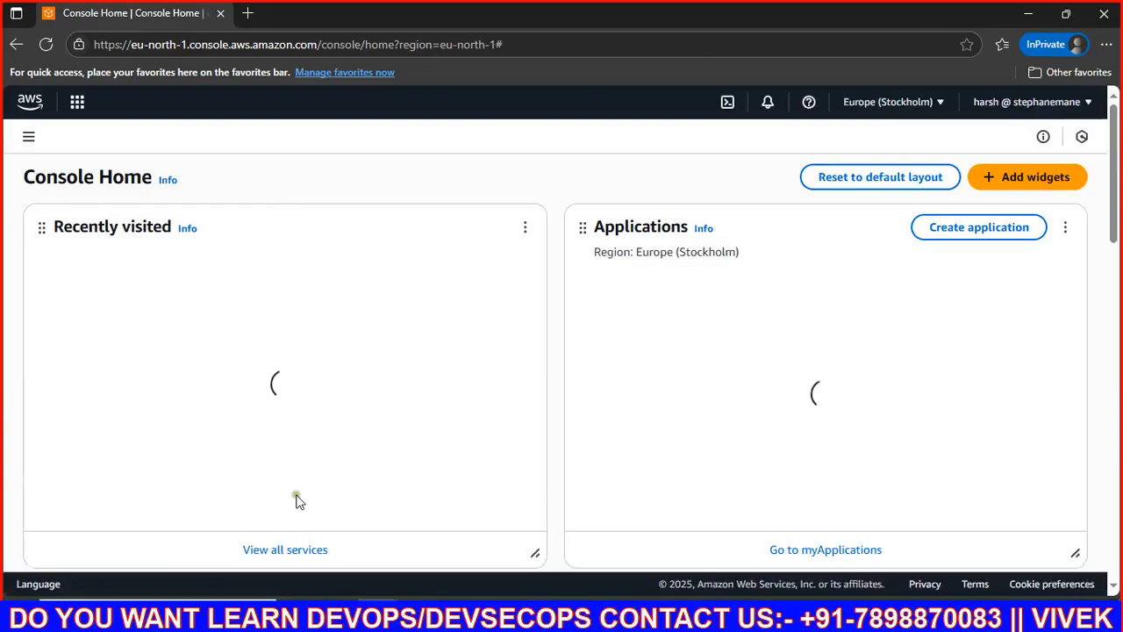
# Step: Step through and close the console welcome tour
pyautogui.scroll(-2, 190, 334)
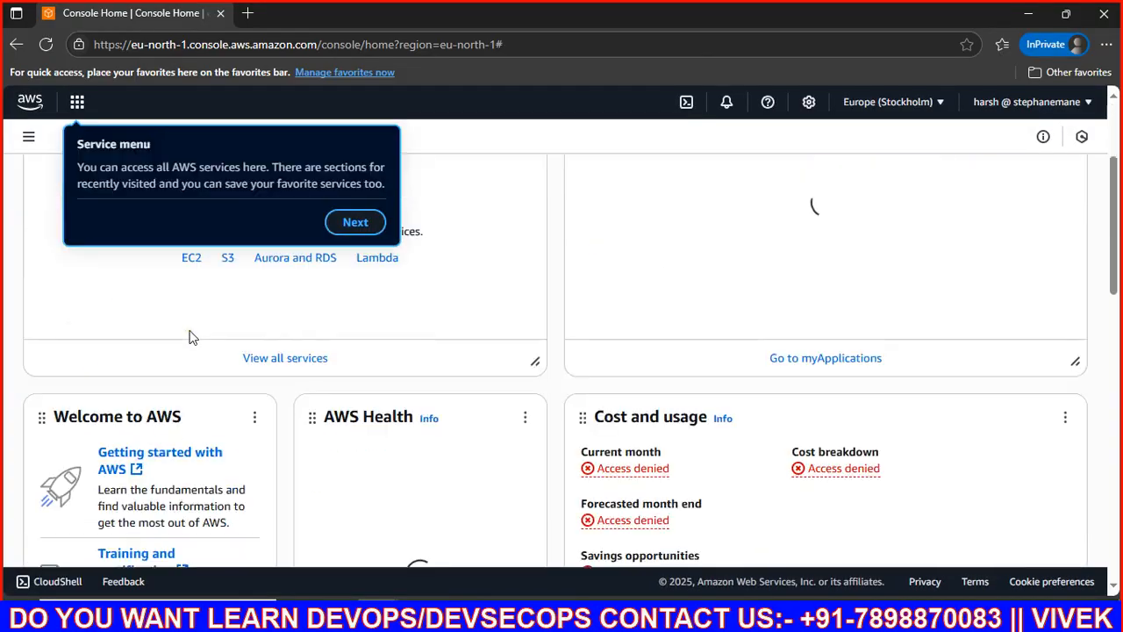
pyautogui.click(353, 225)
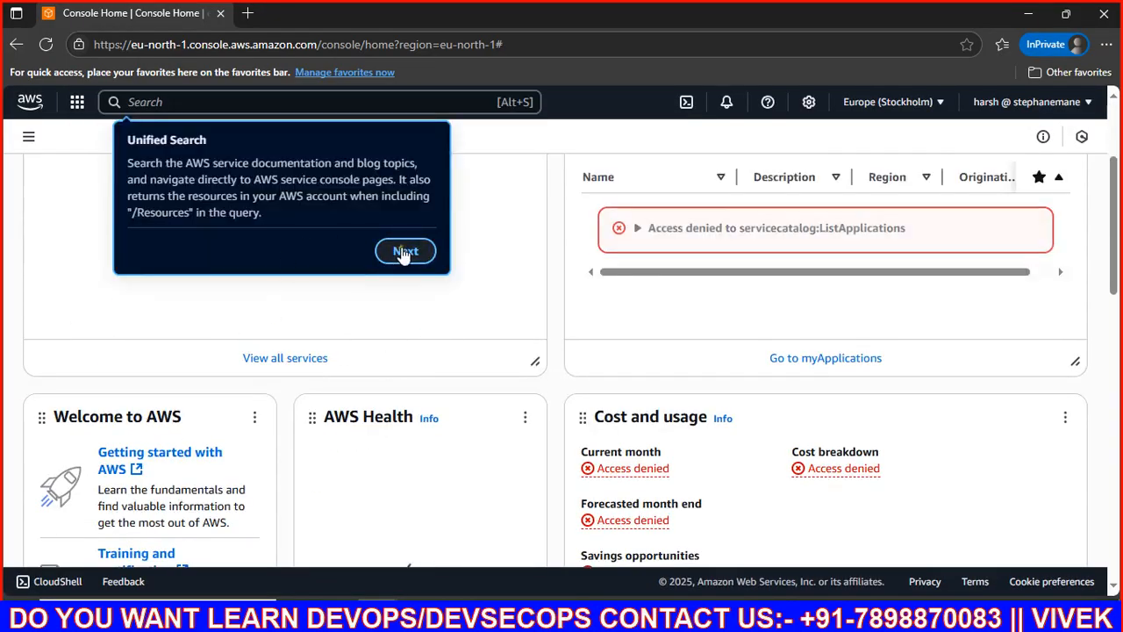
pyautogui.click(401, 251)
pyautogui.scroll(2, 451, 354)
pyautogui.click(1064, 232)
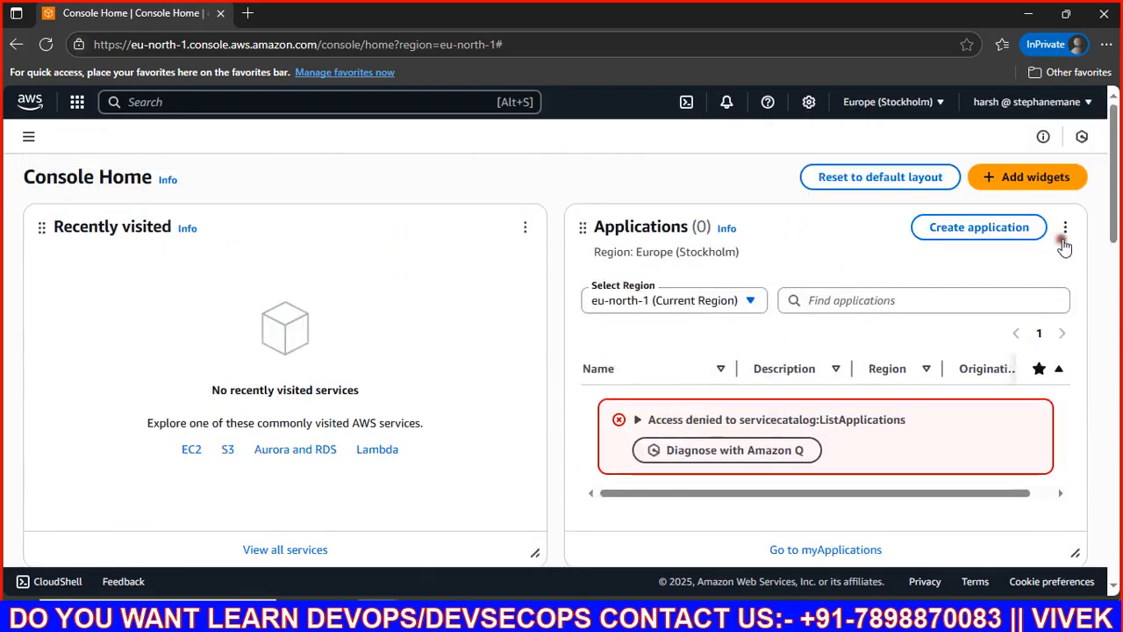
# Step: Search the console for 's3' and open the S3 service
pyautogui.click(342, 104)
pyautogui.write('s3')
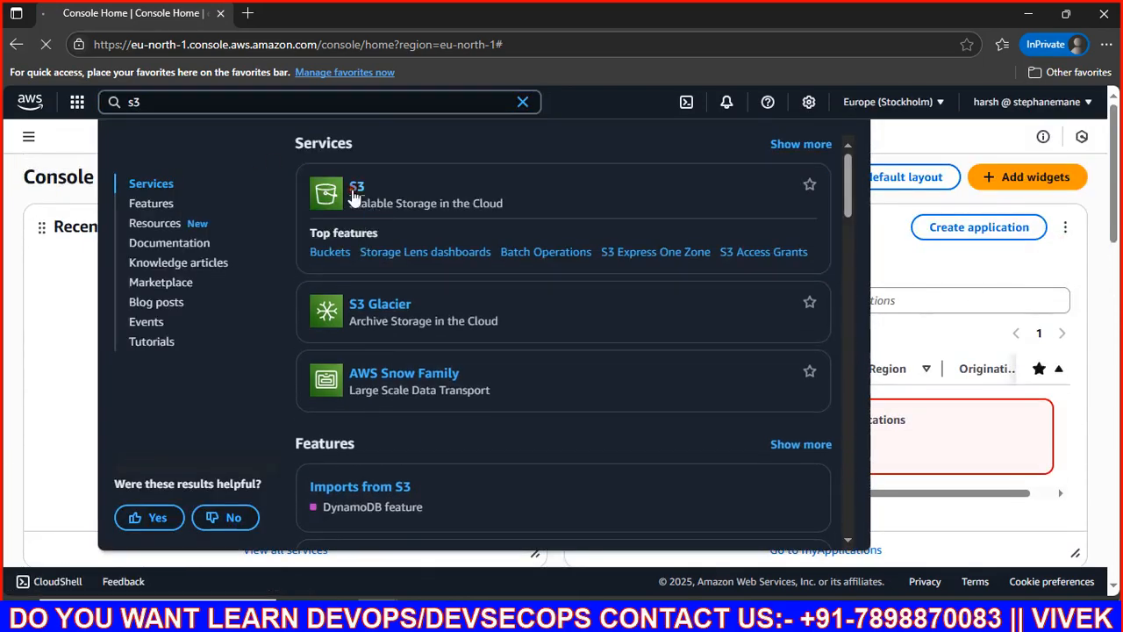
pyautogui.click(355, 194)
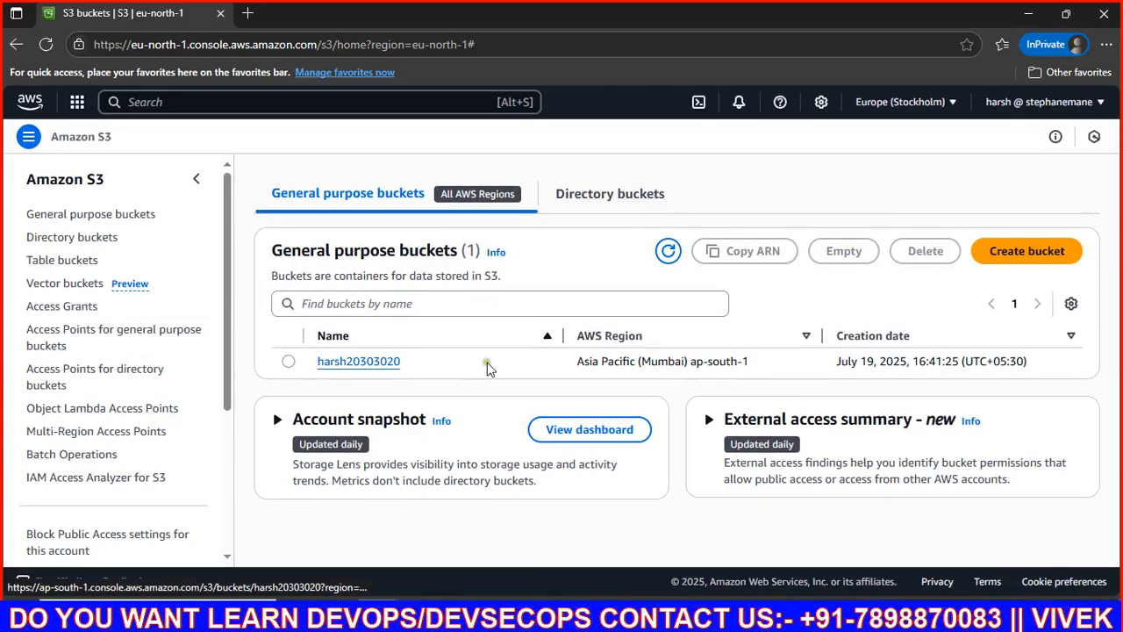
# Step: Try to create a new bucket named 'vivek2020202' as the read-only user
pyautogui.click(1000, 256)
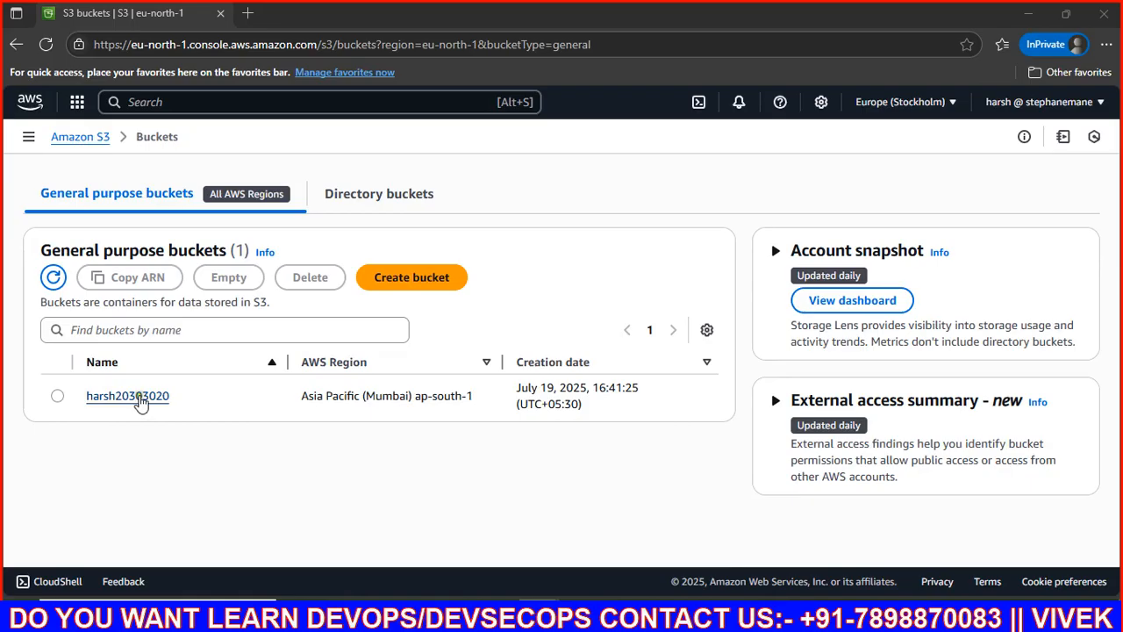
pyautogui.click(442, 289)
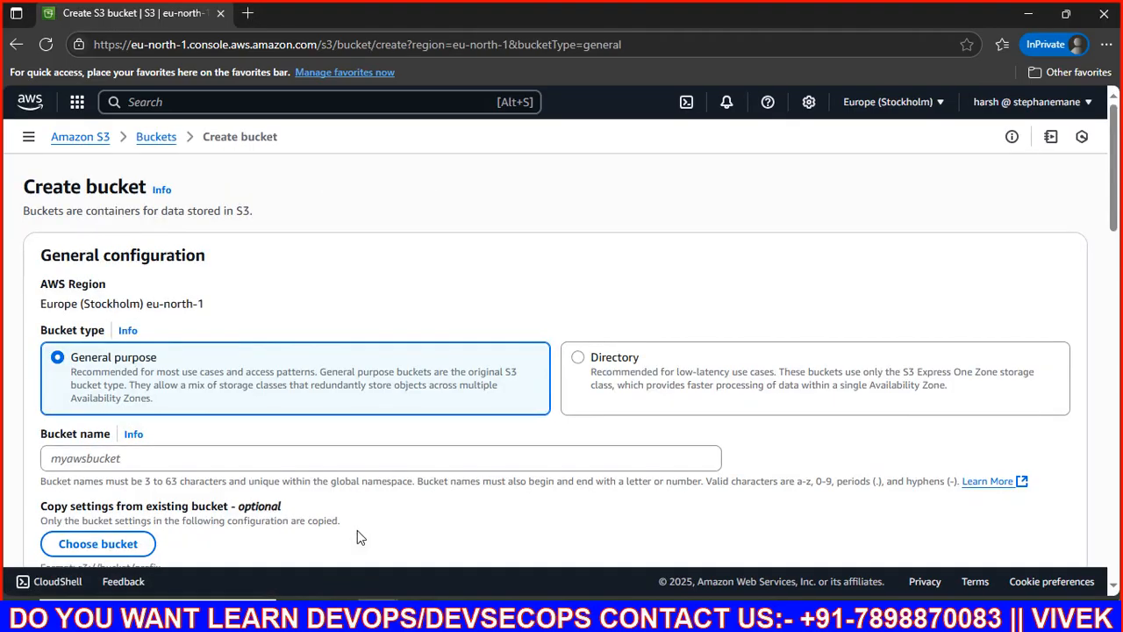
pyautogui.scroll(-3, 357, 535)
pyautogui.scroll(3, 233, 524)
pyautogui.click(240, 451)
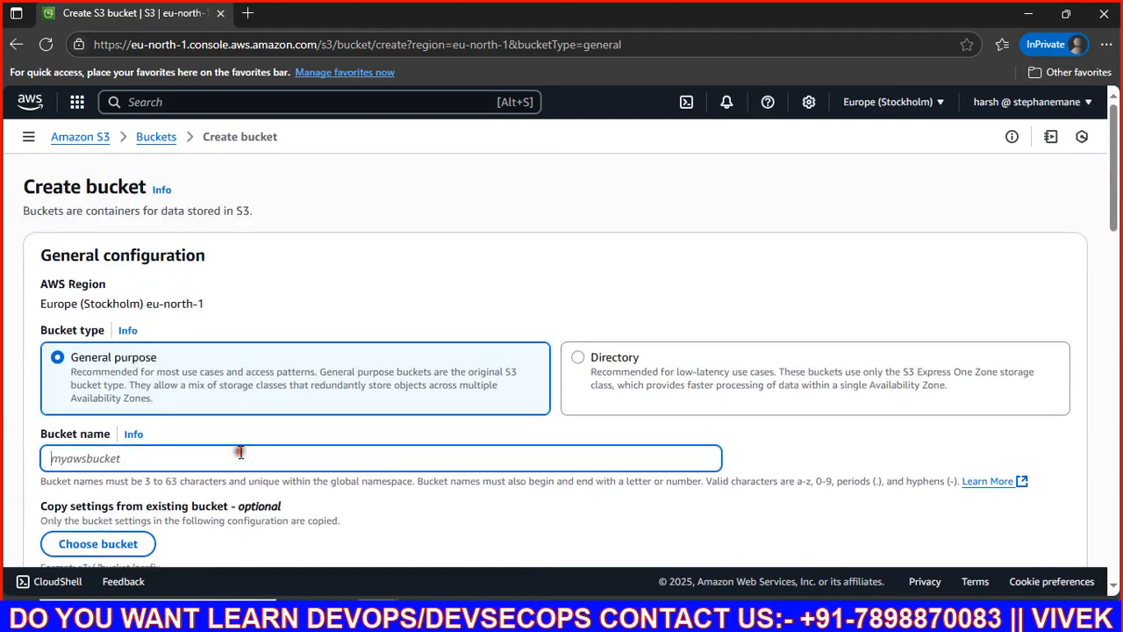
pyautogui.write('vivek2020202')
pyautogui.scroll(-15, 240, 452)
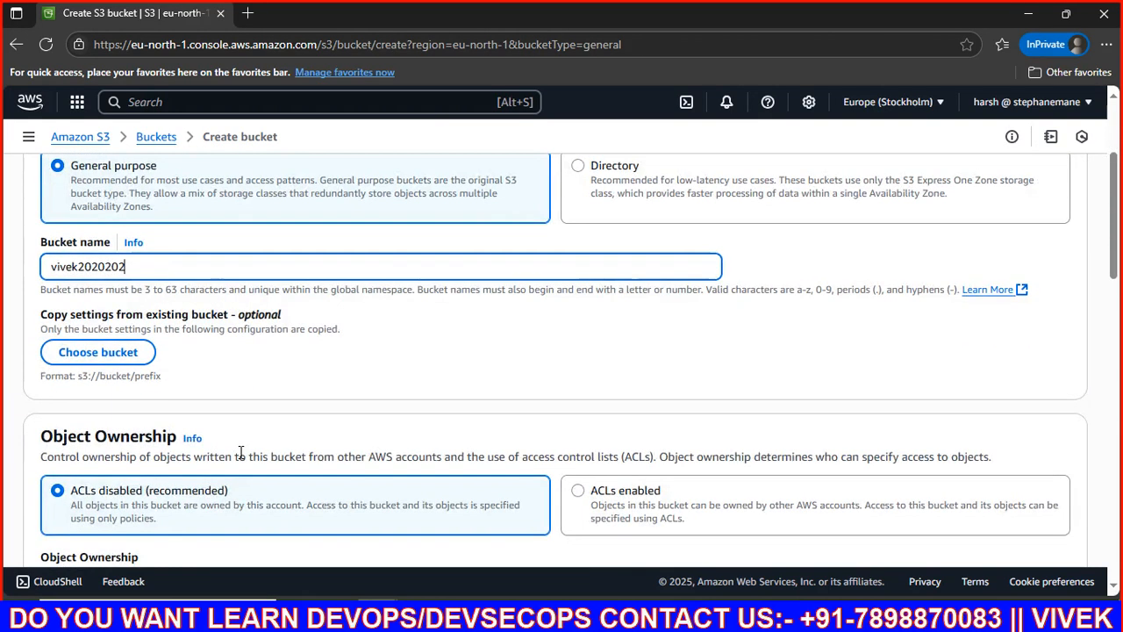
pyautogui.click(1031, 523)
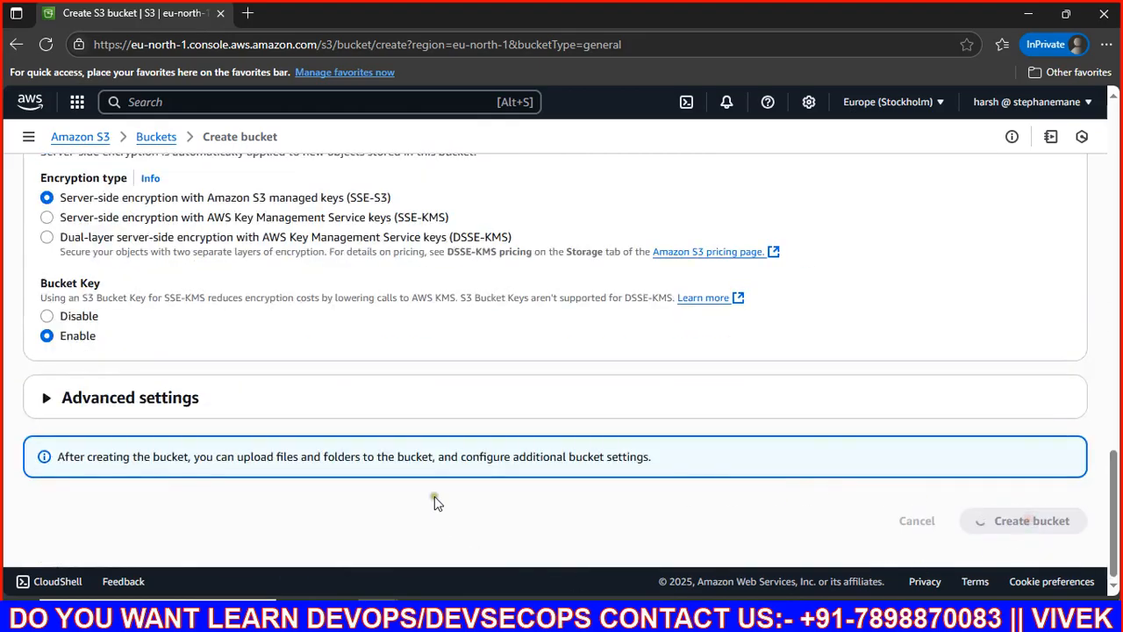
# Step: Read the missing s3:CreateBucket permission error and return to the Buckets list
pyautogui.scroll(-3, 541, 412)
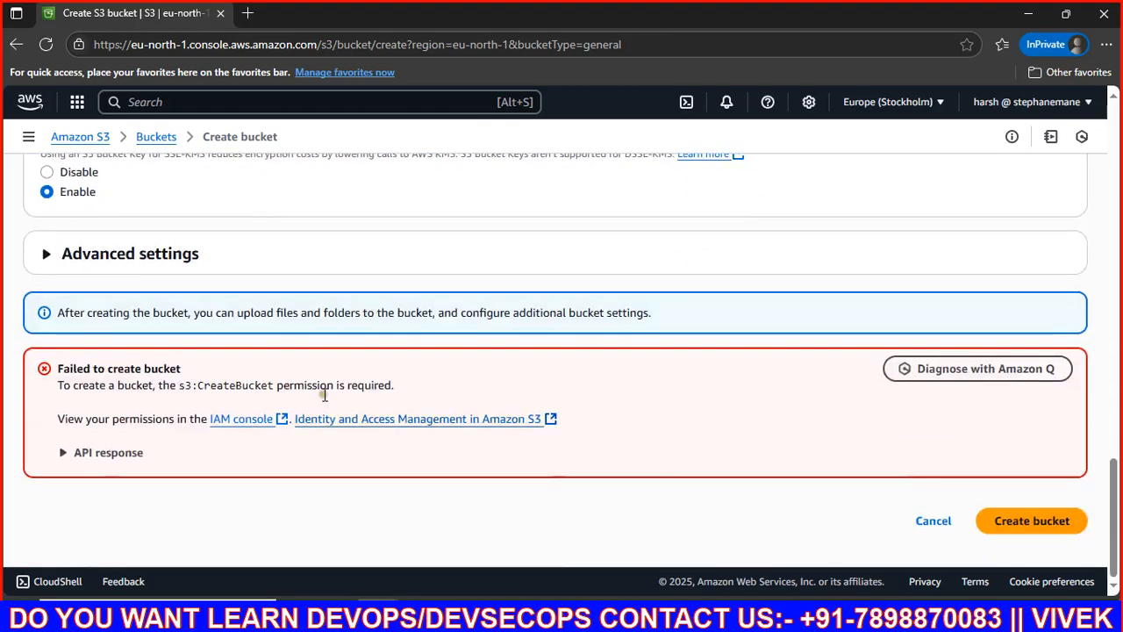
pyautogui.moveTo(54, 368); pyautogui.dragTo(136, 387)
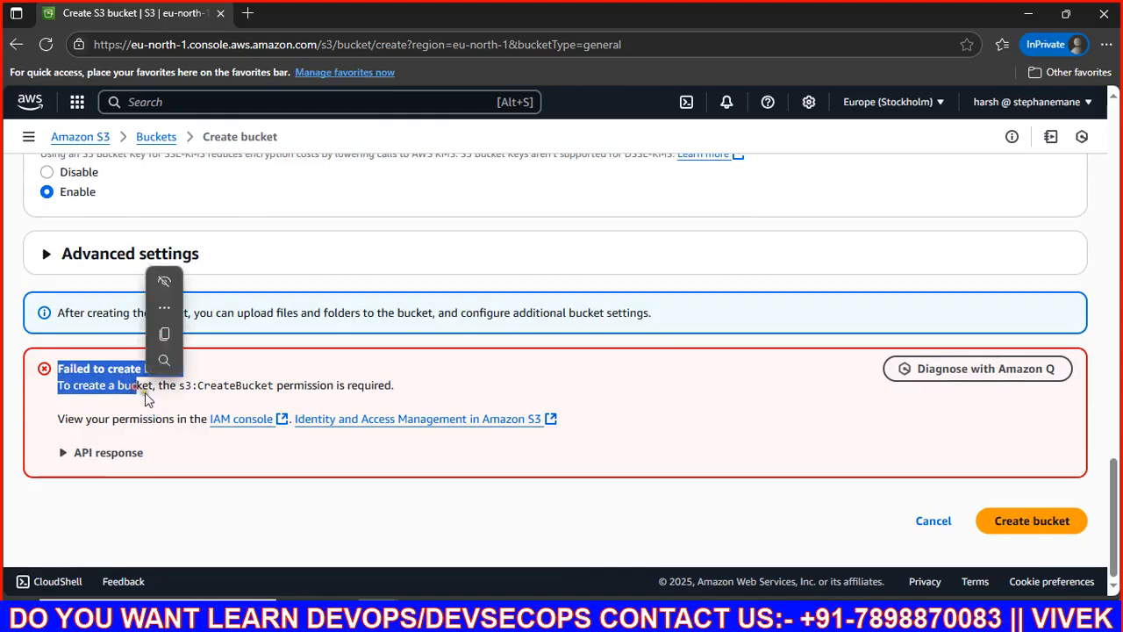
pyautogui.click(388, 383)
pyautogui.scroll(15, 225, 328)
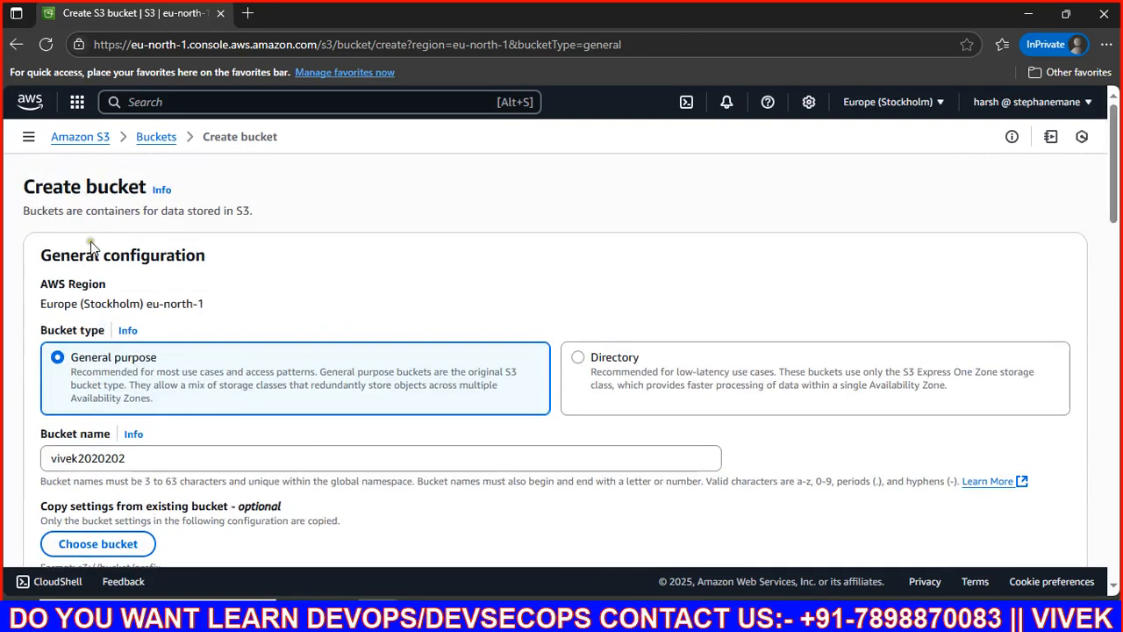
pyautogui.click(149, 141)
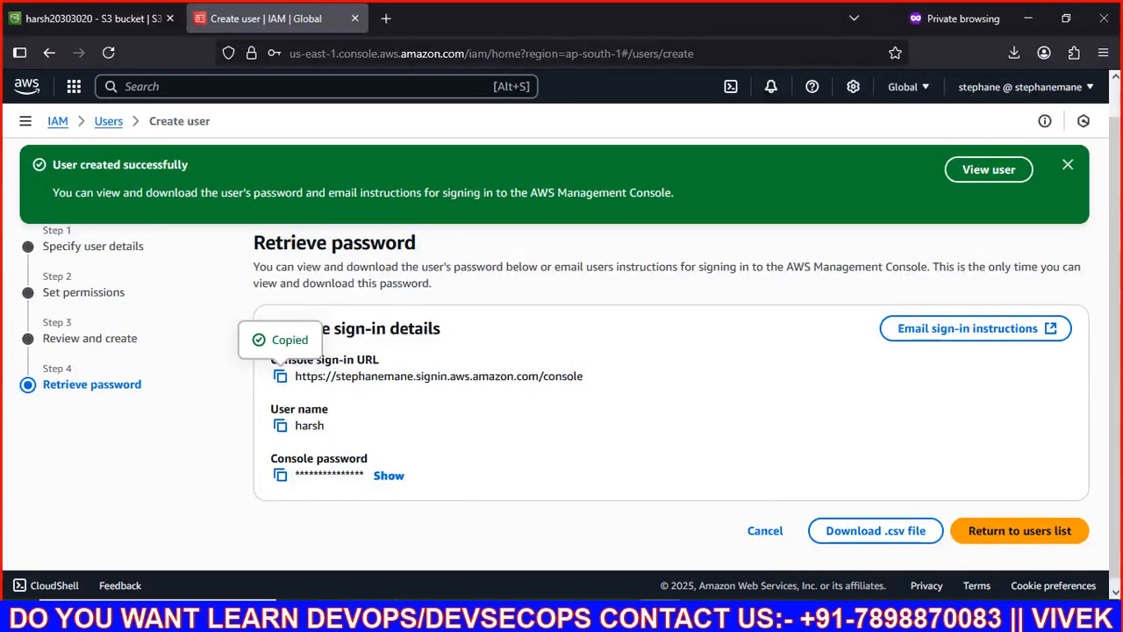
# Step: Back in the admin console, search 'iam' and open the IAM service
pyautogui.click(89, 19)
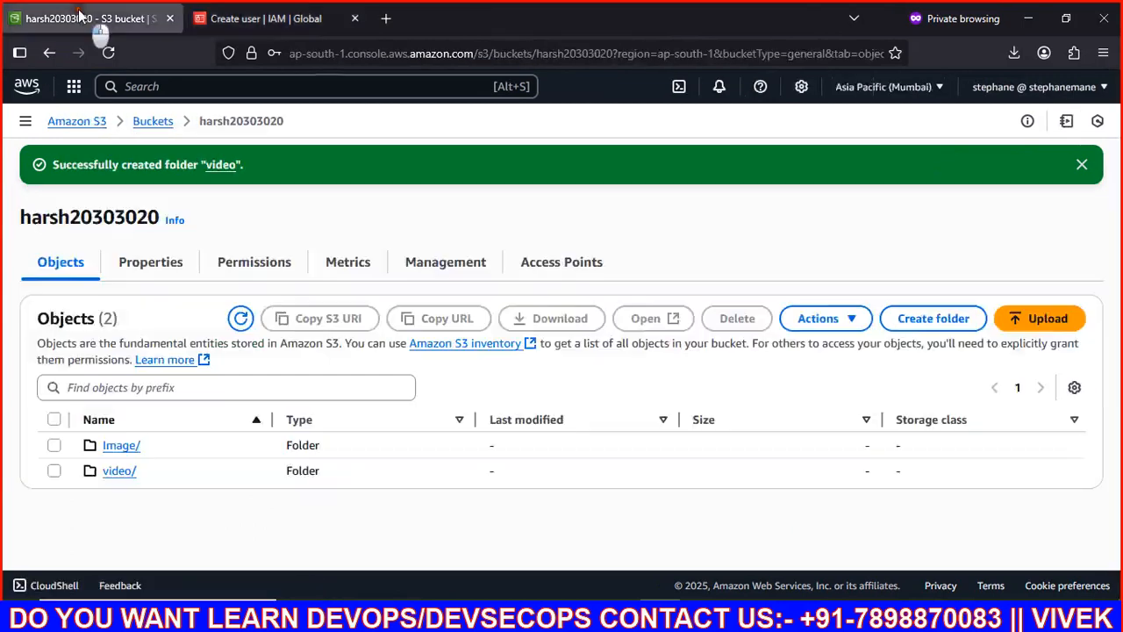
pyautogui.click(205, 87)
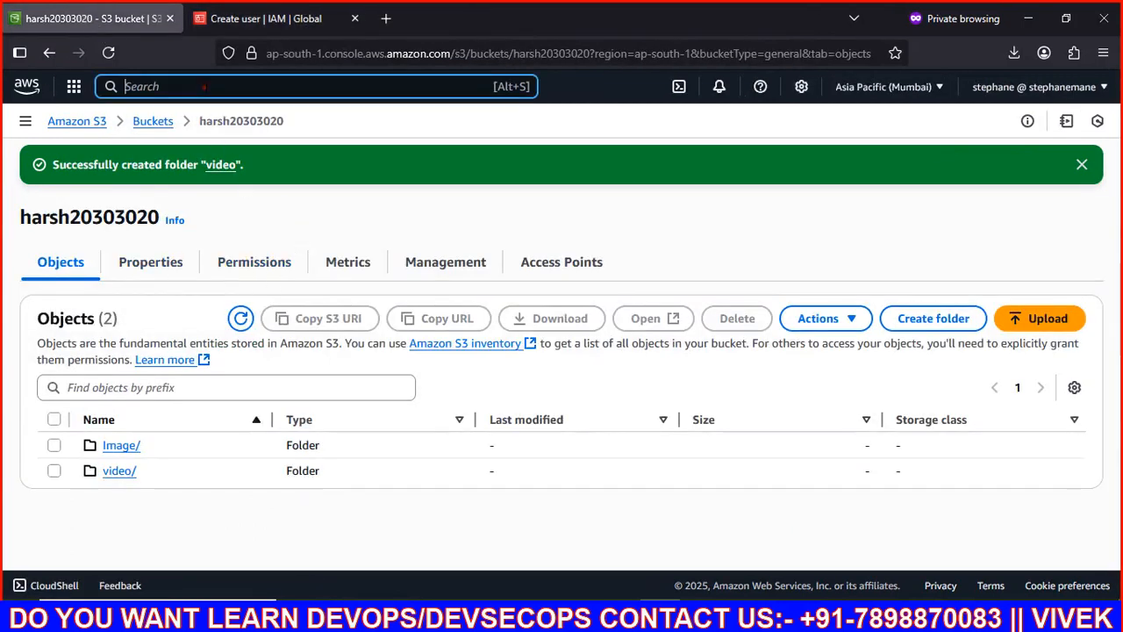
pyautogui.write('iam')
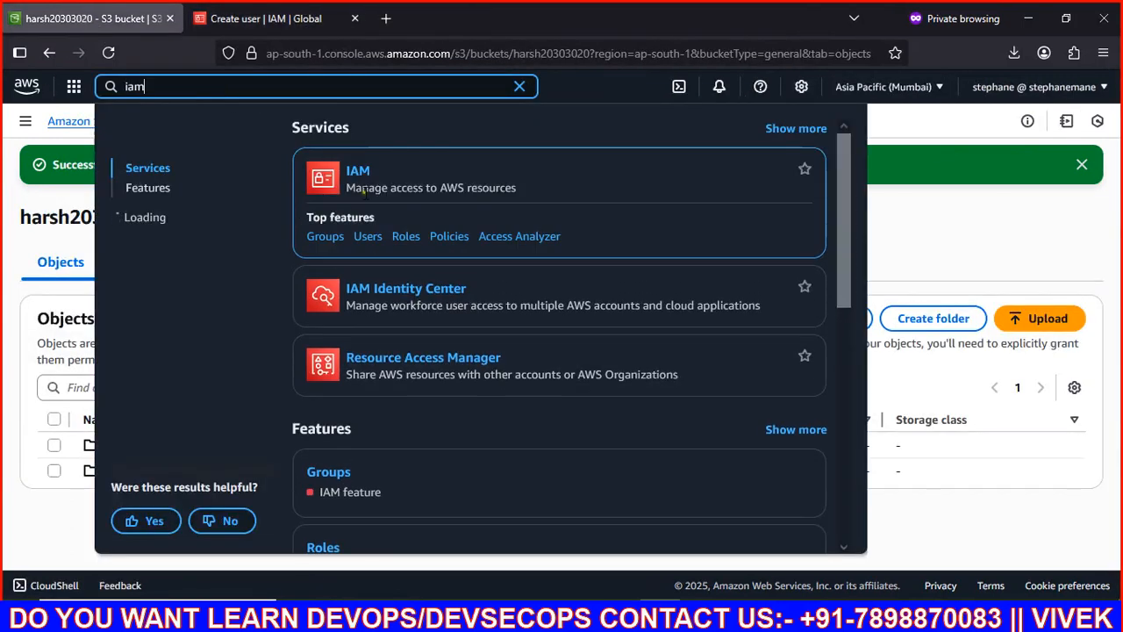
pyautogui.click(358, 172)
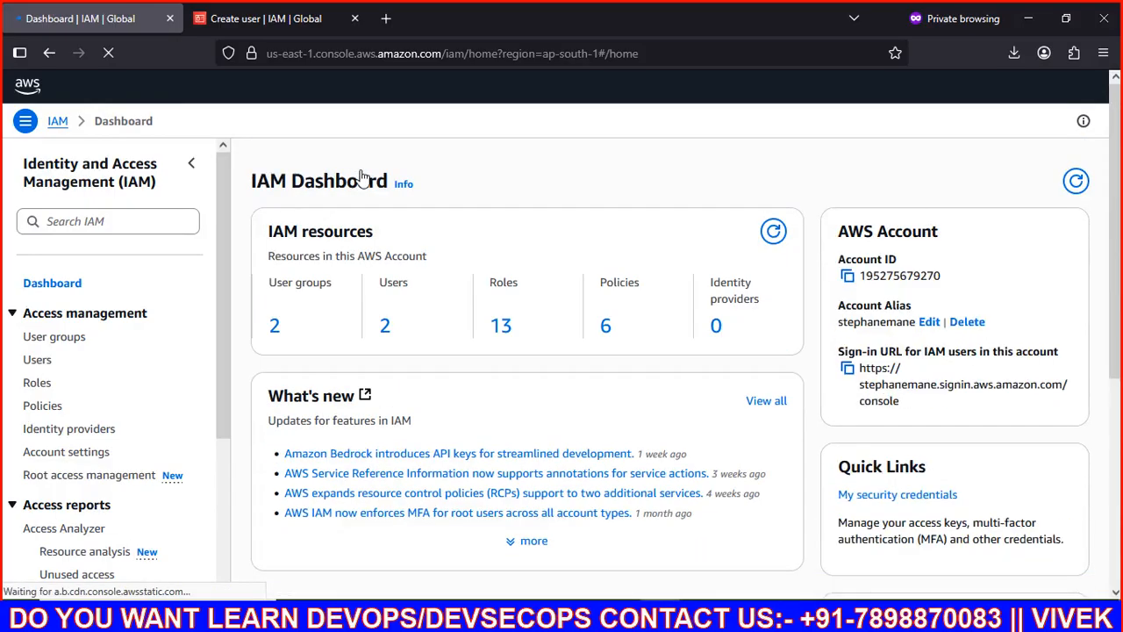
# Step: Show the IAM Policies list filtered to Customer managed policies
pyautogui.click(42, 407)
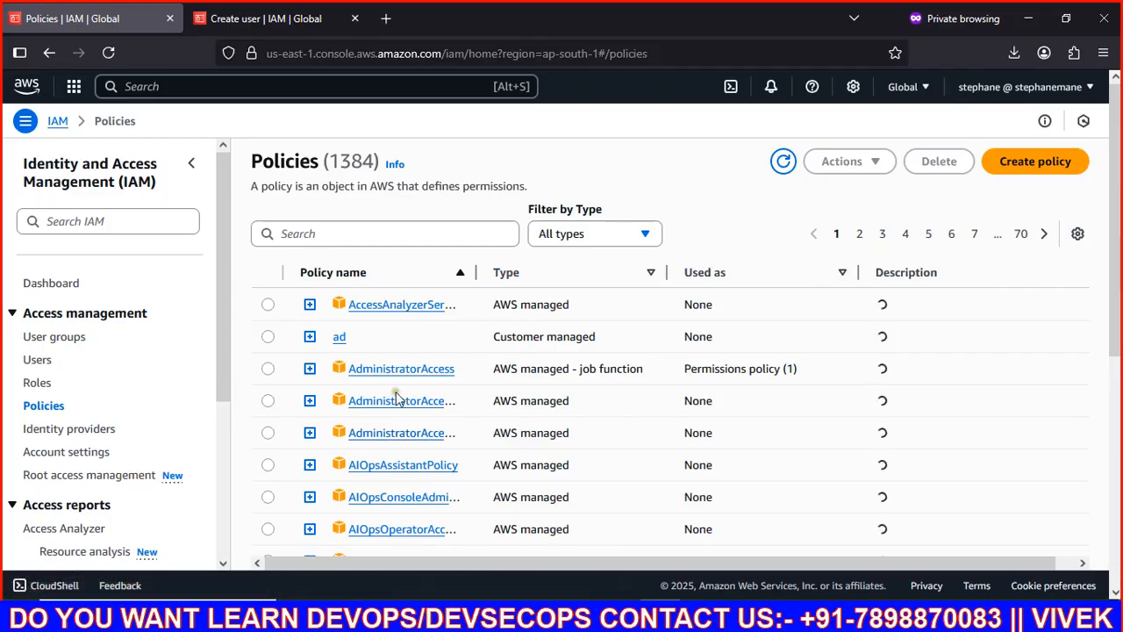
pyautogui.click(640, 231)
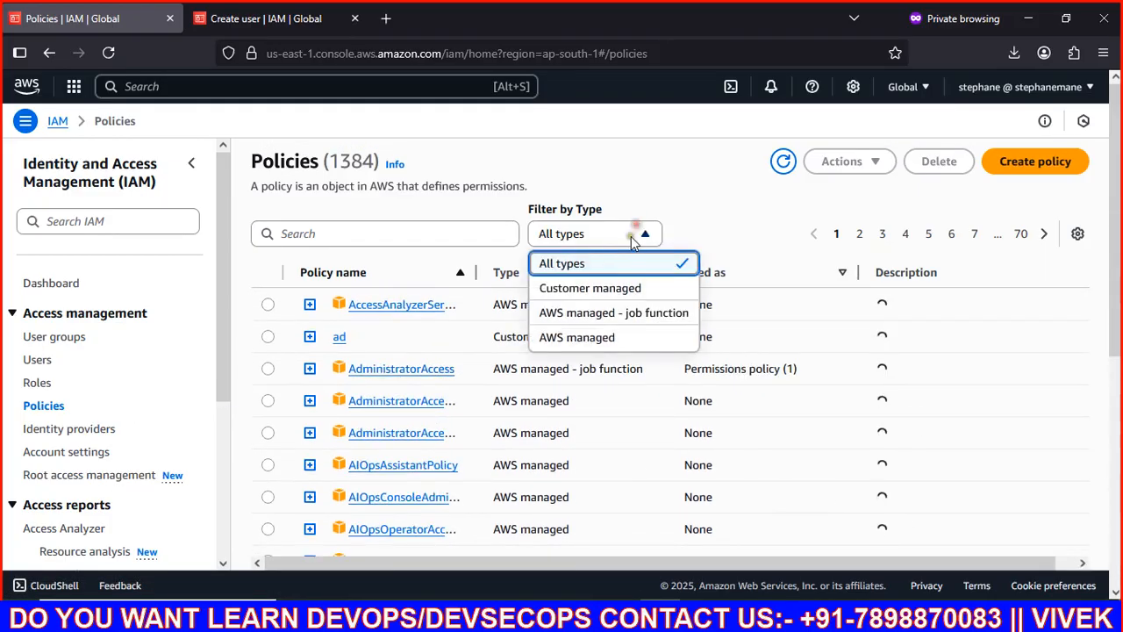
pyautogui.click(577, 285)
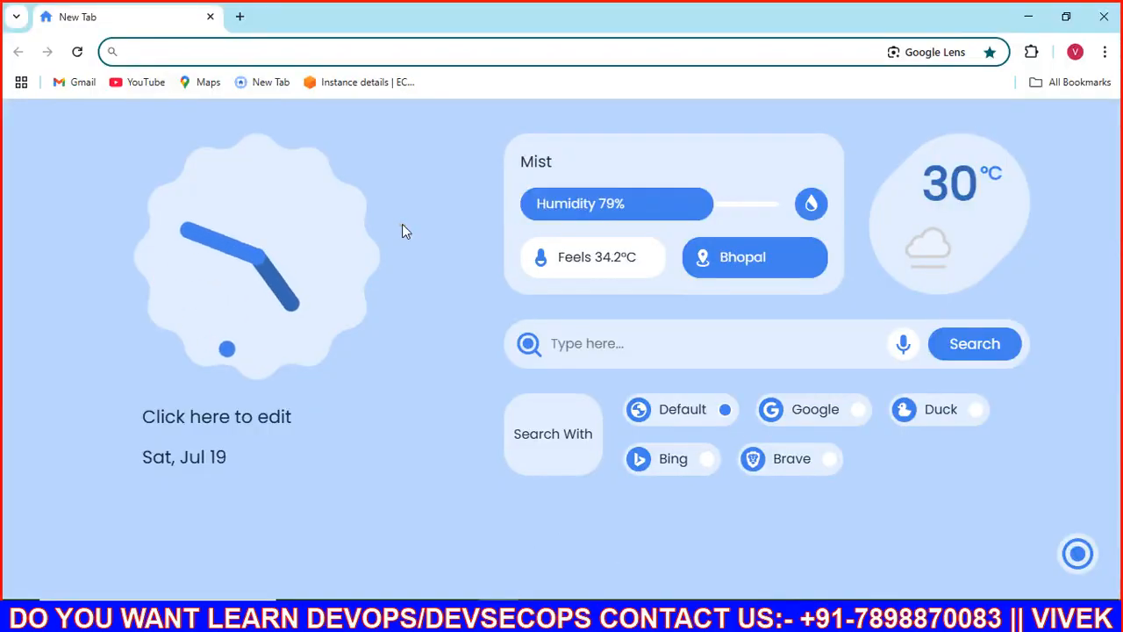
# Step: Search Chrome for 'aws policy generator'
pyautogui.write('aws polic')
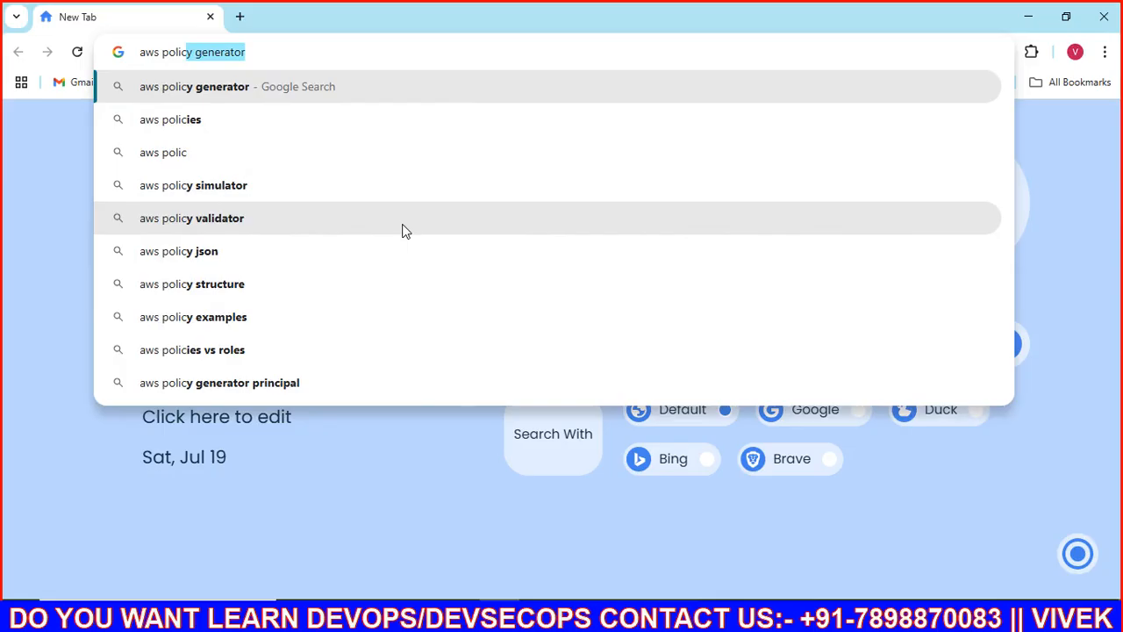
pyautogui.press('Right')
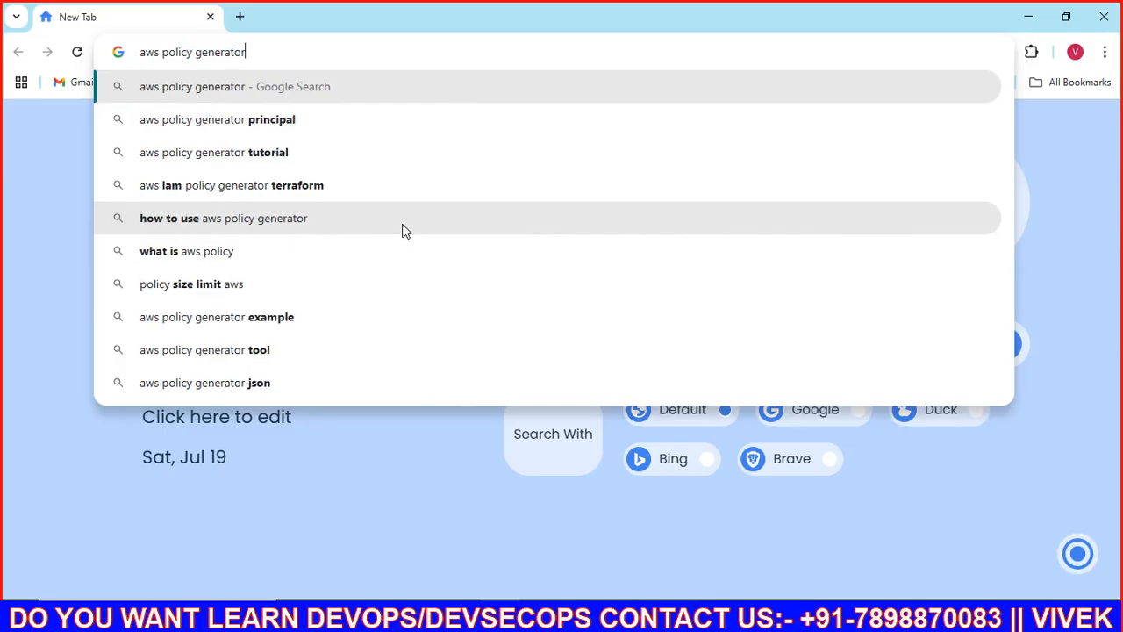
pyautogui.press('Return')
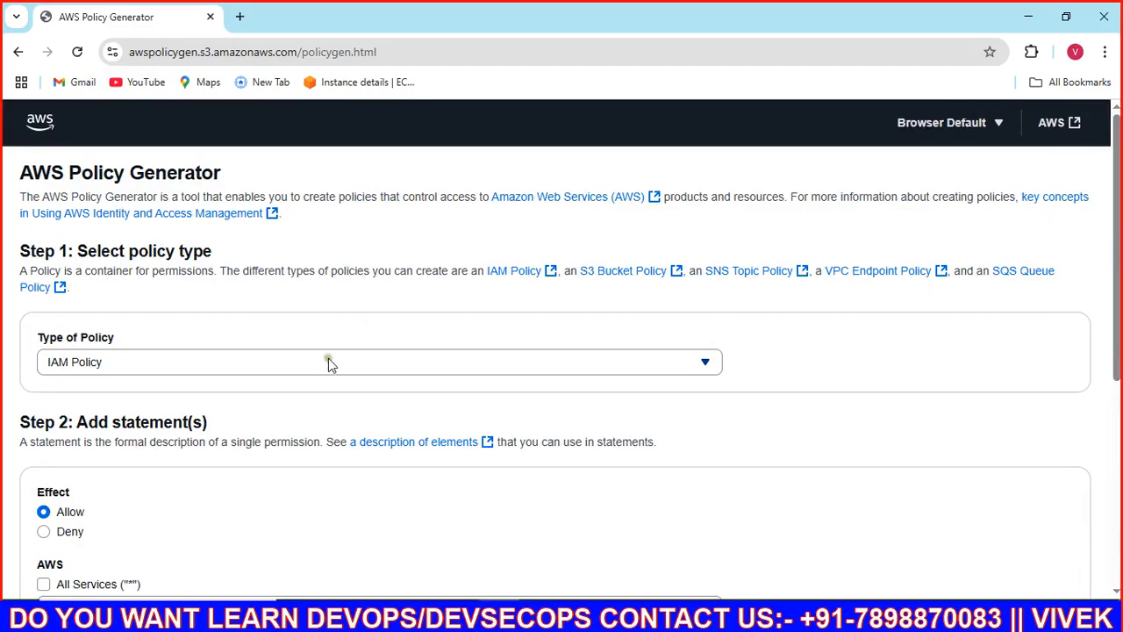
# Step: Keep IAM Policy as the Policy Generator's policy type
pyautogui.scroll(-2, 328, 358)
pyautogui.scroll(2, 328, 358)
pyautogui.click(262, 371)
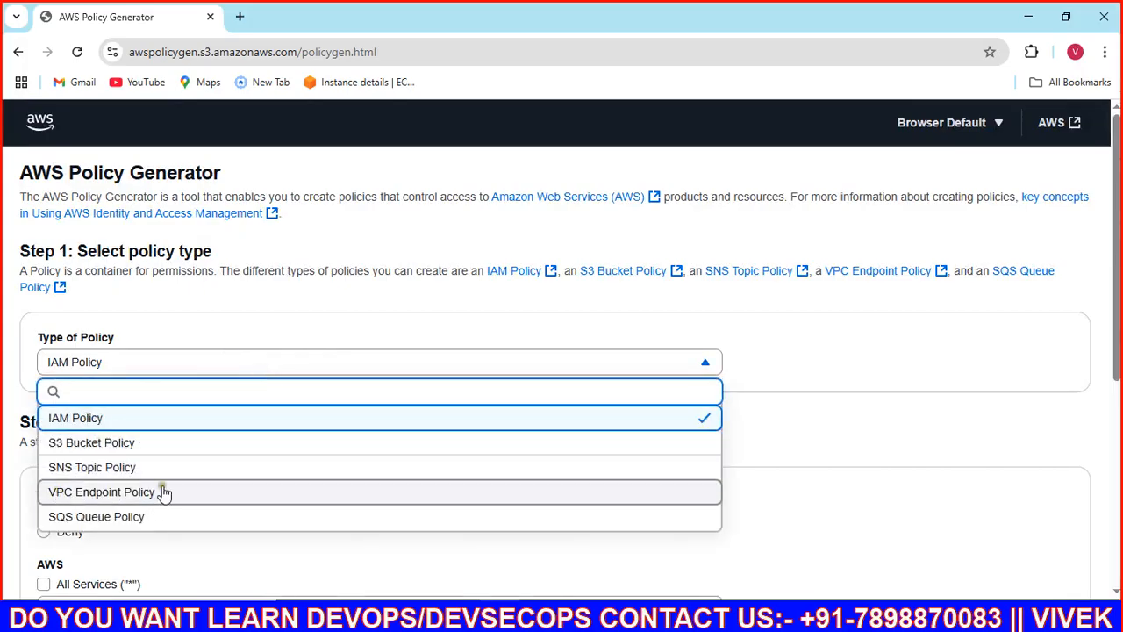
pyautogui.click(118, 418)
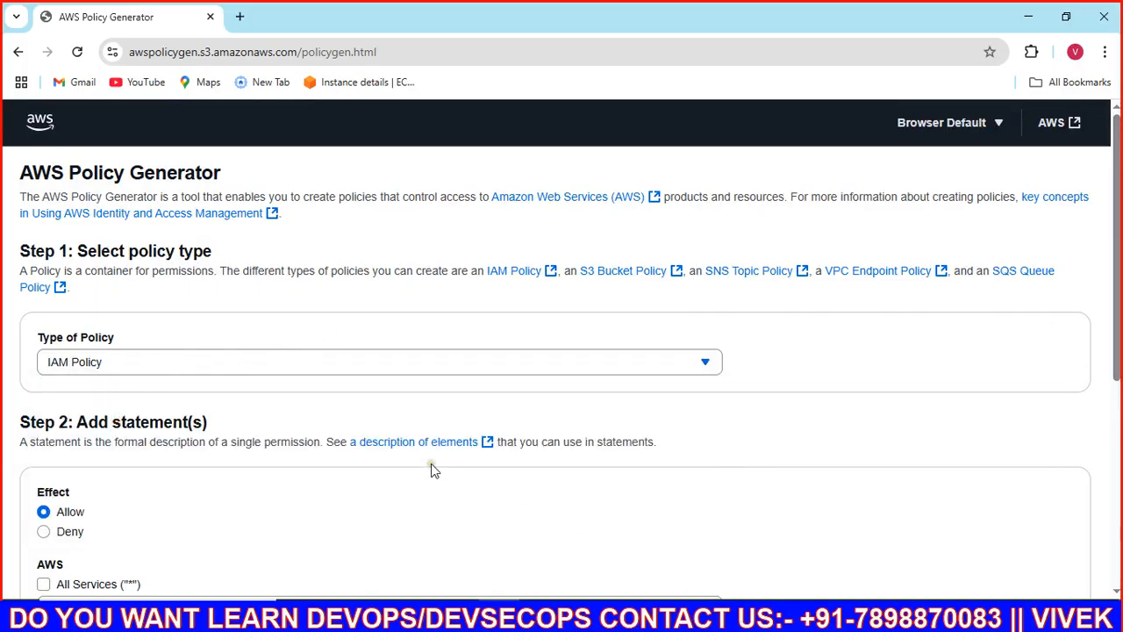
# Step: Choose Amazon S3 as the statement's service, found by searching 's3'
pyautogui.scroll(-2, 295, 447)
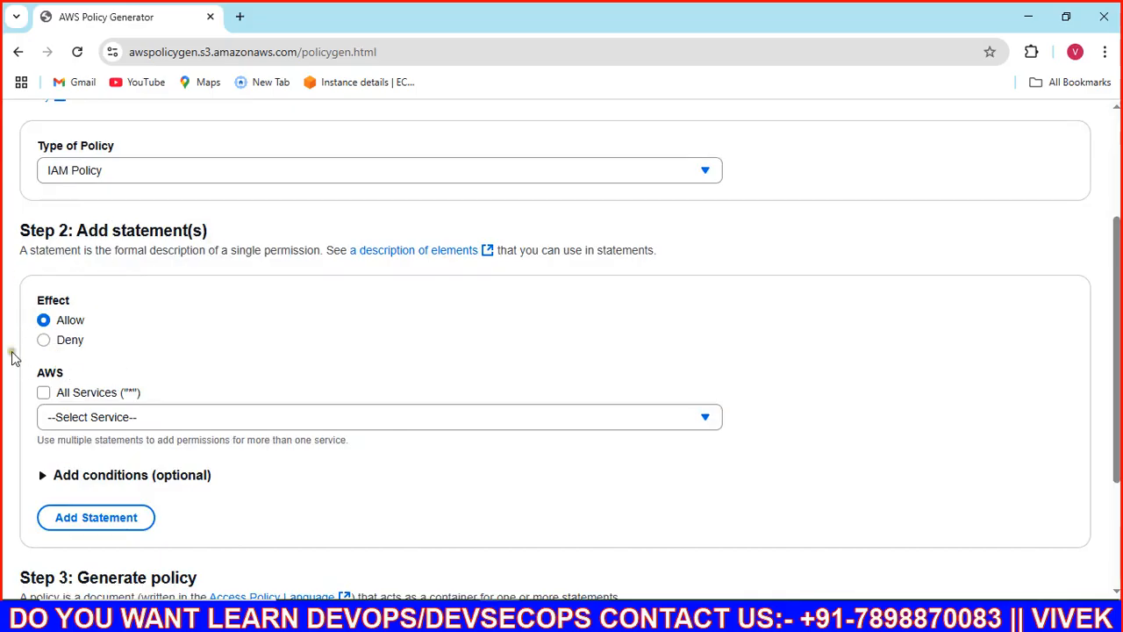
pyautogui.click(123, 418)
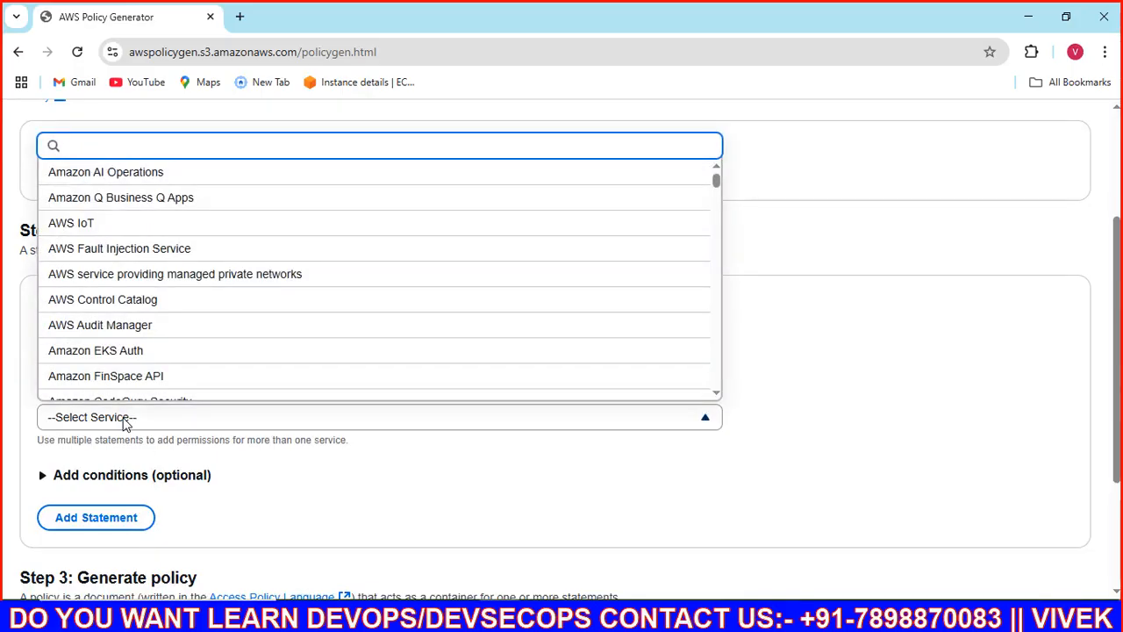
pyautogui.write('s3')
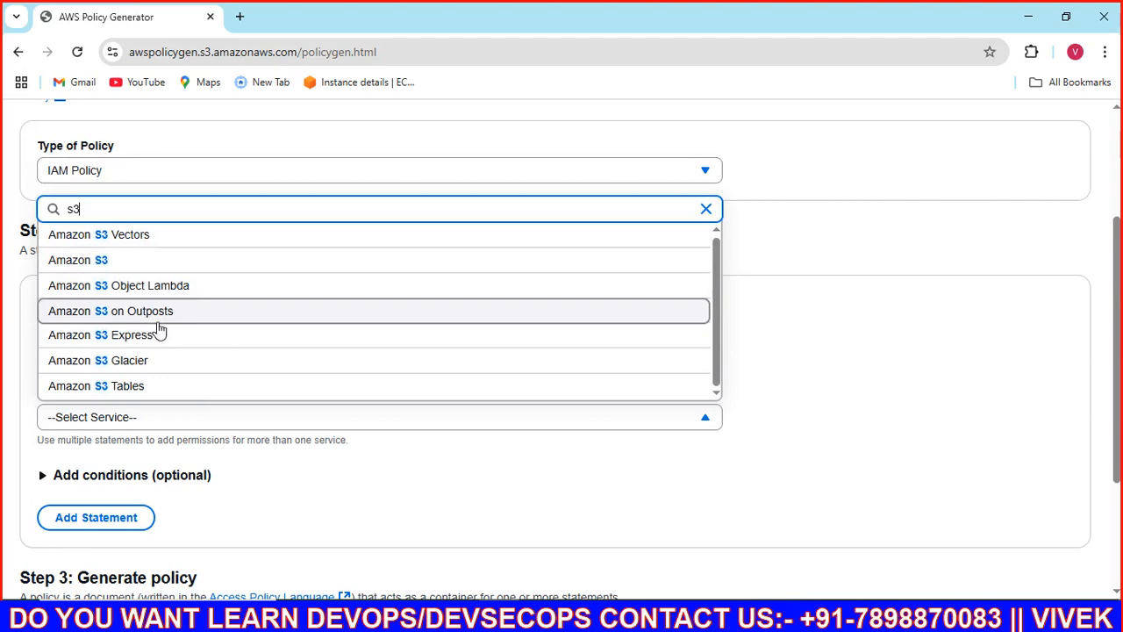
pyautogui.click(100, 260)
pyautogui.scroll(-1, 191, 369)
pyautogui.scroll(-2, 191, 369)
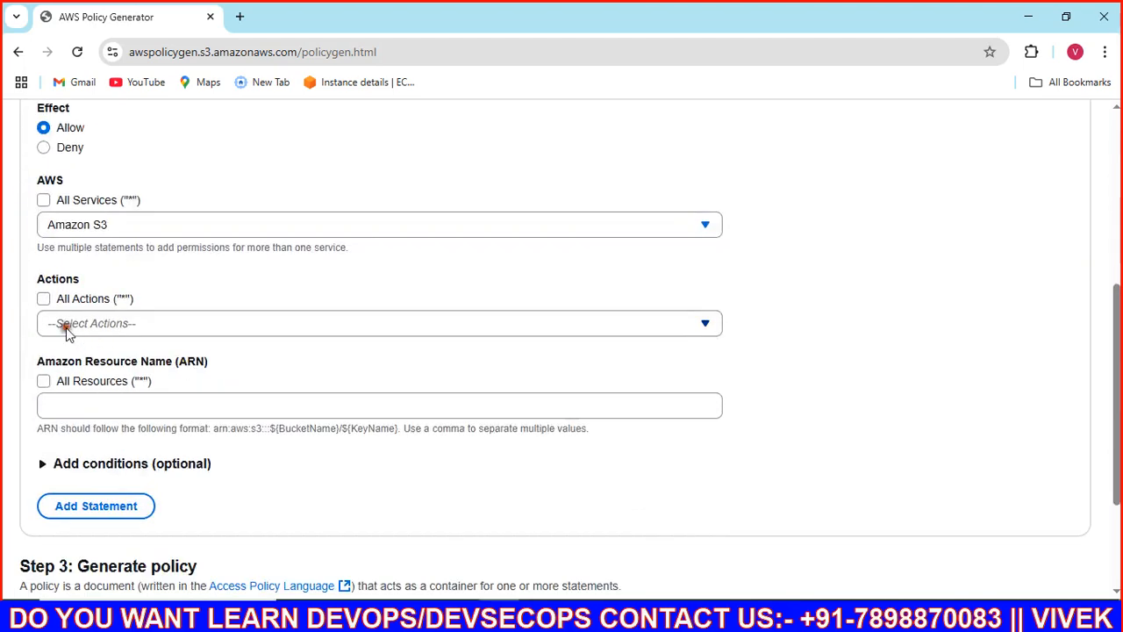
# Step: Browse the S3 actions list, briefly ticking then removing PutObjectVersionTagging
pyautogui.click(66, 327)
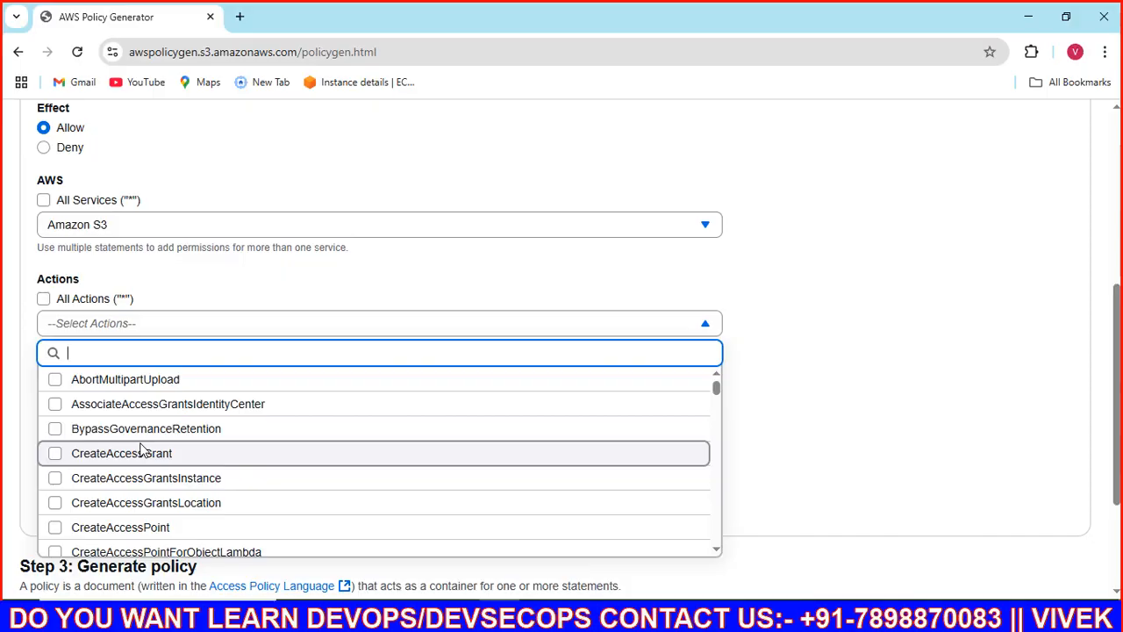
pyautogui.scroll(-7, 140, 449)
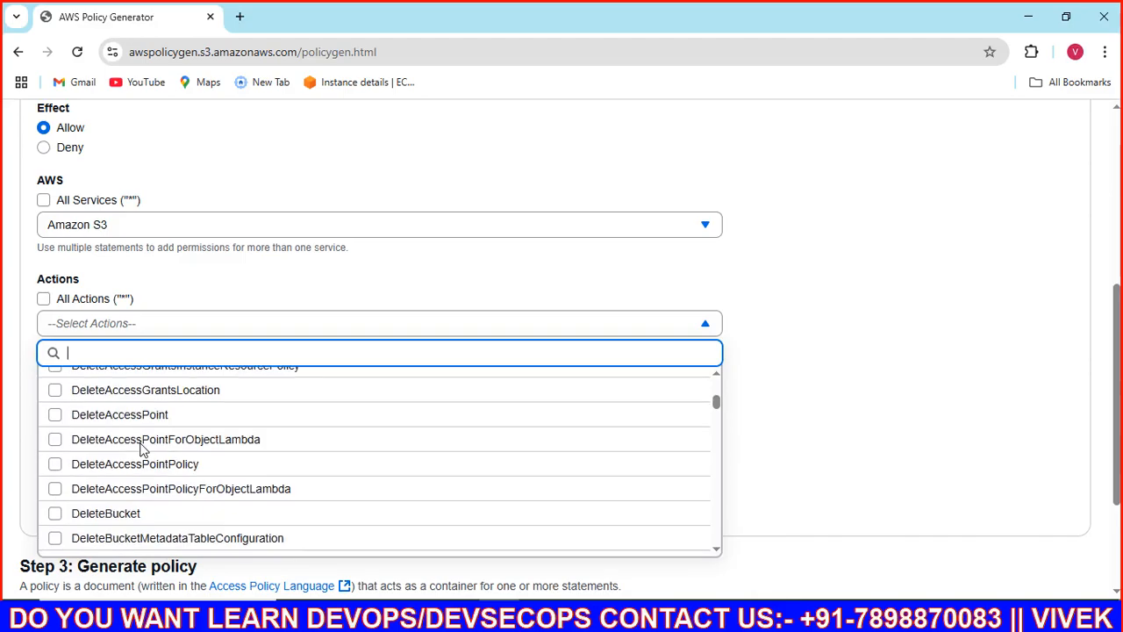
pyautogui.scroll(-10, 142, 449)
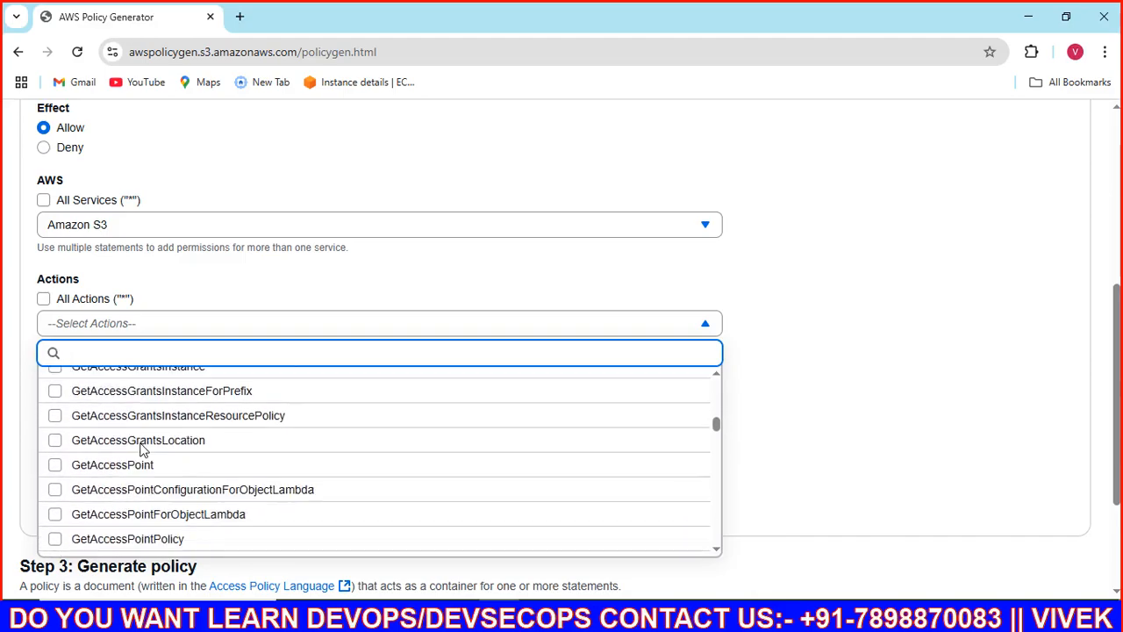
pyautogui.scroll(5, 142, 449)
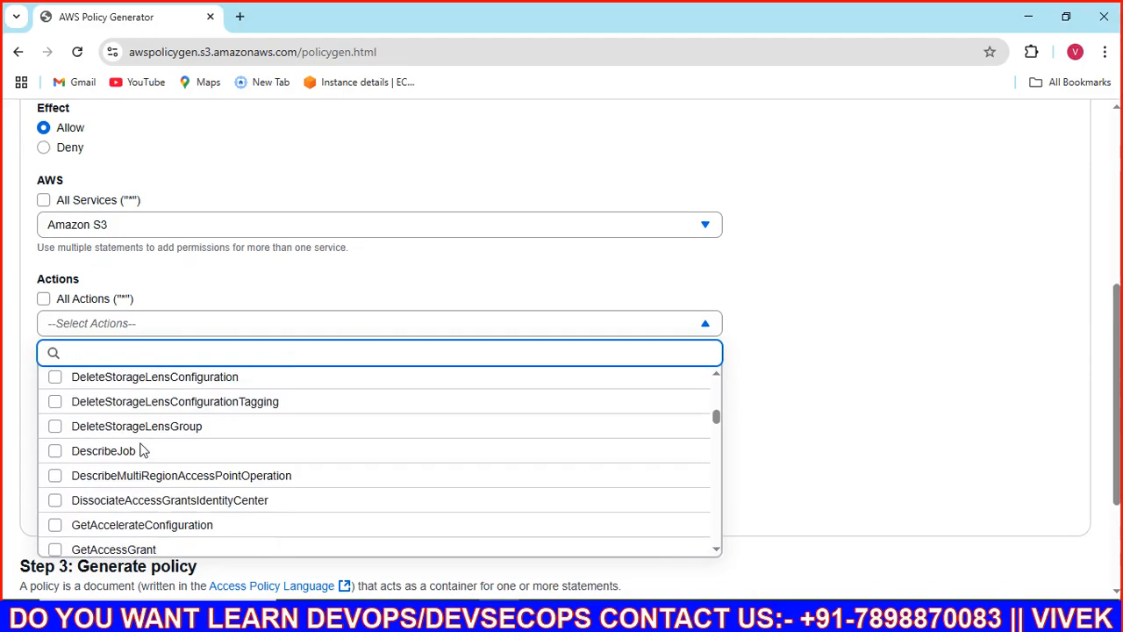
pyautogui.scroll(-8, 143, 450)
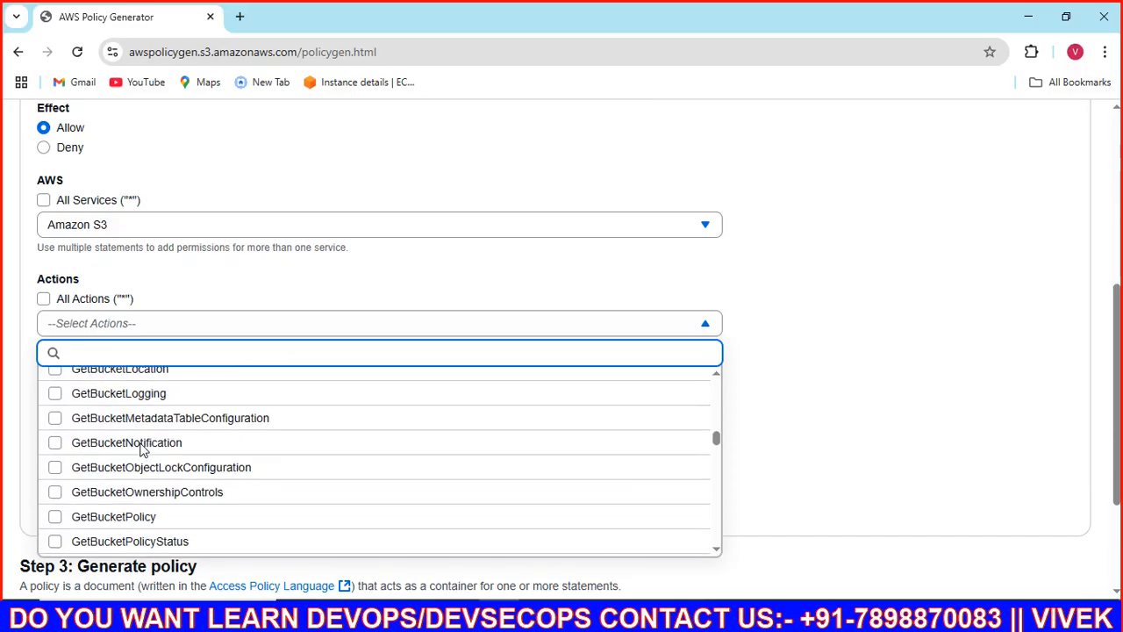
pyautogui.scroll(4, 142, 449)
pyautogui.scroll(-6, 142, 450)
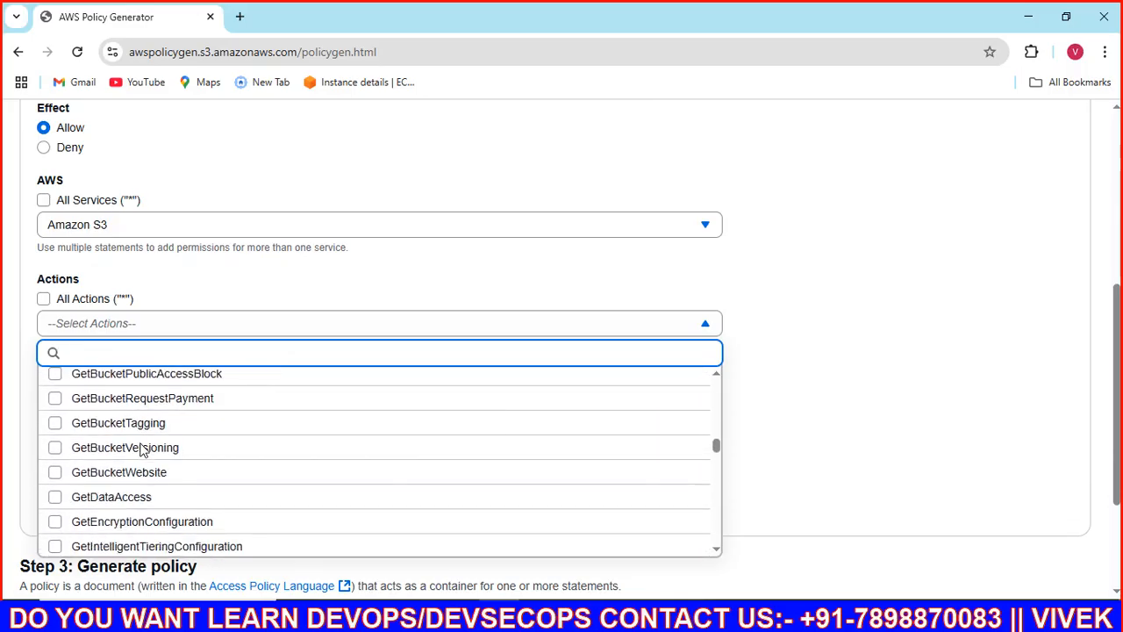
pyautogui.scroll(-12, 142, 449)
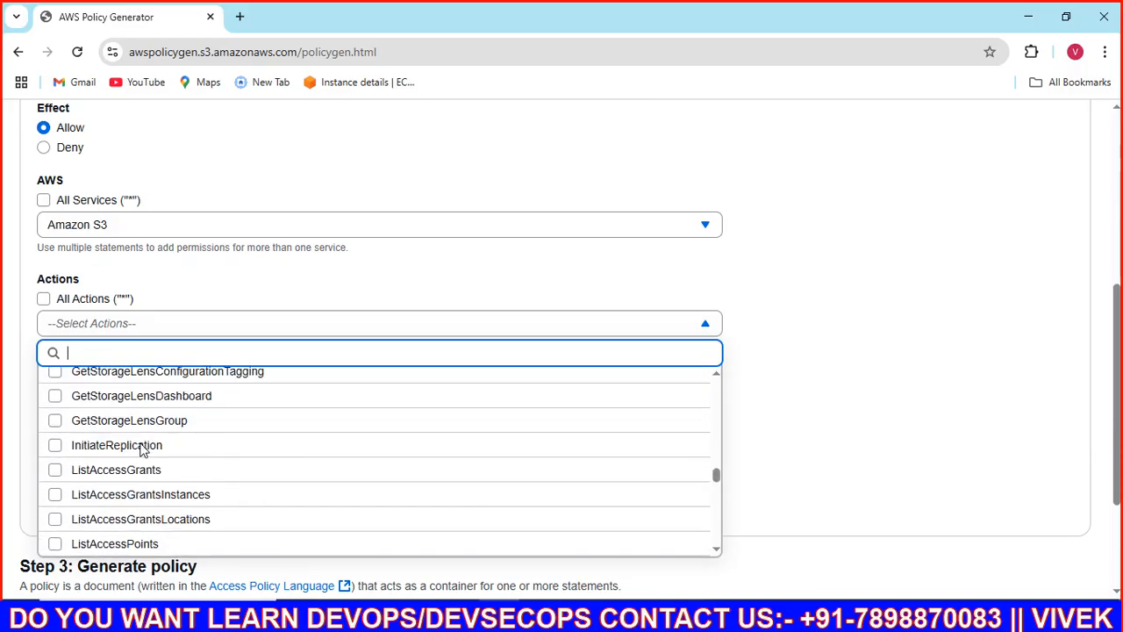
pyautogui.scroll(-20, 143, 449)
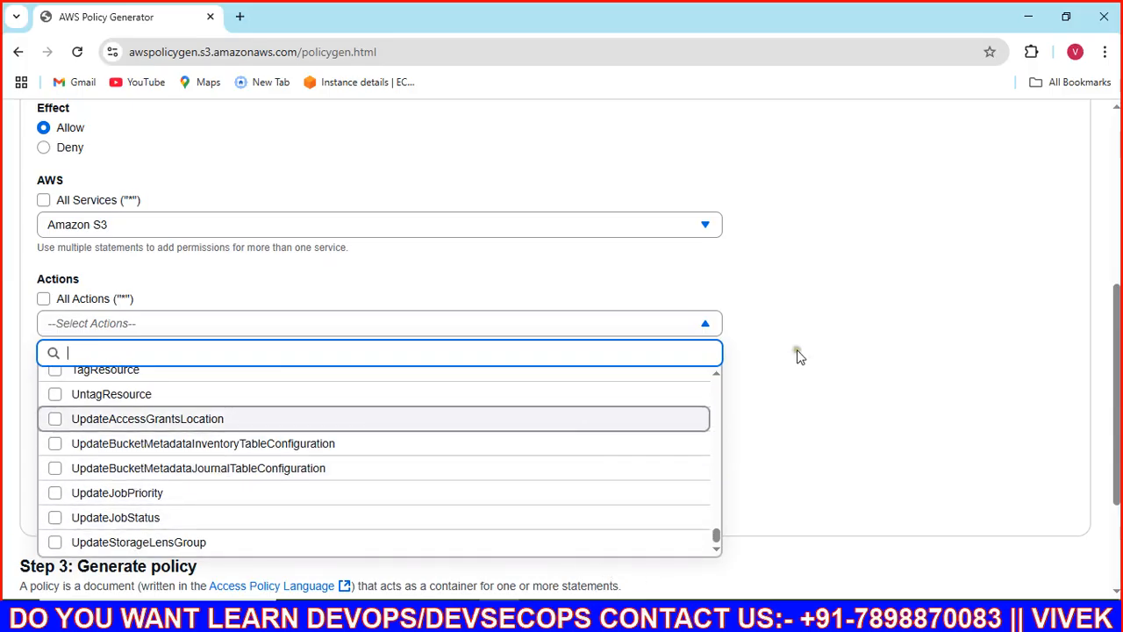
pyautogui.click(716, 375)
pyautogui.click(715, 374)
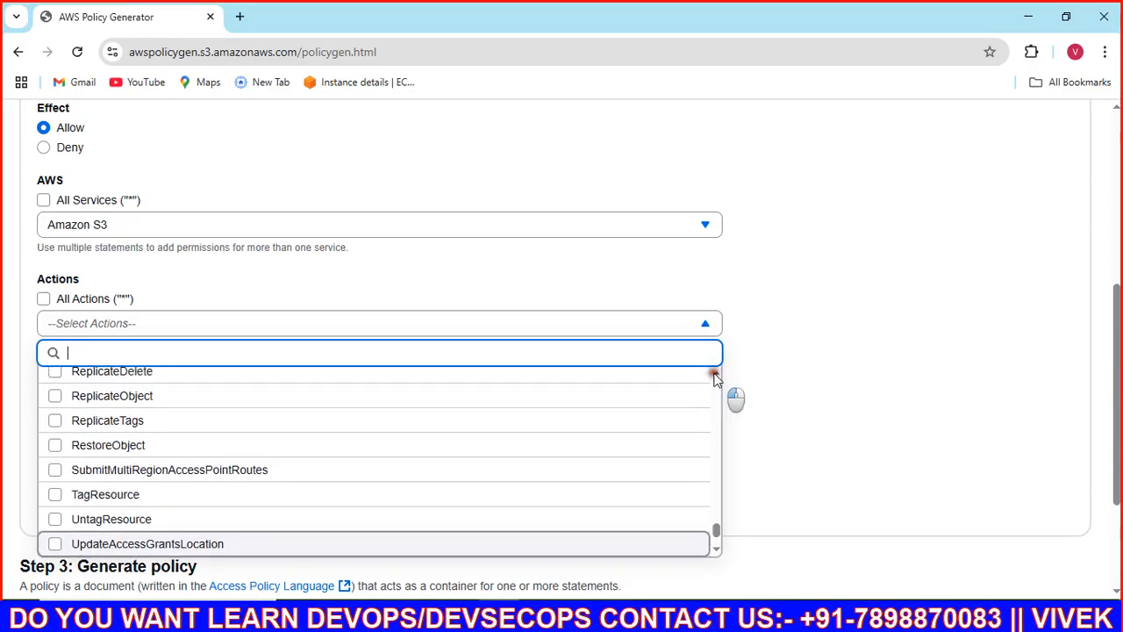
pyautogui.click(716, 375)
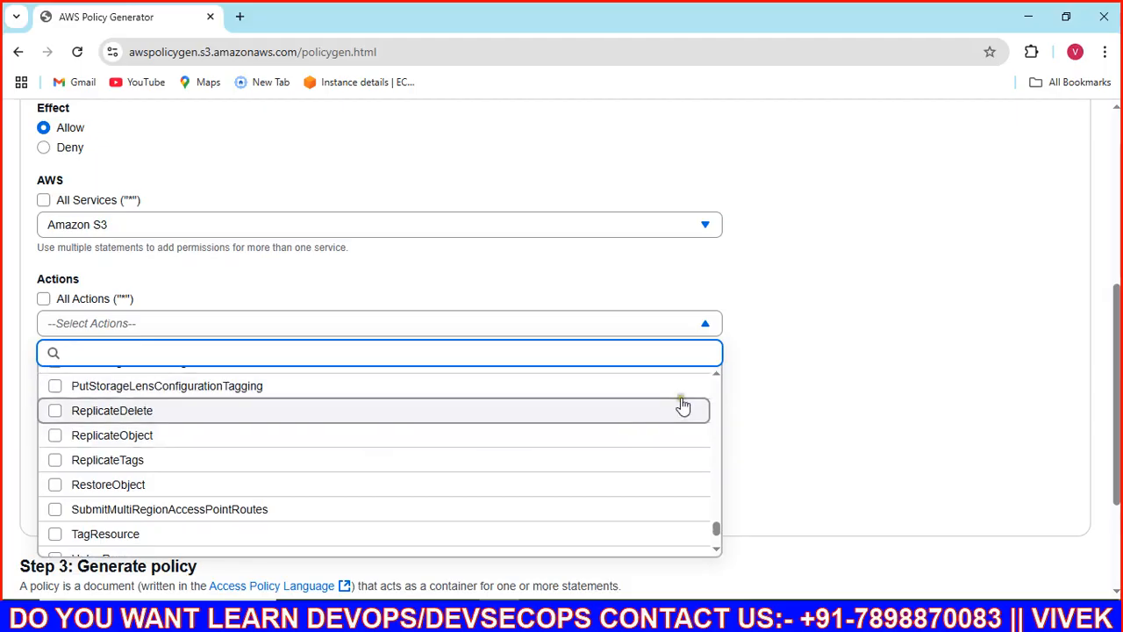
pyautogui.click(716, 375)
pyautogui.click(715, 375)
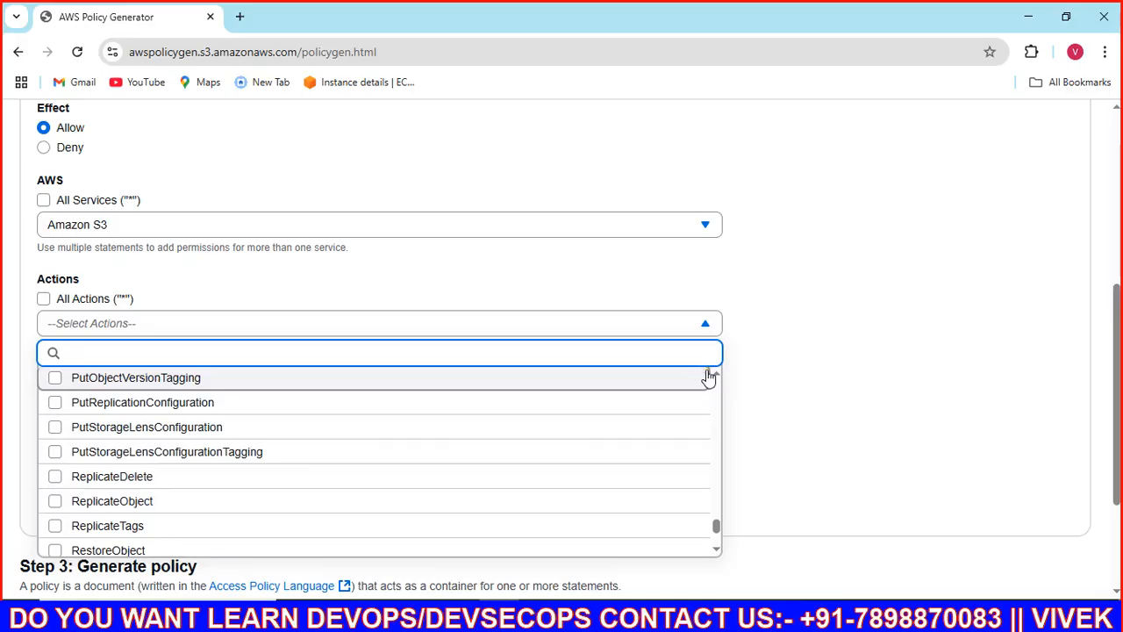
pyautogui.click(707, 376)
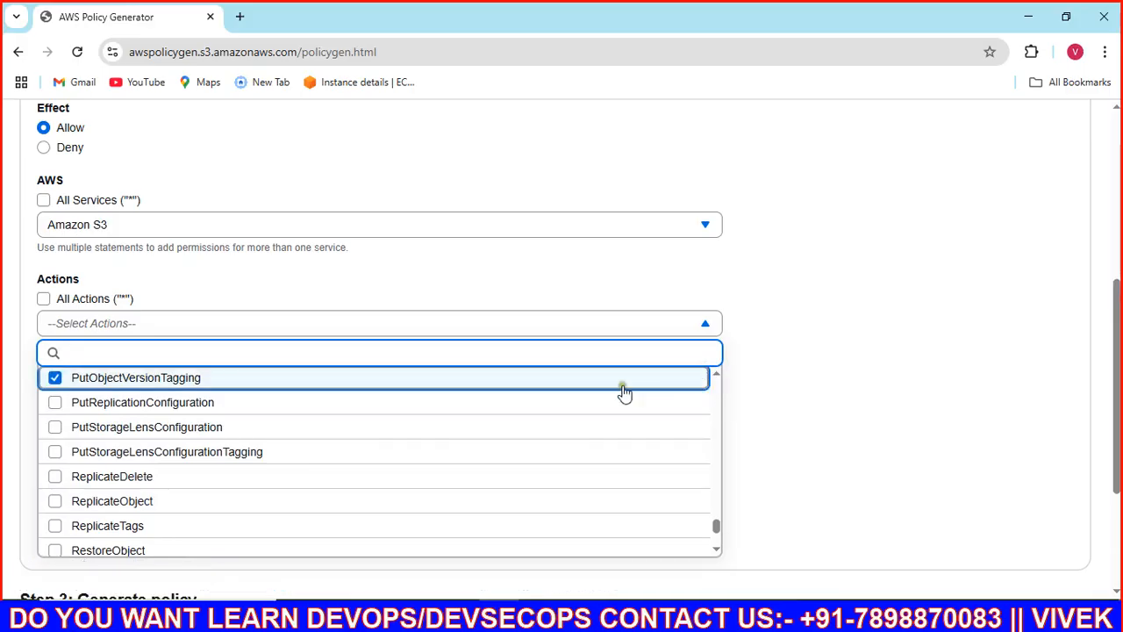
pyautogui.click(56, 379)
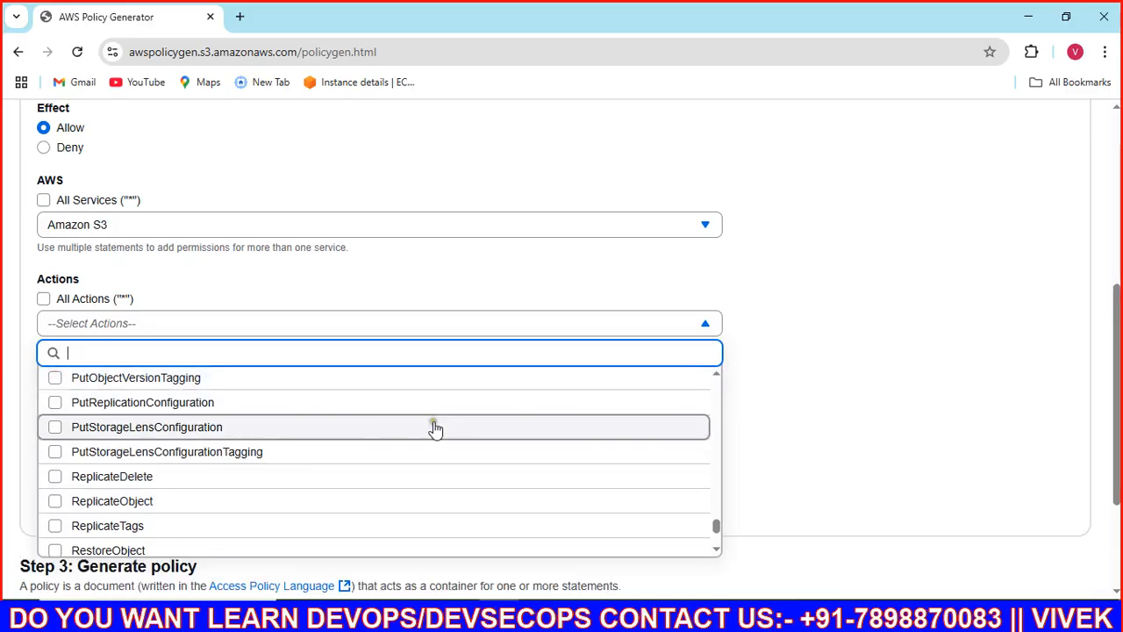
# Step: Tick PutObject as the allowed action and close the actions list
pyautogui.click(716, 376)
pyautogui.click(716, 377)
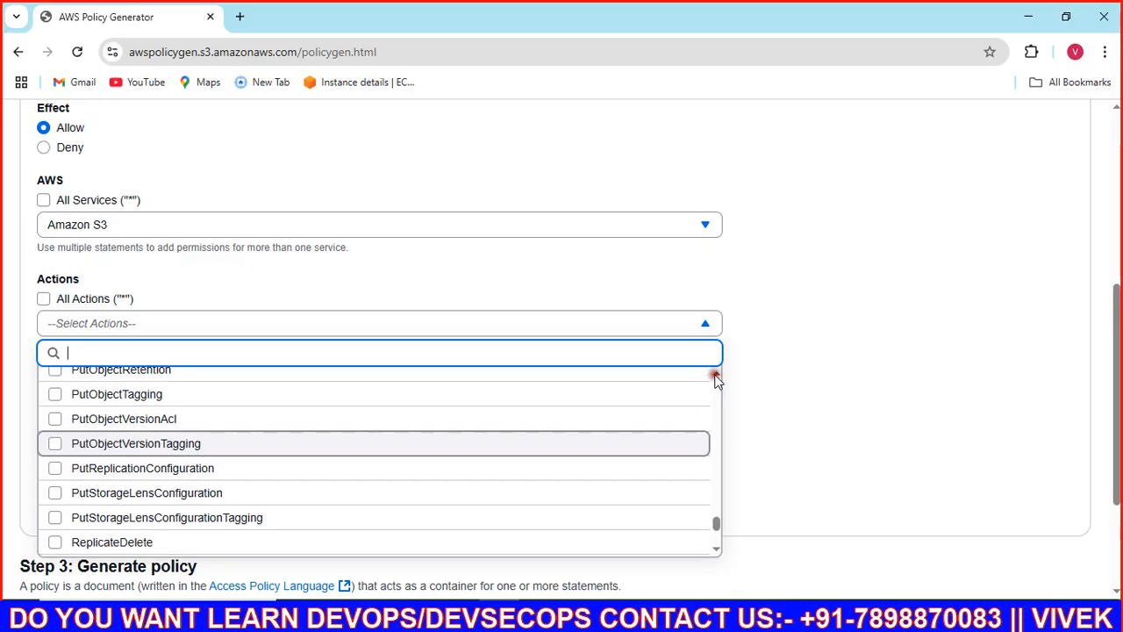
pyautogui.click(715, 376)
pyautogui.click(716, 377)
pyautogui.click(716, 376)
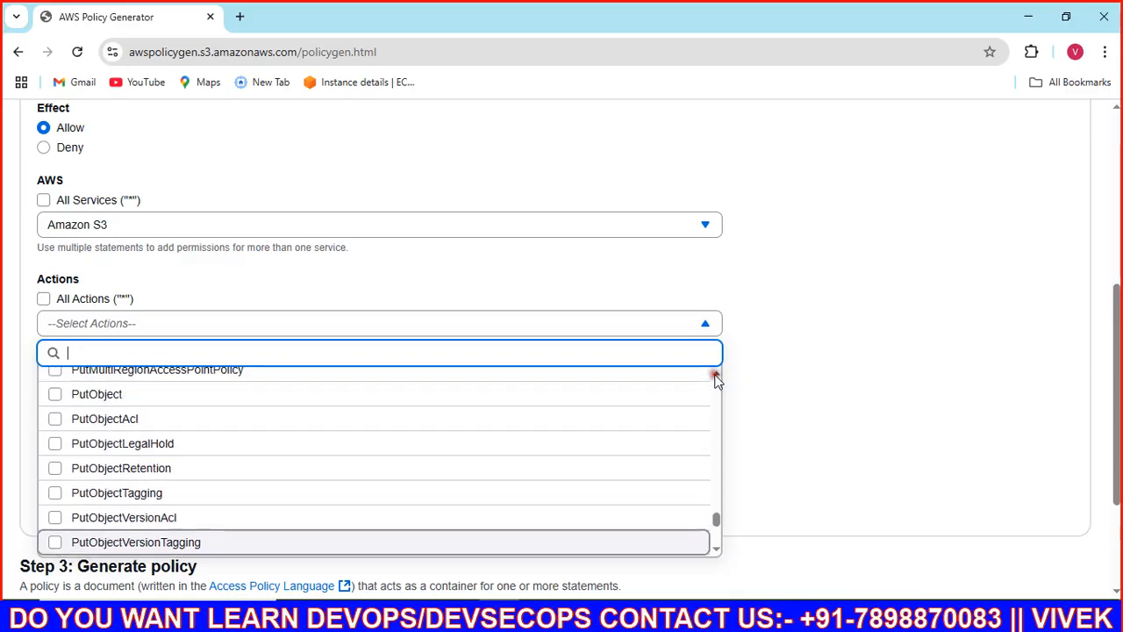
pyautogui.click(716, 377)
pyautogui.click(716, 376)
pyautogui.click(53, 428)
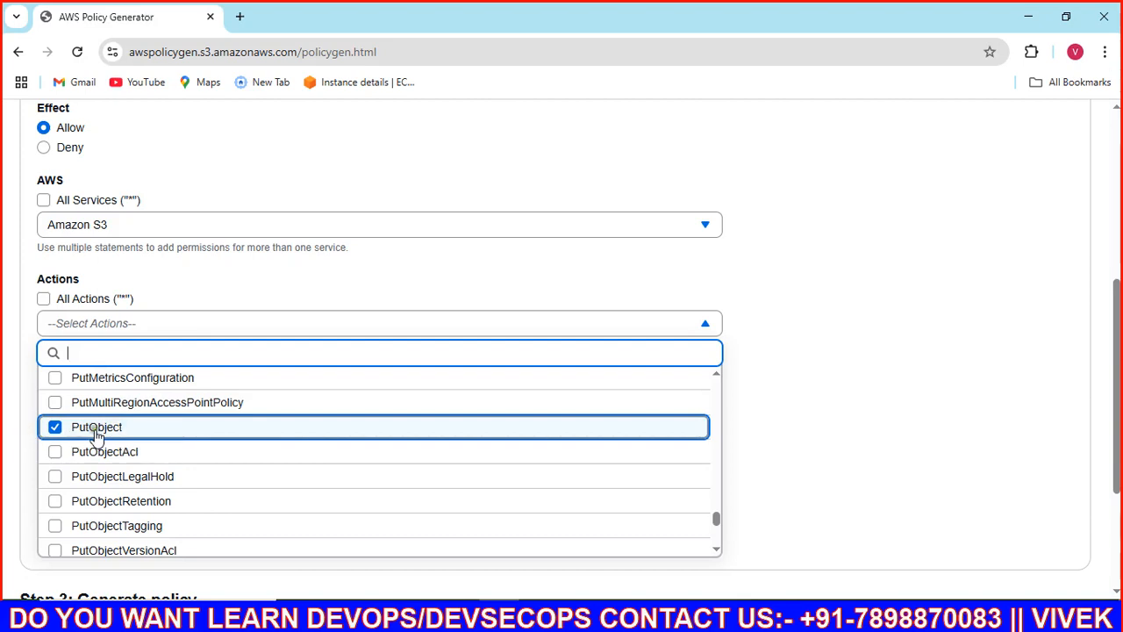
pyautogui.click(779, 405)
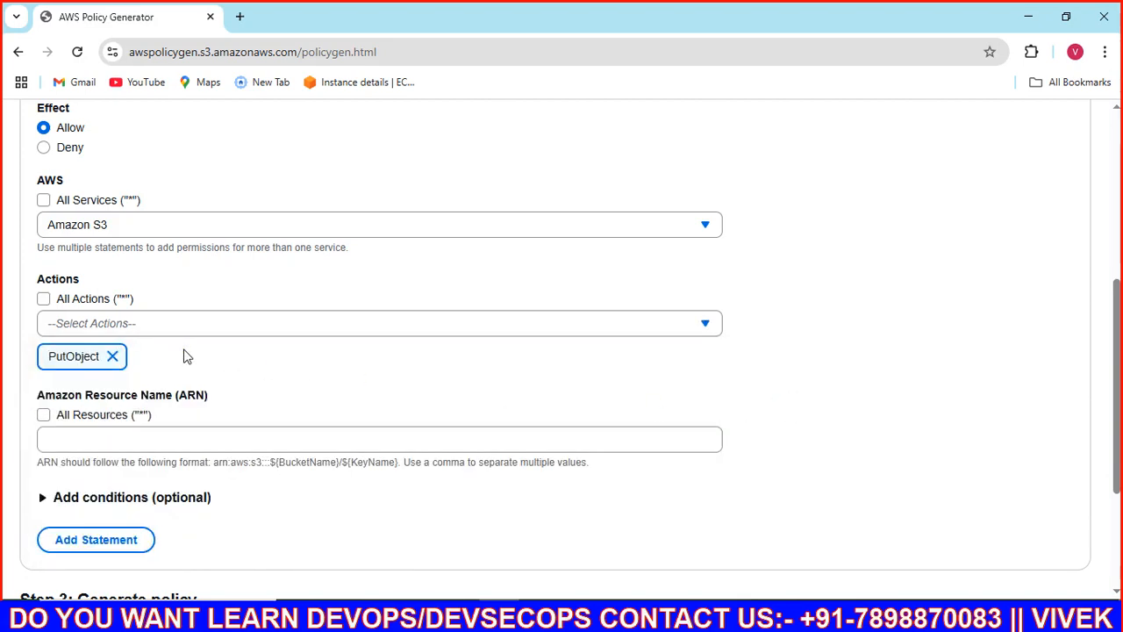
pyautogui.scroll(-3, 183, 355)
# Step: Leave the ARN field empty and switch to the InPrivate window's S3 bucket list
pyautogui.click(99, 247)
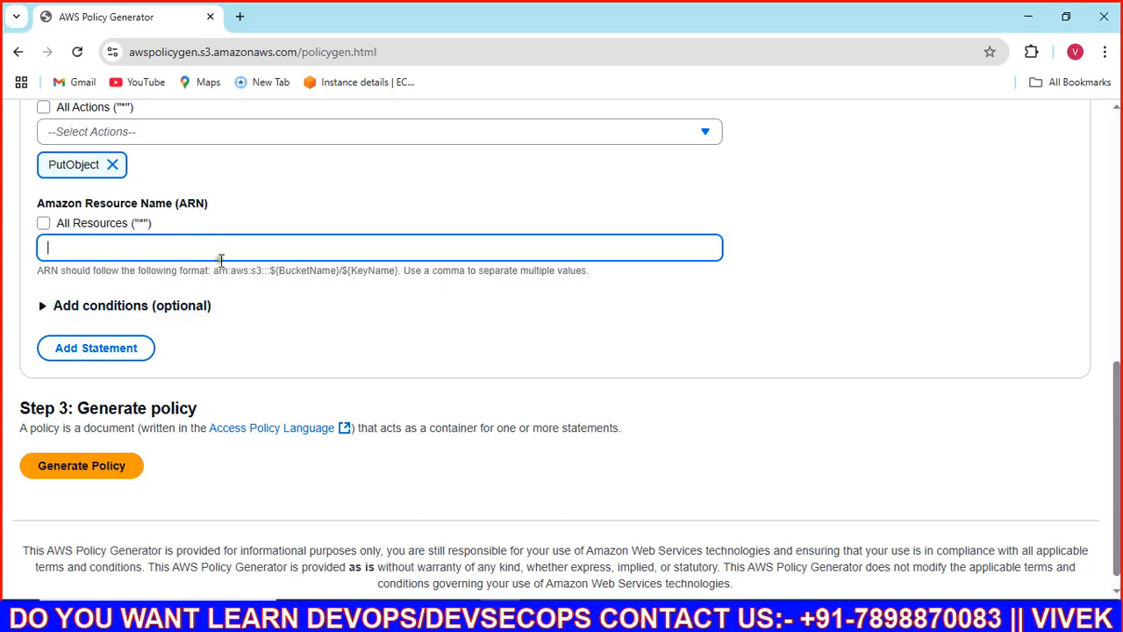
pyautogui.moveTo(378, 616)
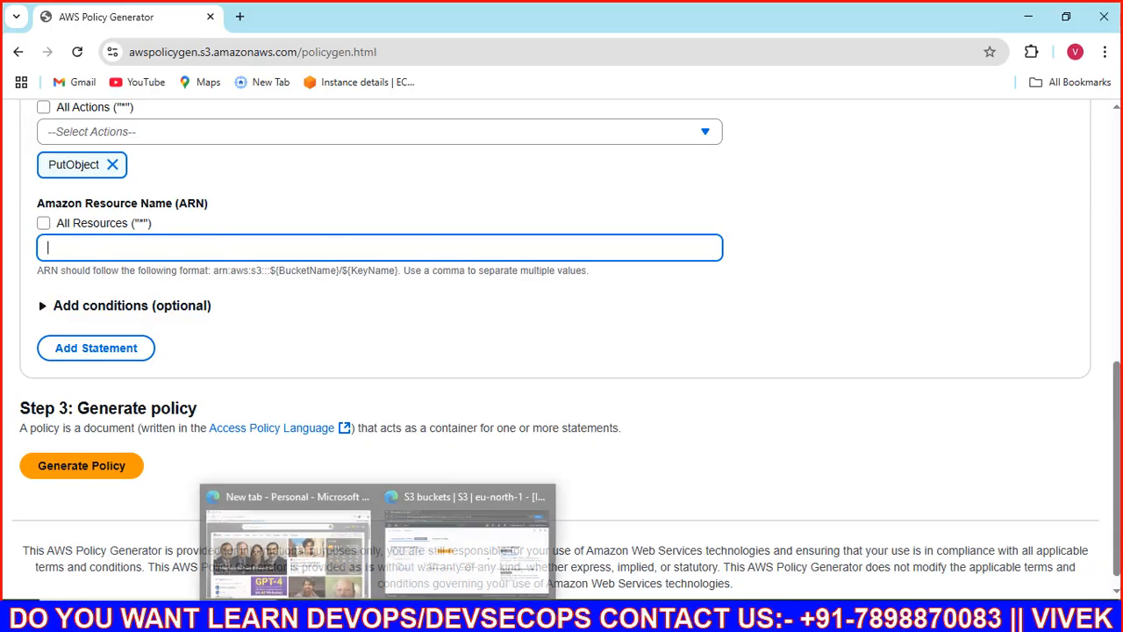
pyautogui.click(452, 561)
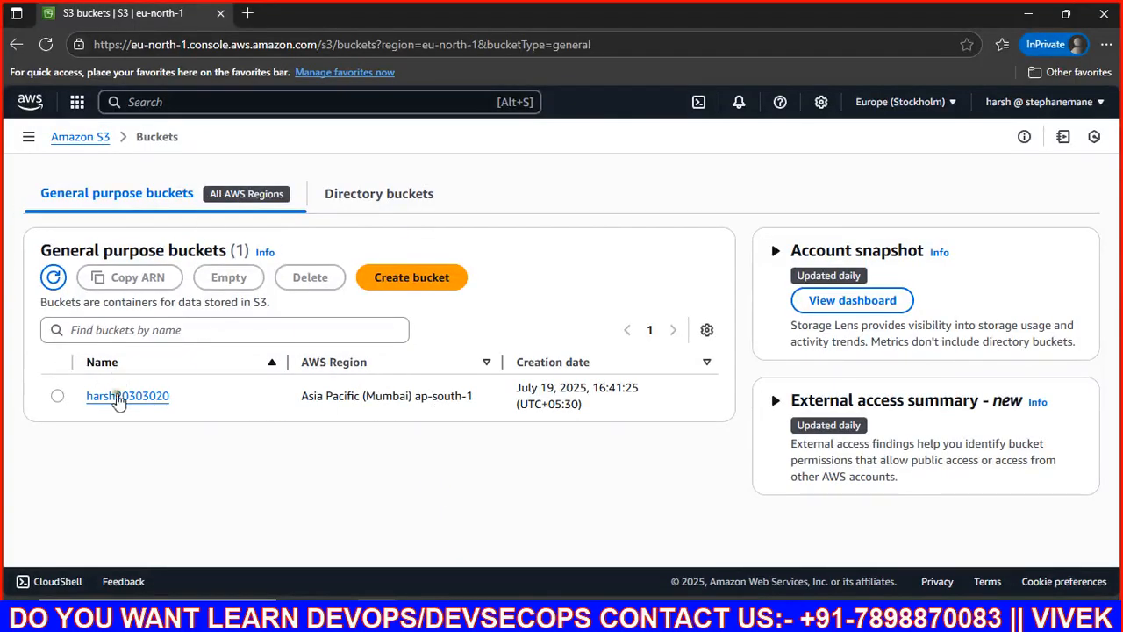
# Step: Open bucket harsh20303020's Properties to see its ARN, then switch back to Policy Generator
pyautogui.click(154, 397)
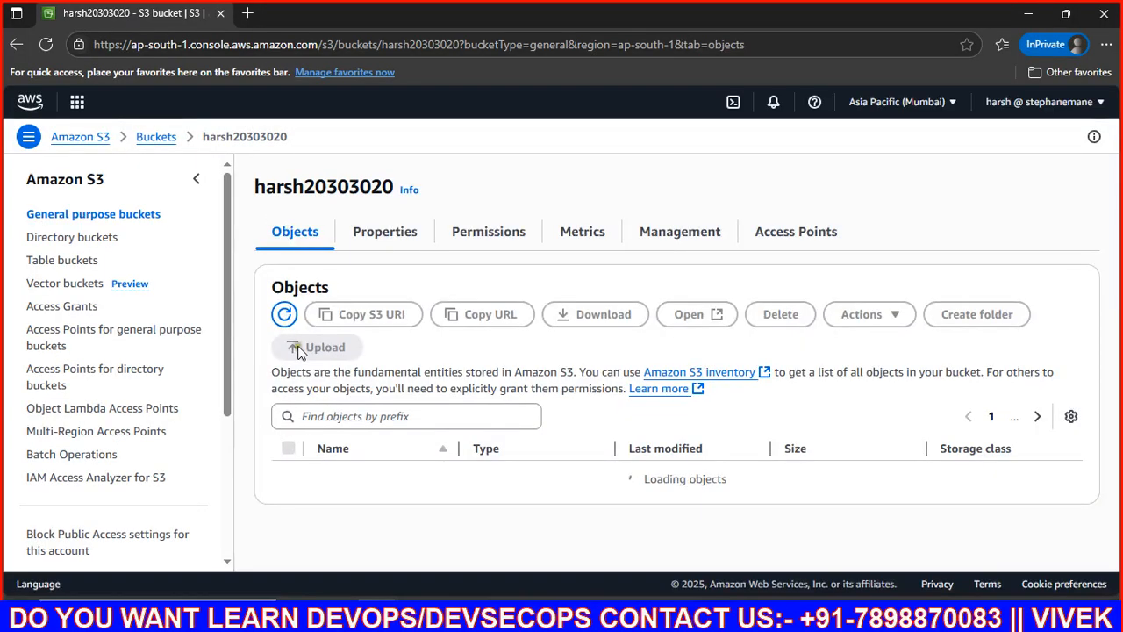
pyautogui.click(379, 241)
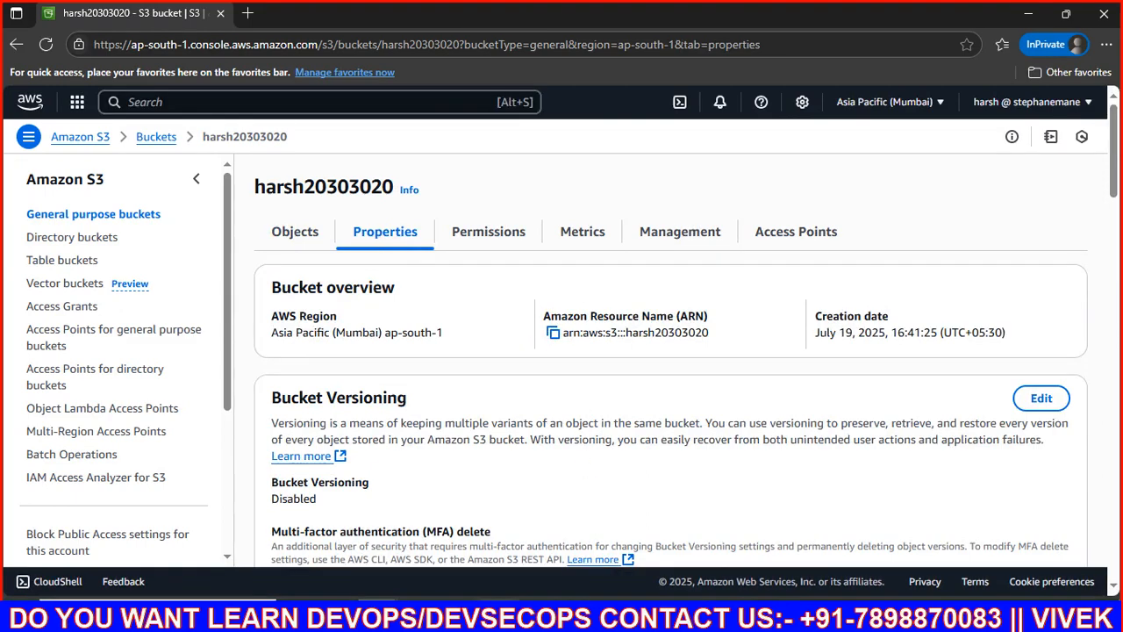
pyautogui.hotkey('alt', 'Tab')
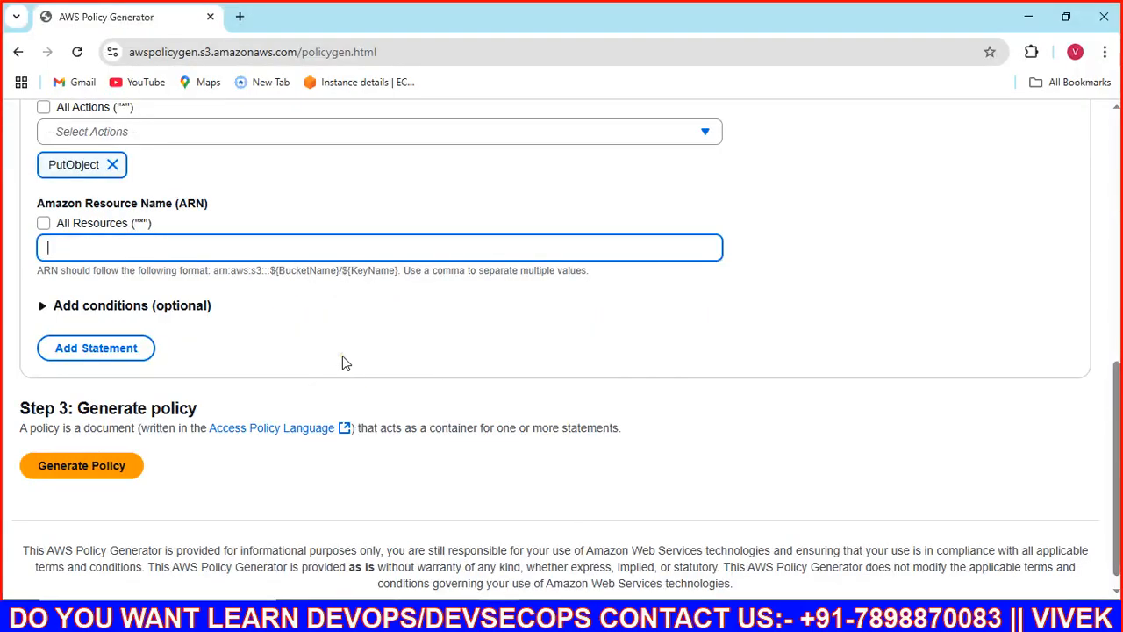
# Step: Review the Paint diagram of the bucket folders and IAM user, then return to the IAM Policies list
pyautogui.hotkey('alt', 'Tab')
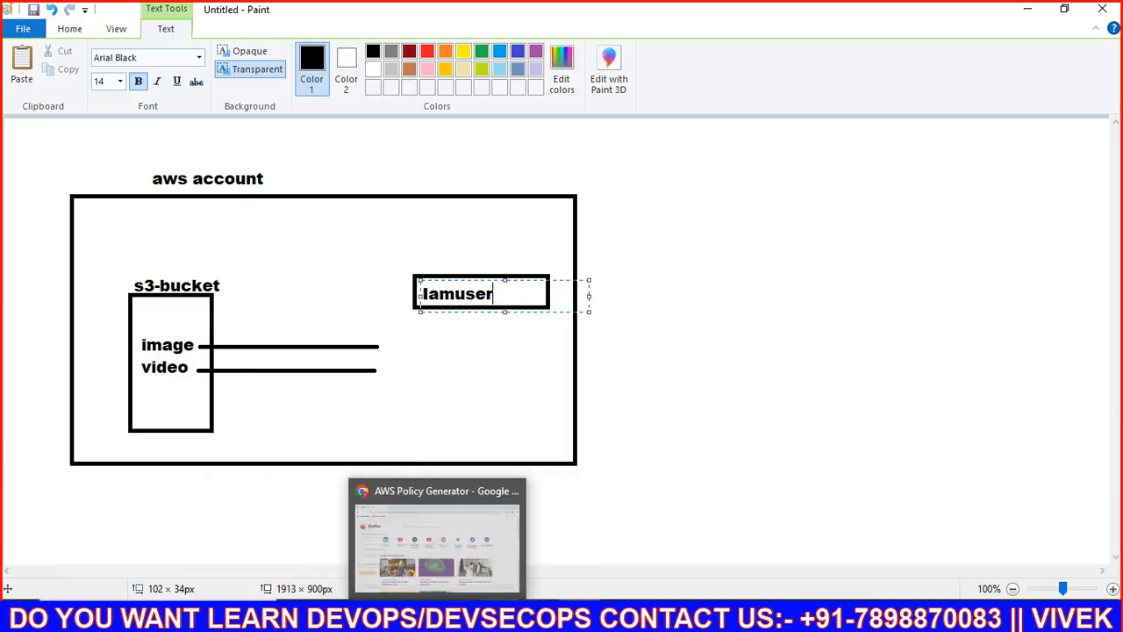
pyautogui.click(561, 544)
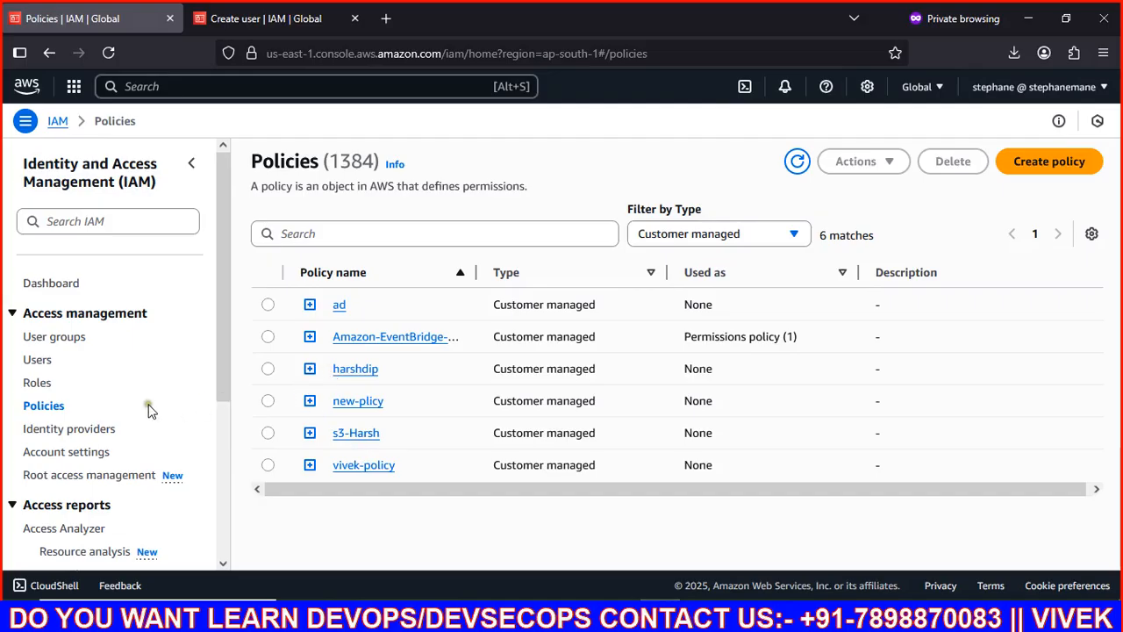
# Step: Copy the Image/ folder ARN from bucket harsh20303020 into the Policy Generator's resource field
pyautogui.click(259, 21)
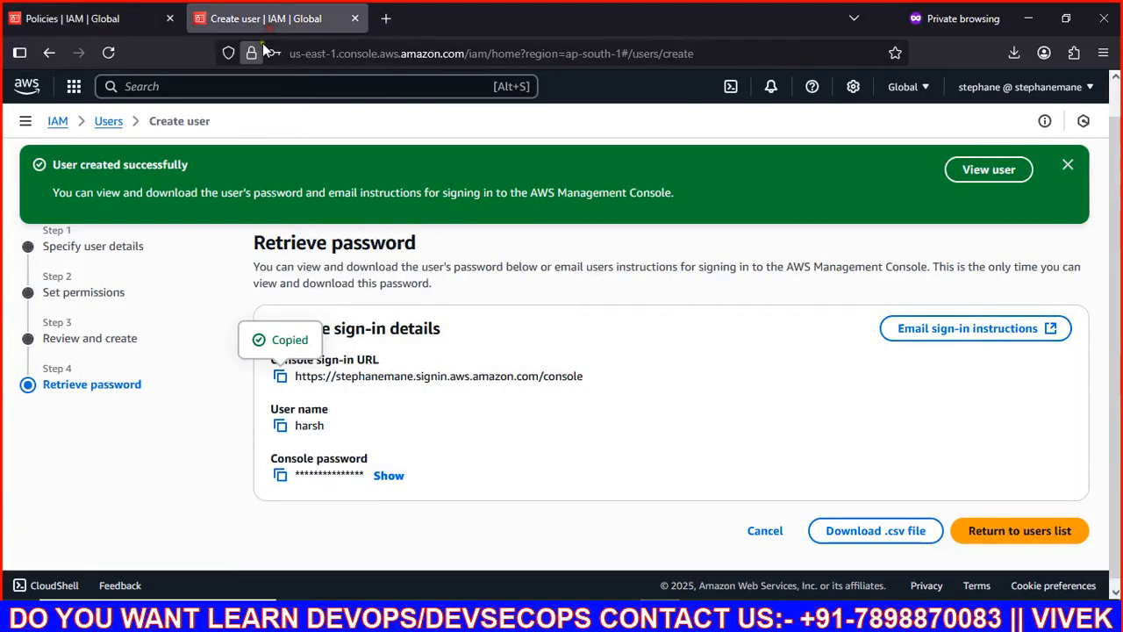
pyautogui.click(235, 89)
pyautogui.write('s3')
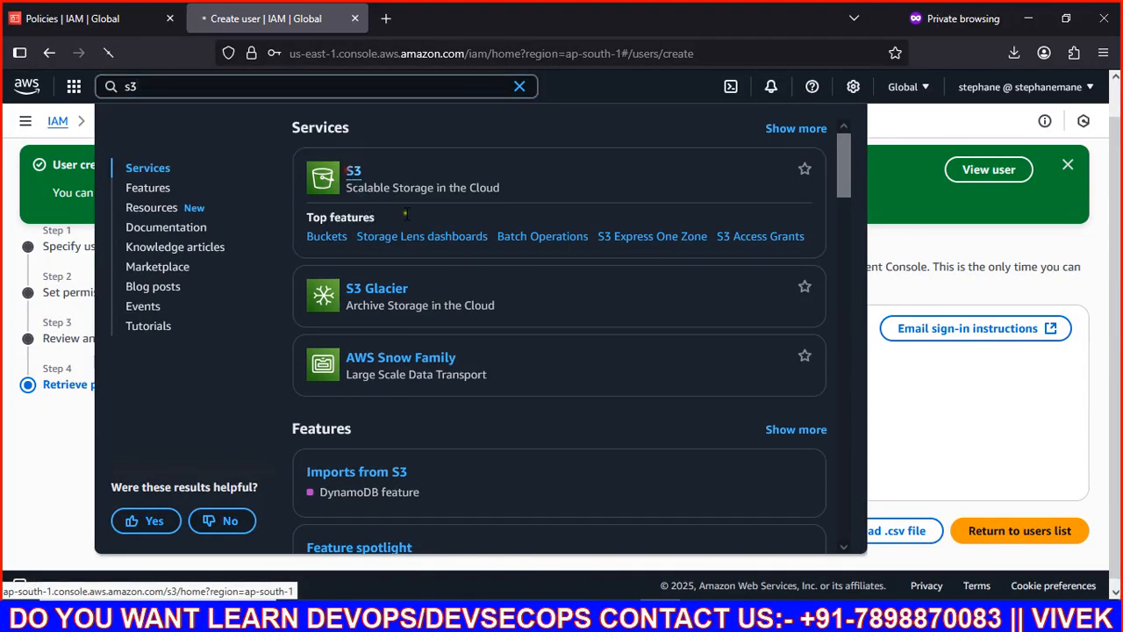
pyautogui.click(351, 176)
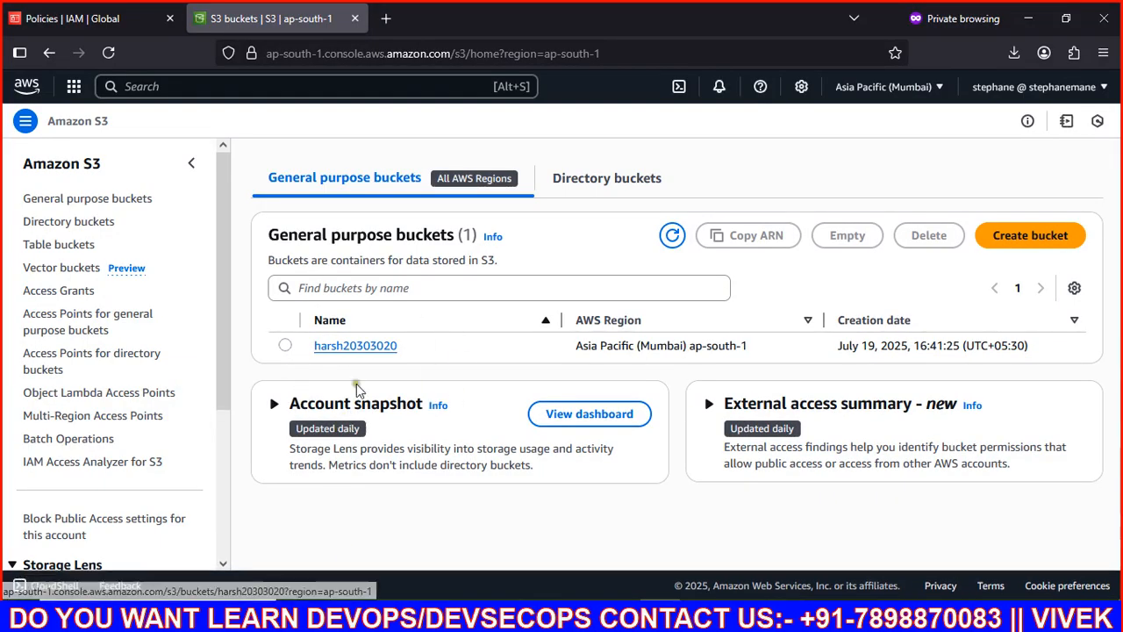
pyautogui.click(355, 346)
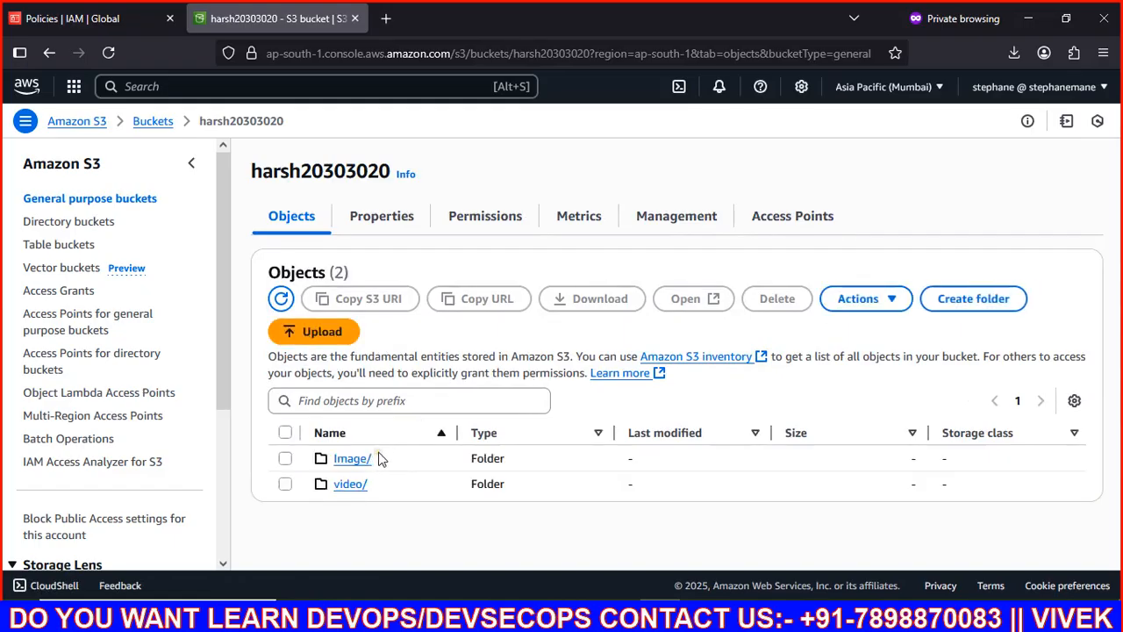
pyautogui.click(349, 461)
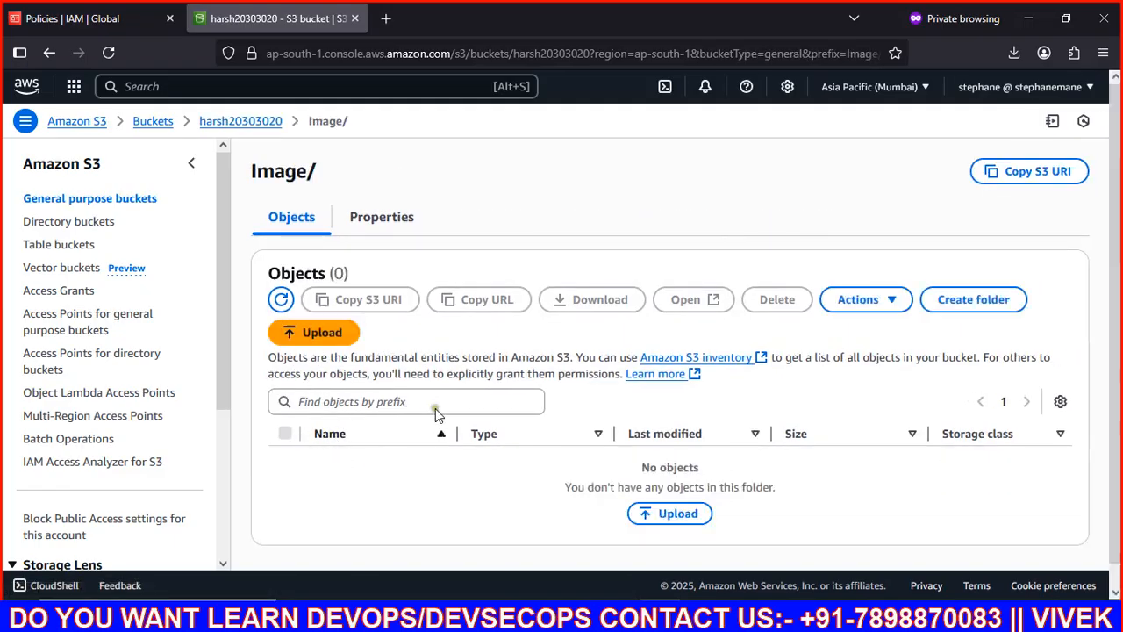
pyautogui.click(372, 227)
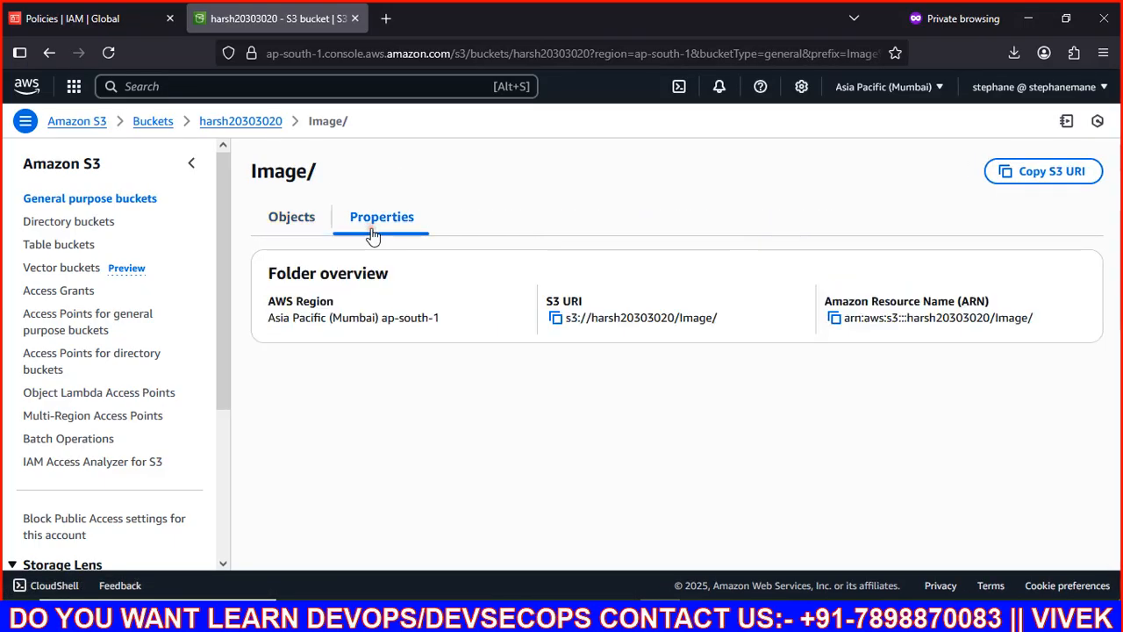
pyautogui.click(834, 320)
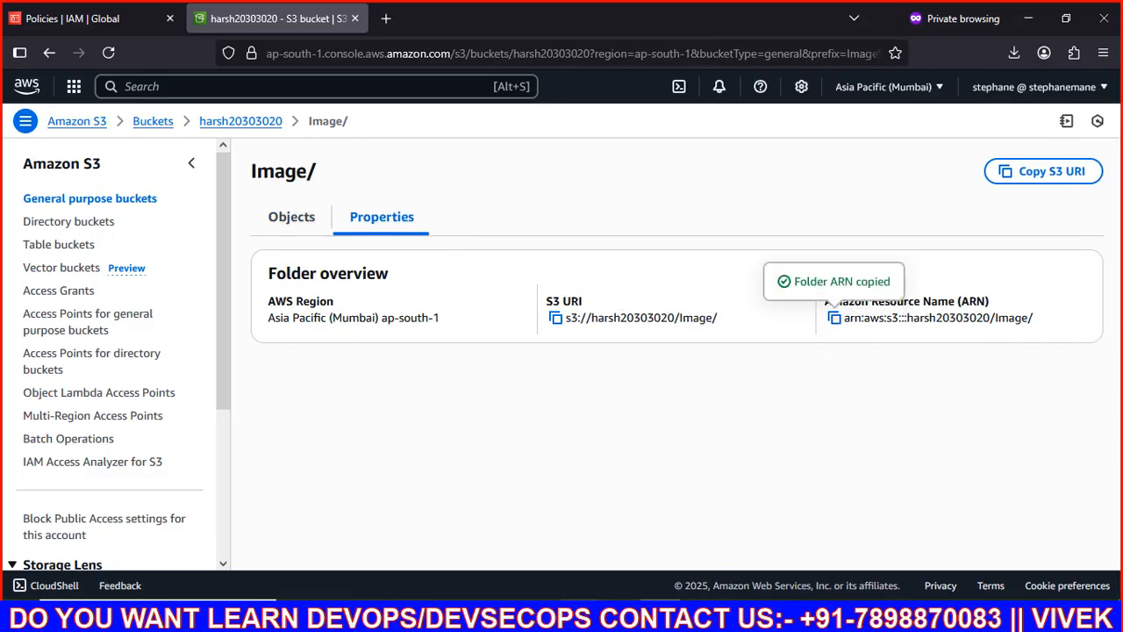
pyautogui.hotkey('alt', 'Tab')
pyautogui.hotkey('ctrl', 'v')
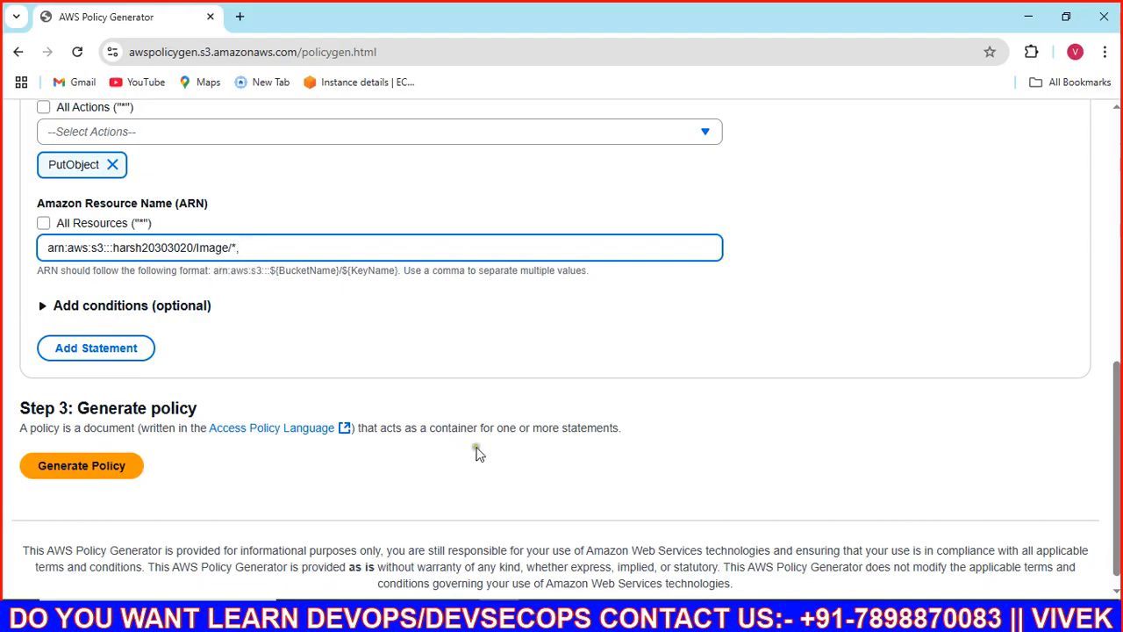
# Step: Append the video/ folder's ARN with * after the Image/* resource entry
pyautogui.write(',')
pyautogui.hotkey('alt', 'Tab')
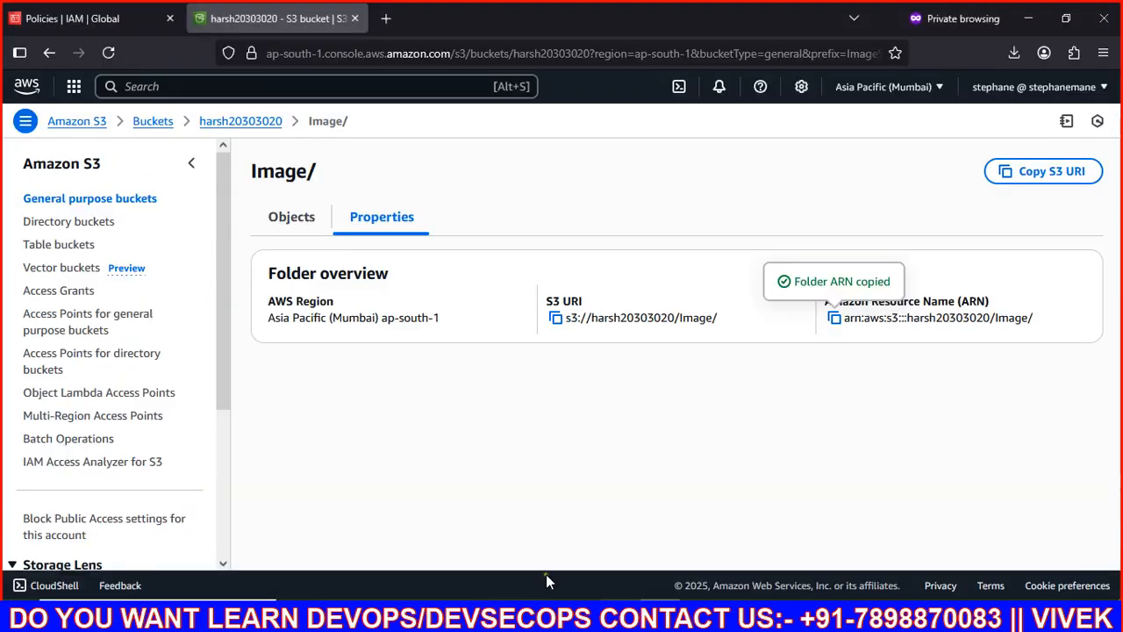
pyautogui.click(49, 52)
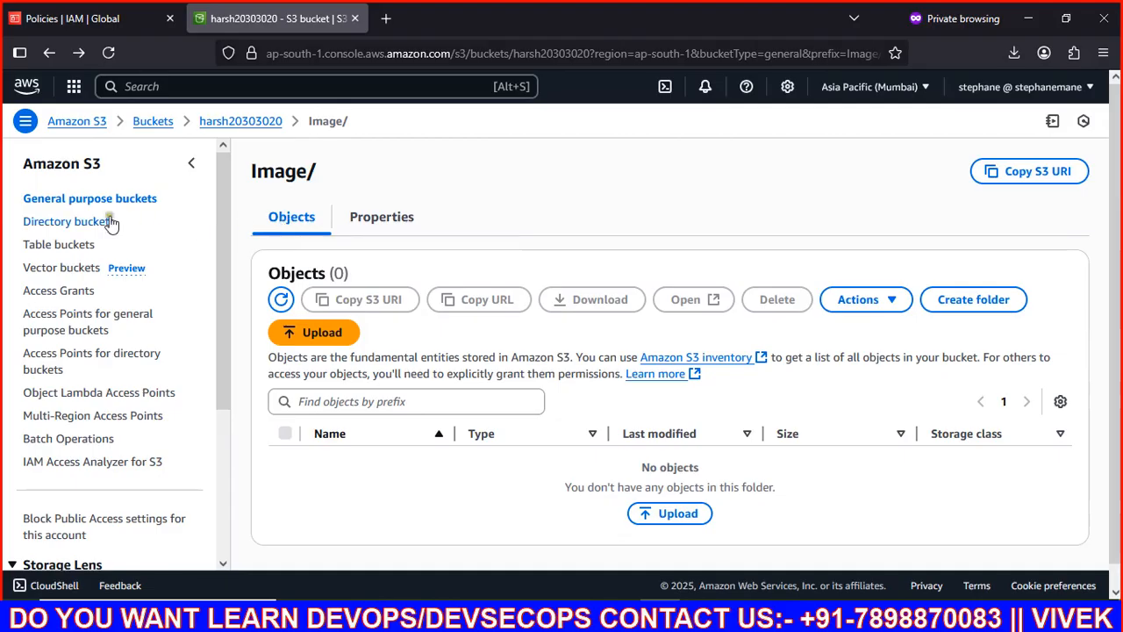
pyautogui.click(83, 201)
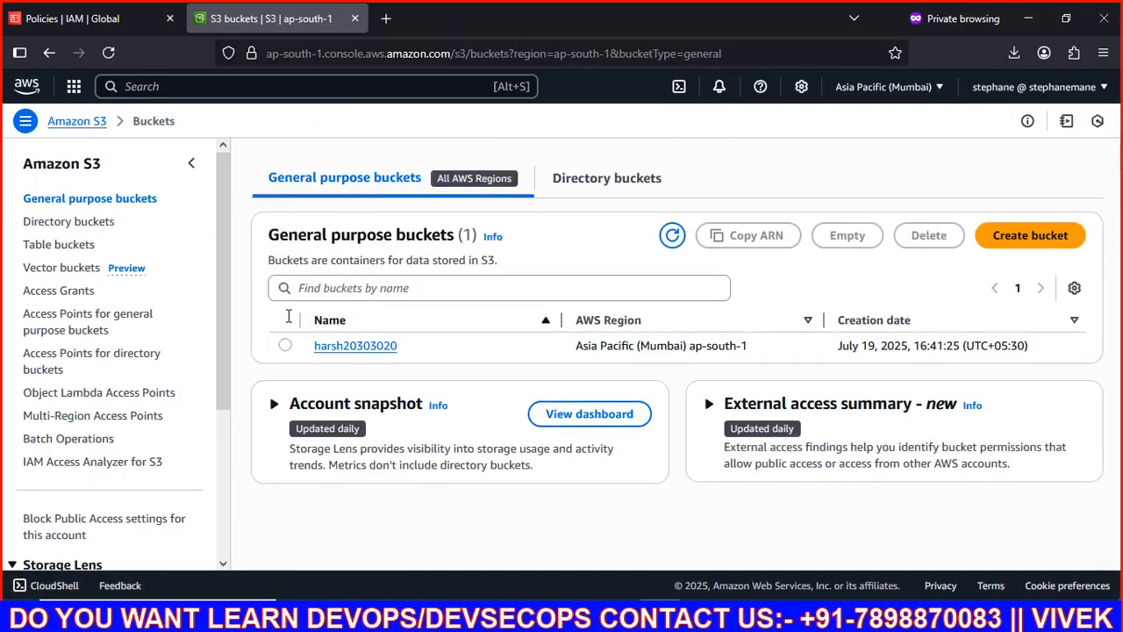
pyautogui.click(367, 346)
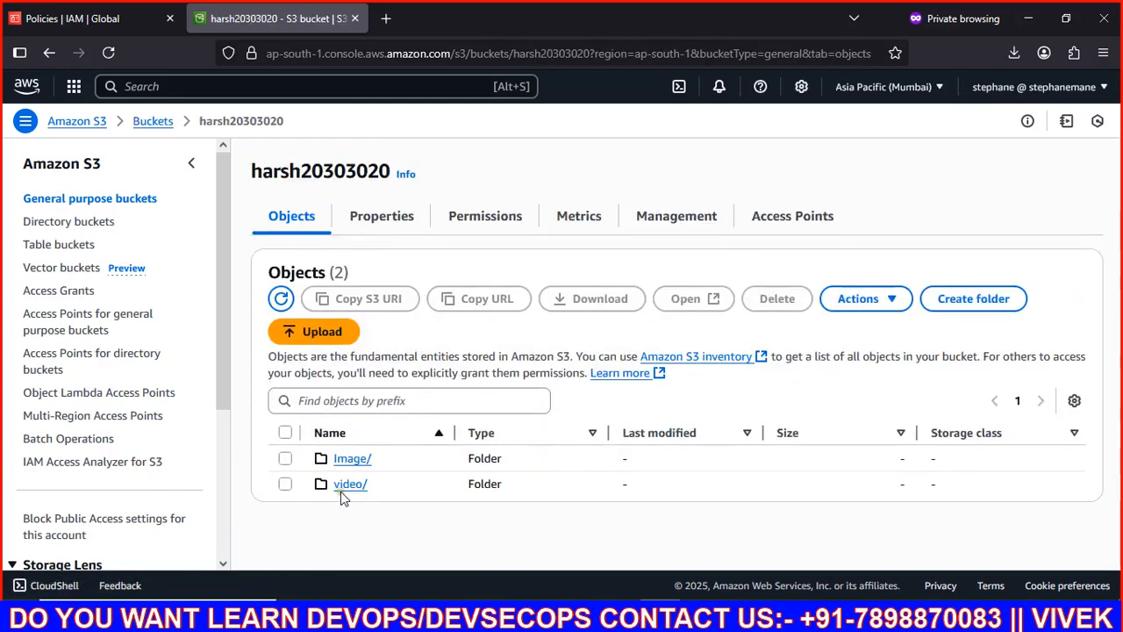
pyautogui.click(347, 487)
pyautogui.scroll(-1, 440, 441)
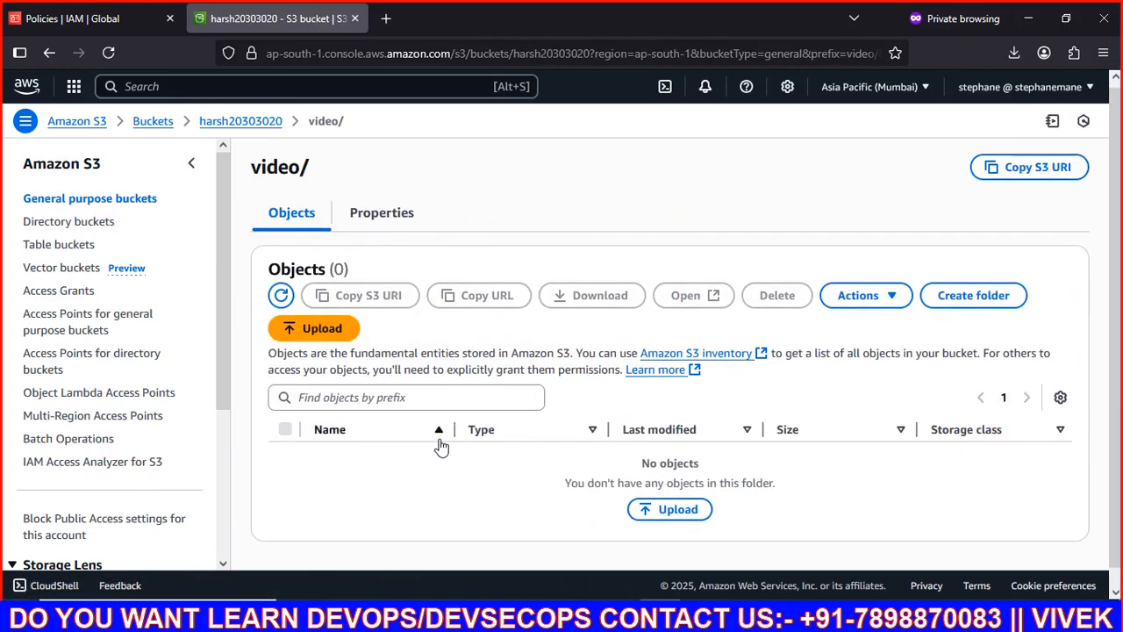
pyautogui.click(387, 206)
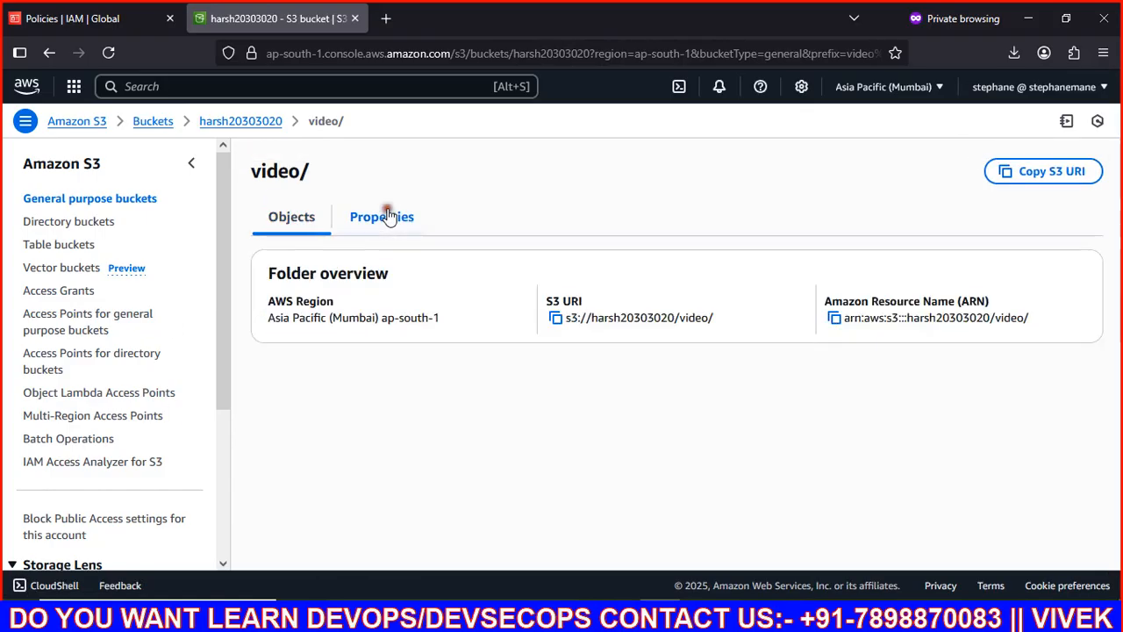
pyautogui.click(832, 319)
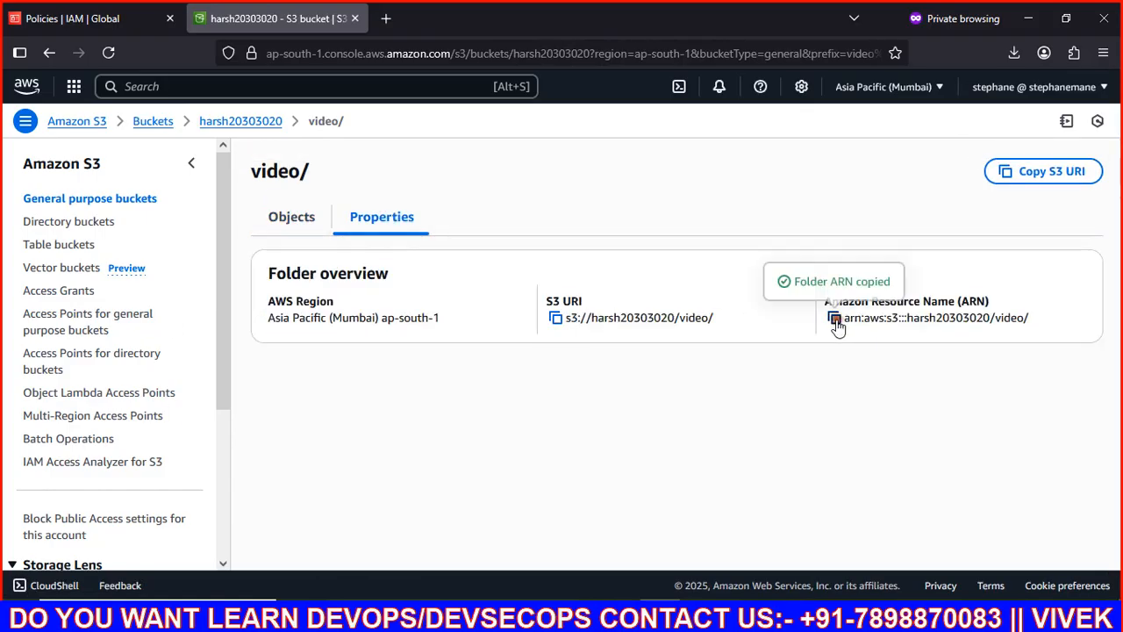
pyautogui.hotkey('alt', 'Tab')
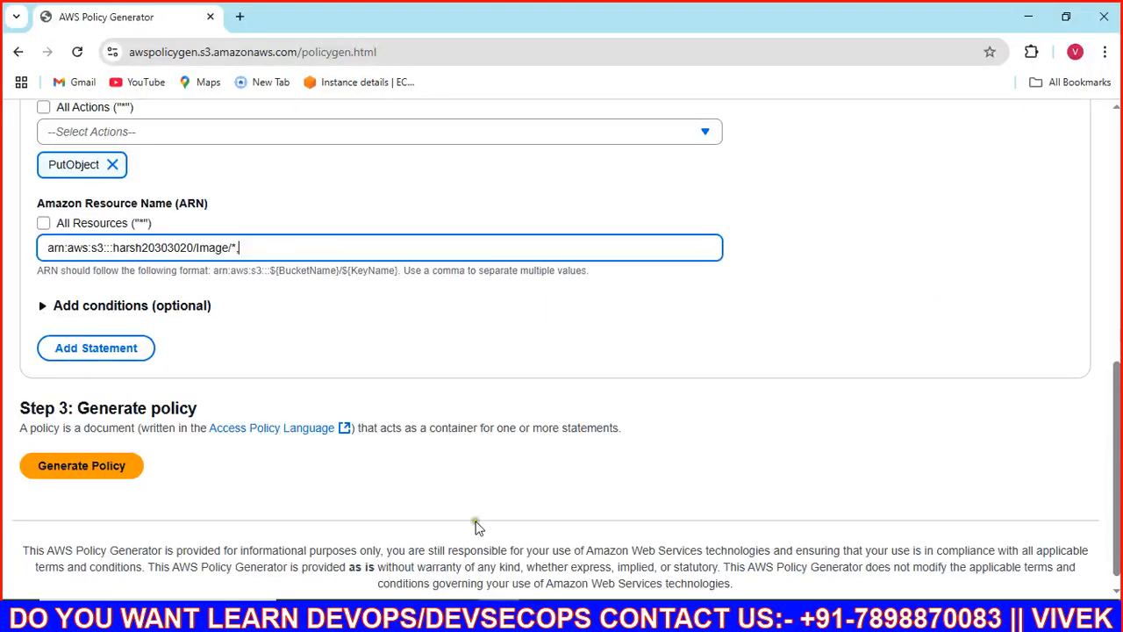
pyautogui.hotkey('ctrl', 'v')
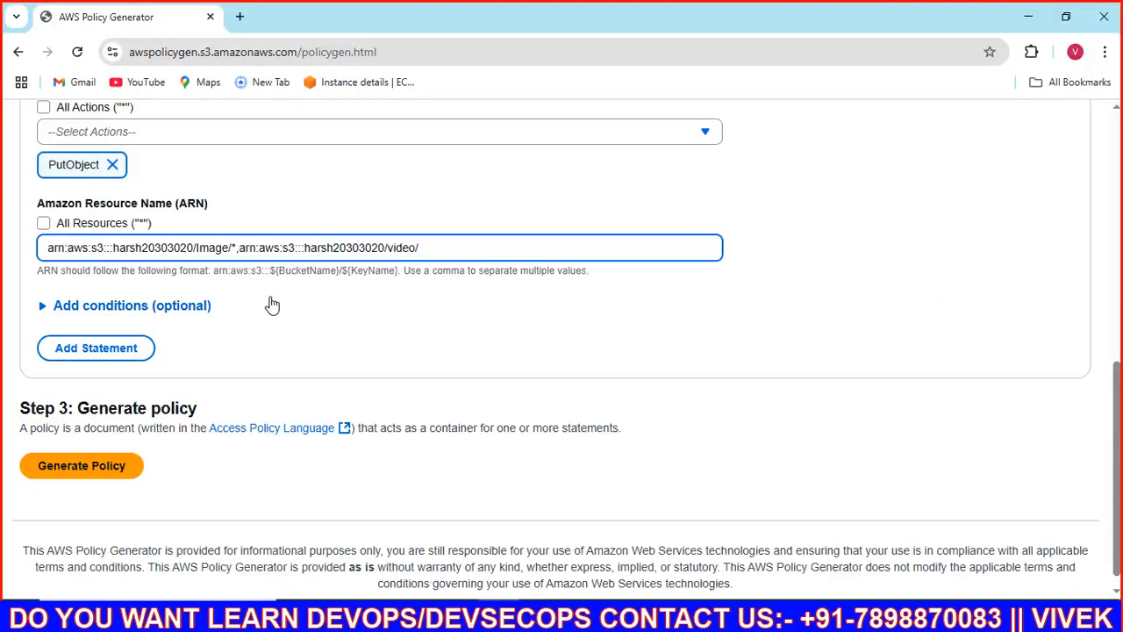
pyautogui.write('*')
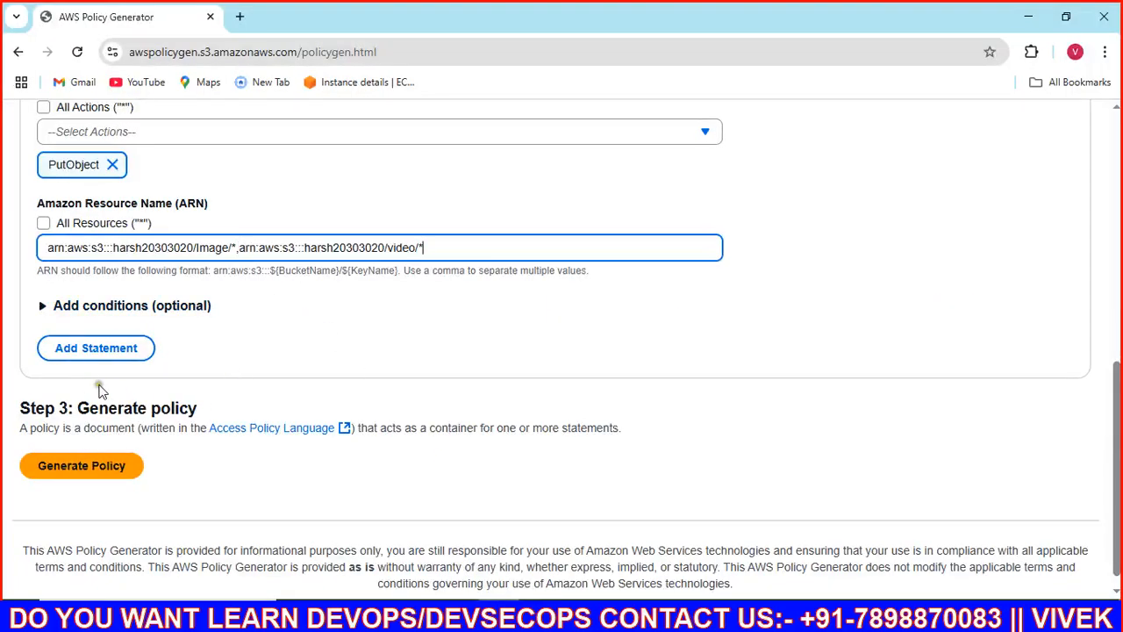
# Step: Add the PutObject statement, generate the policy and copy its JSON
pyautogui.click(96, 348)
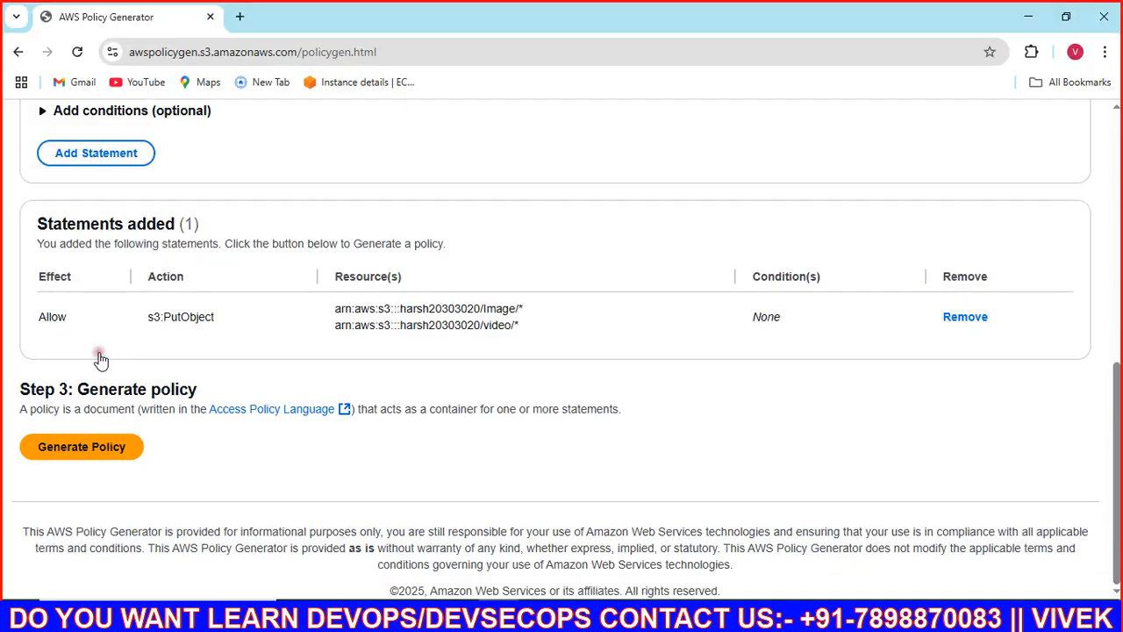
pyautogui.click(110, 448)
pyautogui.scroll(-1, 379, 410)
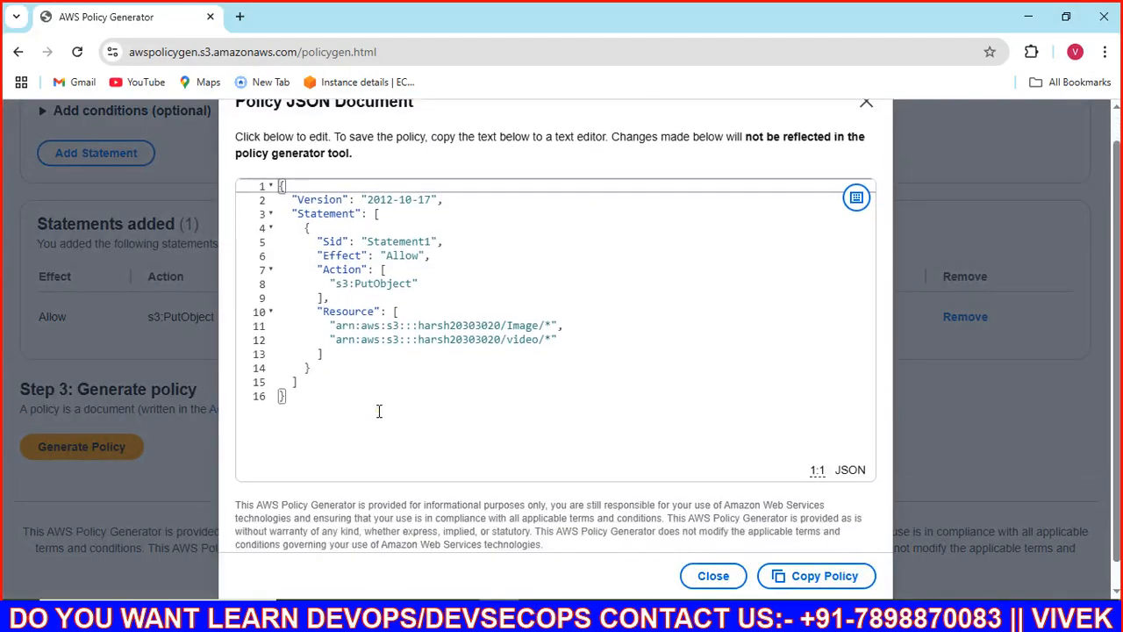
pyautogui.click(379, 374)
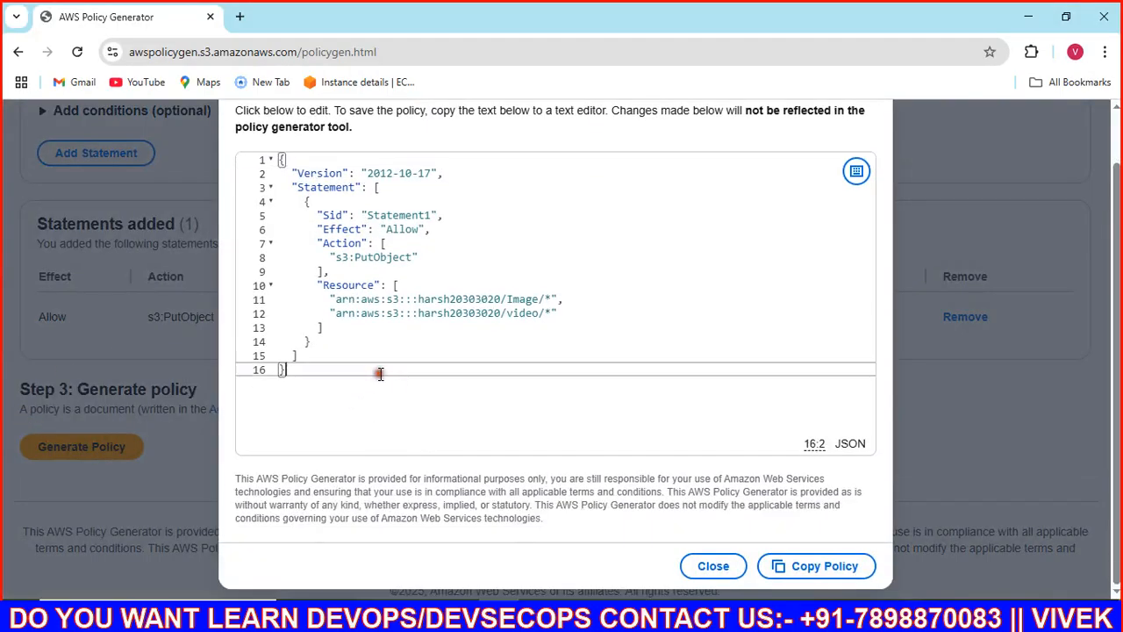
pyautogui.click(781, 566)
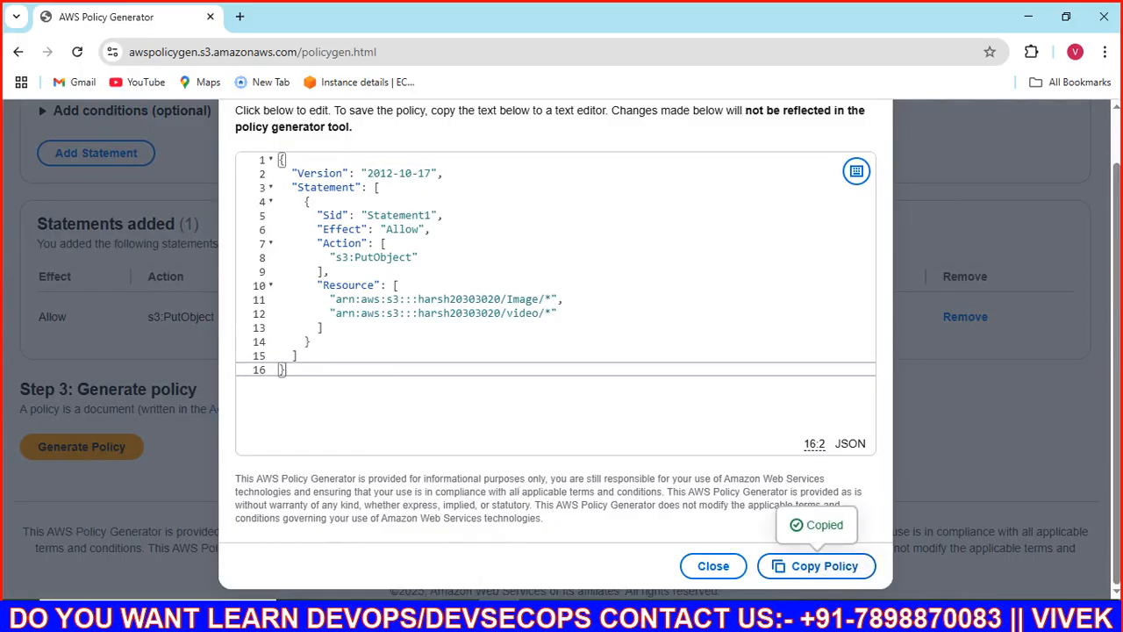
pyautogui.click(416, 616)
pyautogui.click(378, 616)
pyautogui.click(460, 572)
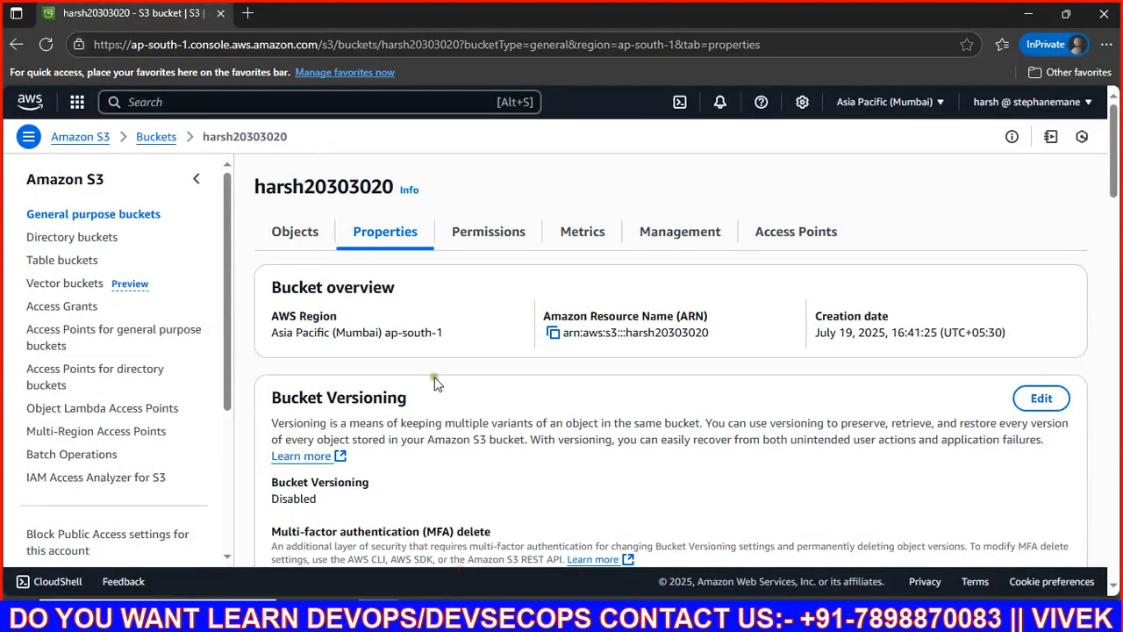
# Step: Upload the Contact Us image to the root of bucket harsh20303020
pyautogui.click(295, 231)
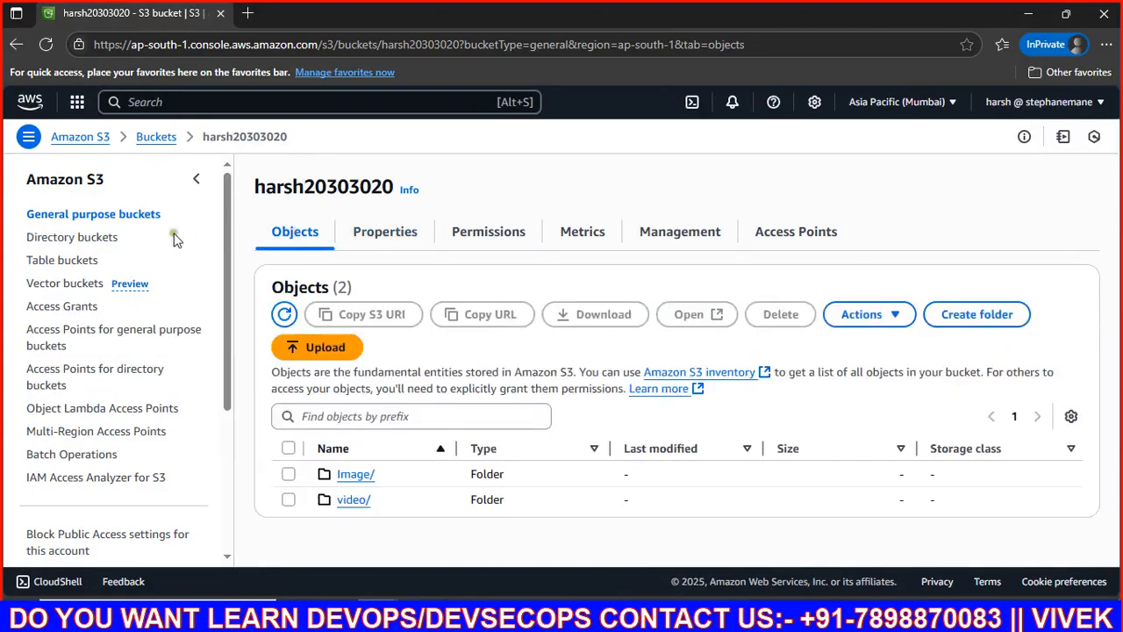
pyautogui.click(318, 350)
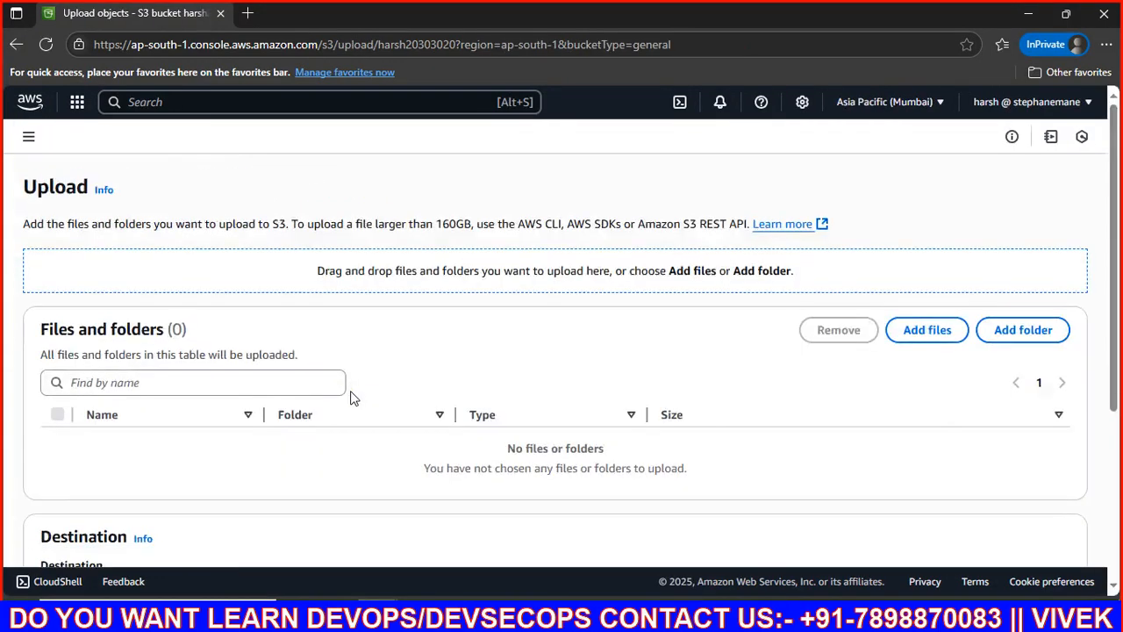
pyautogui.click(938, 328)
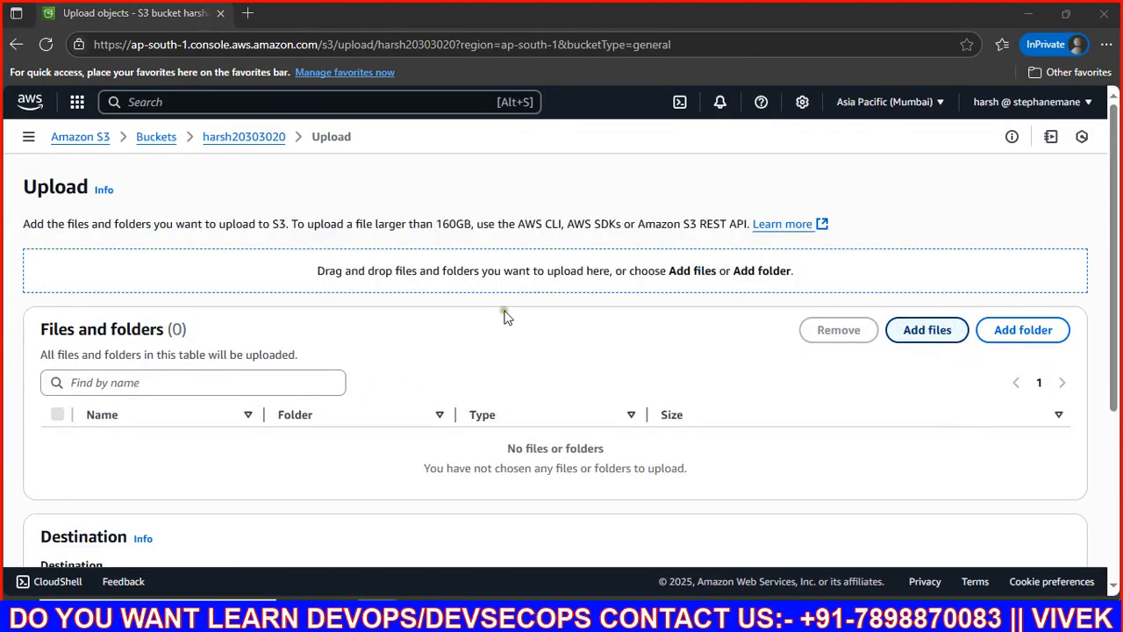
pyautogui.click(195, 295)
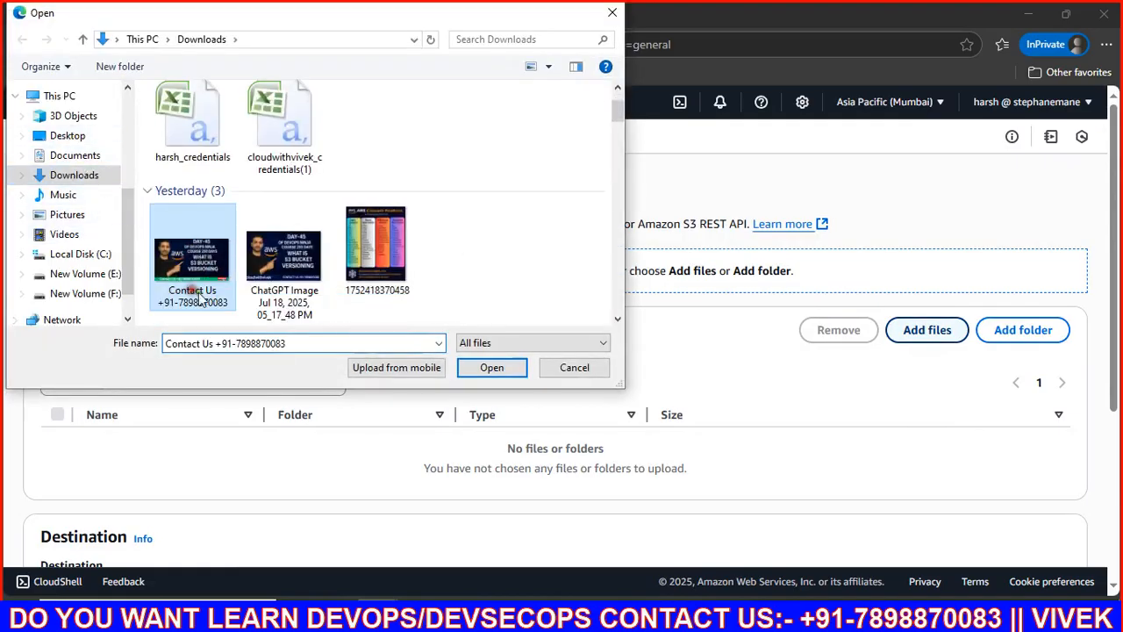
pyautogui.click(490, 367)
pyautogui.scroll(-3, 373, 345)
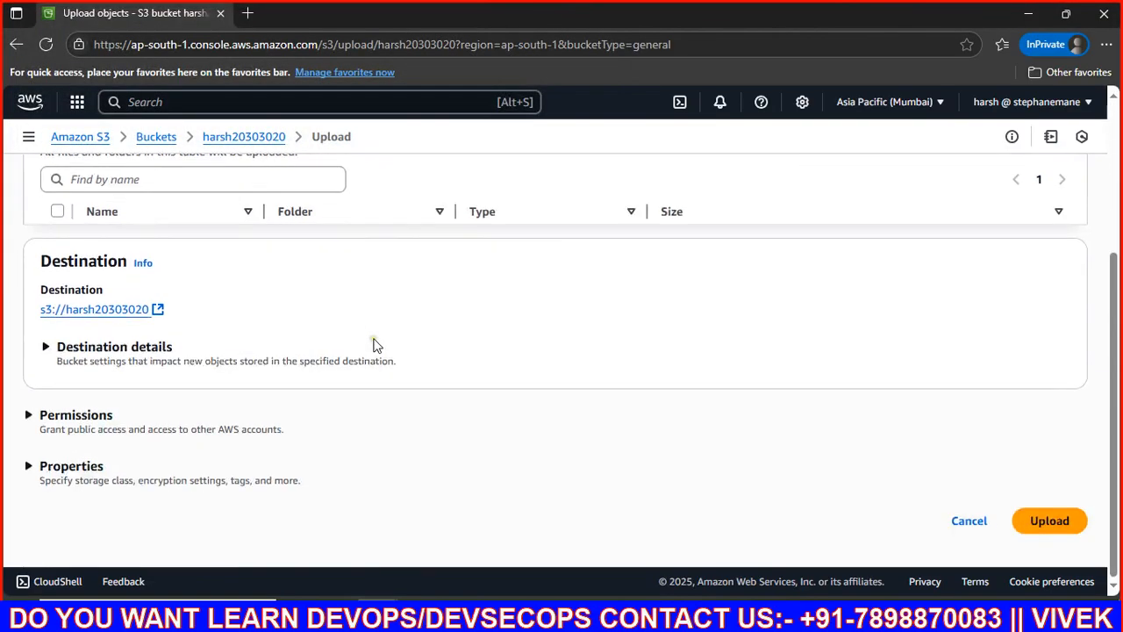
pyautogui.scroll(2, 136, 369)
pyautogui.scroll(-2, 126, 358)
pyautogui.click(1049, 520)
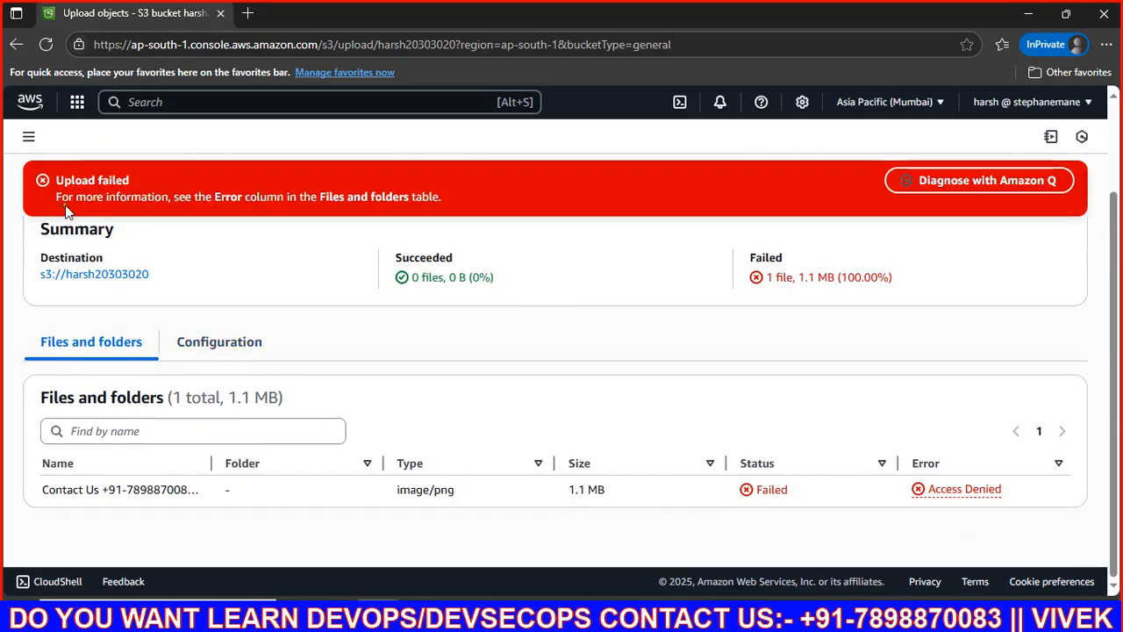
# Step: Review the Access Denied upload failure and close the status page
pyautogui.scroll(2, 426, 360)
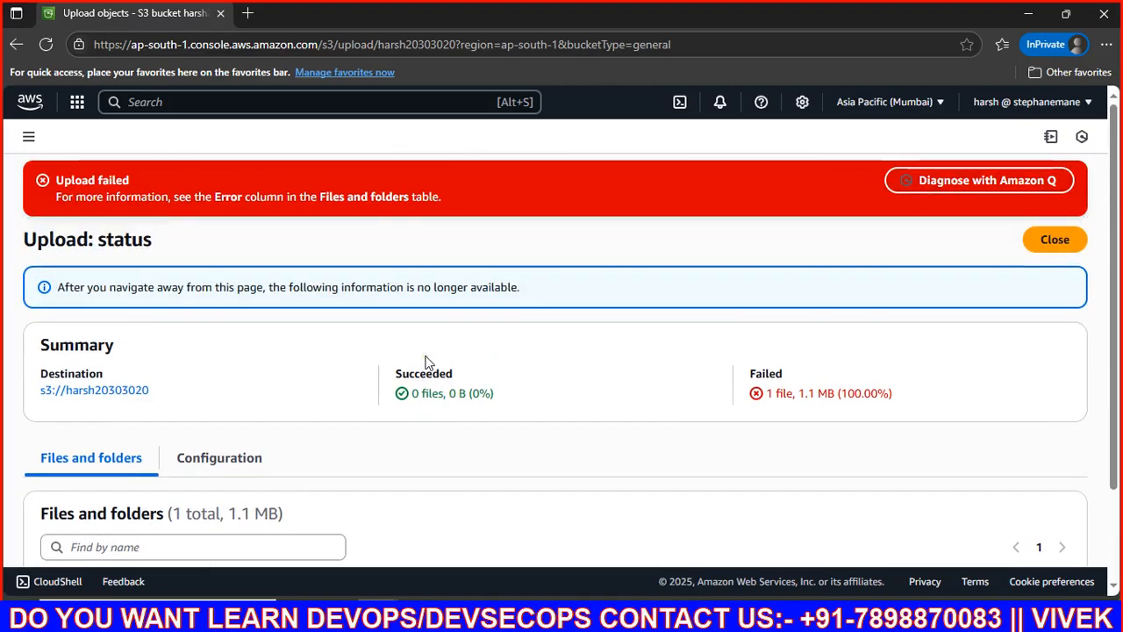
pyautogui.scroll(-2, 426, 360)
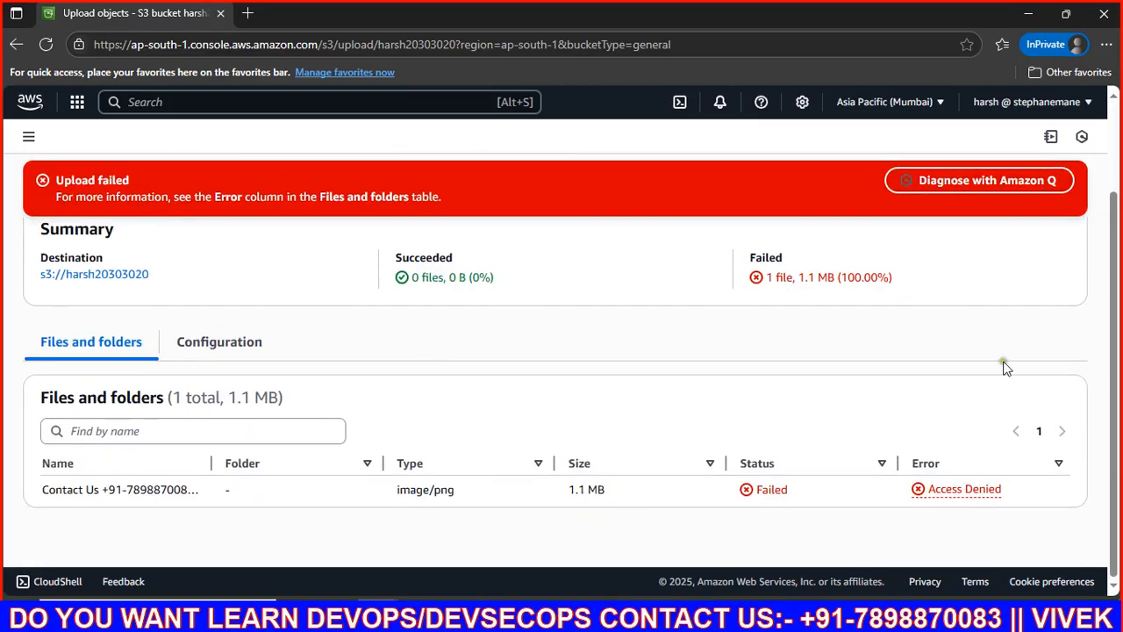
pyautogui.scroll(2, 339, 293)
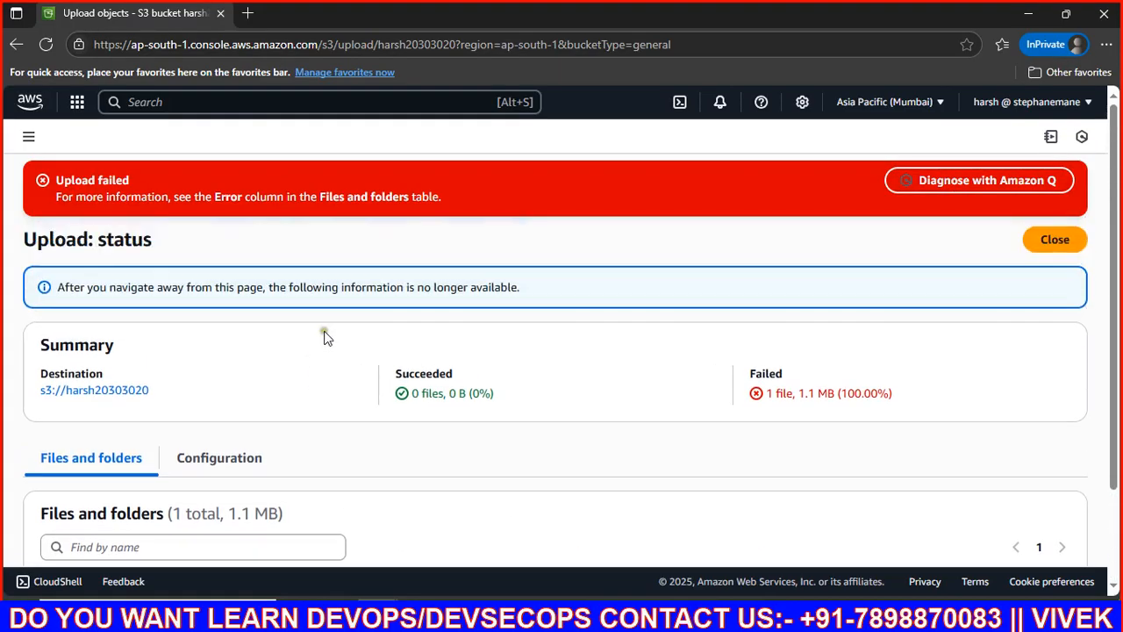
pyautogui.click(1052, 250)
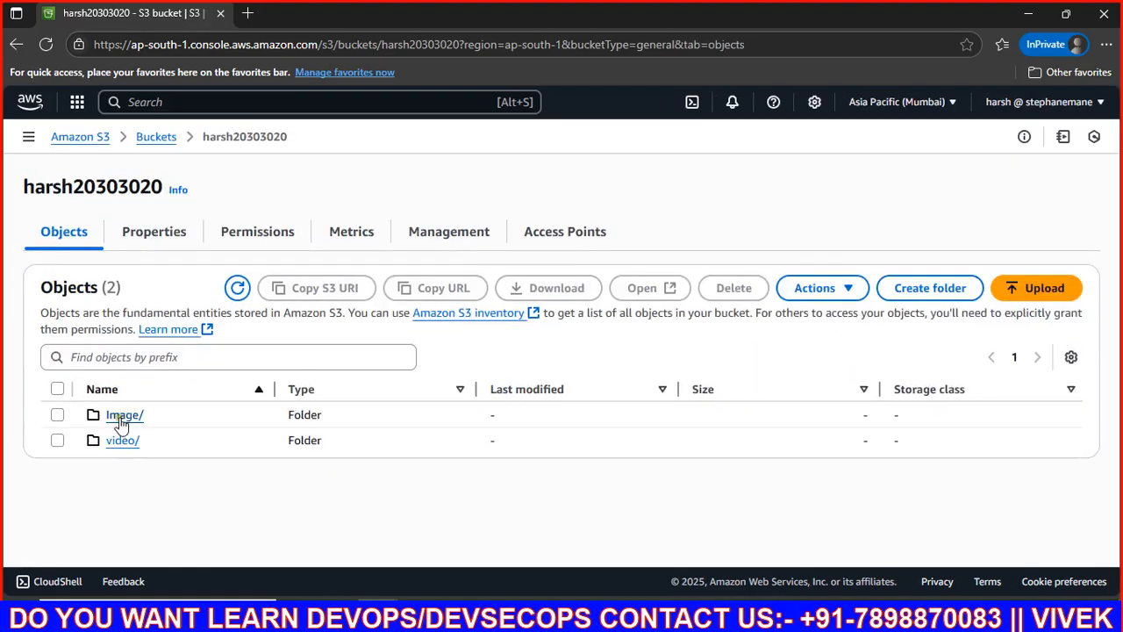
# Step: Try uploading the Contact Us PNG into the Image/ folder; it fails with Access Denied
pyautogui.click(126, 414)
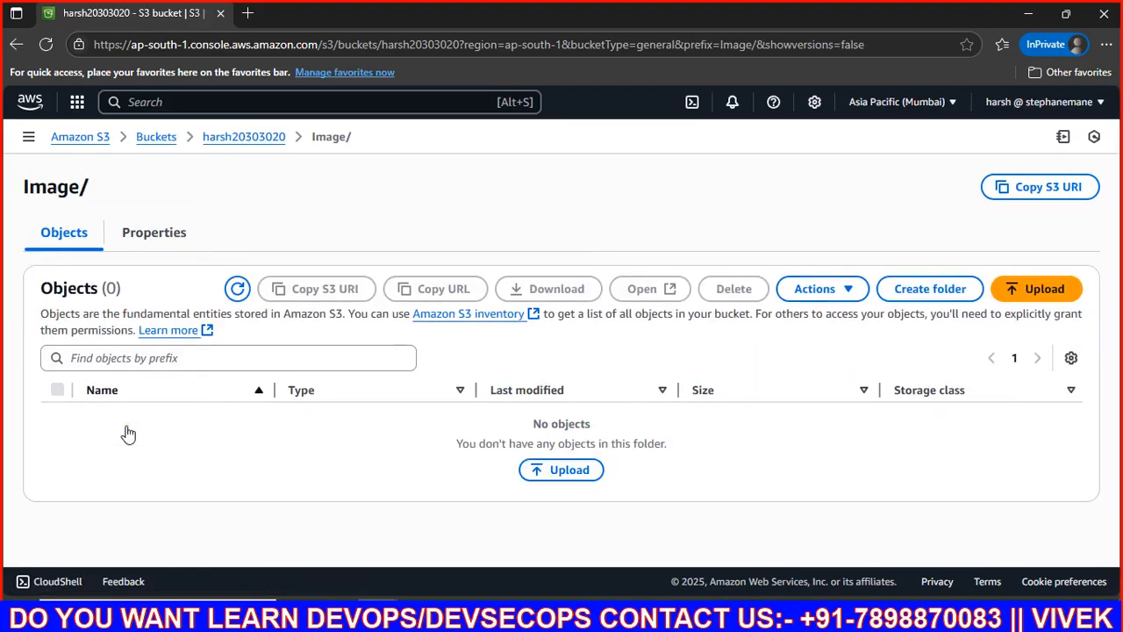
pyautogui.click(570, 469)
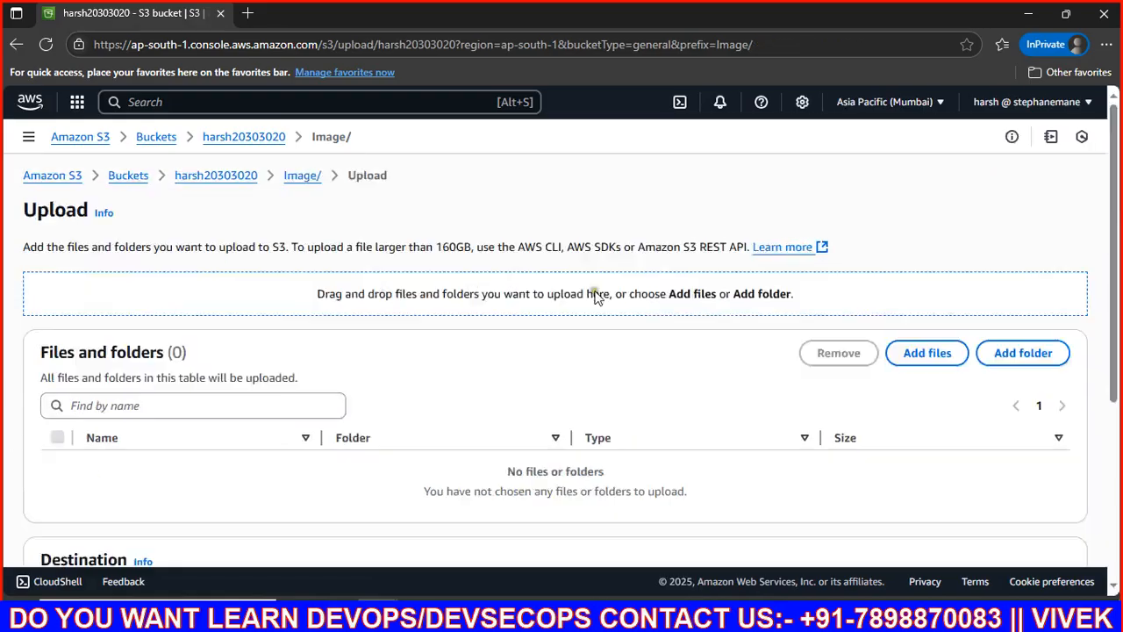
pyautogui.click(937, 329)
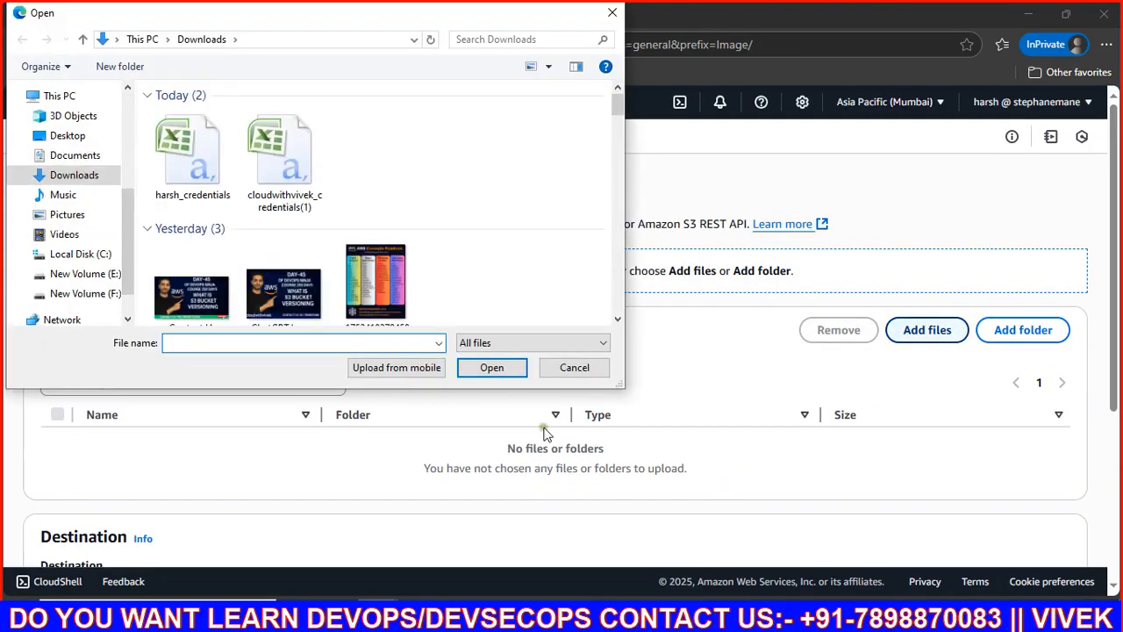
pyautogui.click(191, 292)
pyautogui.click(491, 368)
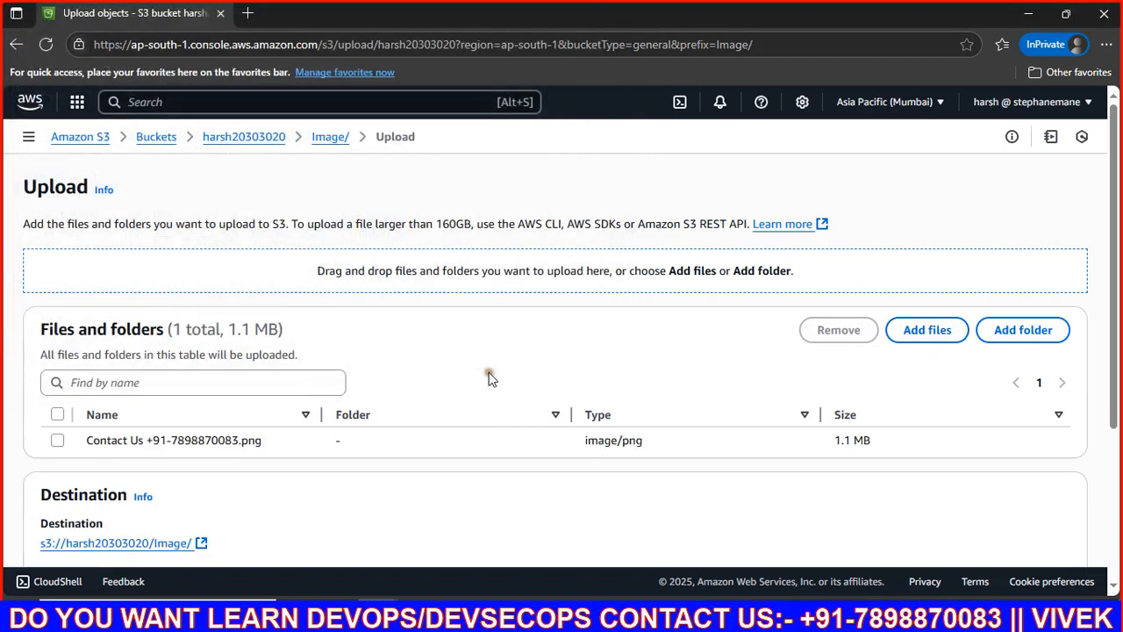
pyautogui.scroll(-3, 426, 430)
pyautogui.click(1063, 529)
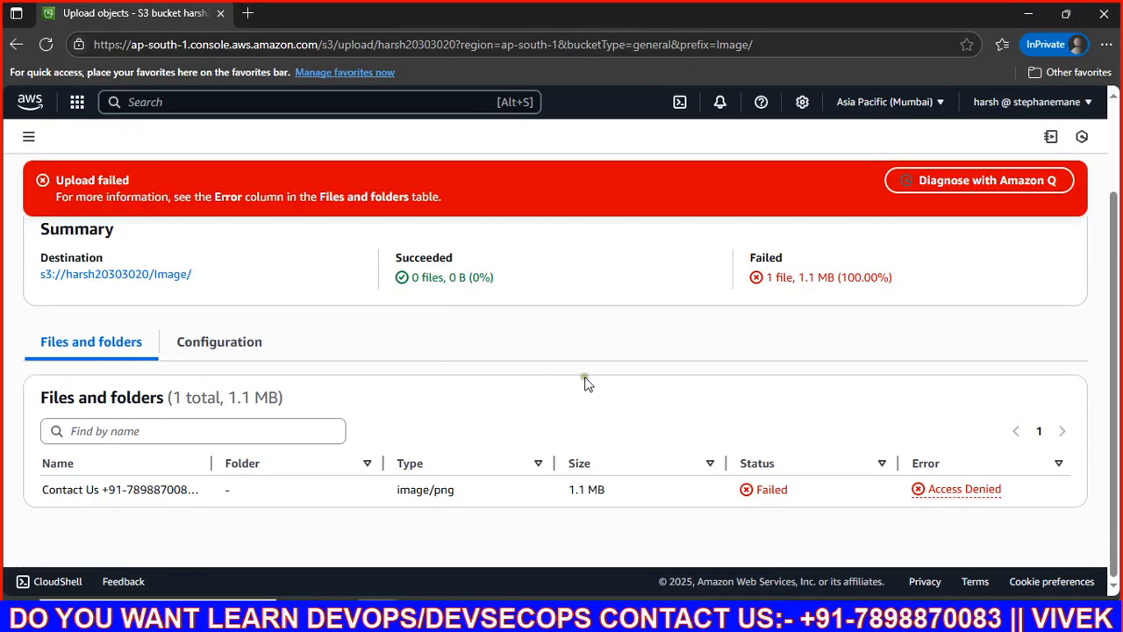
pyautogui.scroll(2, 816, 359)
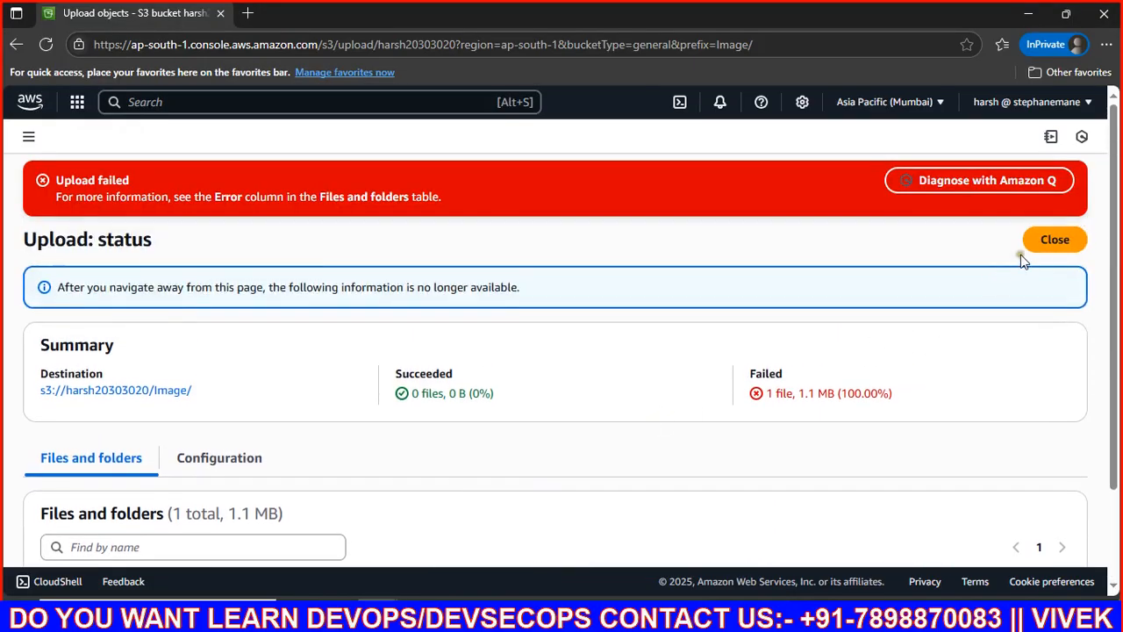
pyautogui.click(1051, 241)
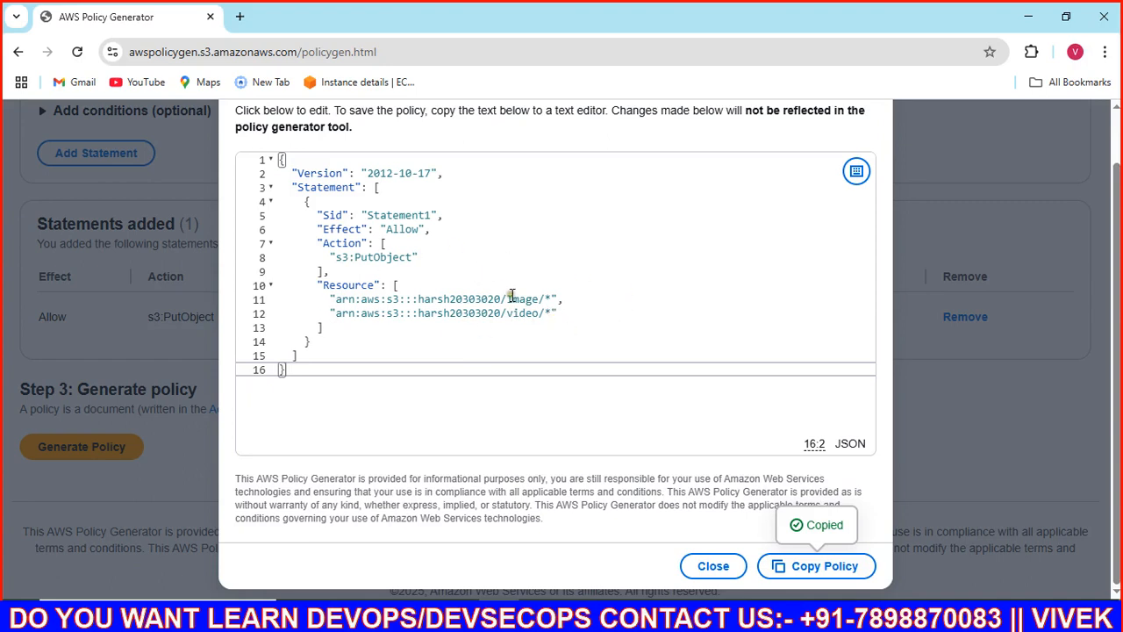
# Step: Copy the generated policy JSON and start a new policy in IAM Policies
pyautogui.click(794, 569)
pyautogui.click(660, 616)
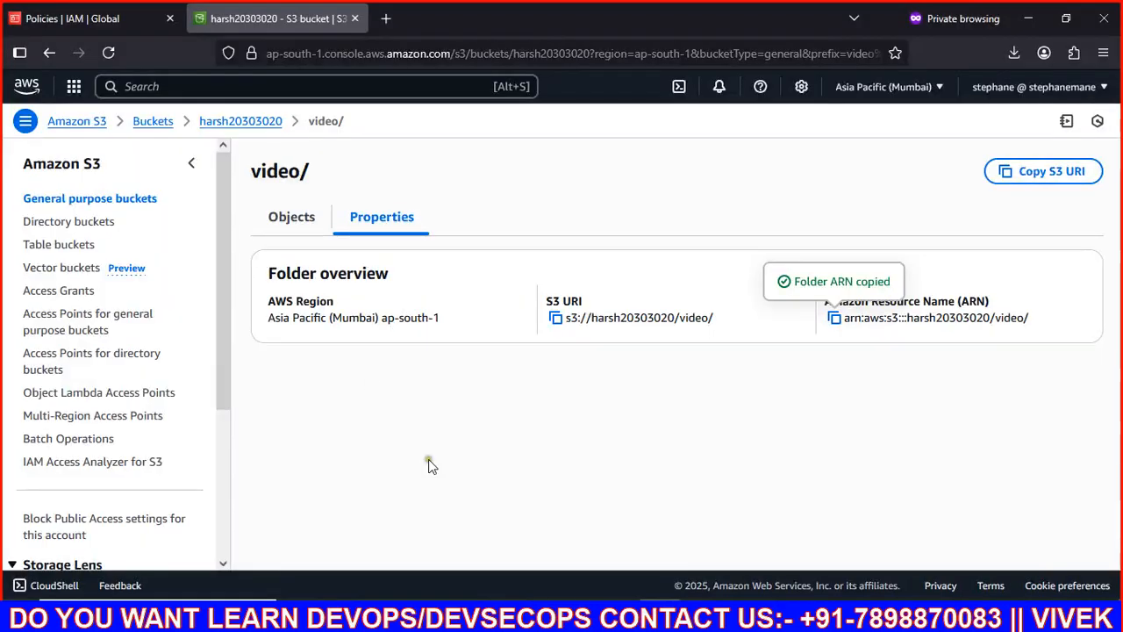
pyautogui.click(76, 14)
pyautogui.click(1039, 165)
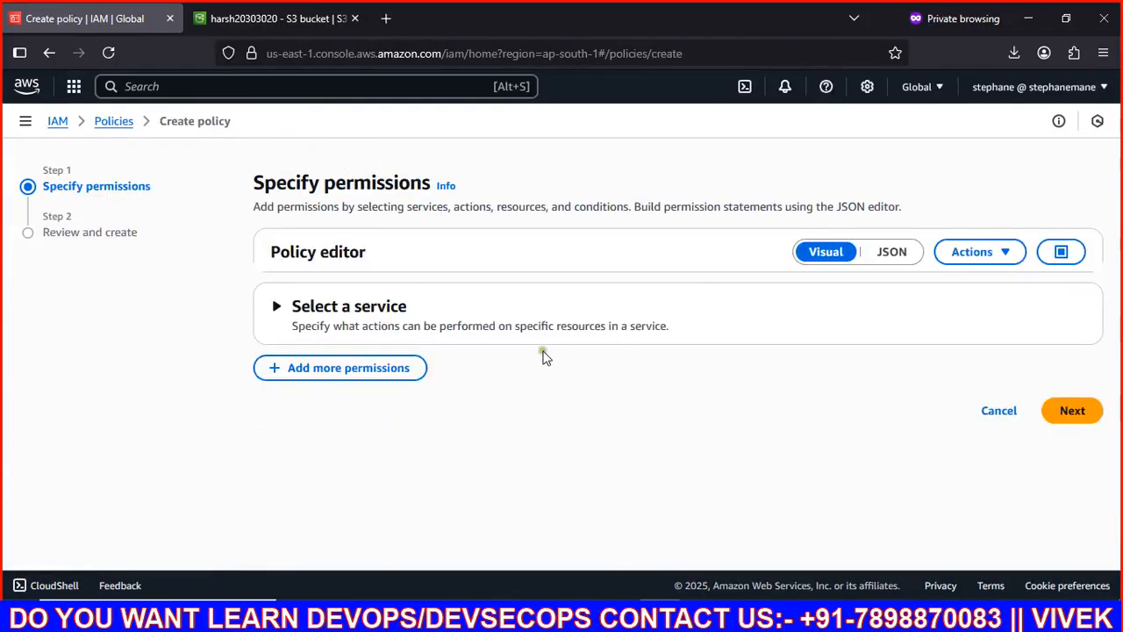
# Step: Replace the JSON editor's default text with the PutObject policy and continue to review
pyautogui.click(880, 258)
pyautogui.click(888, 254)
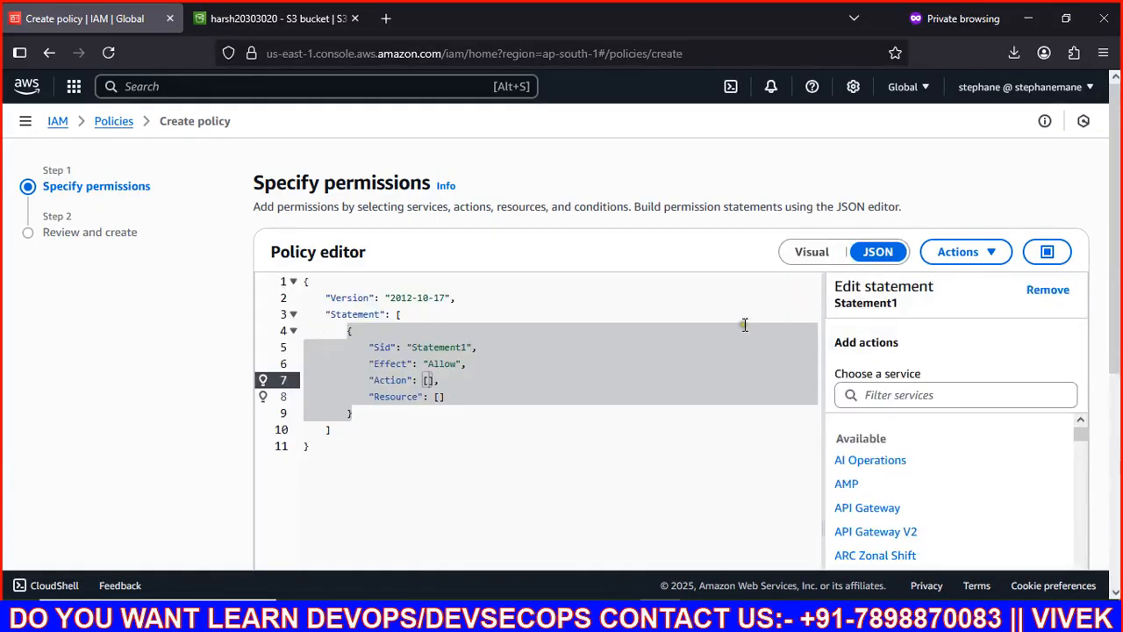
pyautogui.hotkey('ctrl', 'a')
pyautogui.press('BackSpace')
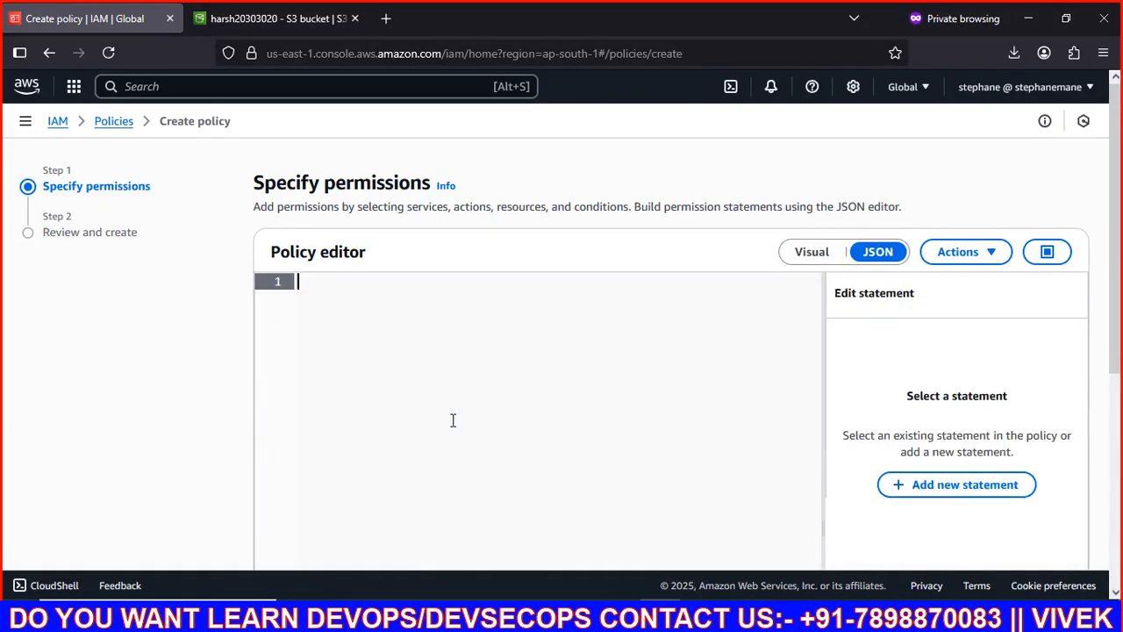
pyautogui.hotkey('ctrl', 'v')
pyautogui.scroll(-5, 453, 420)
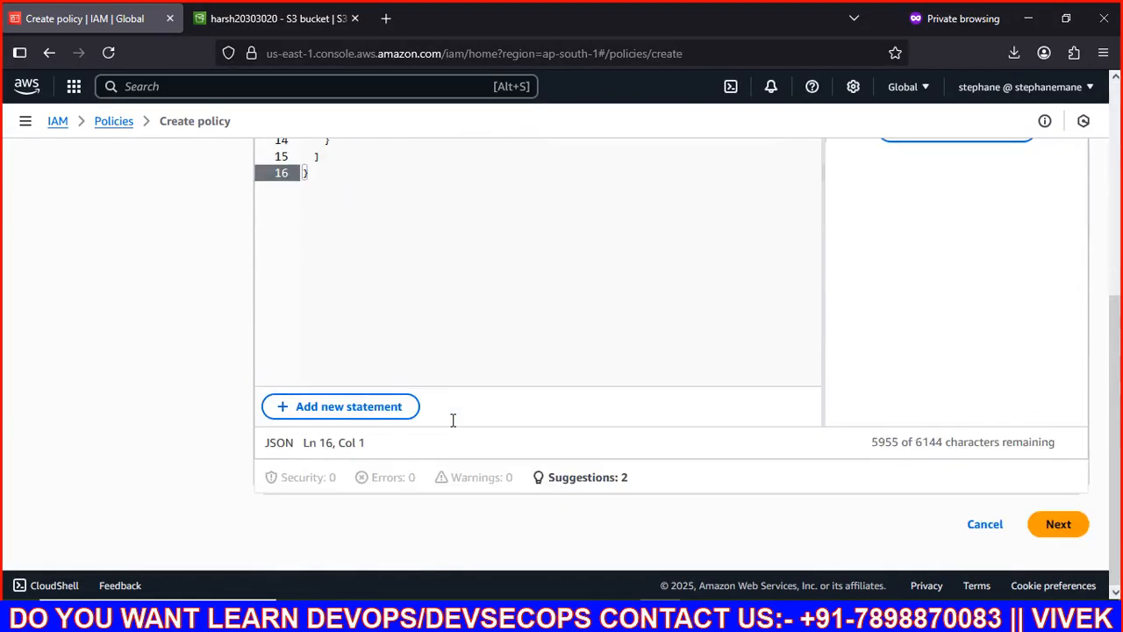
pyautogui.click(1062, 524)
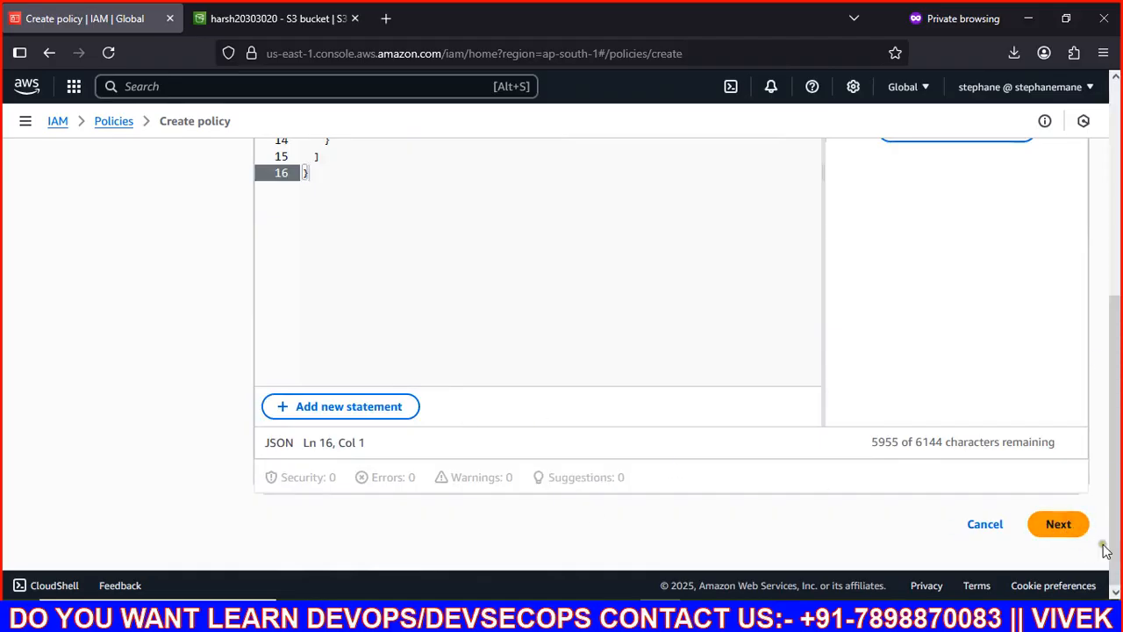
pyautogui.scroll(5, 469, 396)
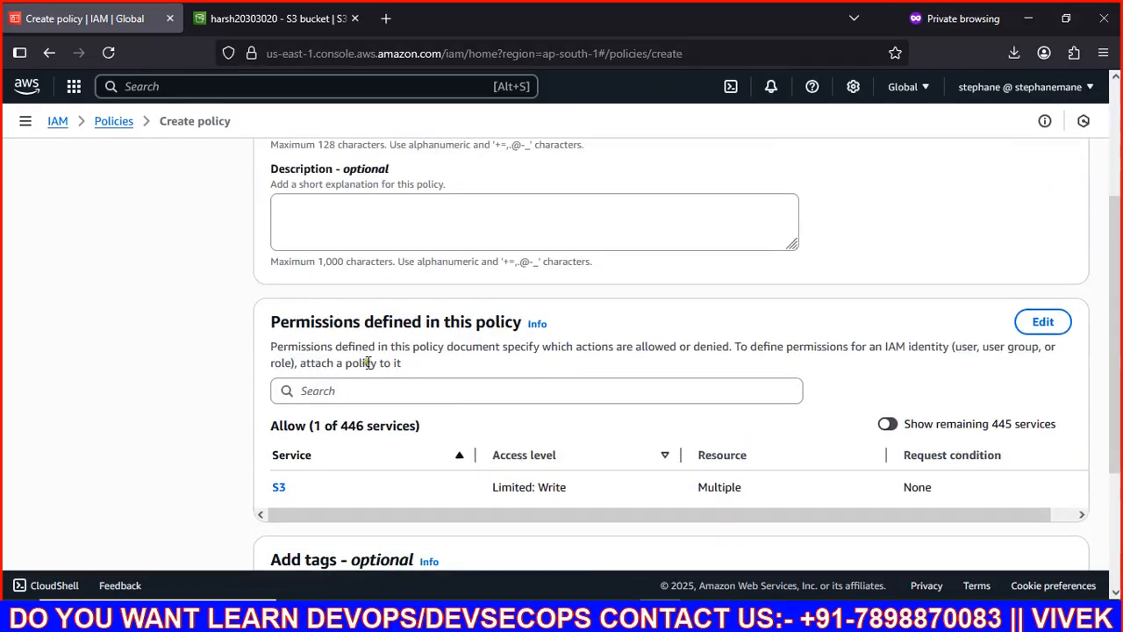
# Step: Name the policy bank-project and create it
pyautogui.click(352, 316)
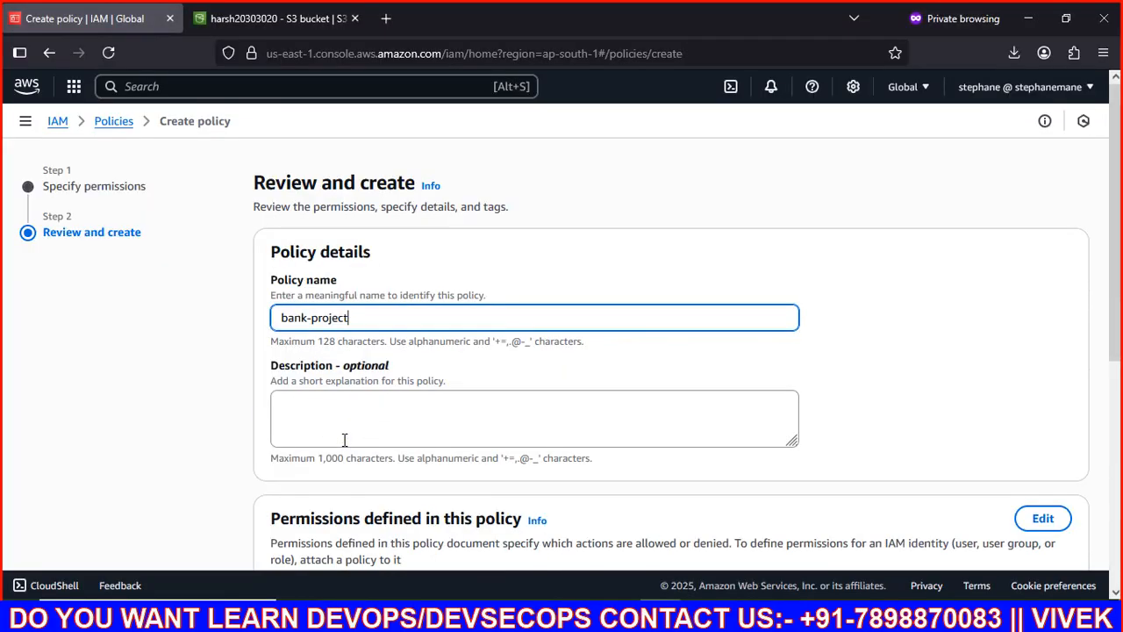
pyautogui.scroll(-5, 351, 443)
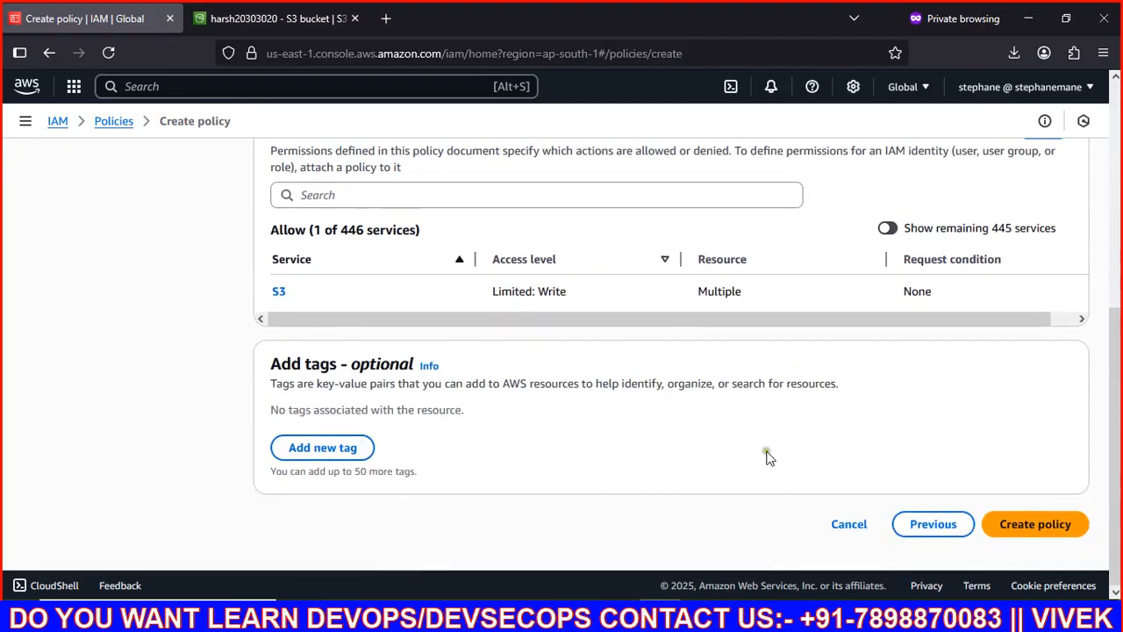
pyautogui.click(1053, 521)
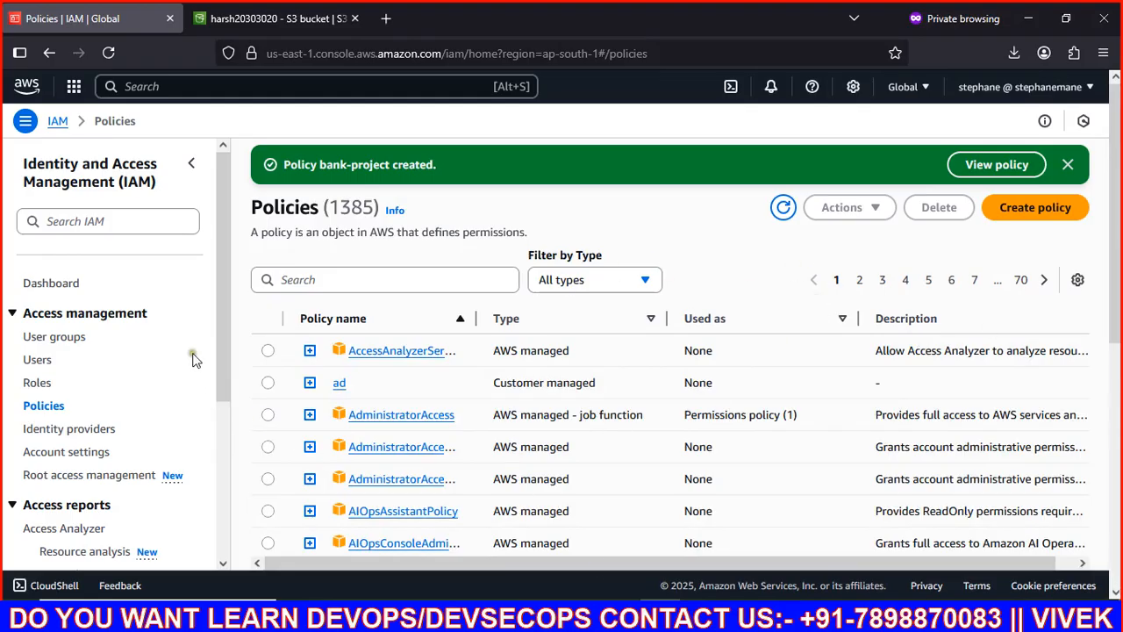
# Step: Open the test IAM user's details and begin adding permissions
pyautogui.click(37, 363)
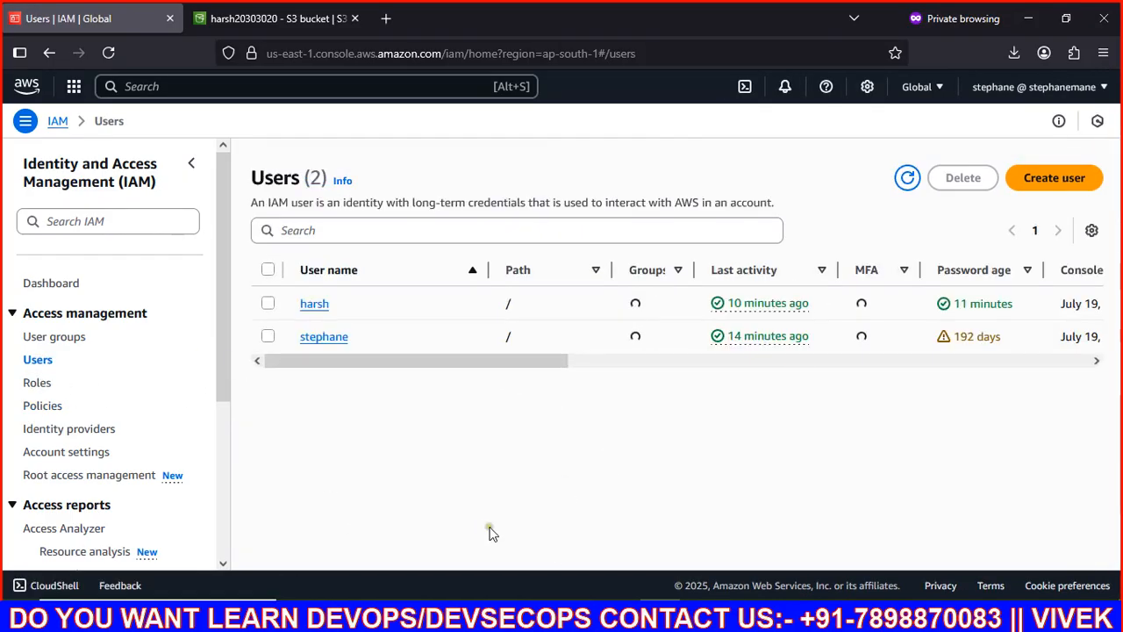
pyautogui.click(312, 307)
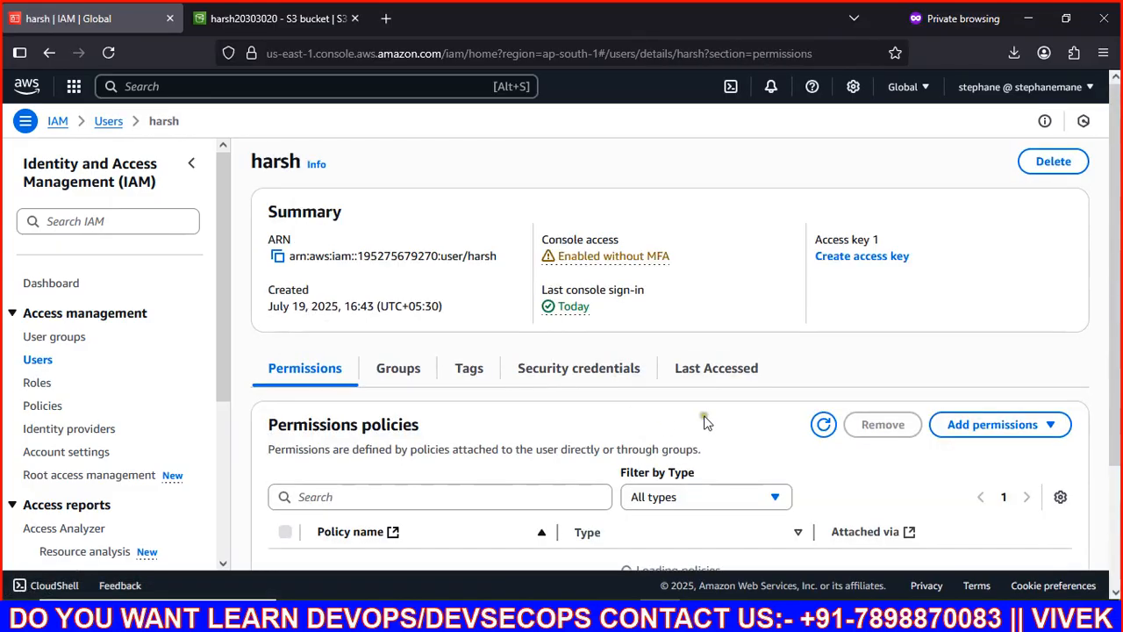
pyautogui.click(981, 422)
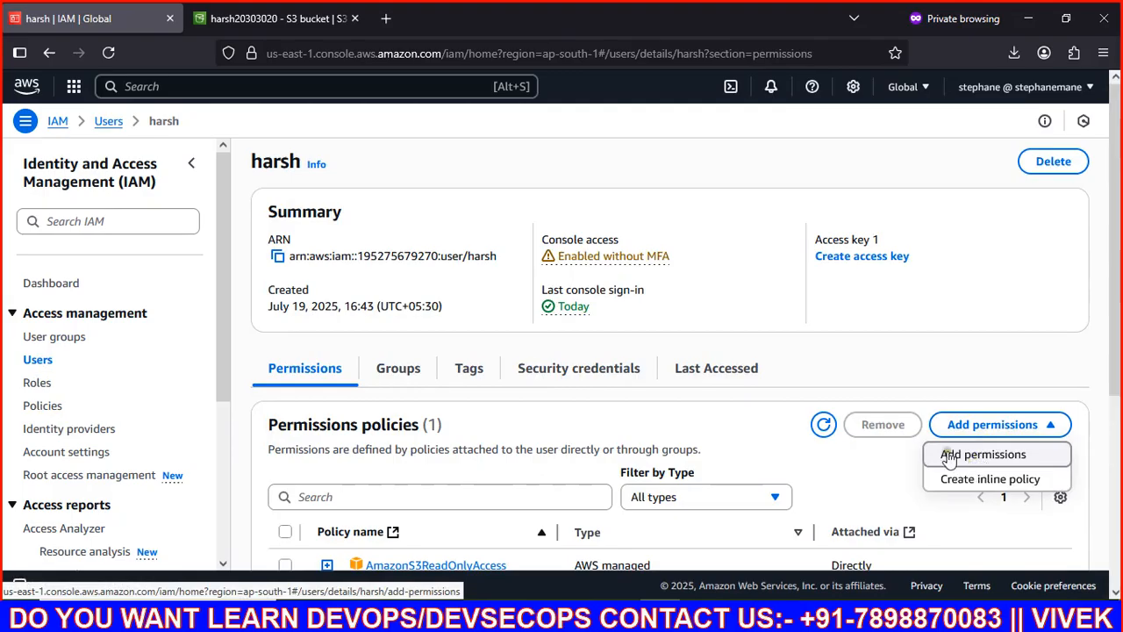
pyautogui.click(987, 456)
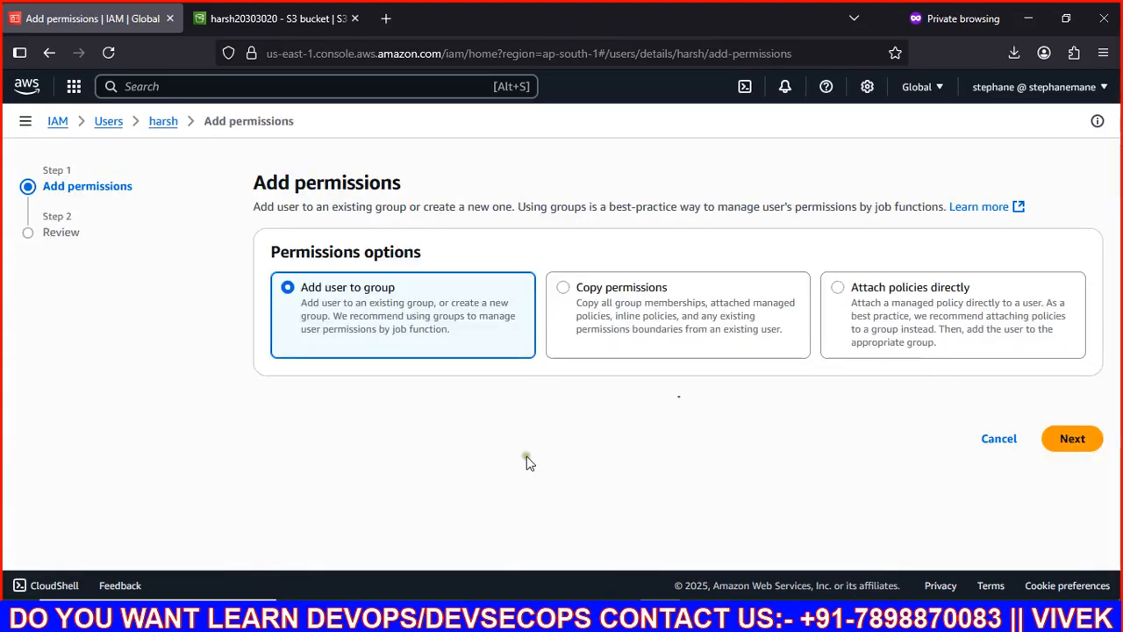
pyautogui.scroll(-2, 930, 411)
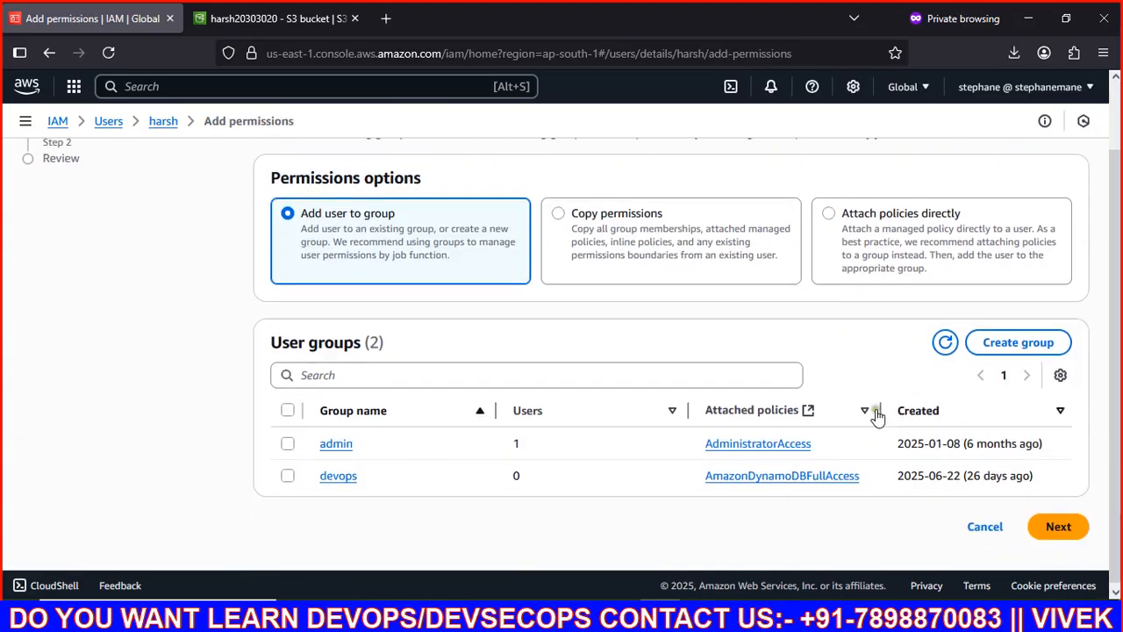
# Step: Attach the customer-managed bank-project policy directly to the user
pyautogui.click(848, 226)
pyautogui.click(589, 393)
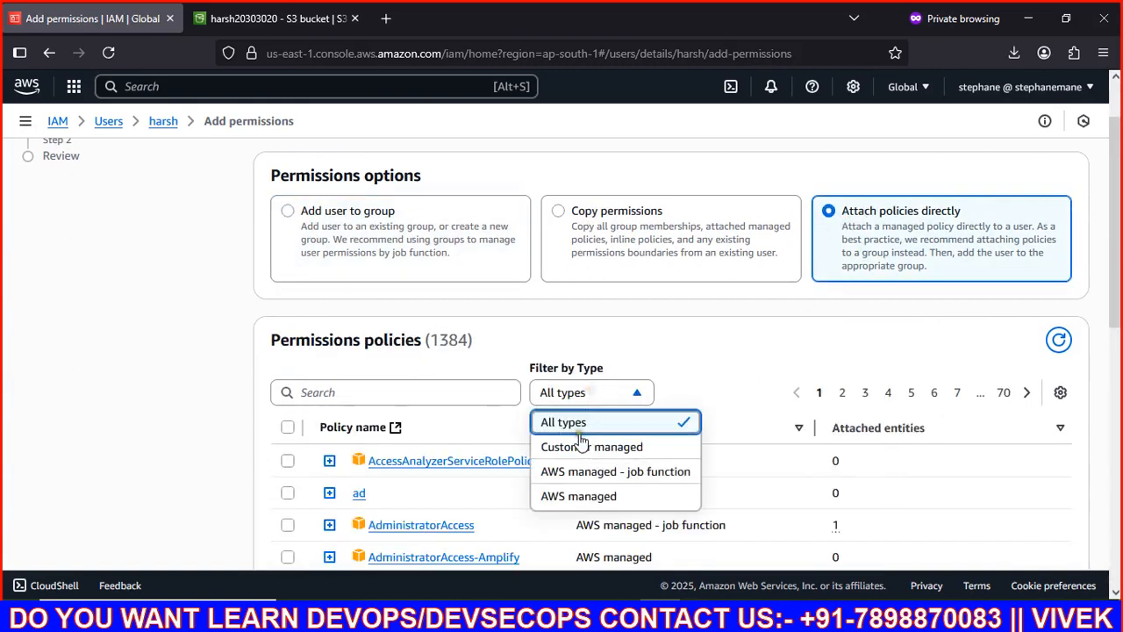
pyautogui.click(575, 444)
pyautogui.scroll(-2, 575, 450)
pyautogui.scroll(-3, 575, 450)
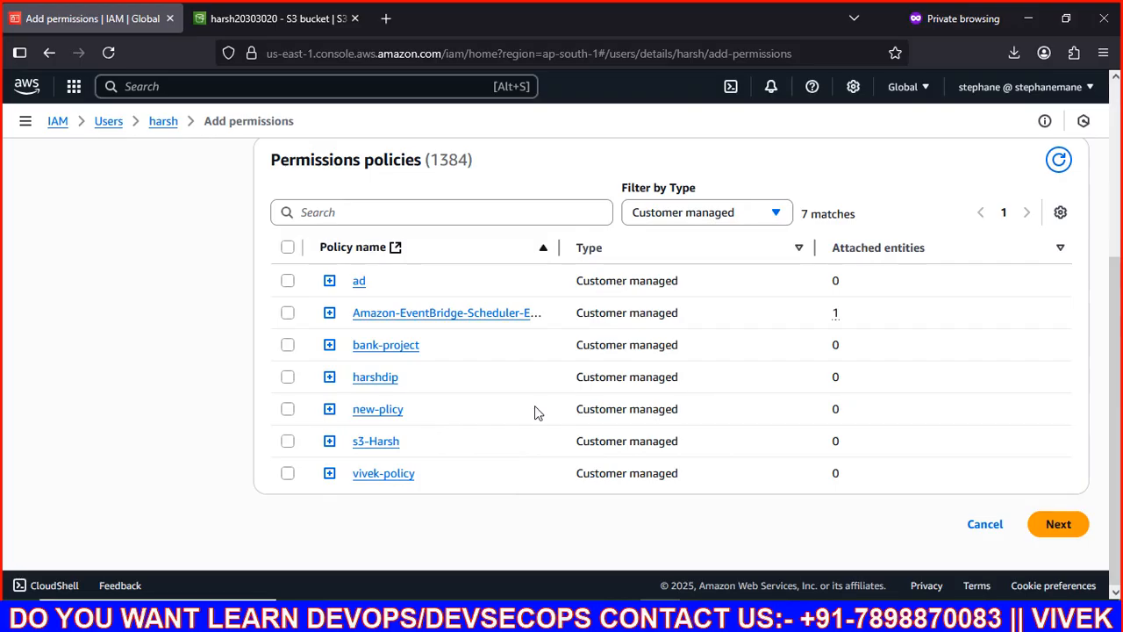
pyautogui.click(288, 346)
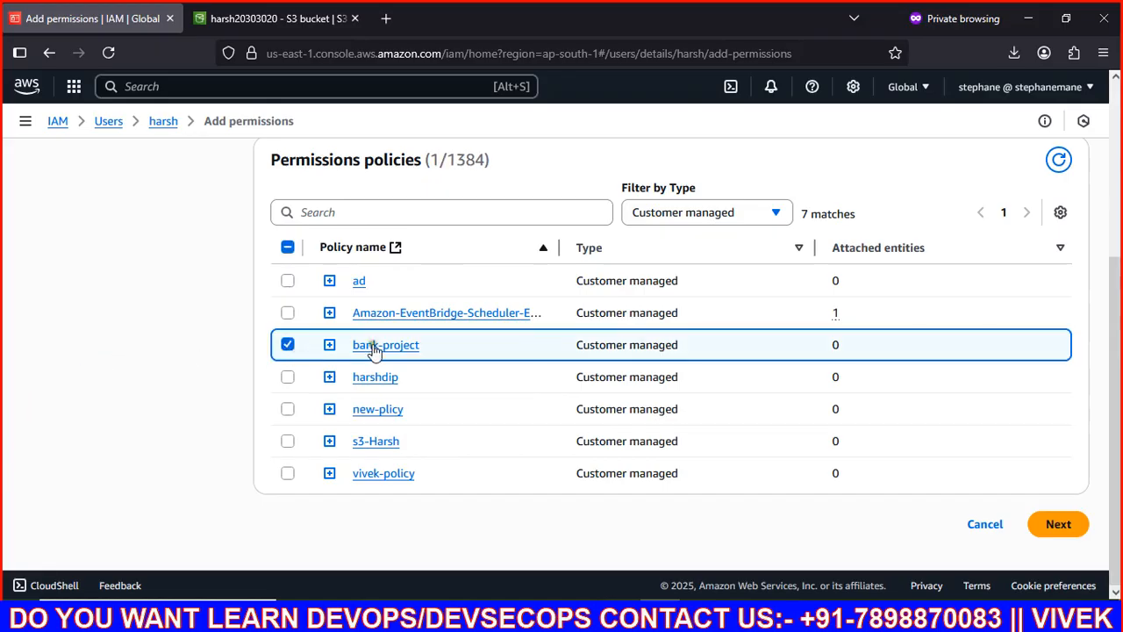
pyautogui.click(1059, 524)
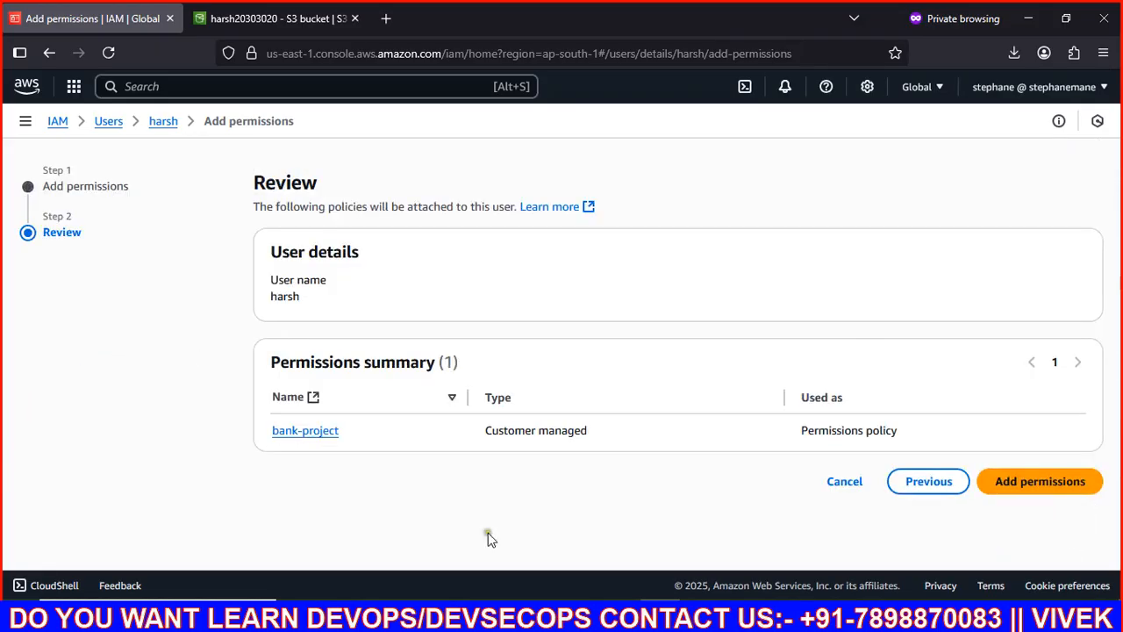
pyautogui.click(1018, 488)
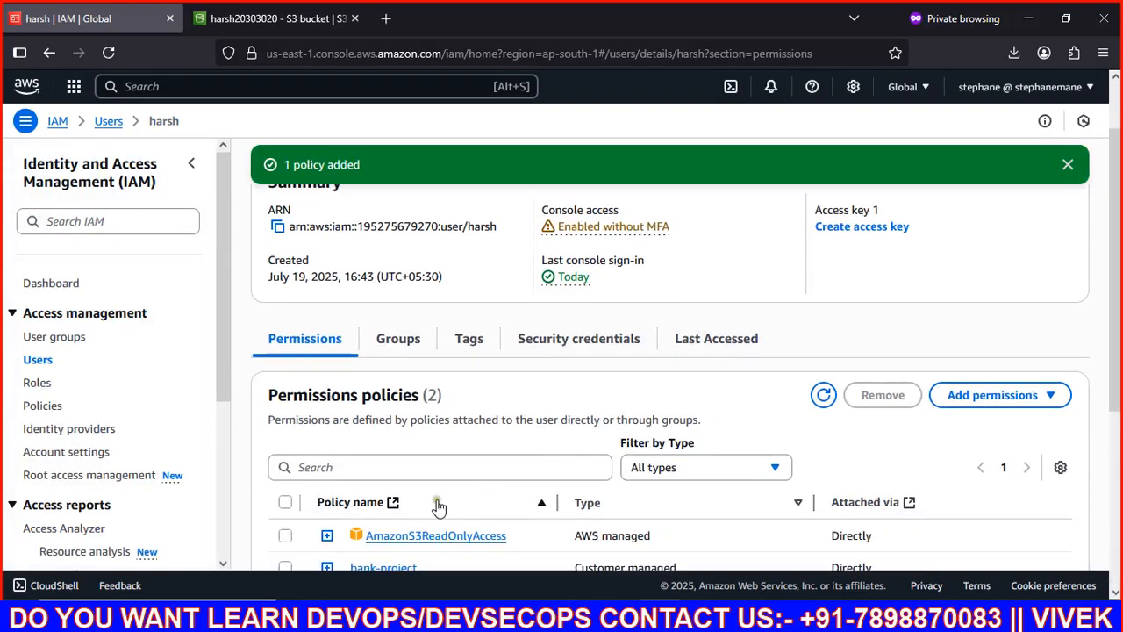
pyautogui.scroll(-4, 438, 505)
pyautogui.scroll(3, 439, 501)
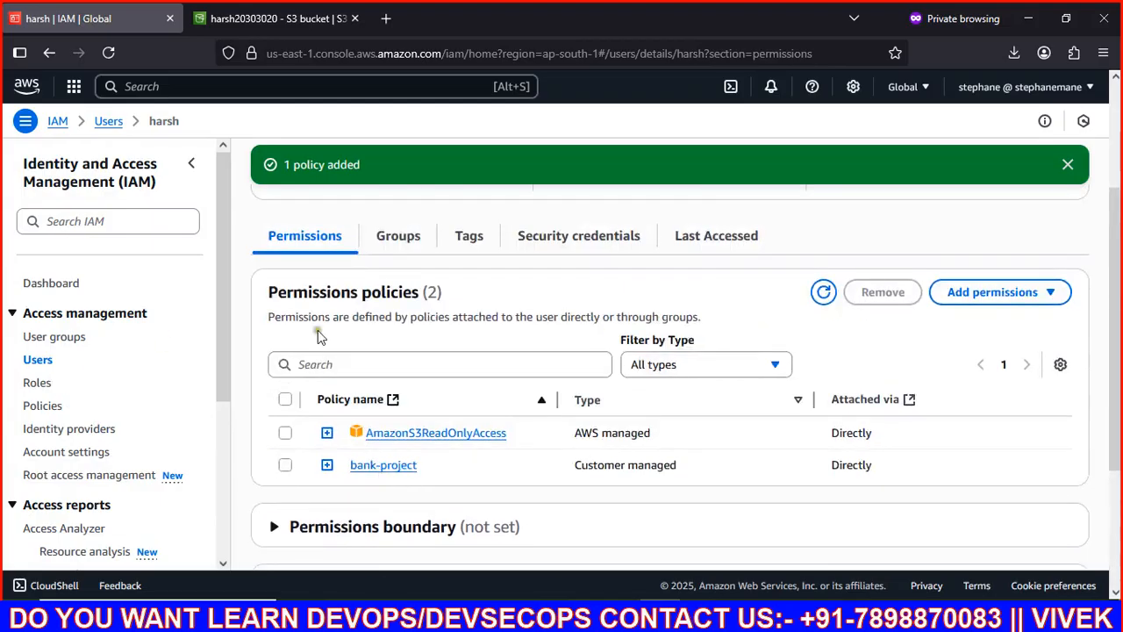
pyautogui.scroll(-2, 455, 465)
# Step: Upload the 1.1 MB Contact Us PNG from Downloads into Image/, this time successfully
pyautogui.moveTo(357, 614)
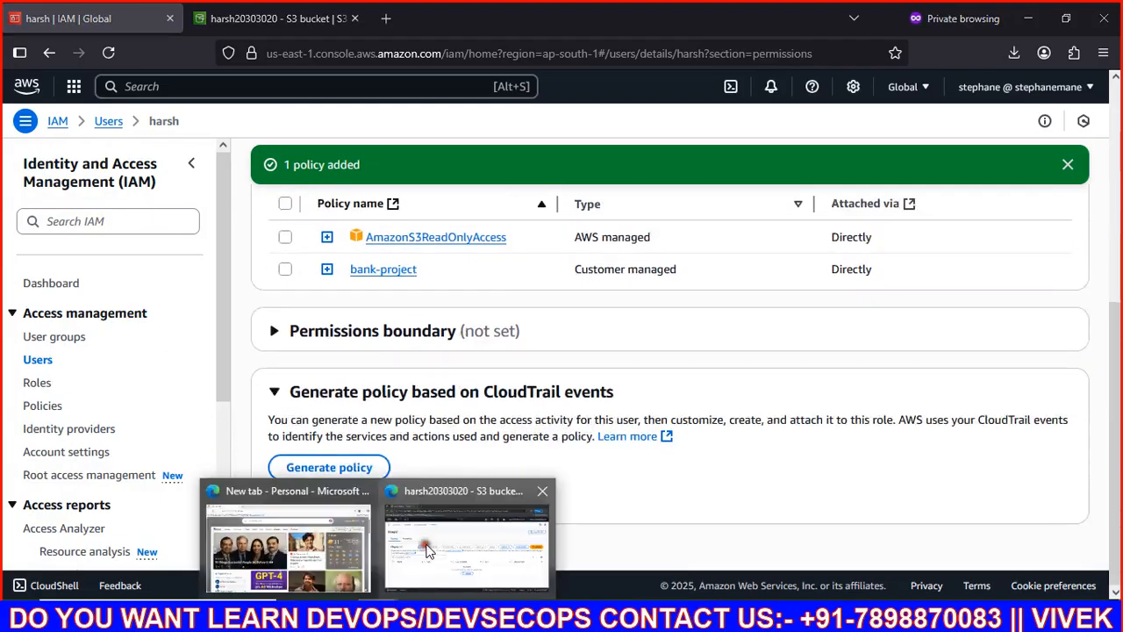
pyautogui.click(428, 548)
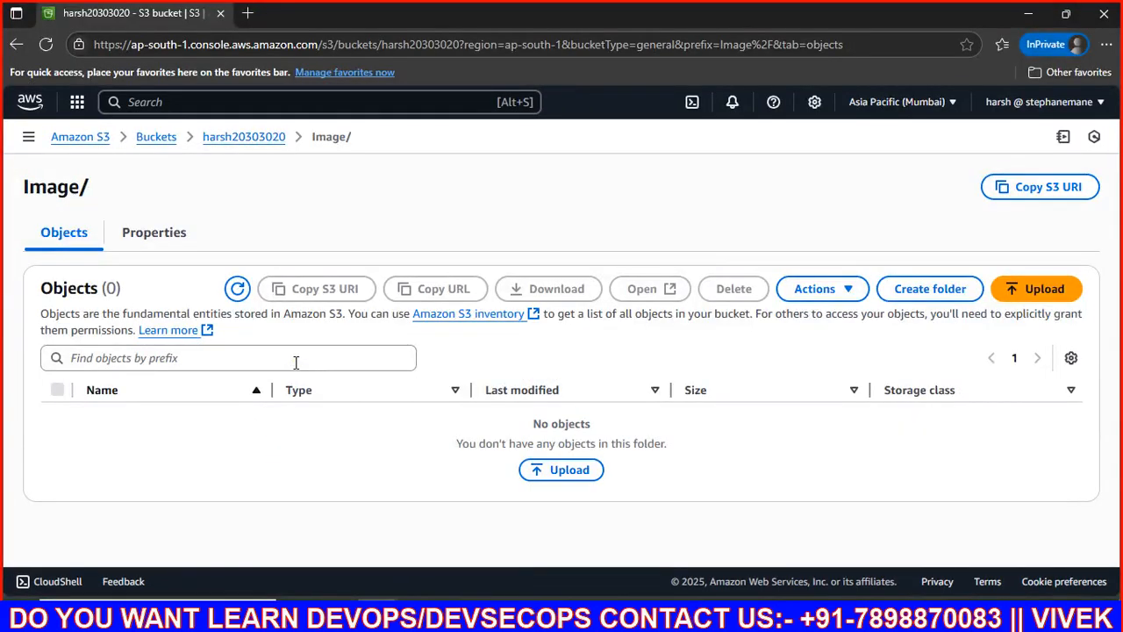
pyautogui.click(560, 481)
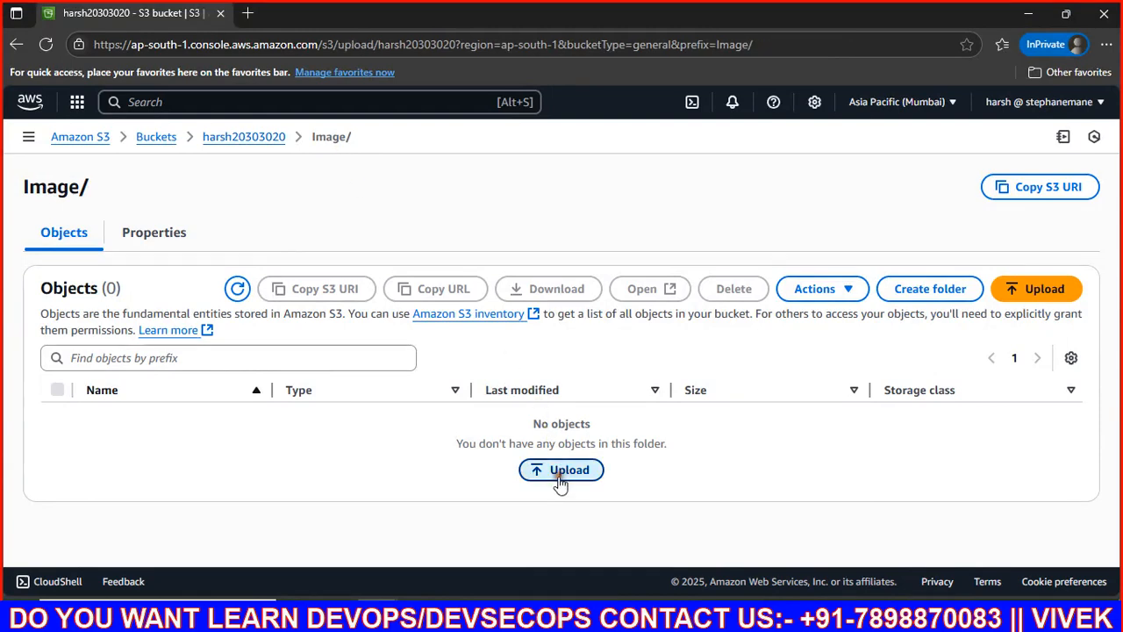
pyautogui.click(913, 333)
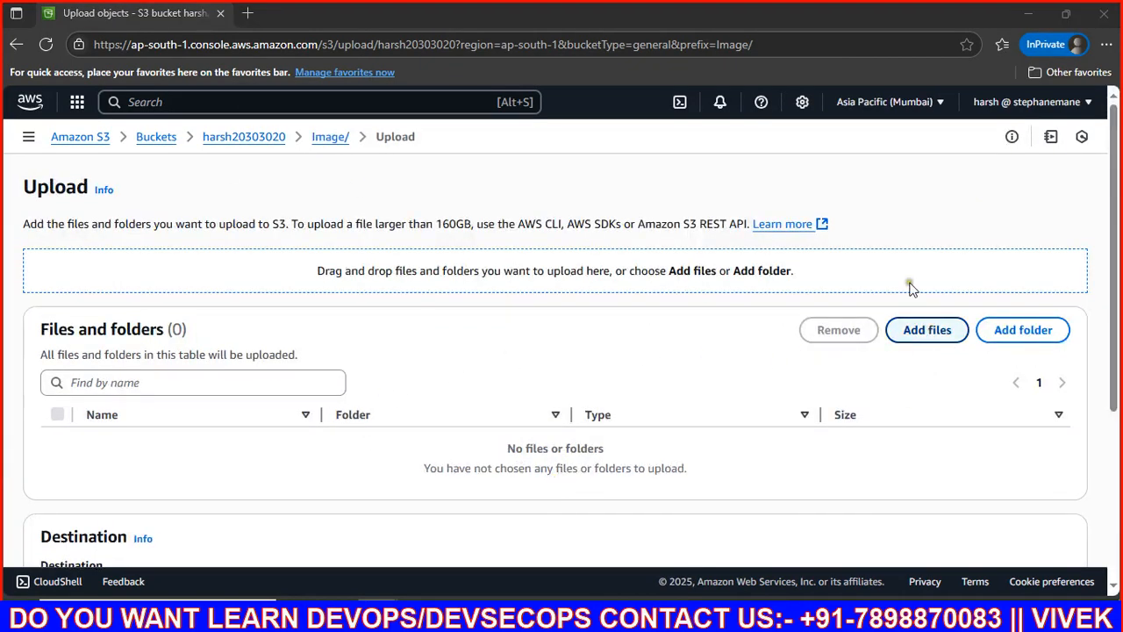
pyautogui.click(191, 297)
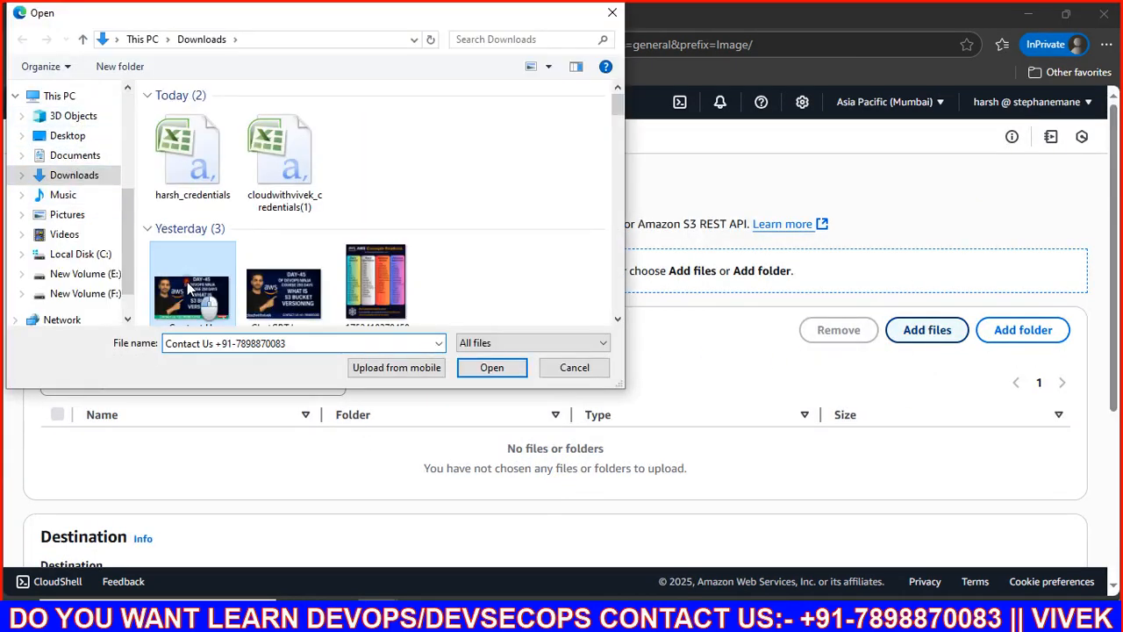
pyautogui.click(489, 368)
pyautogui.scroll(-5, 476, 447)
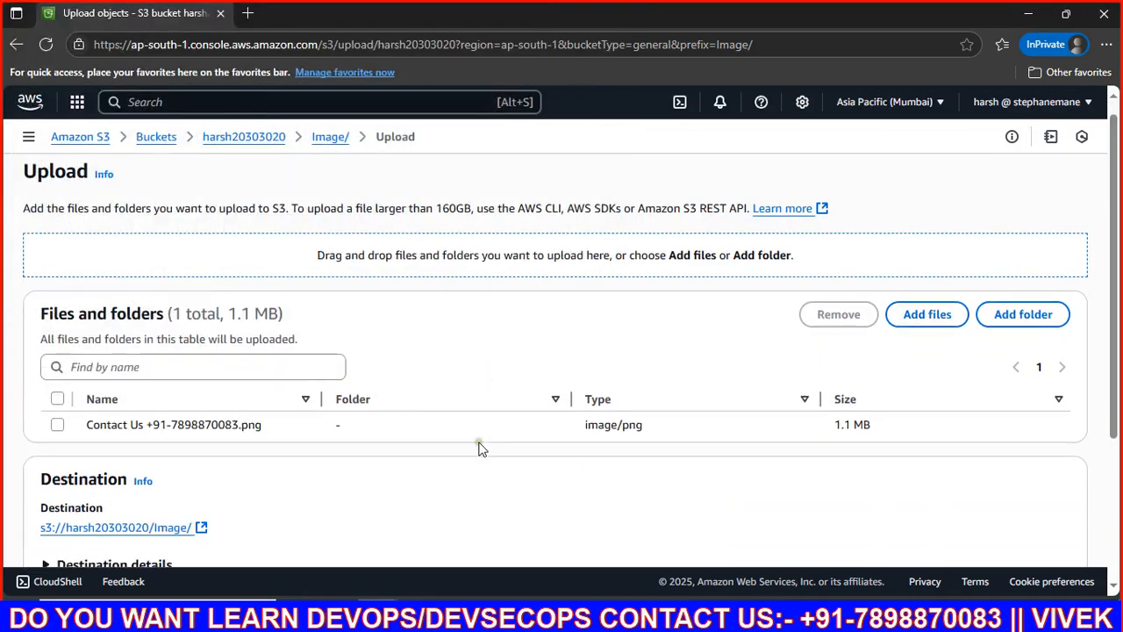
pyautogui.click(1049, 524)
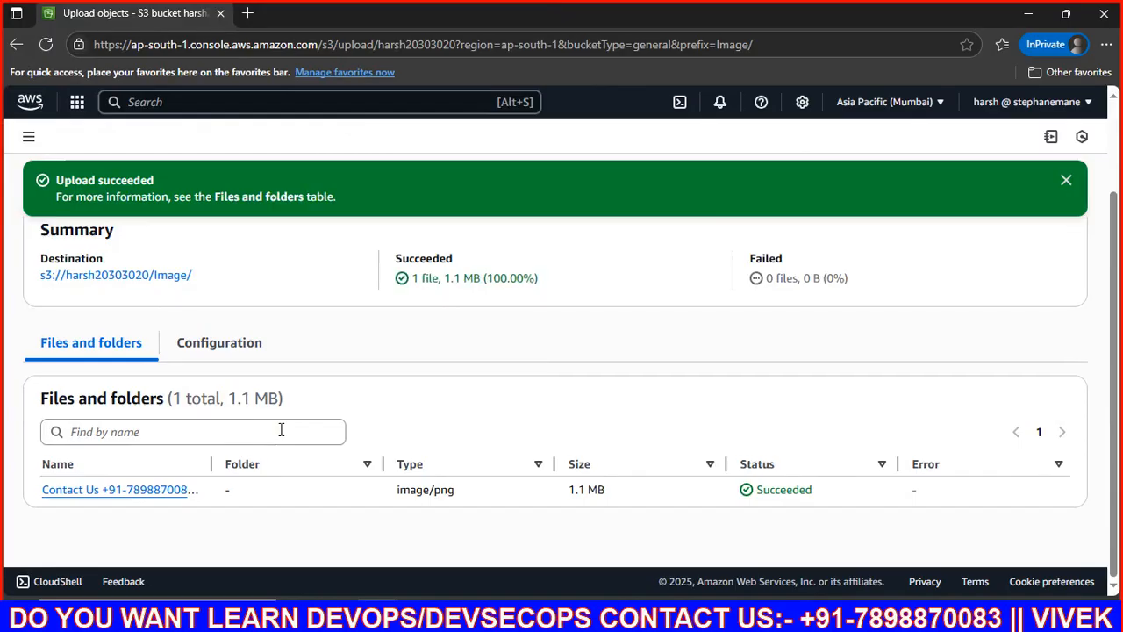
pyautogui.scroll(3, 285, 431)
pyautogui.click(1054, 241)
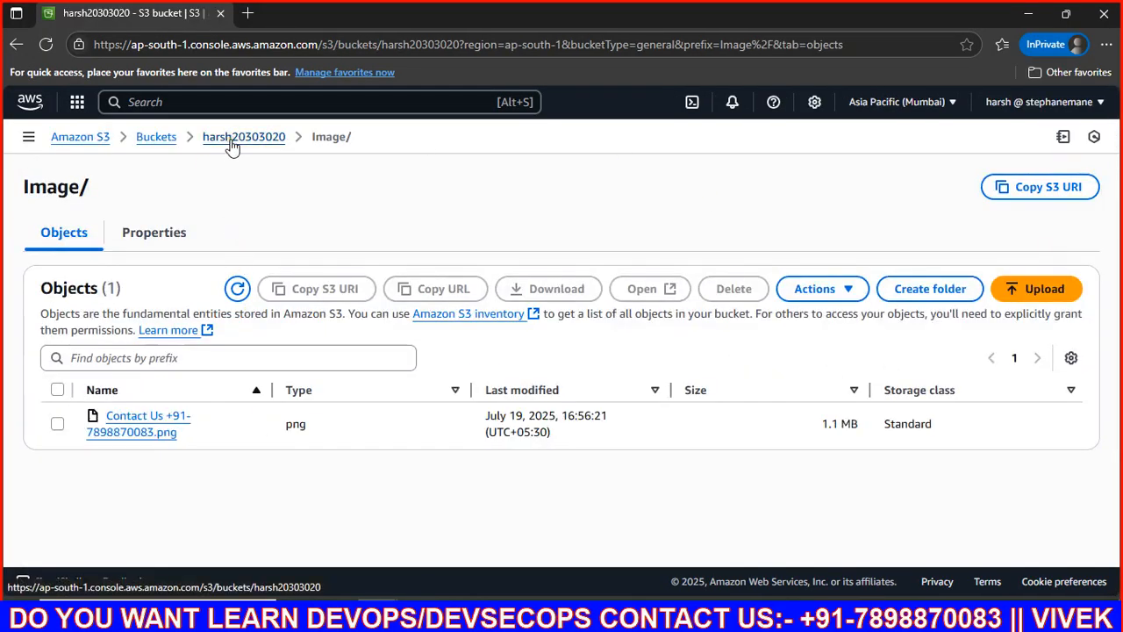
# Step: Upload the Contact Us PNG from Downloads into the bucket's video/ folder
pyautogui.click(235, 138)
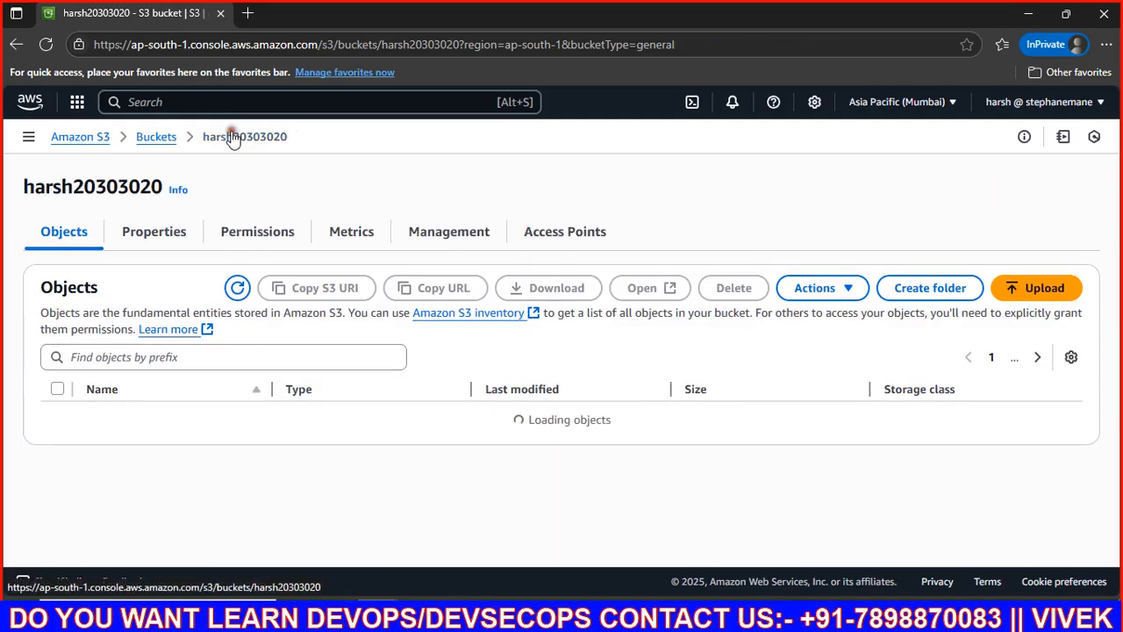
pyautogui.click(122, 441)
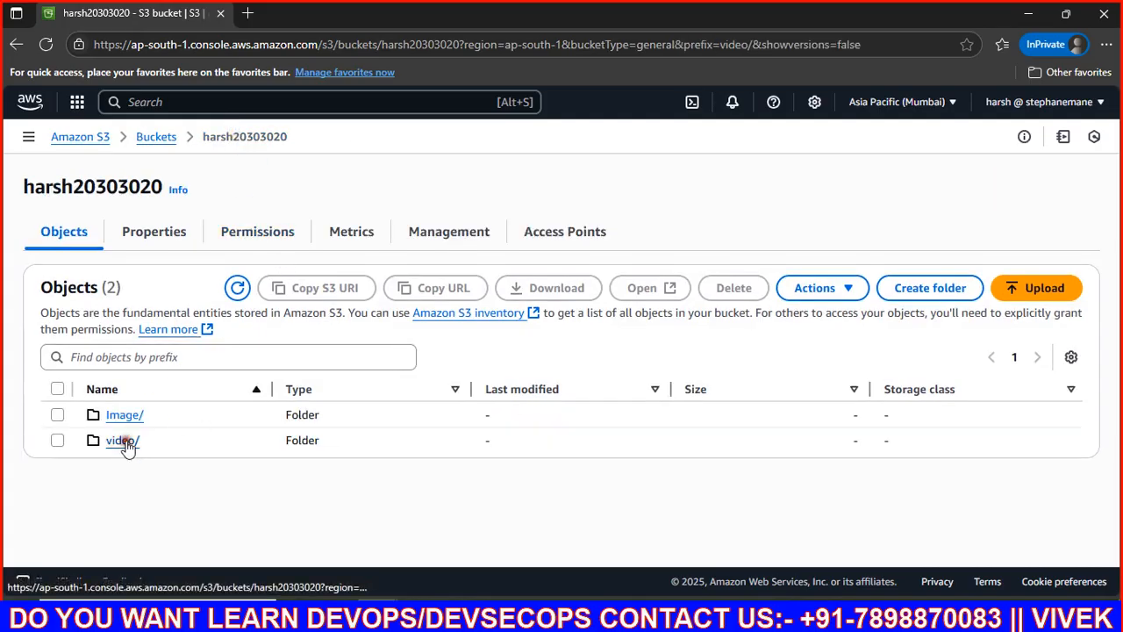
pyautogui.click(558, 470)
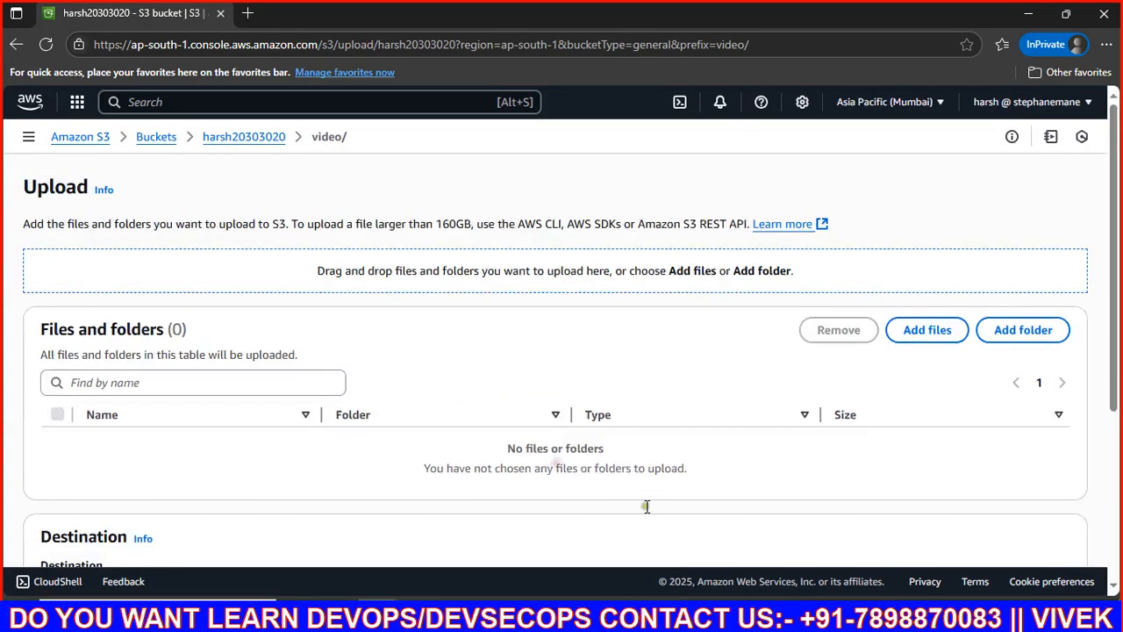
pyautogui.click(923, 340)
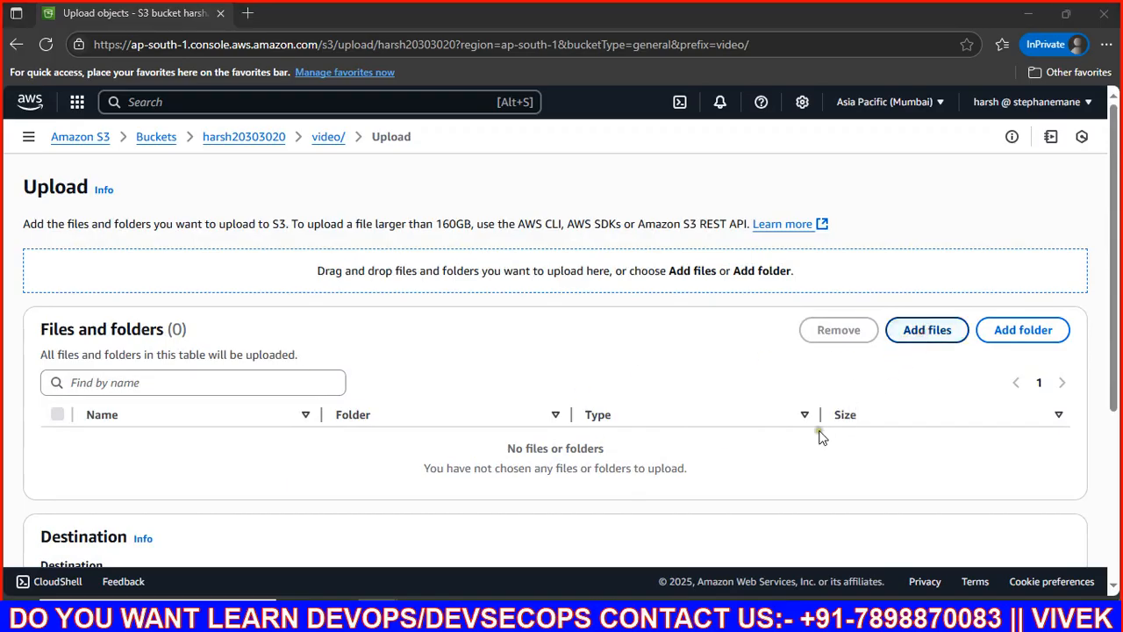
pyautogui.click(185, 316)
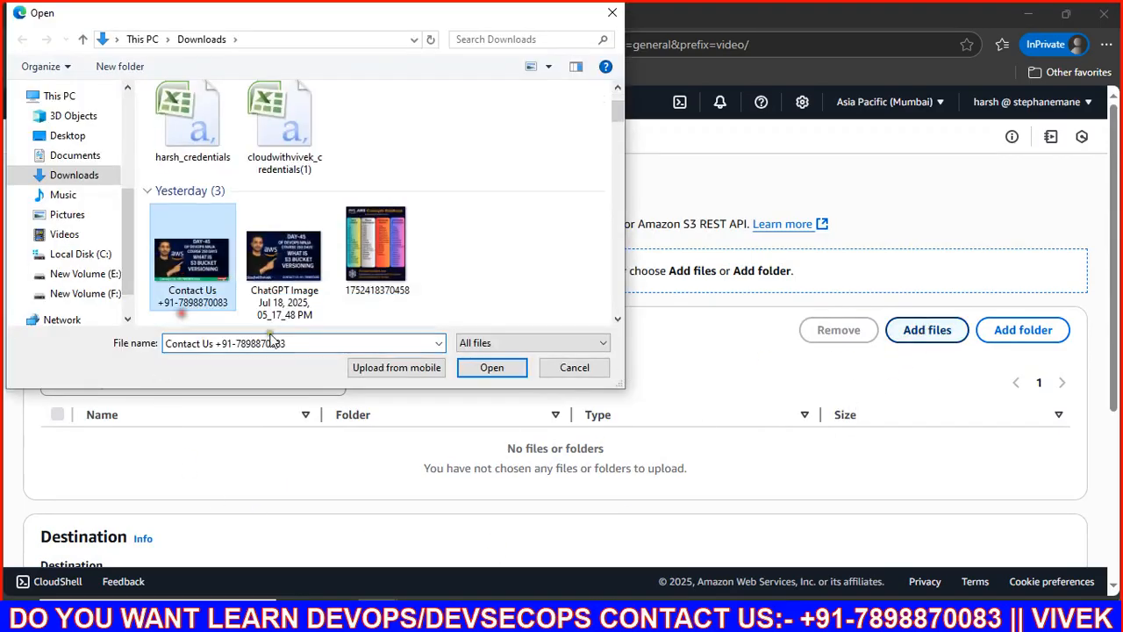
pyautogui.click(492, 366)
pyautogui.scroll(-3, 306, 387)
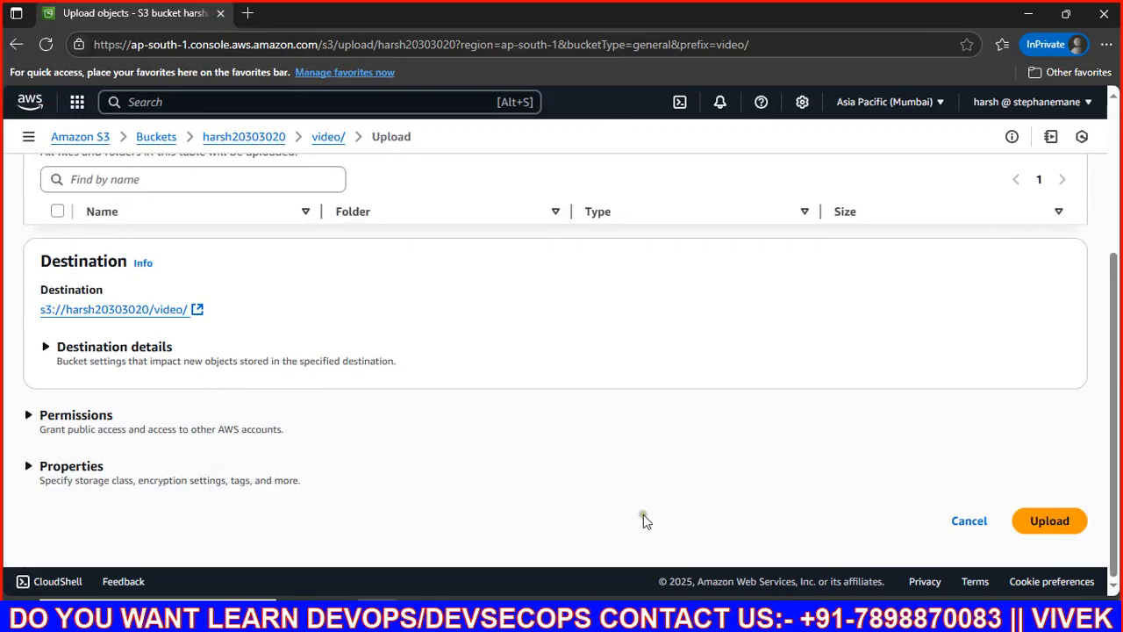
pyautogui.click(1049, 521)
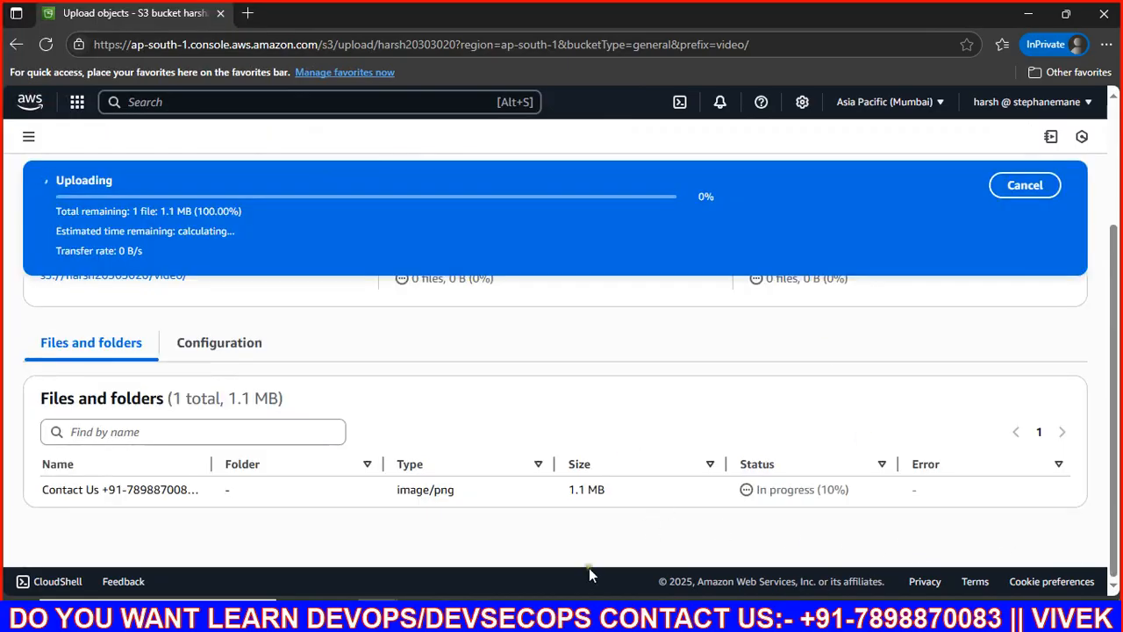
pyautogui.click(582, 614)
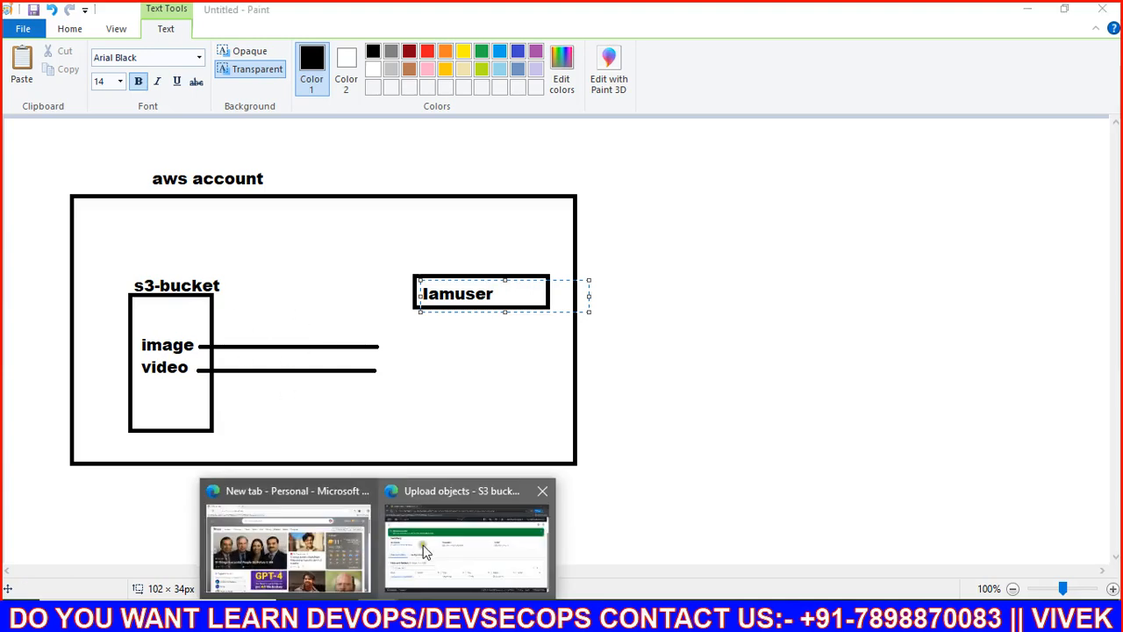
pyautogui.click(430, 544)
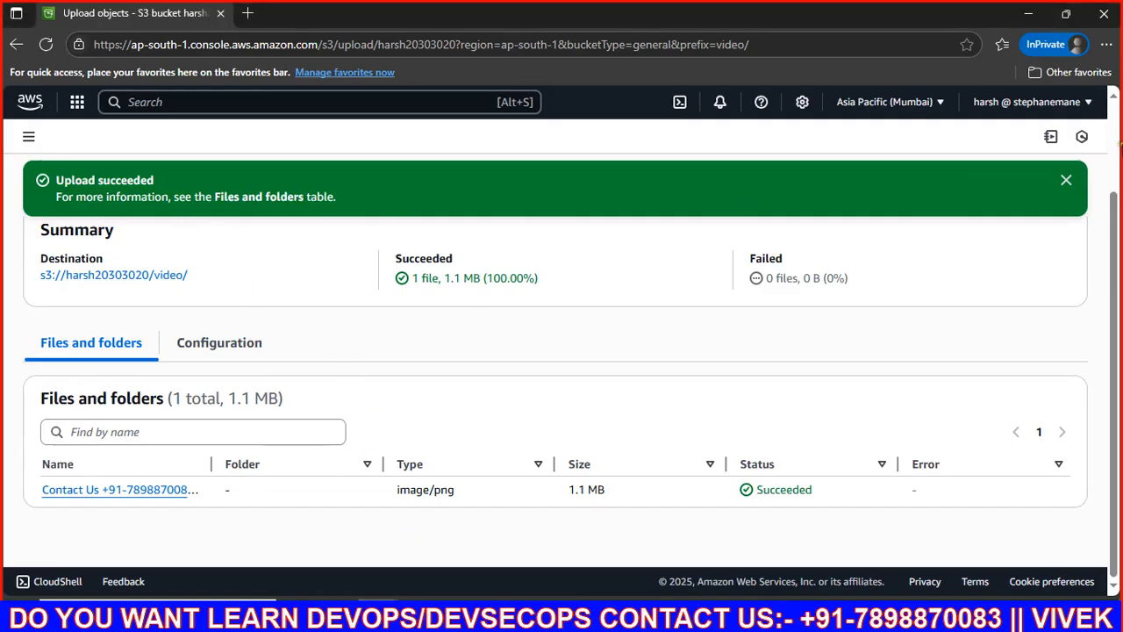
# Step: Dismiss the video/ upload status and navigate back up to the bucket root
pyautogui.click(1066, 179)
pyautogui.scroll(2, 241, 276)
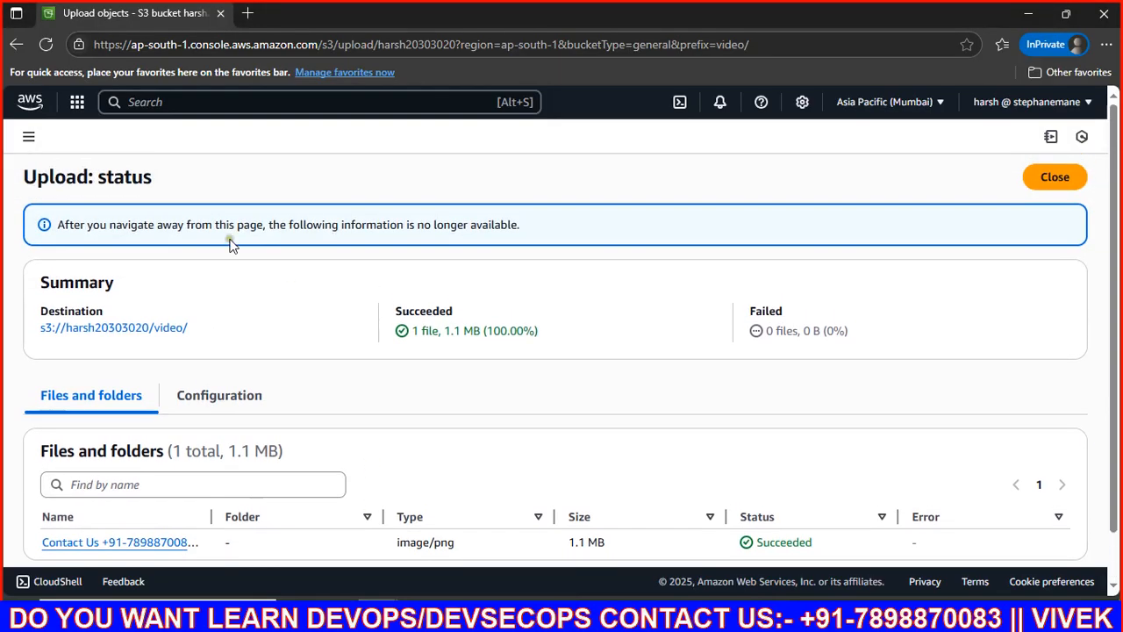
pyautogui.click(1056, 178)
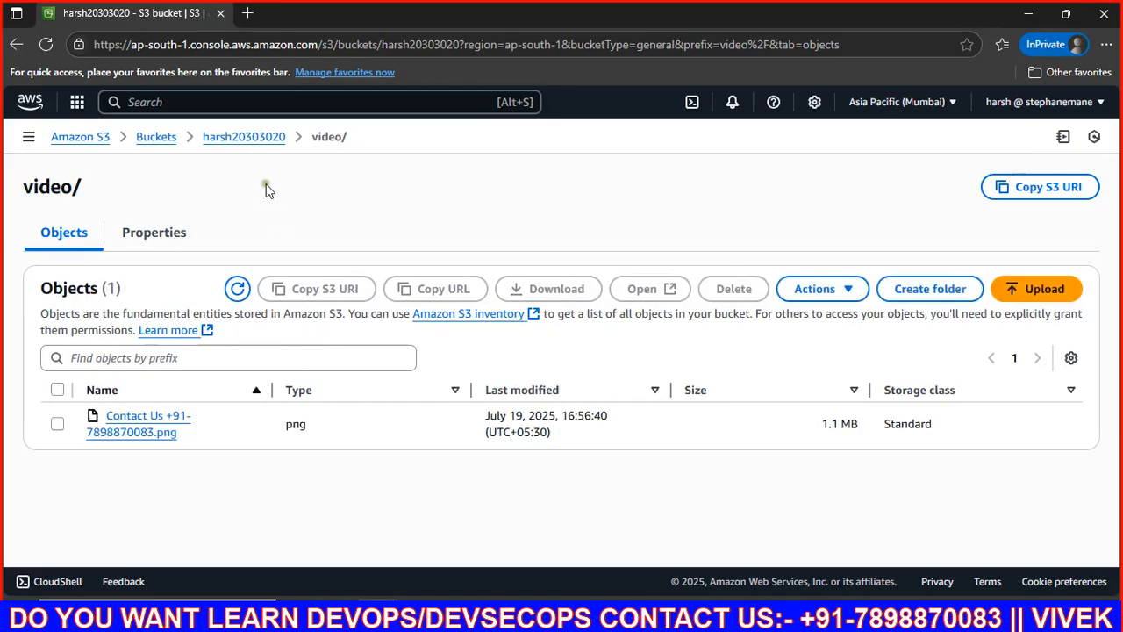
pyautogui.click(248, 141)
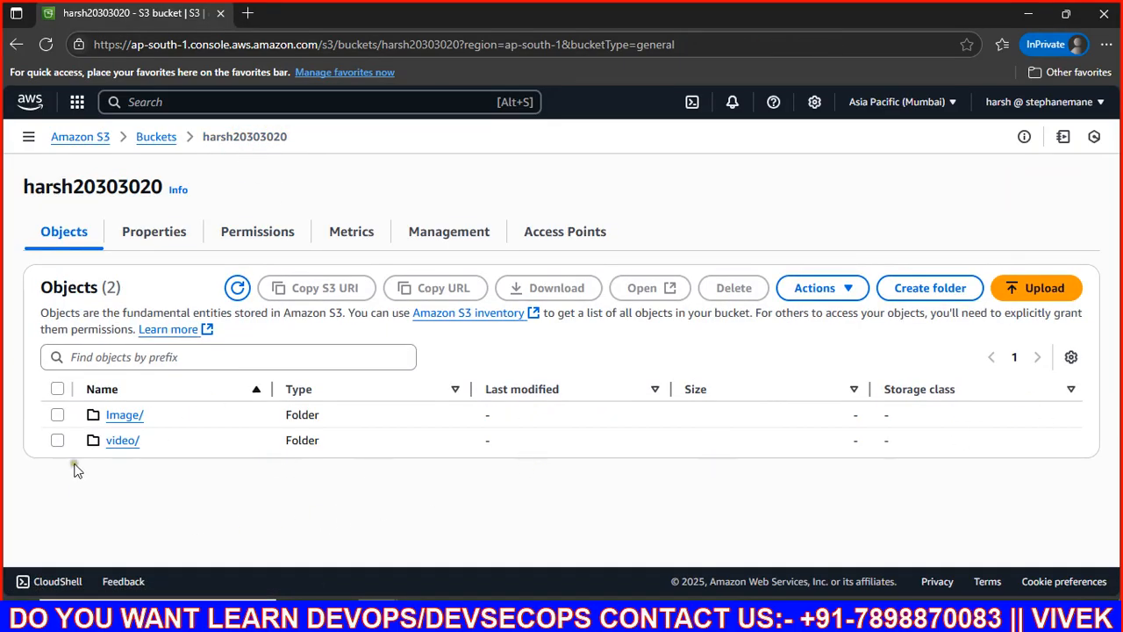
# Step: Start uploading the Contact Us PNG from Downloads into the bucket root
pyautogui.click(1026, 288)
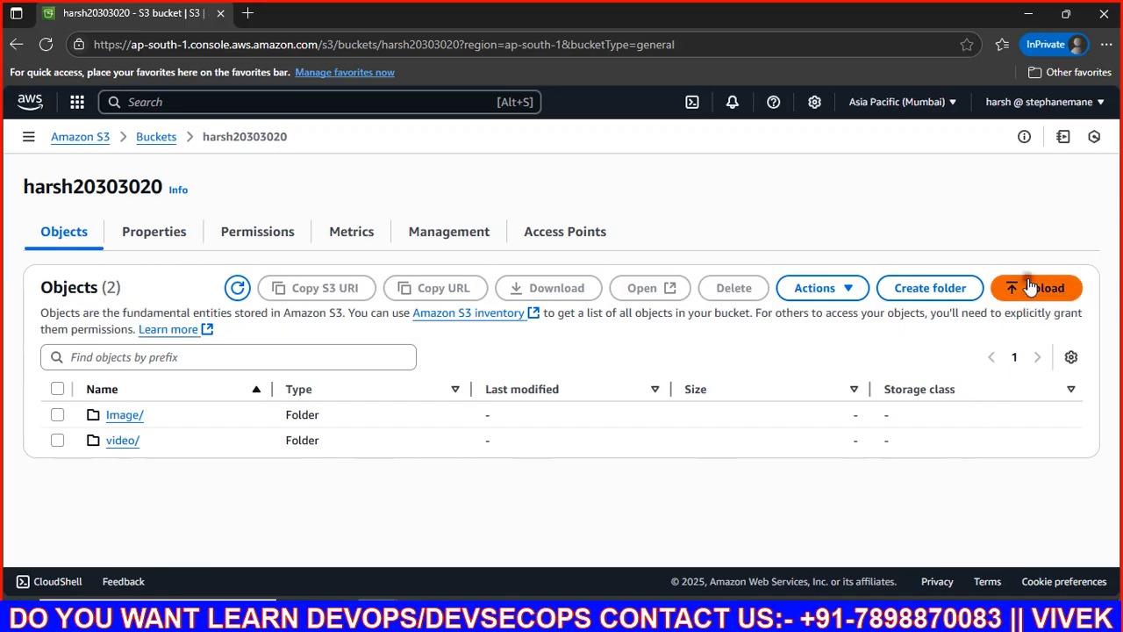
pyautogui.click(926, 330)
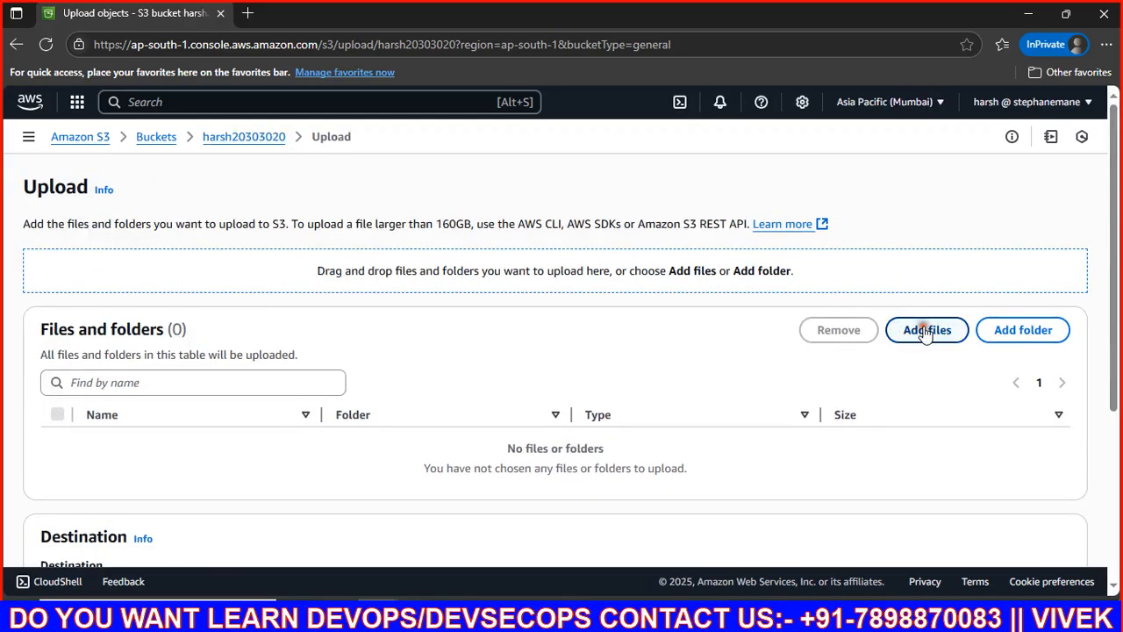
pyautogui.click(192, 285)
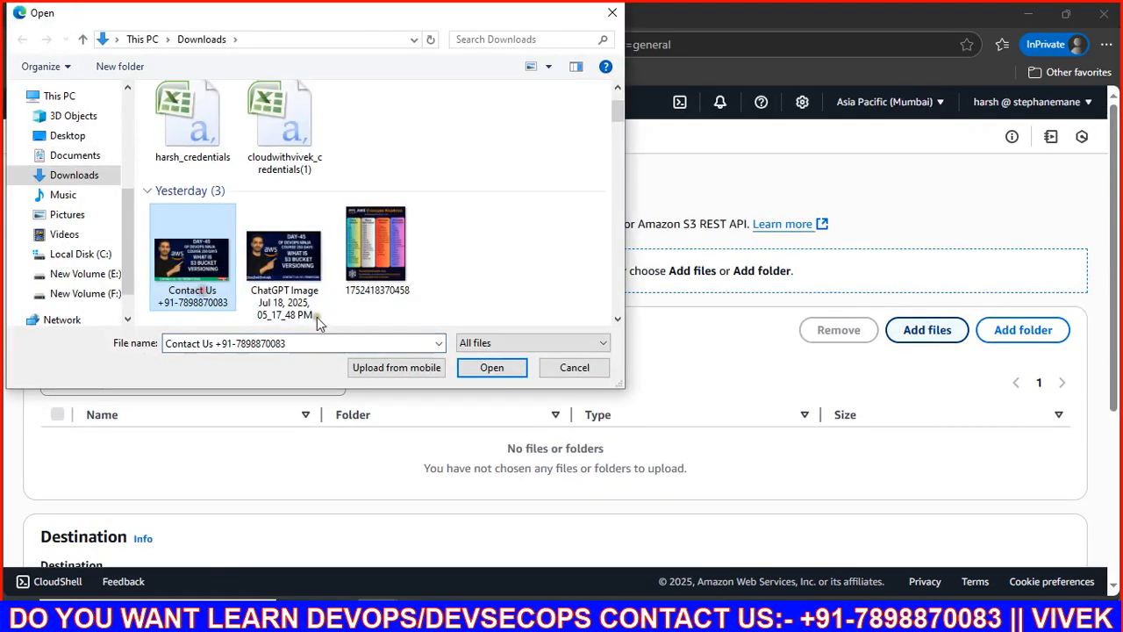
pyautogui.click(494, 370)
pyautogui.scroll(-4, 407, 430)
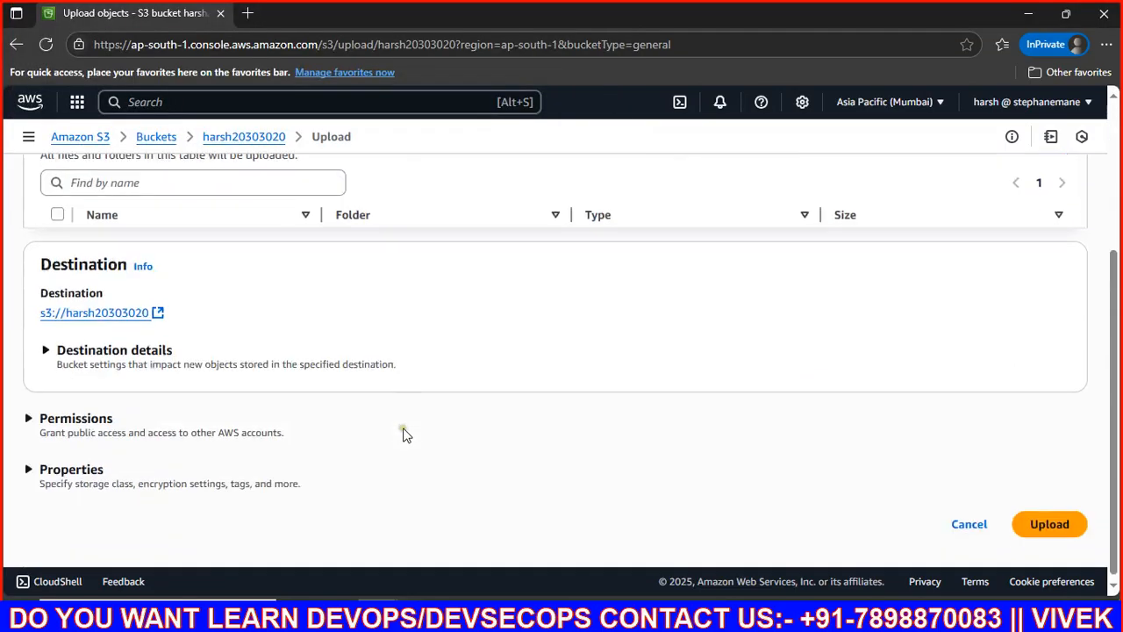
pyautogui.click(1044, 516)
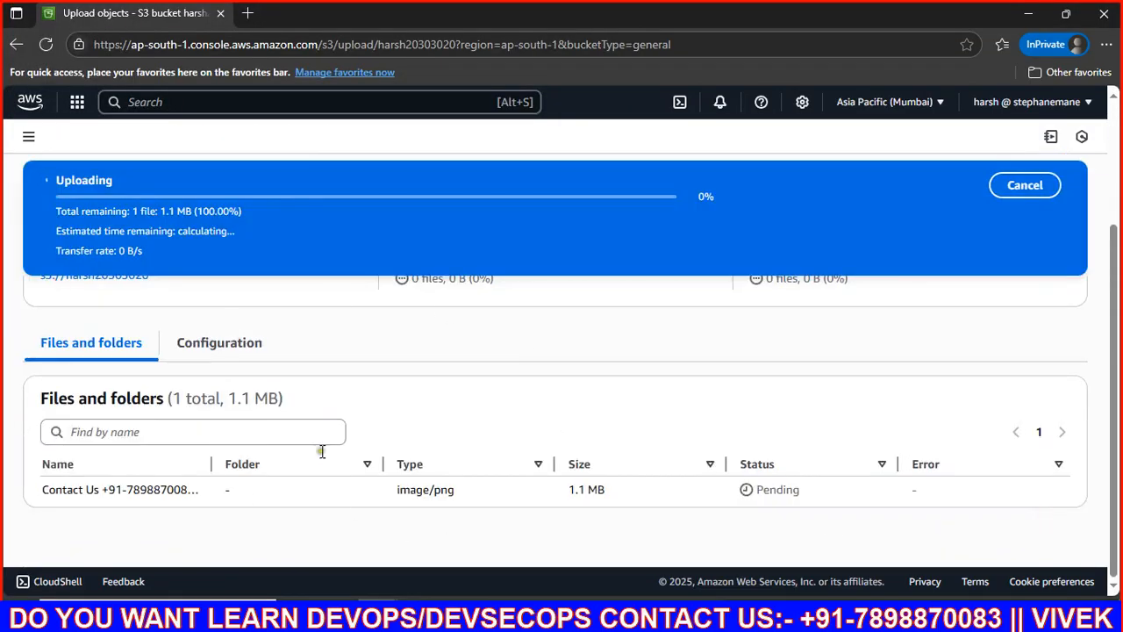
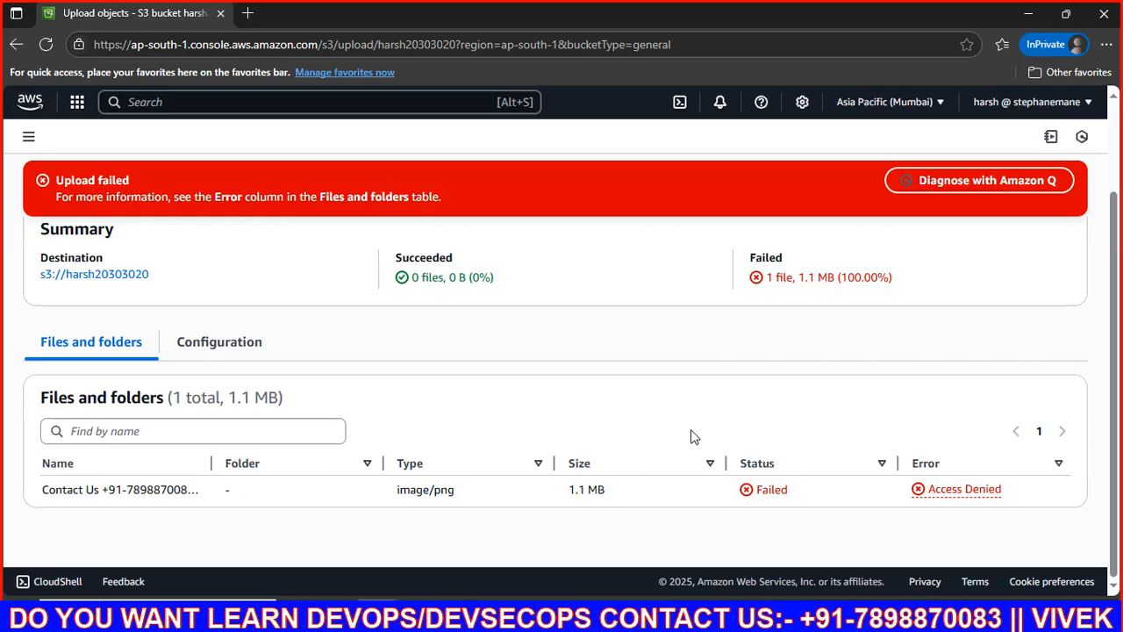
# Step: Close the Access Denied upload report and return to the bucket's Image/ and video/ folders
pyautogui.scroll(2, 701, 300)
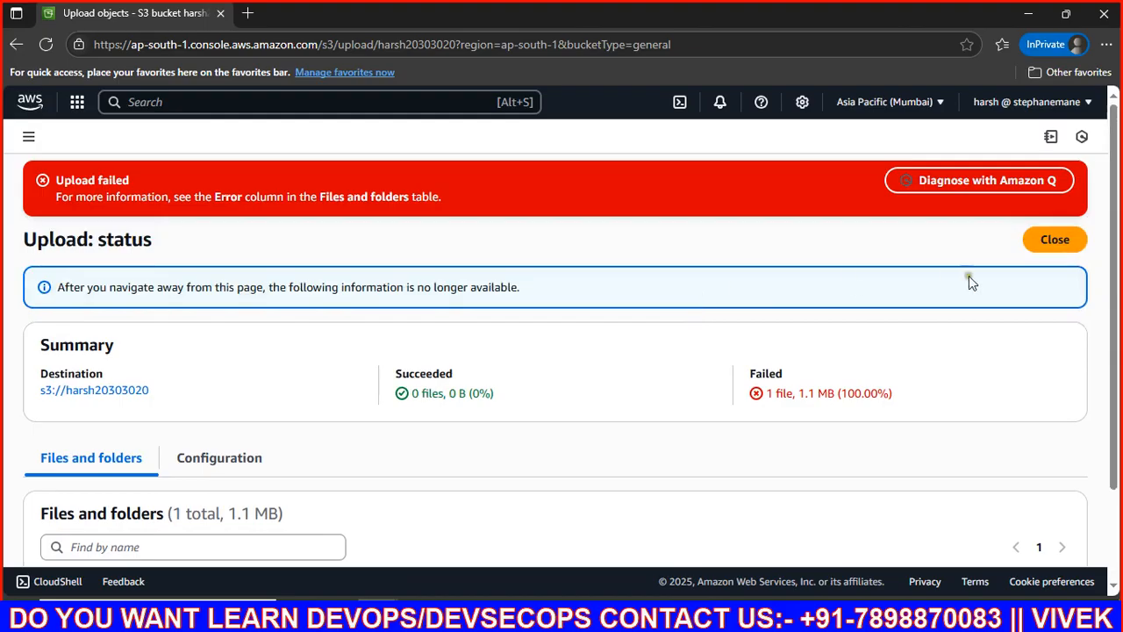
pyautogui.click(1053, 239)
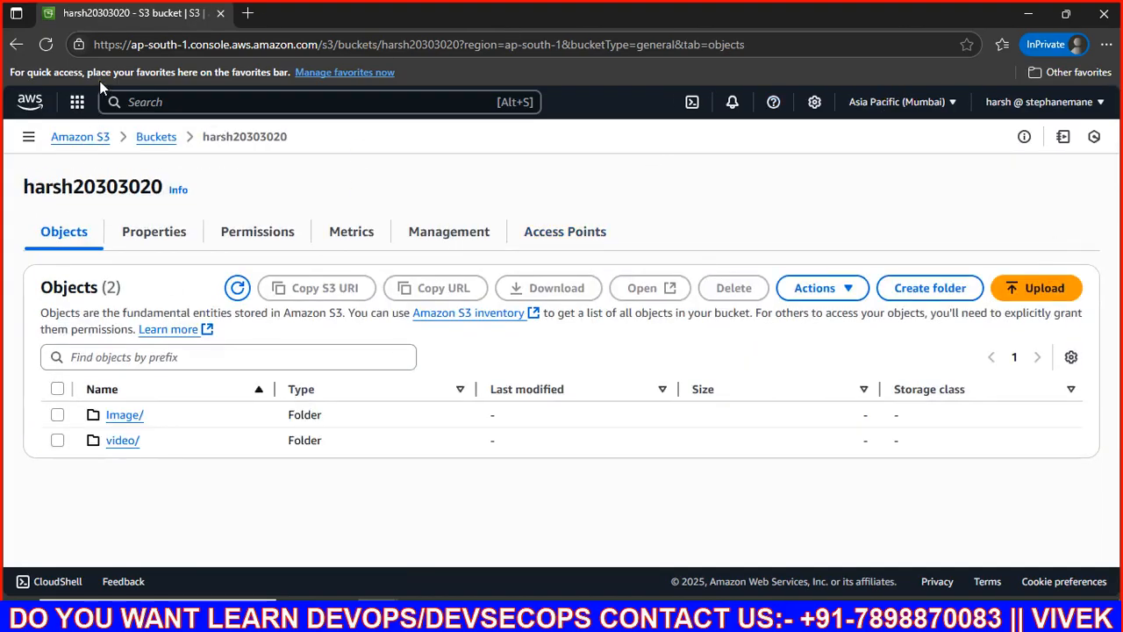
# Step: Try permanently deleting both Image/ and video/ folders; all 4 objects fail with Access denied
pyautogui.click(57, 389)
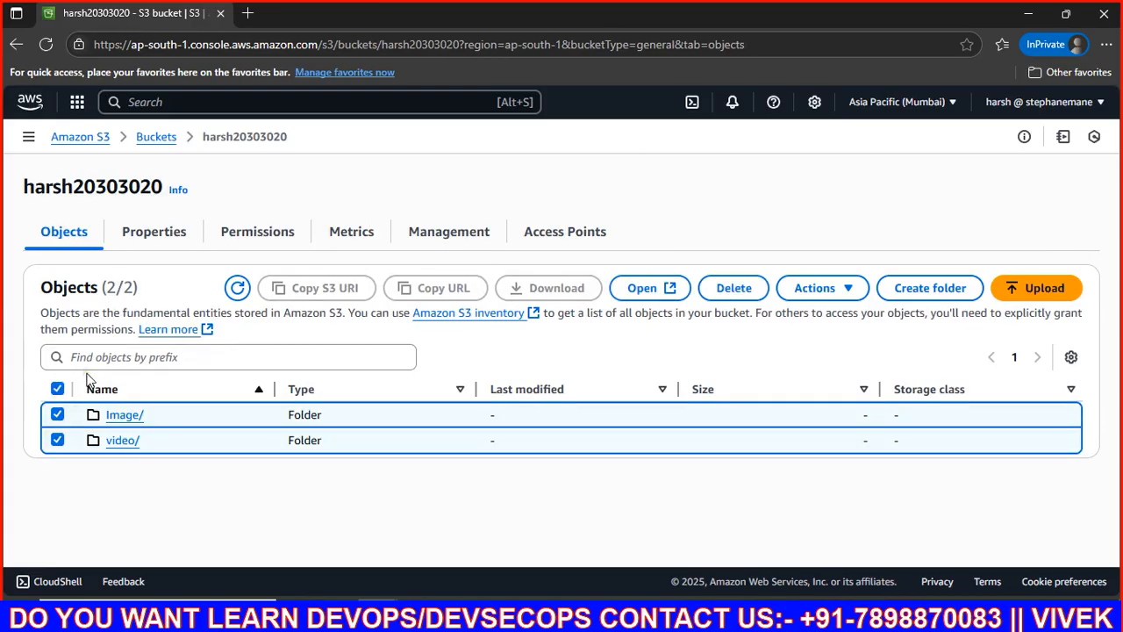
pyautogui.click(734, 289)
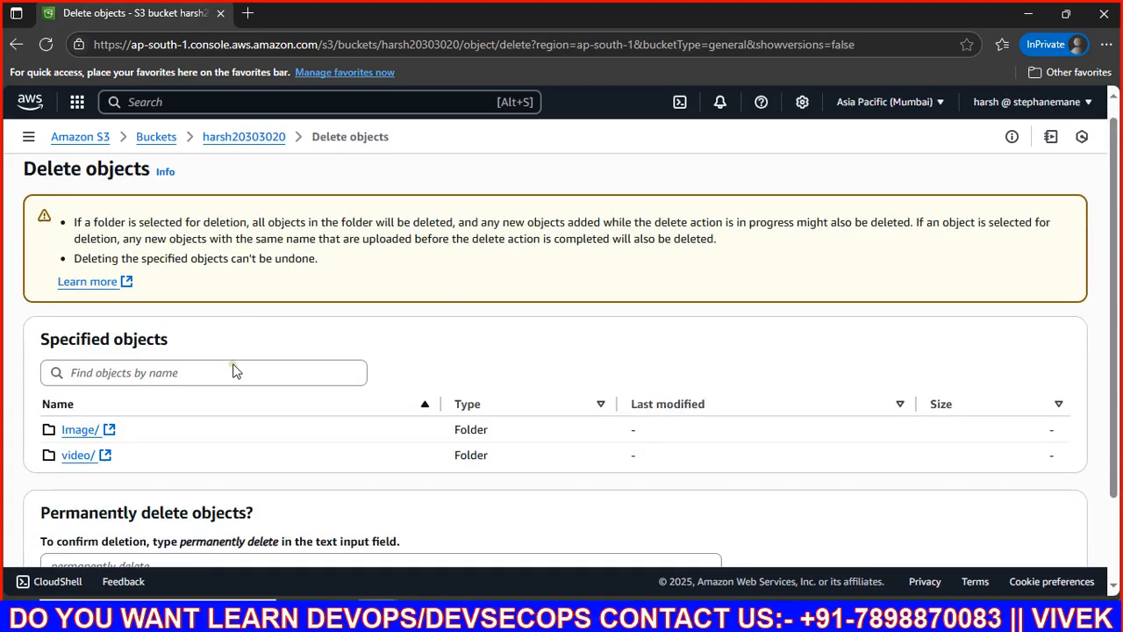
pyautogui.scroll(-2, 237, 364)
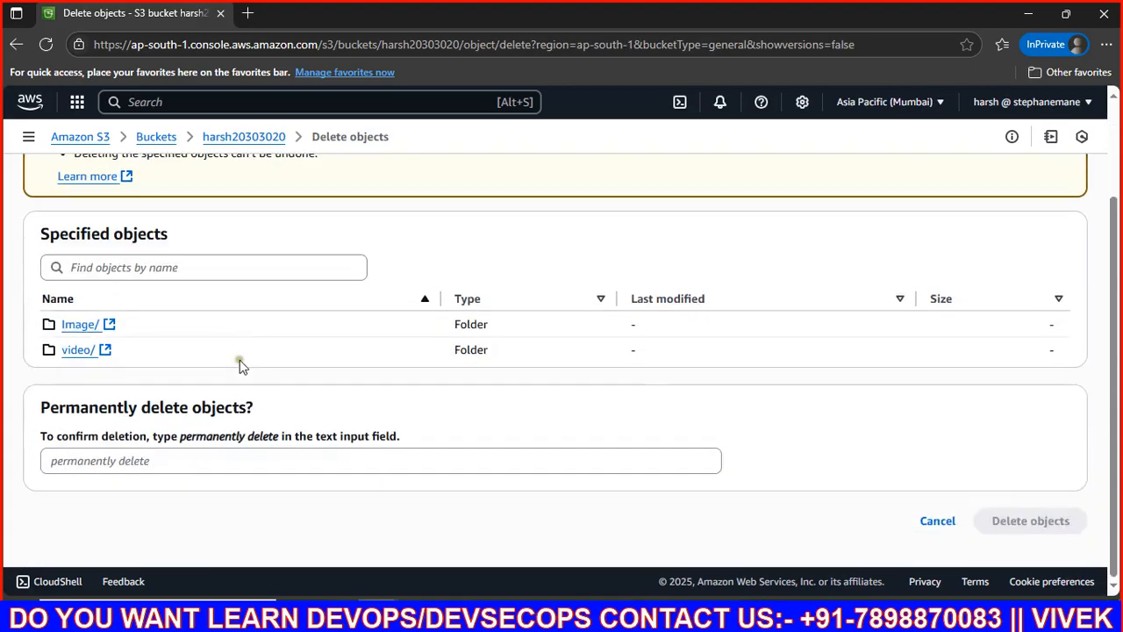
pyautogui.moveTo(181, 441); pyautogui.dragTo(276, 441)
pyautogui.hotkey('ctrl', 'c')
pyautogui.click(165, 456)
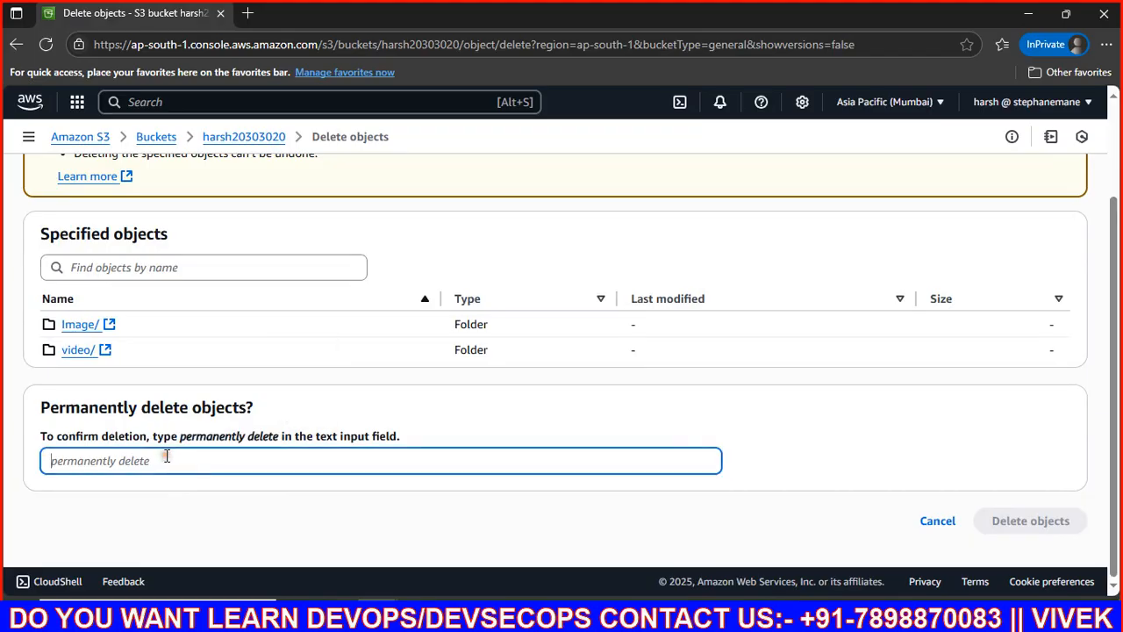
pyautogui.hotkey('ctrl', 'v')
pyautogui.click(998, 530)
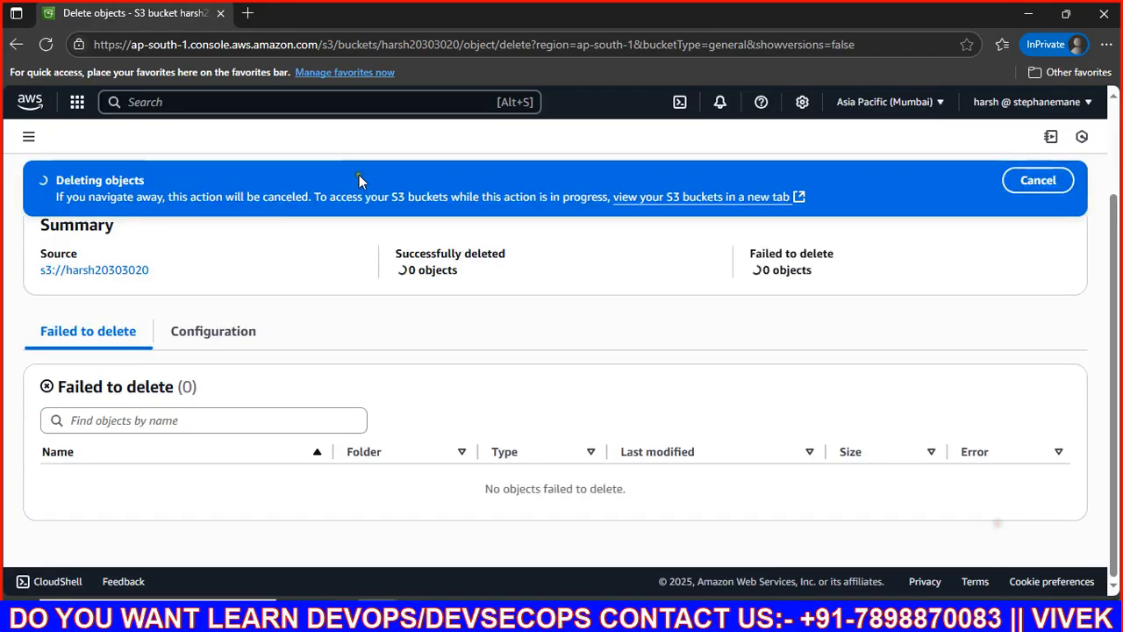
pyautogui.scroll(3, 175, 305)
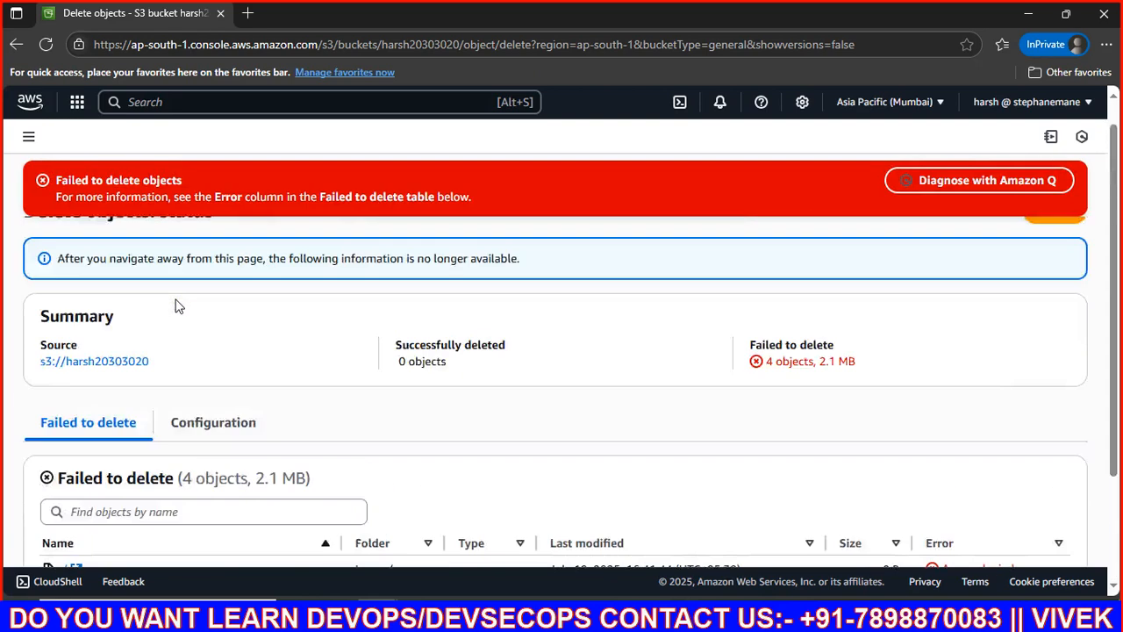
pyautogui.scroll(-3, 175, 305)
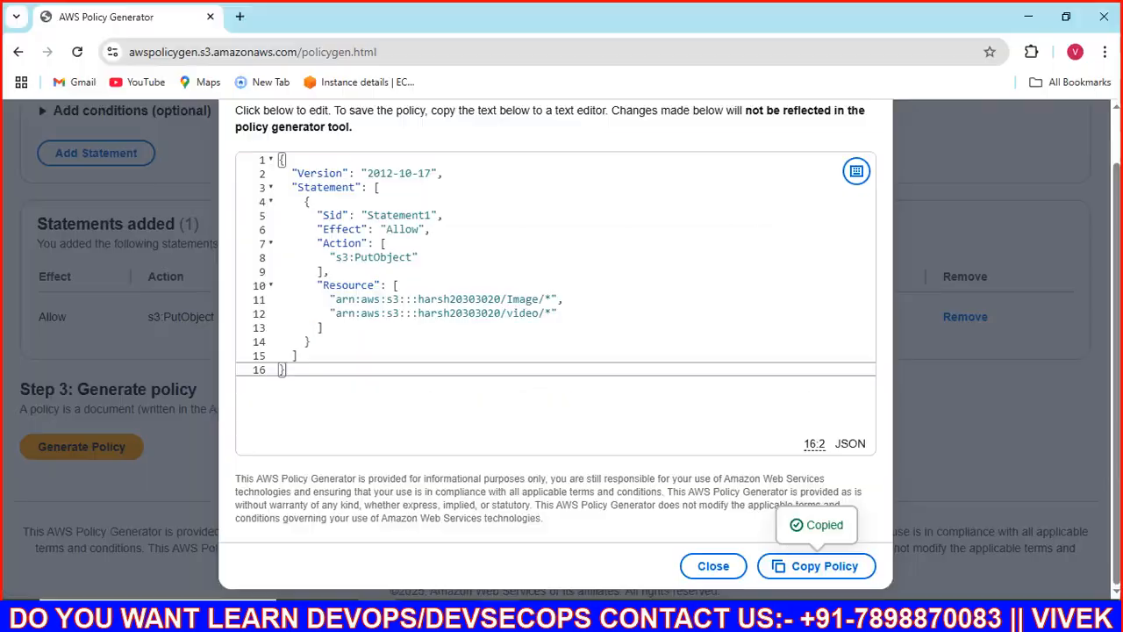
# Step: Close the generated policy preview and choose Amazon S3 as the service for a new statement
pyautogui.click(710, 567)
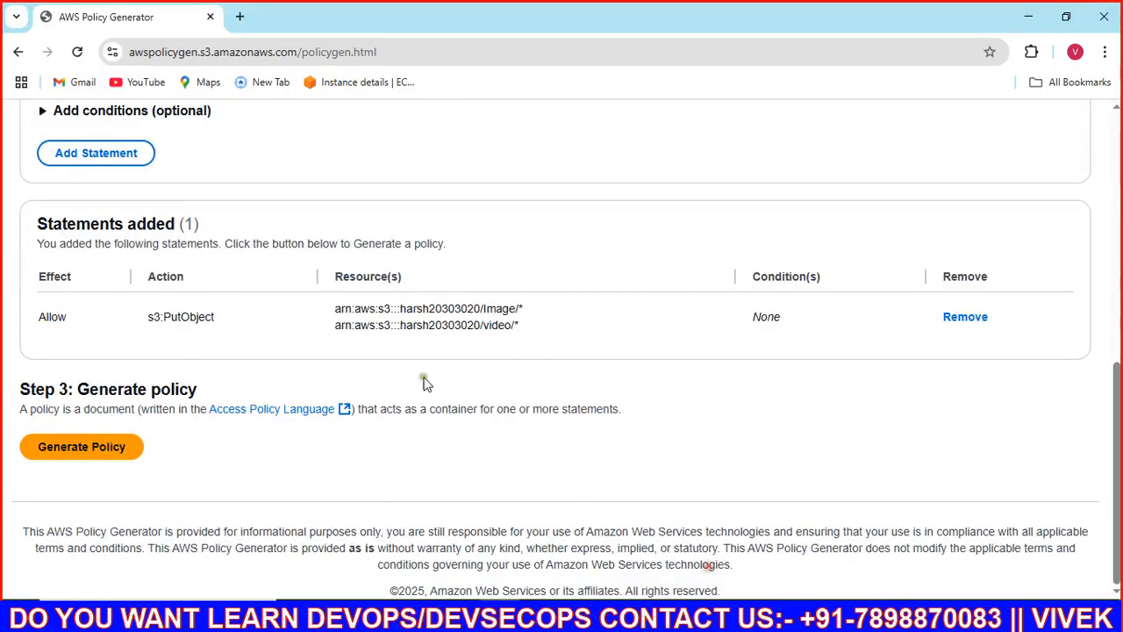
pyautogui.scroll(2, 230, 273)
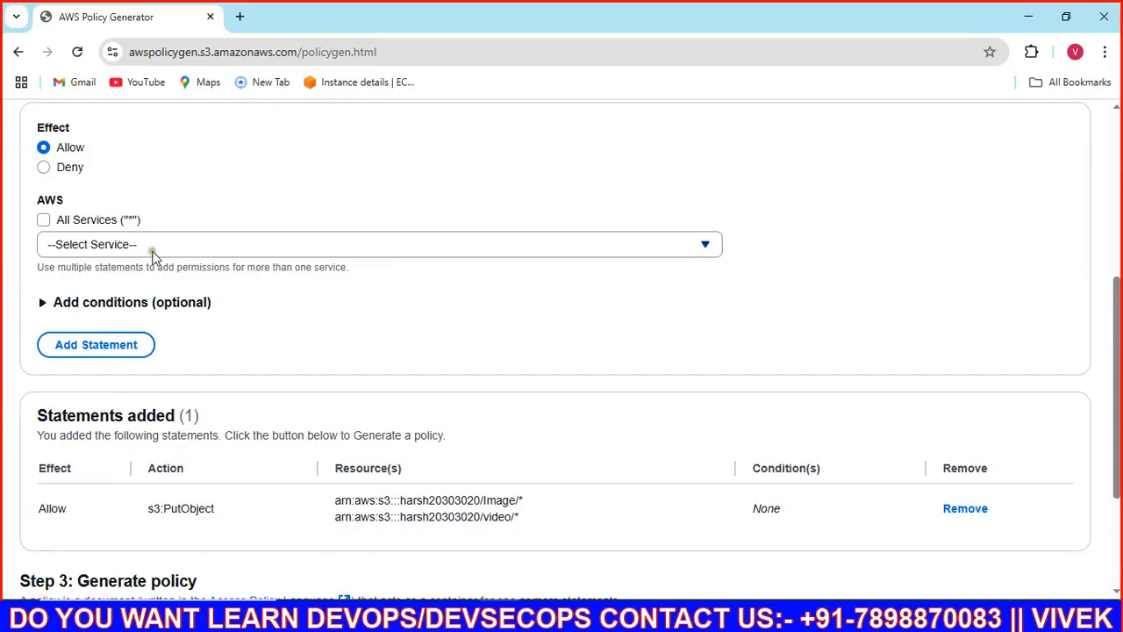
pyautogui.scroll(2, 151, 253)
pyautogui.scroll(-4, 180, 261)
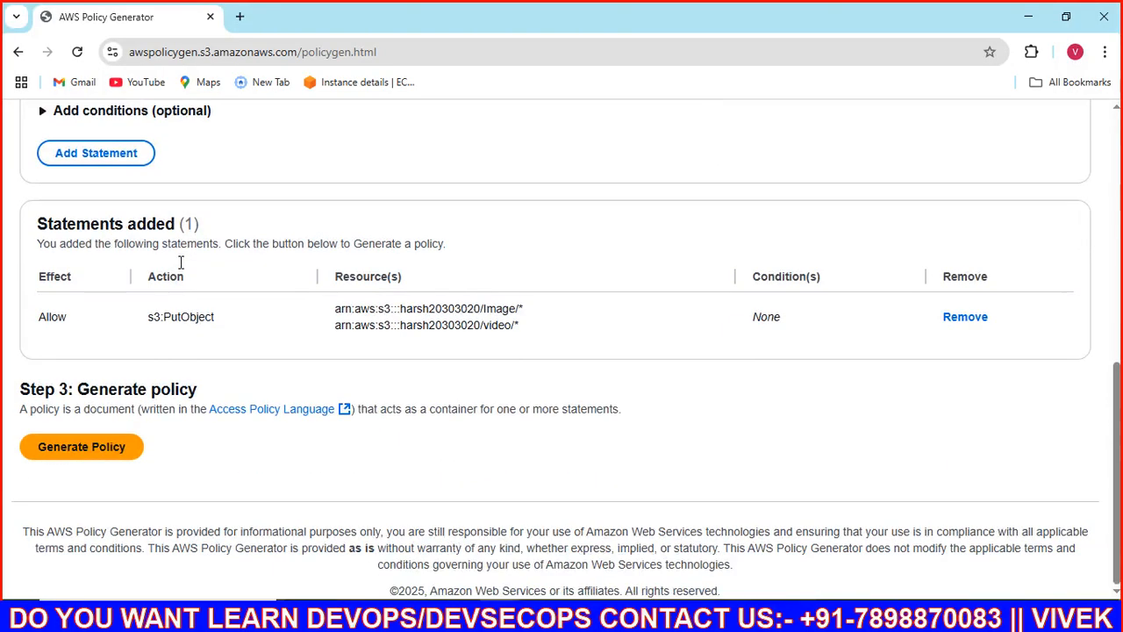
pyautogui.scroll(2, 180, 262)
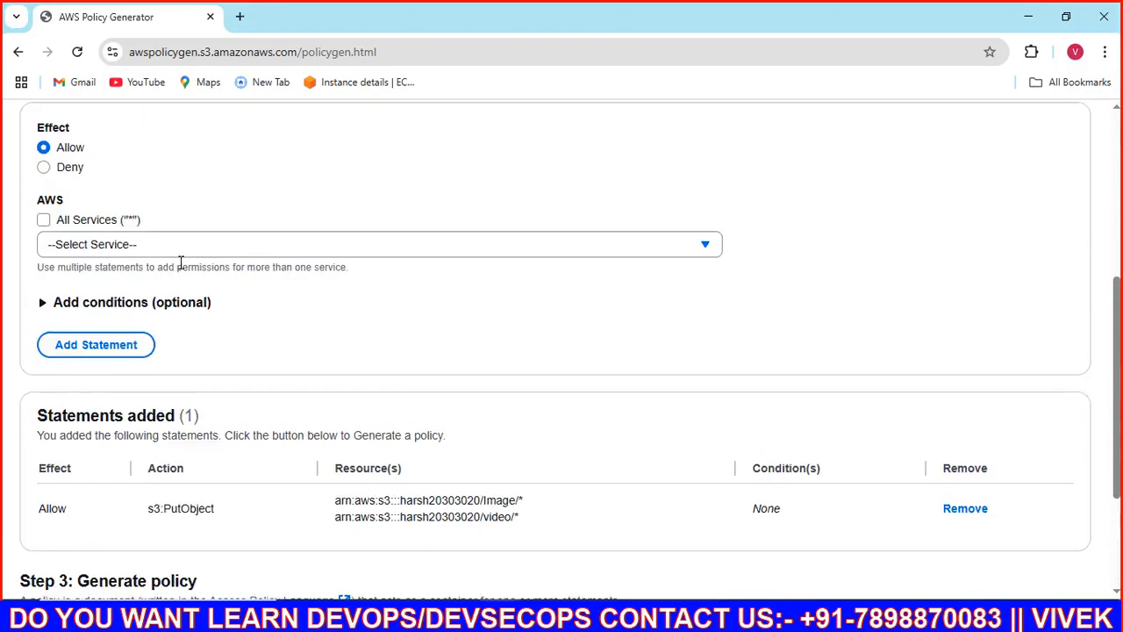
pyautogui.scroll(2, 145, 272)
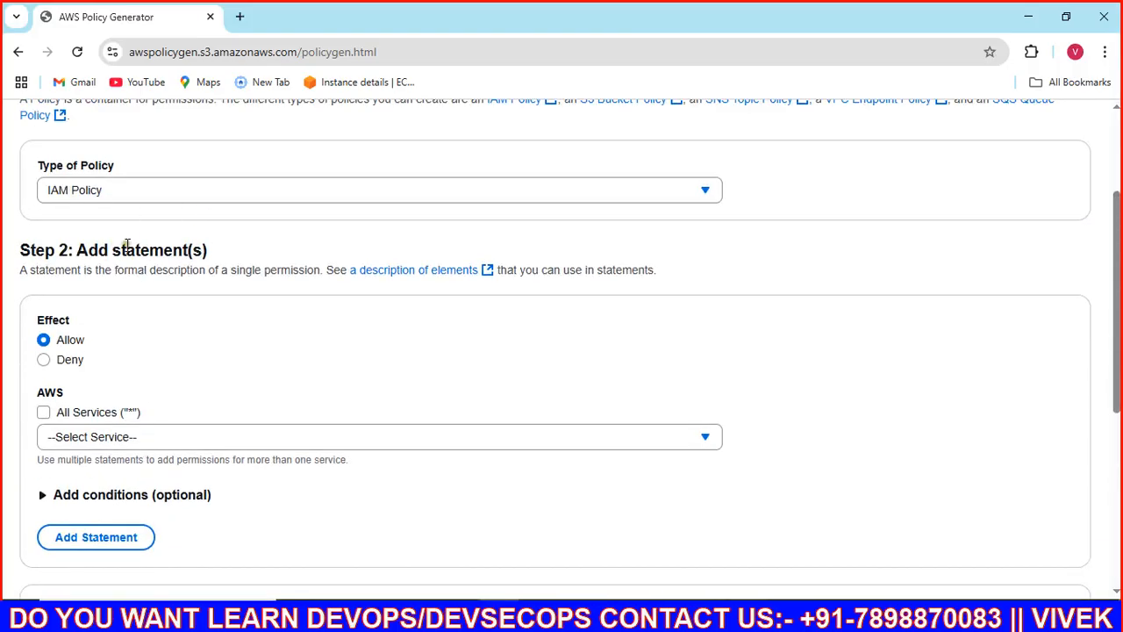
pyautogui.scroll(2, 131, 247)
pyautogui.scroll(-2, 132, 260)
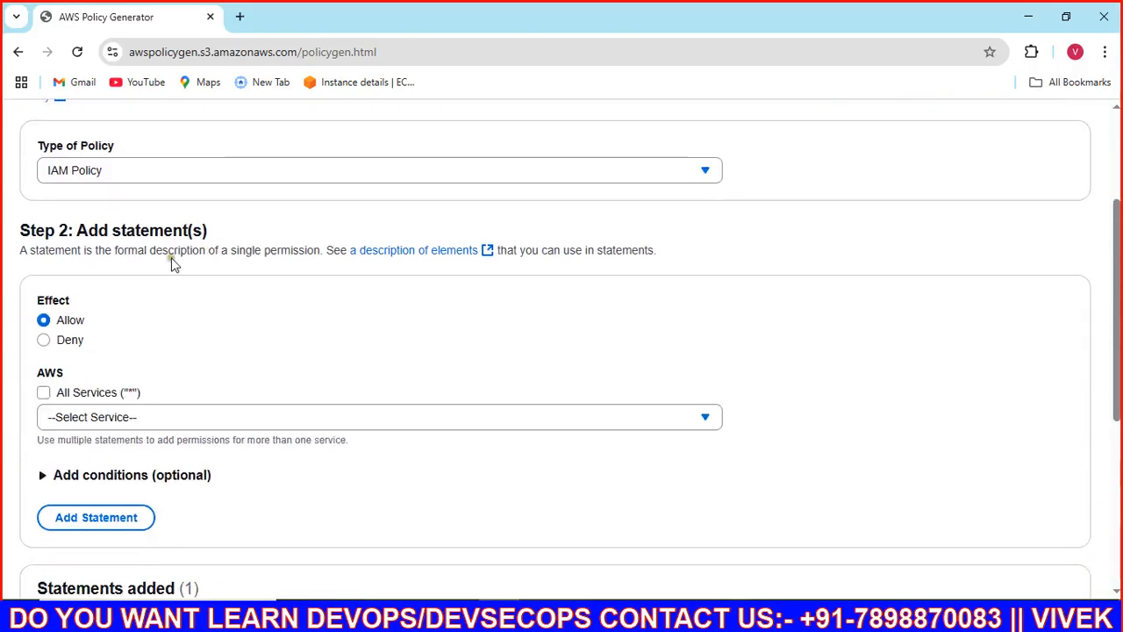
pyautogui.click(123, 428)
pyautogui.write('s3')
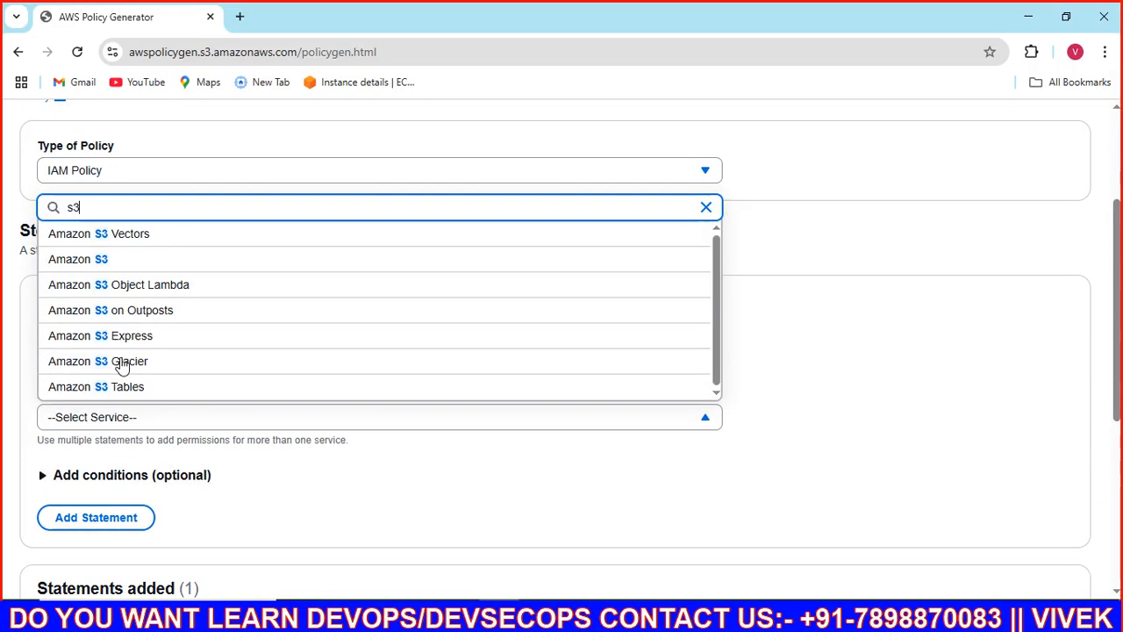
pyautogui.click(117, 259)
# Step: Filter the S3 actions by 'de' and select DeleteObject for the statement
pyautogui.scroll(-2, 159, 274)
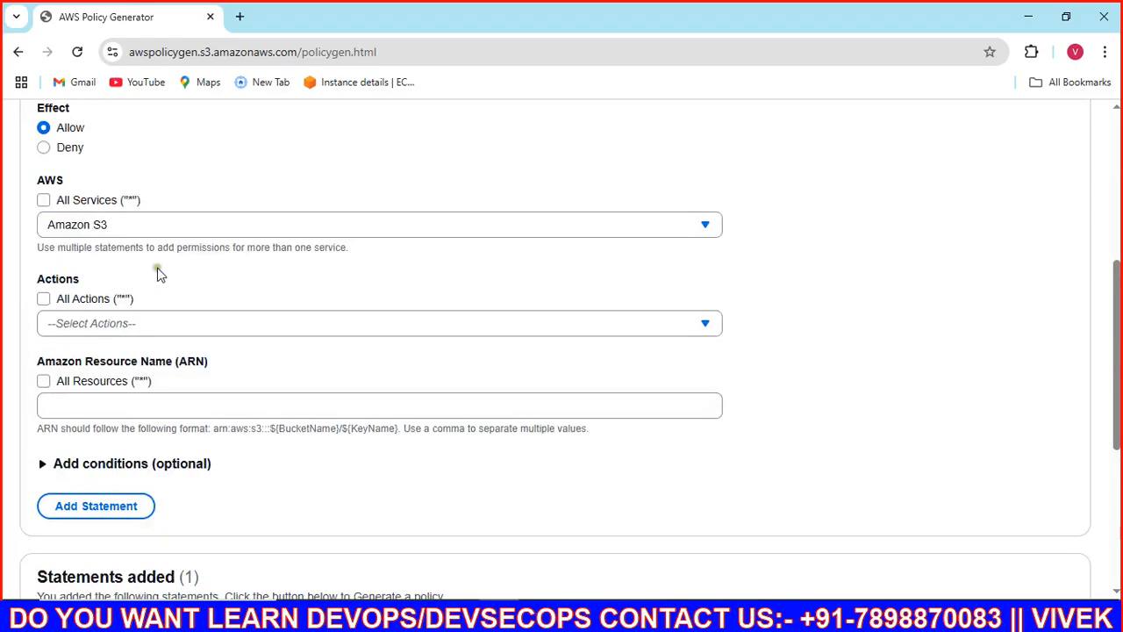
pyautogui.click(145, 332)
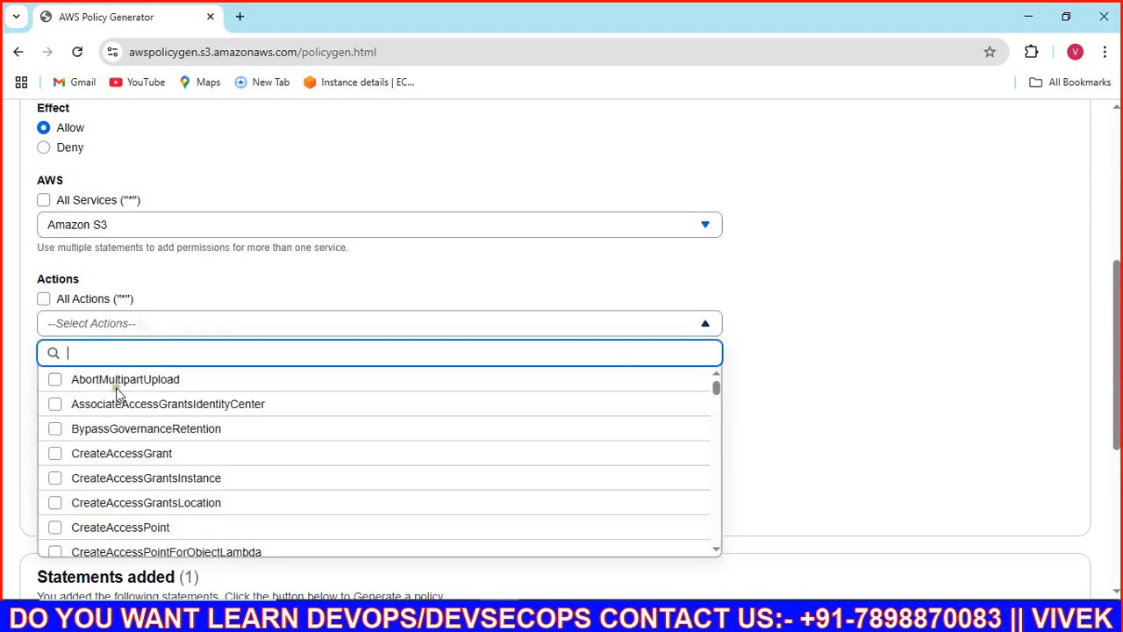
pyautogui.write('de')
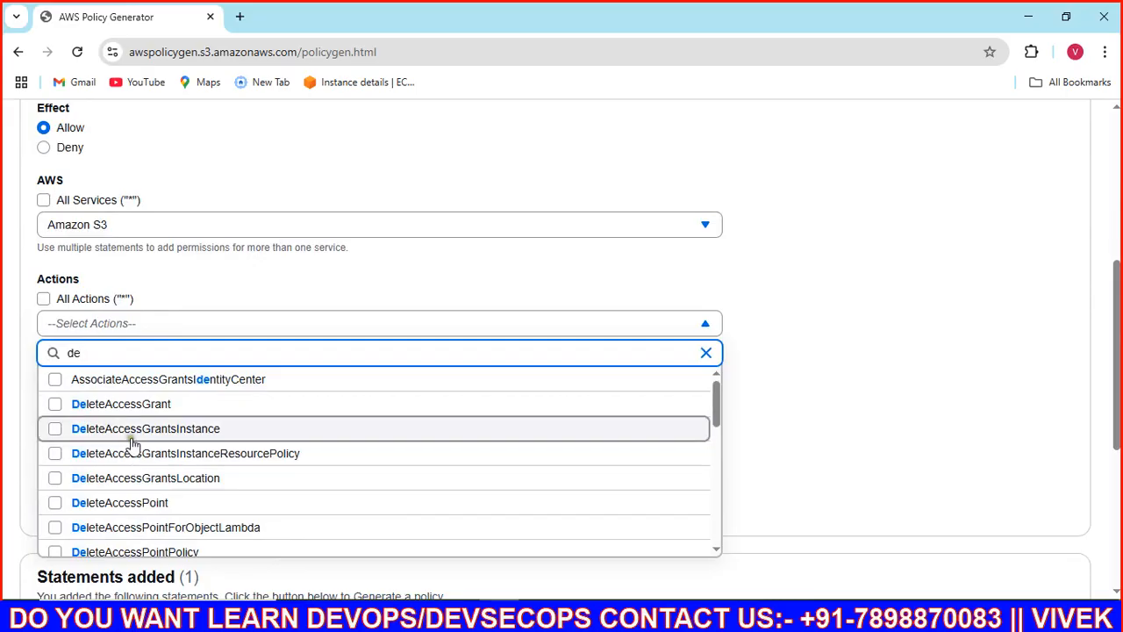
pyautogui.scroll(-2, 136, 421)
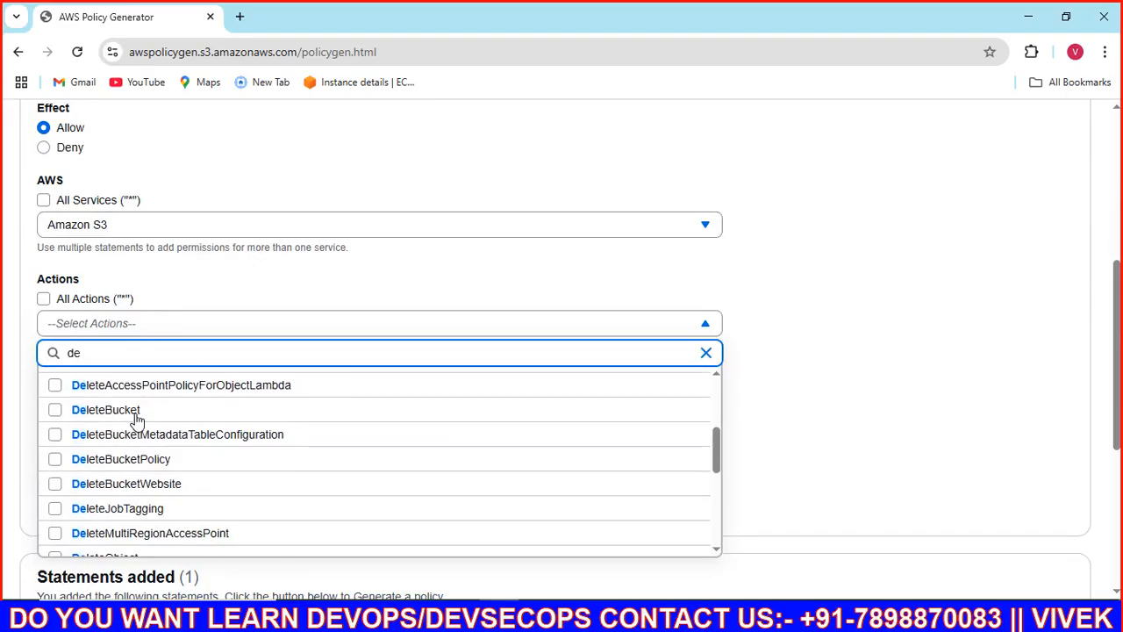
pyautogui.scroll(-2, 136, 421)
pyautogui.scroll(-2, 136, 421)
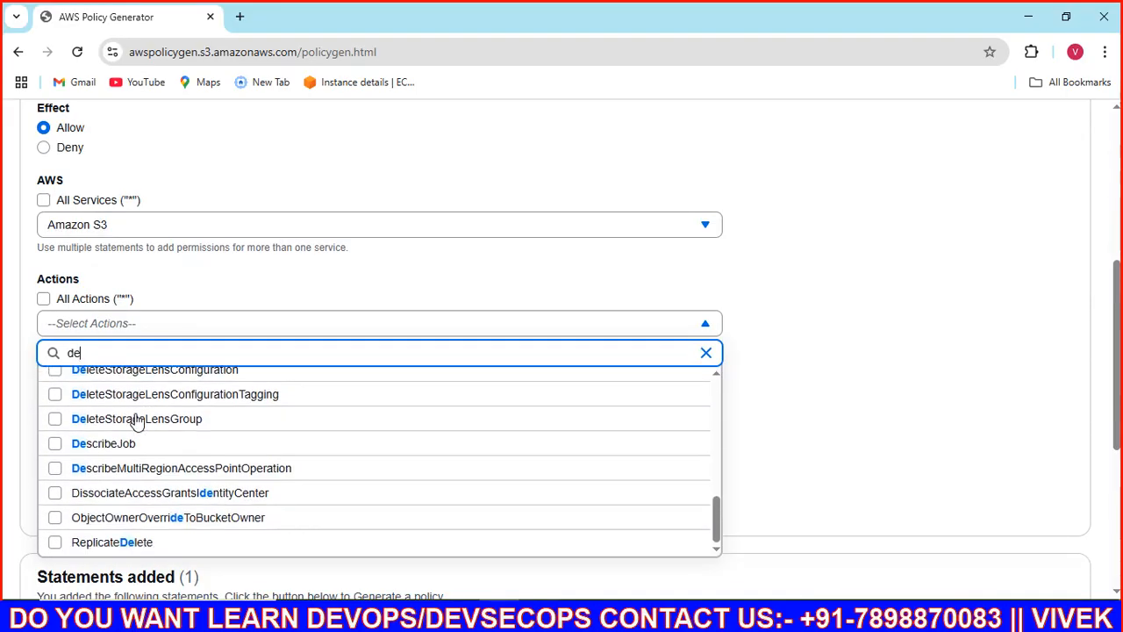
pyautogui.scroll(-2, 138, 421)
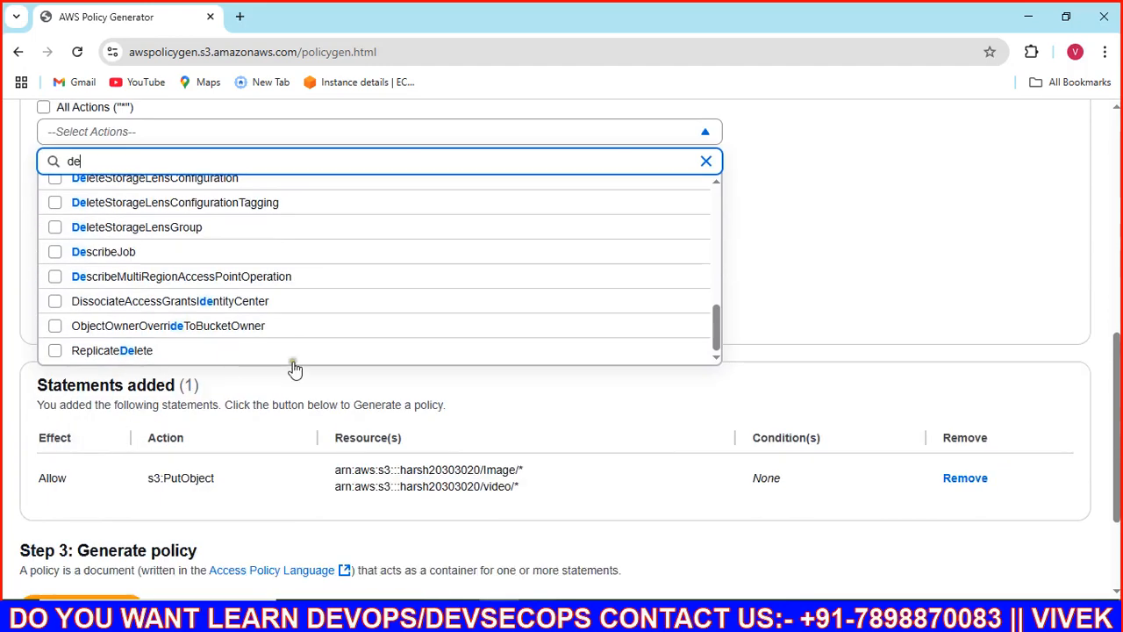
pyautogui.scroll(2, 294, 367)
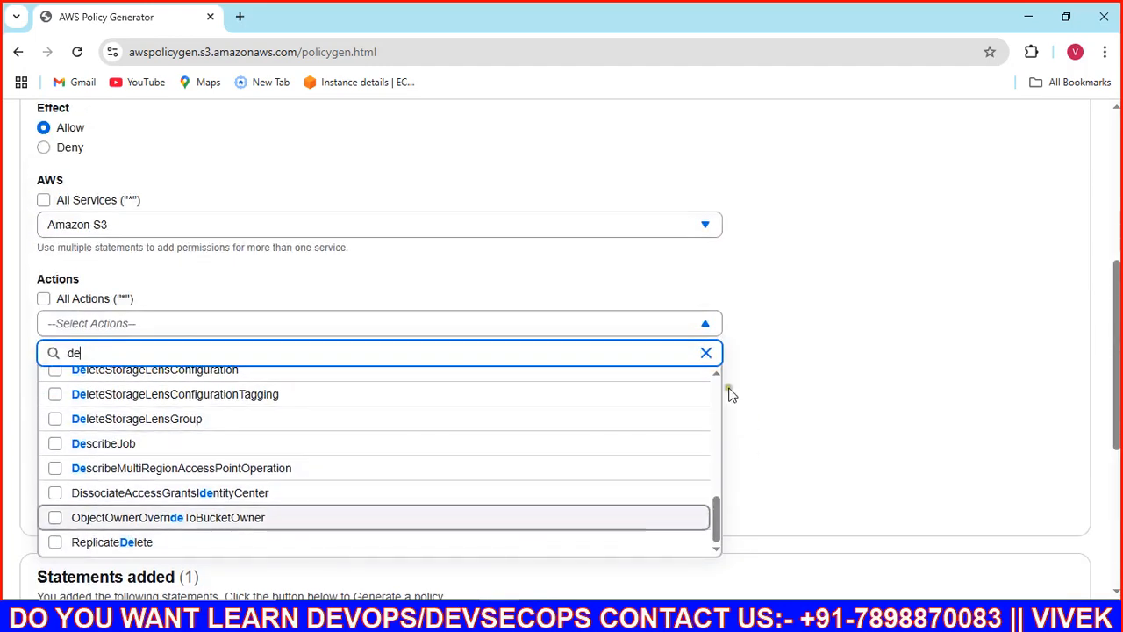
pyautogui.click(716, 377)
pyautogui.click(716, 377)
pyautogui.click(716, 376)
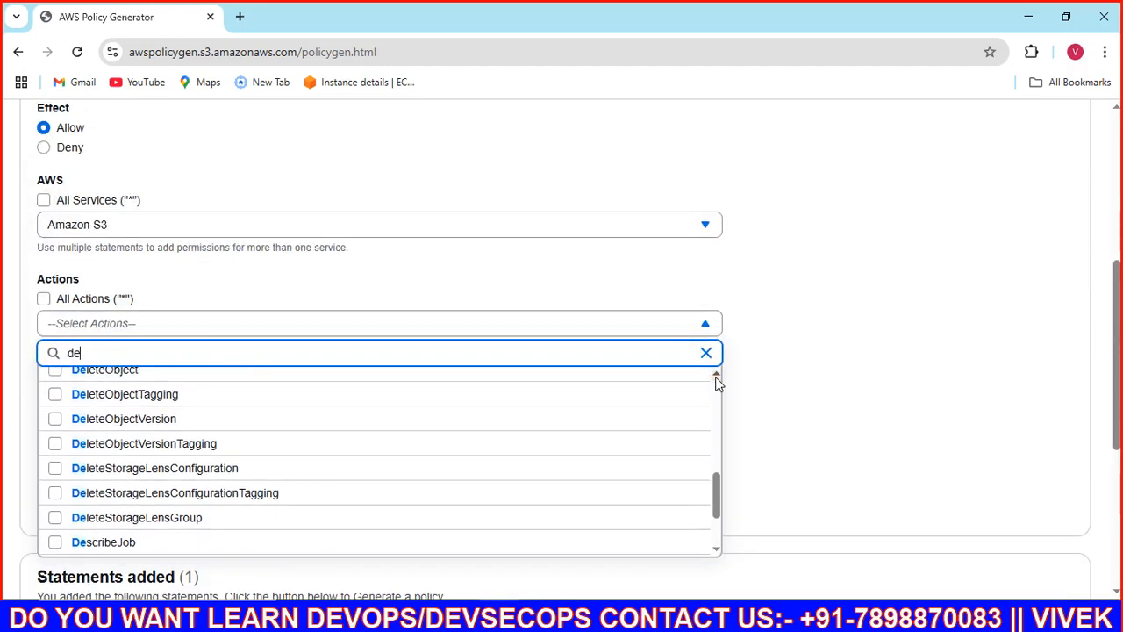
pyautogui.click(715, 376)
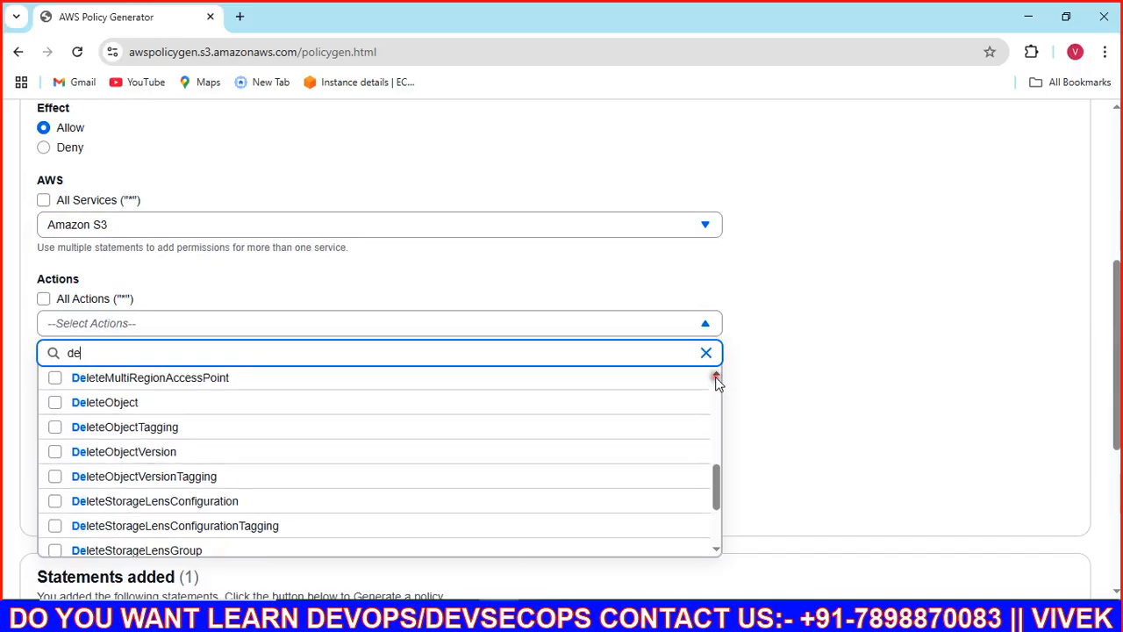
pyautogui.click(55, 403)
pyautogui.click(869, 415)
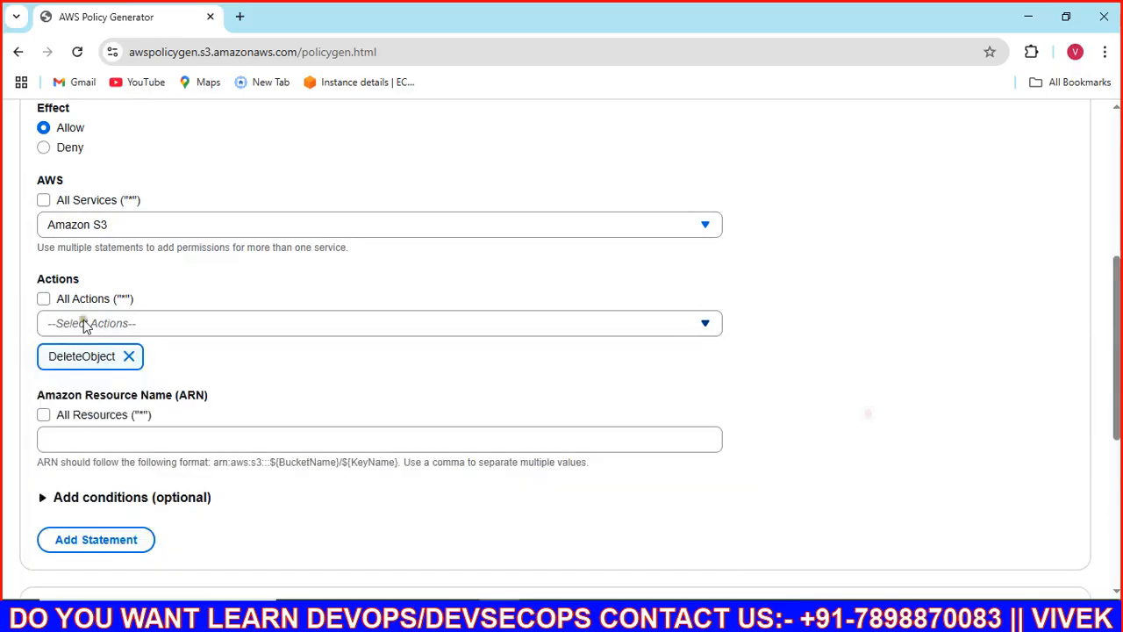
pyautogui.scroll(-3, 73, 384)
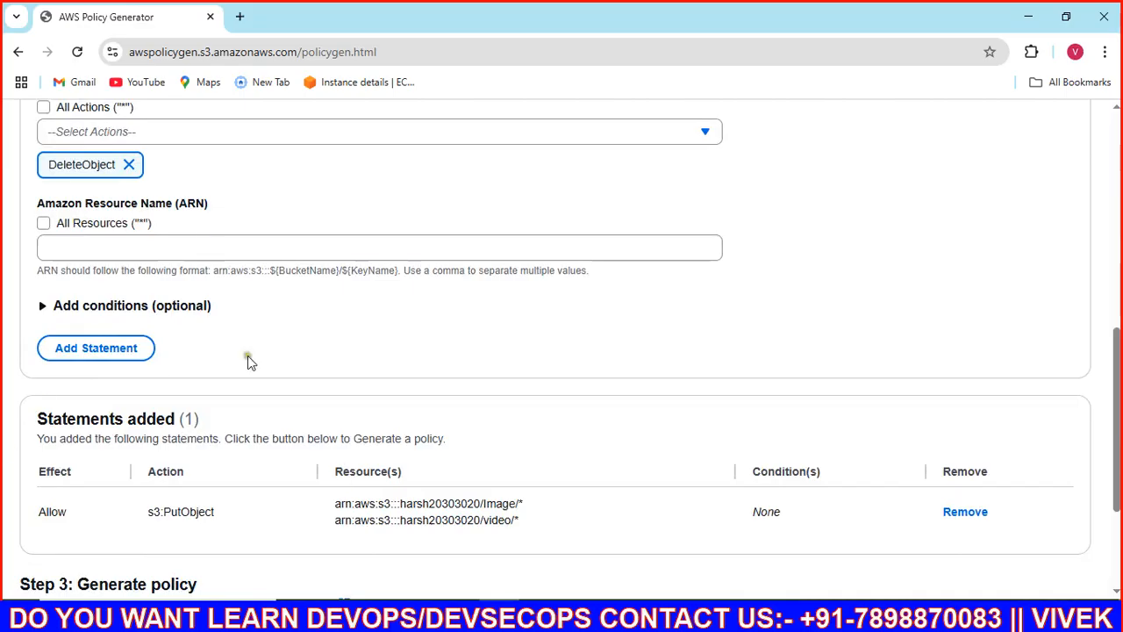
pyautogui.click(97, 250)
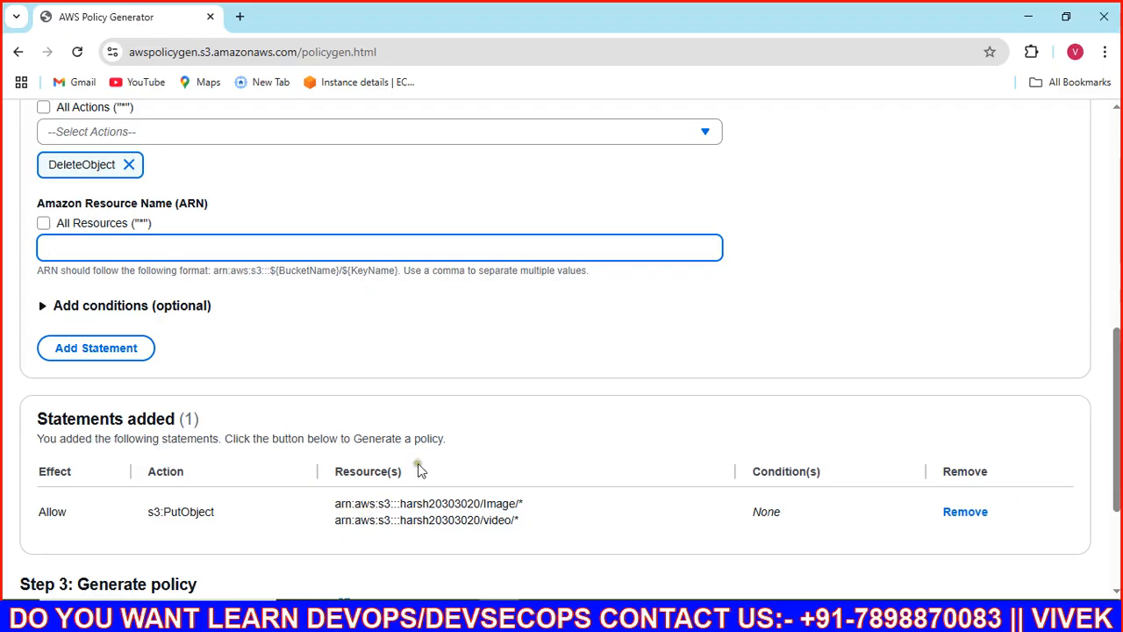
# Step: Enter the bucket's Image/* and video/* ARNs in the resource ARN field
pyautogui.moveTo(336, 506); pyautogui.dragTo(538, 507)
pyautogui.hotkey('ctrl', 'c')
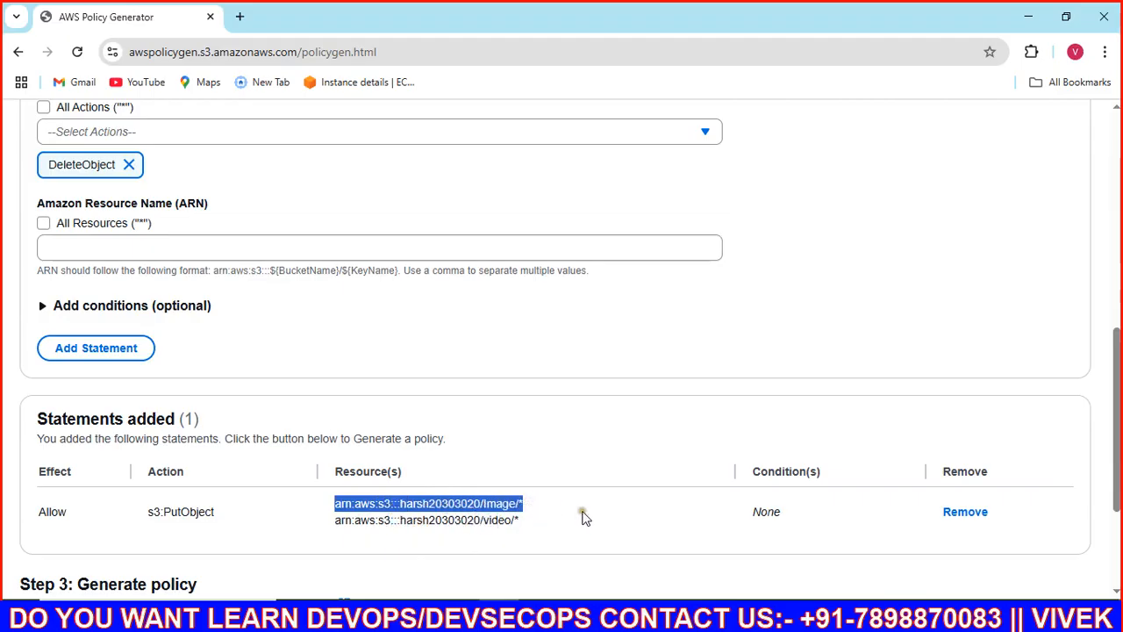
pyautogui.click(187, 248)
pyautogui.hotkey('ctrl', 'v')
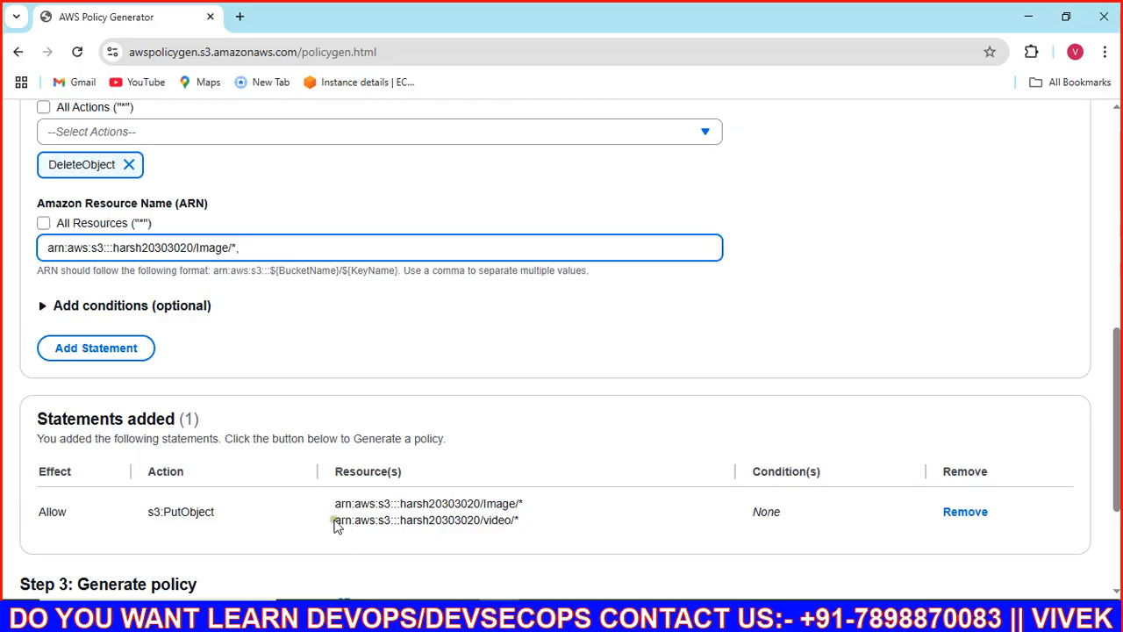
pyautogui.moveTo(335, 525); pyautogui.dragTo(532, 522)
pyautogui.hotkey('ctrl', 'c')
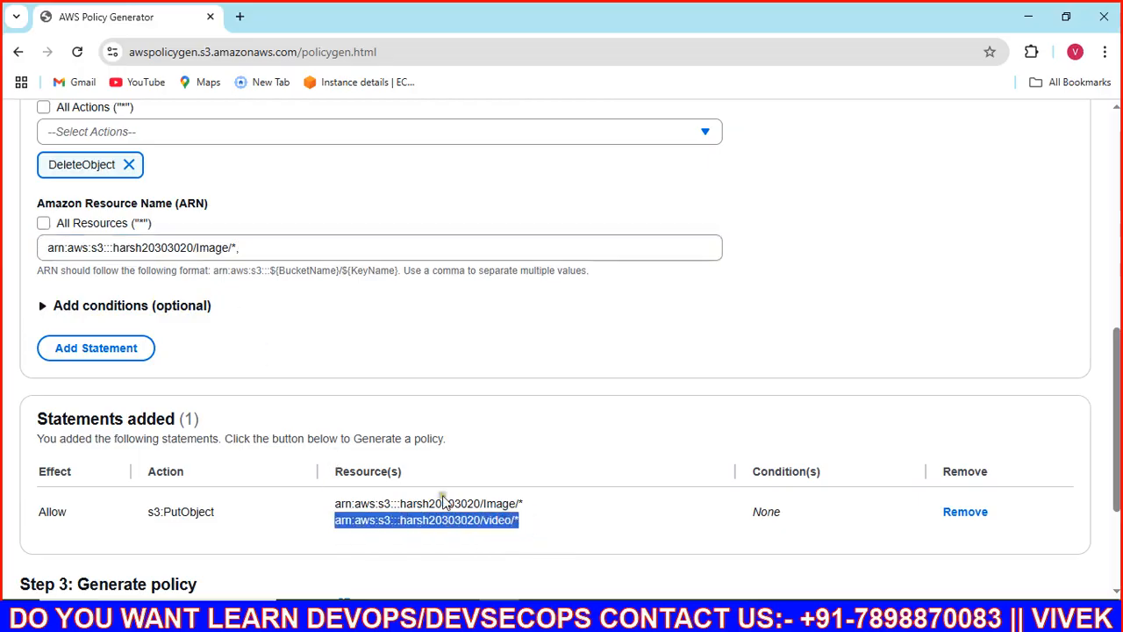
pyautogui.click(276, 247)
pyautogui.hotkey('ctrl', 'v')
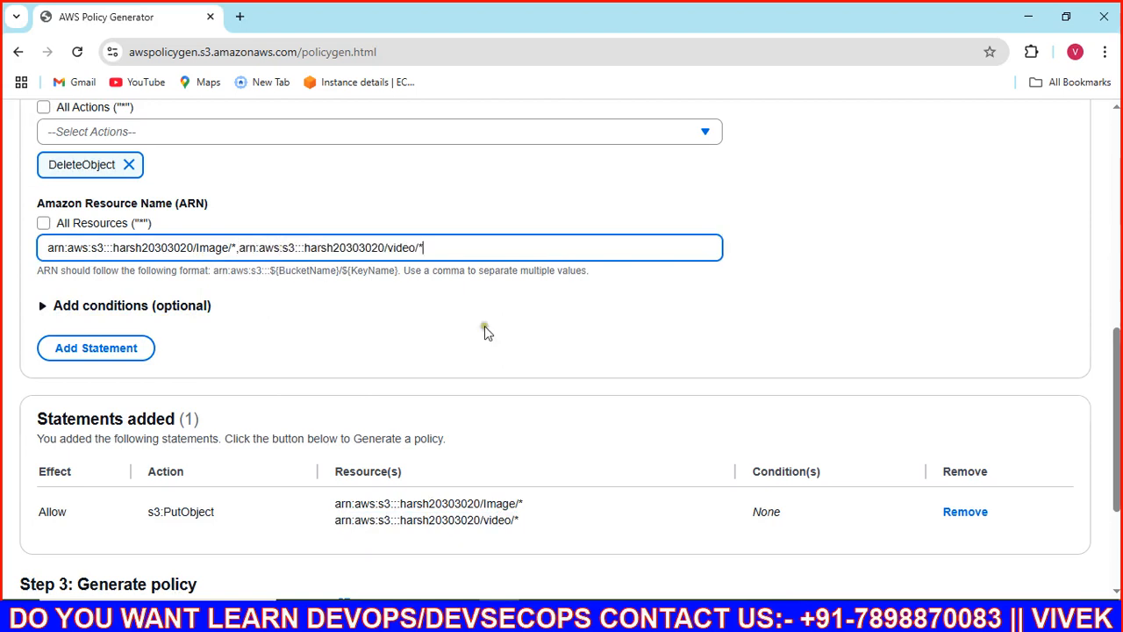
# Step: Remove the PutObject statement, add the DeleteObject statement, then generate and copy the policy JSON
pyautogui.click(965, 513)
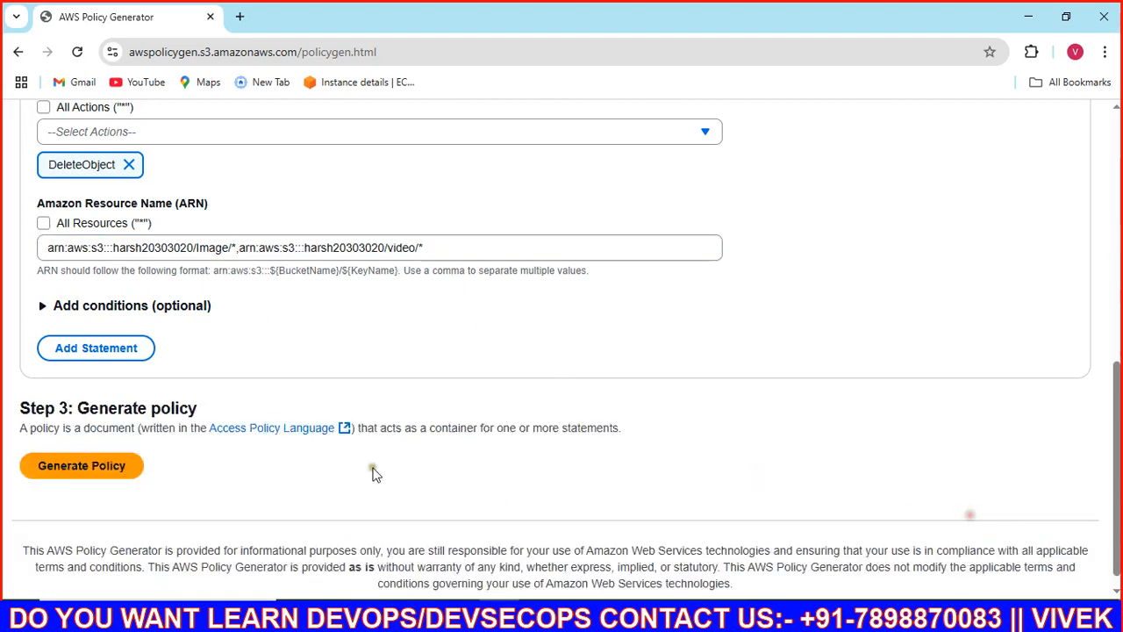
pyautogui.click(98, 347)
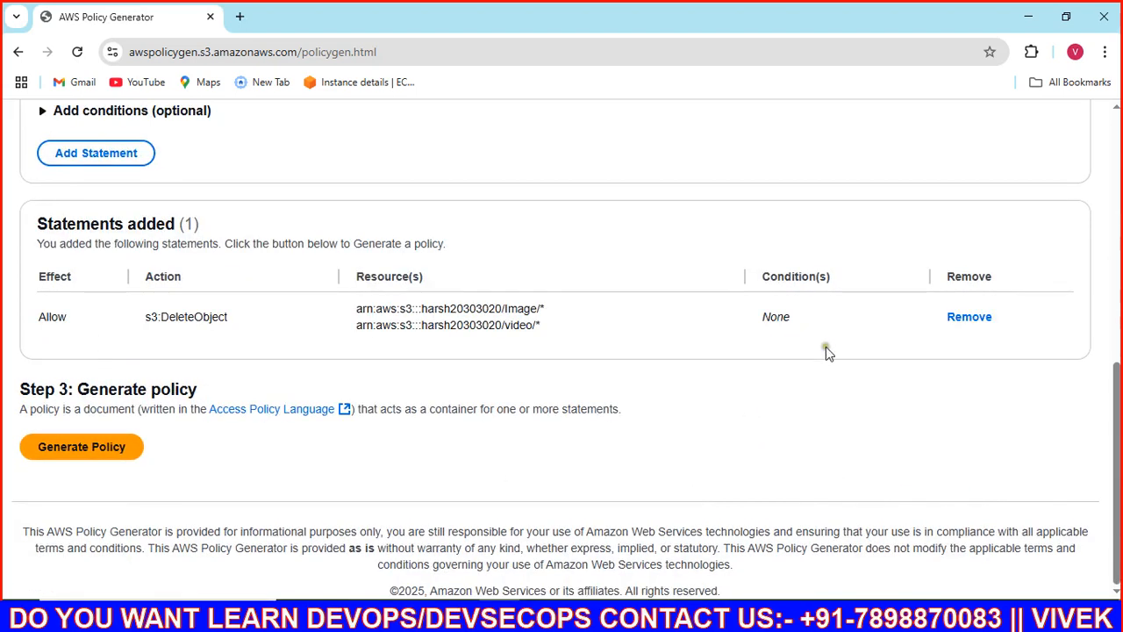
pyautogui.click(112, 445)
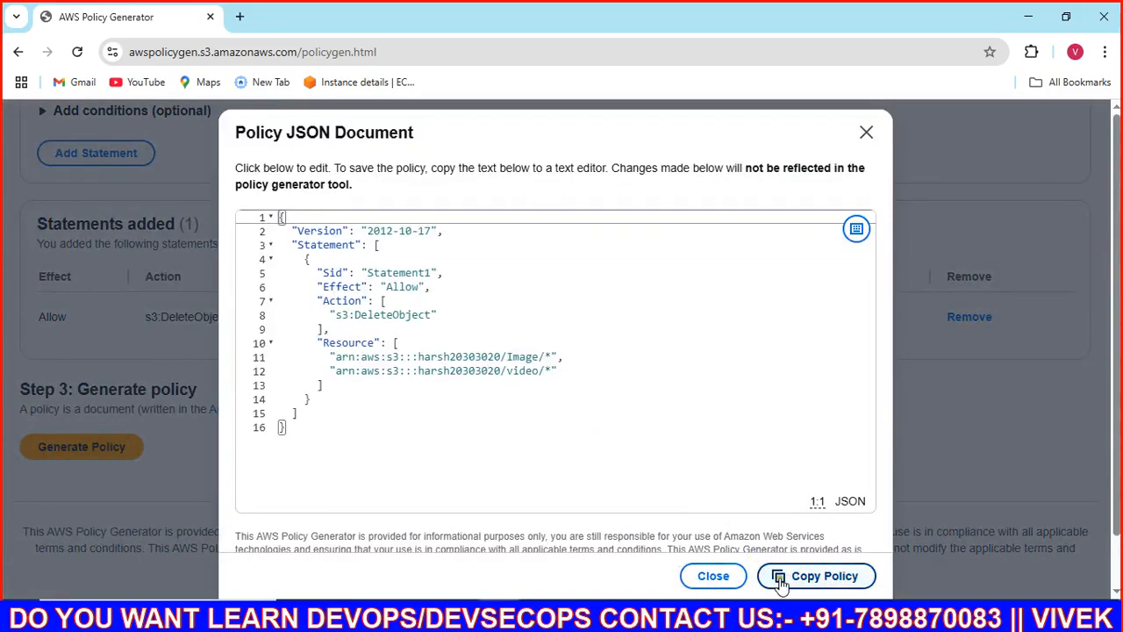
pyautogui.click(781, 580)
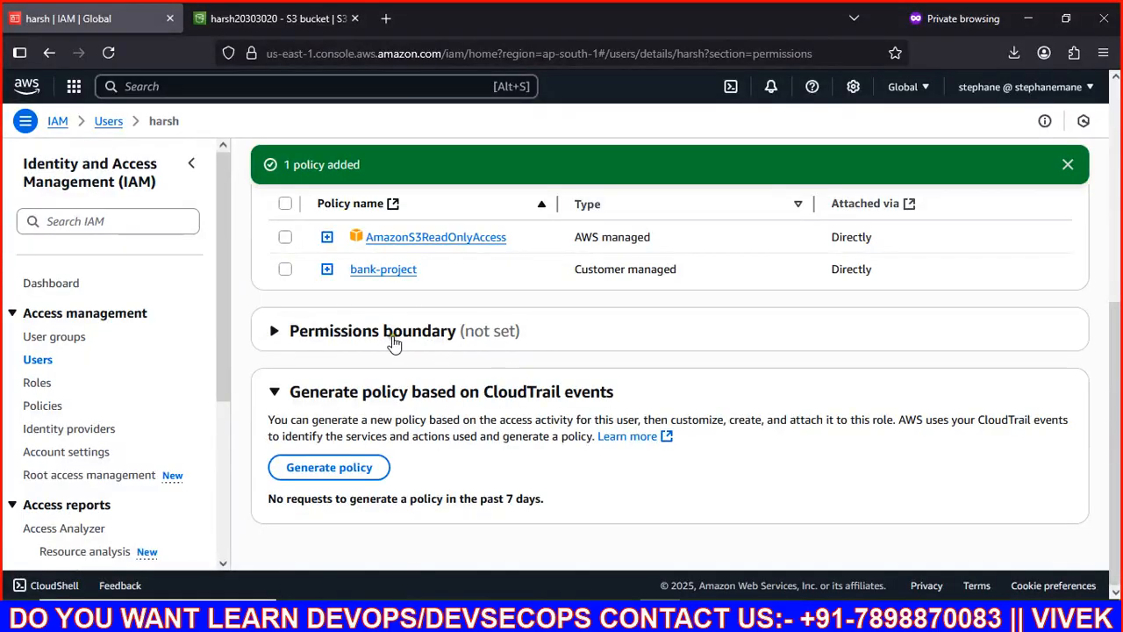
pyautogui.scroll(5, 391, 343)
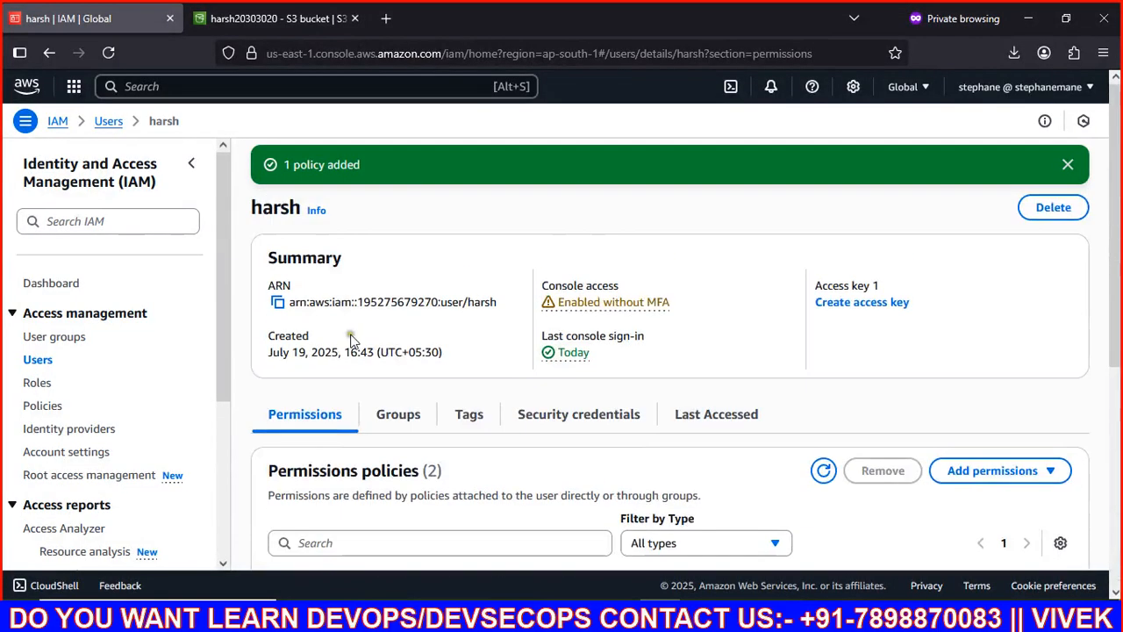
# Step: Cancel the user deletion and move from the IAM Users list to the Policies list
pyautogui.click(1035, 207)
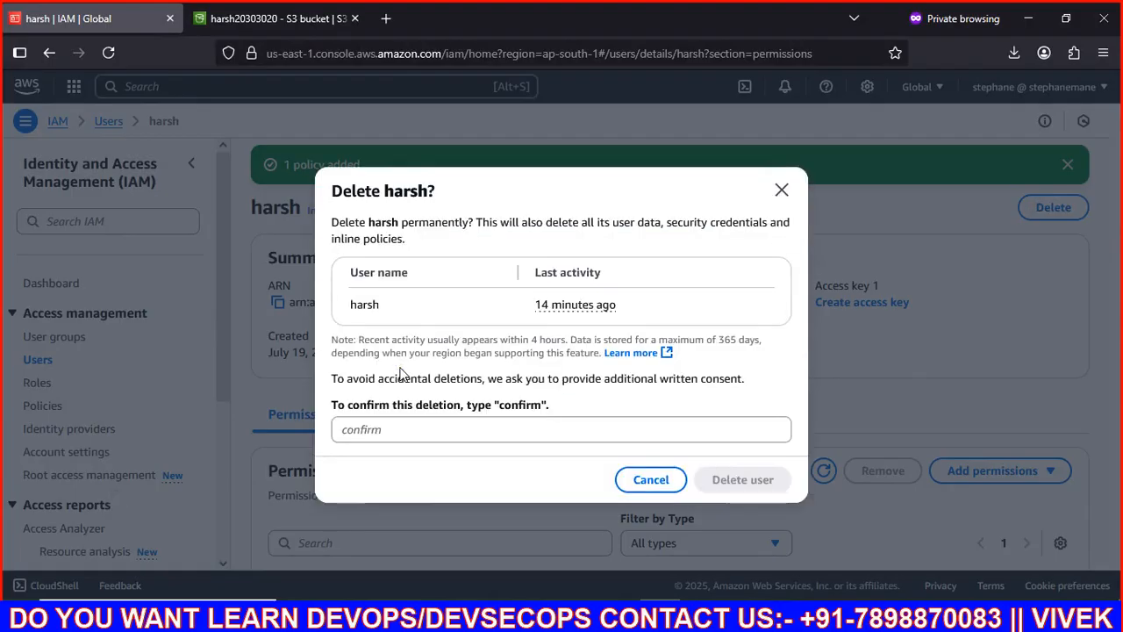
pyautogui.click(621, 479)
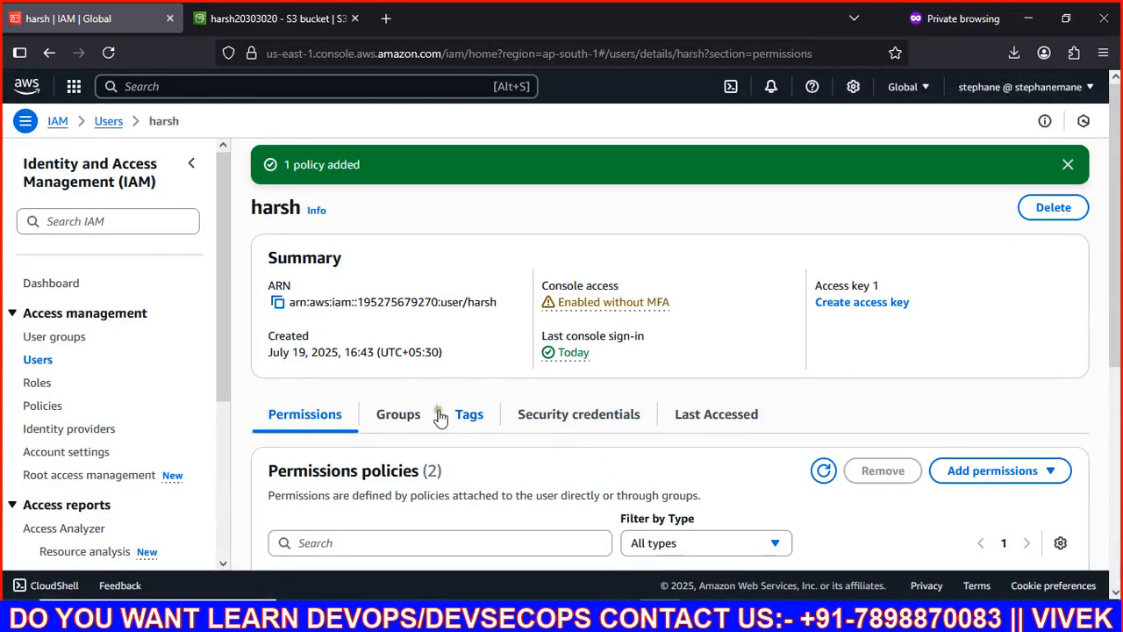
pyautogui.click(36, 359)
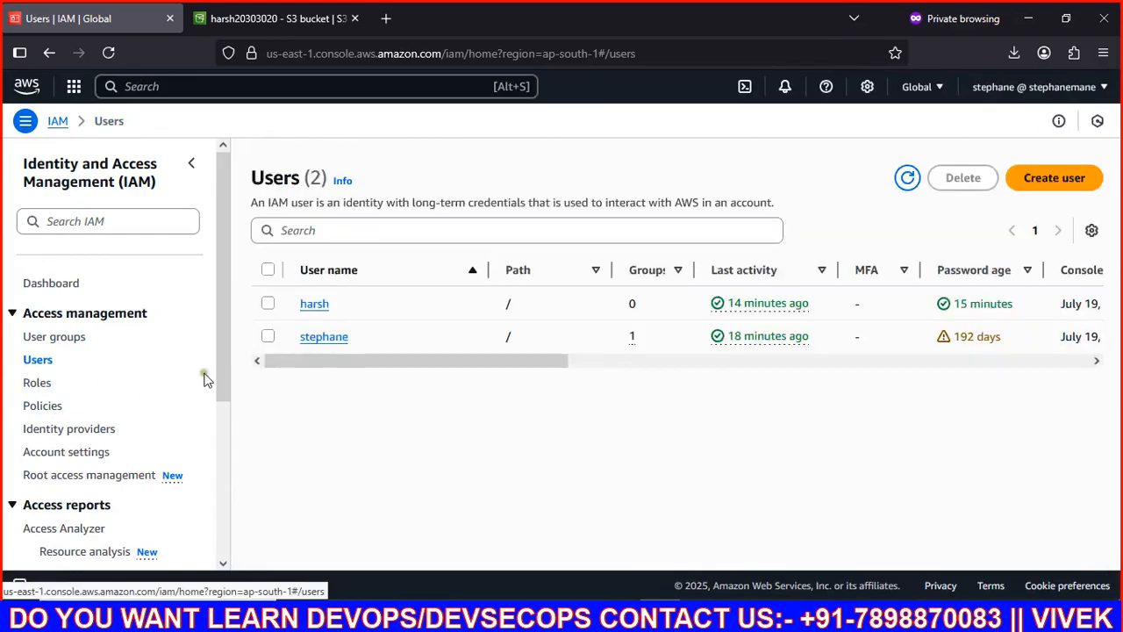
pyautogui.click(42, 405)
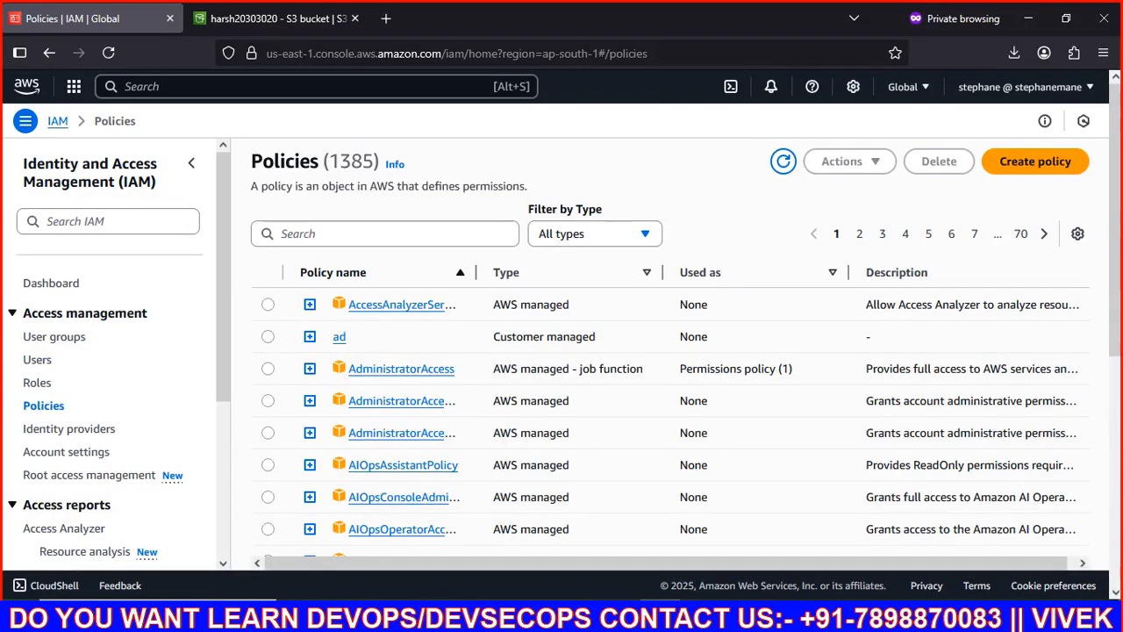
# Step: Start a new policy and replace the JSON editor template with the copied DeleteObject policy
pyautogui.click(1035, 161)
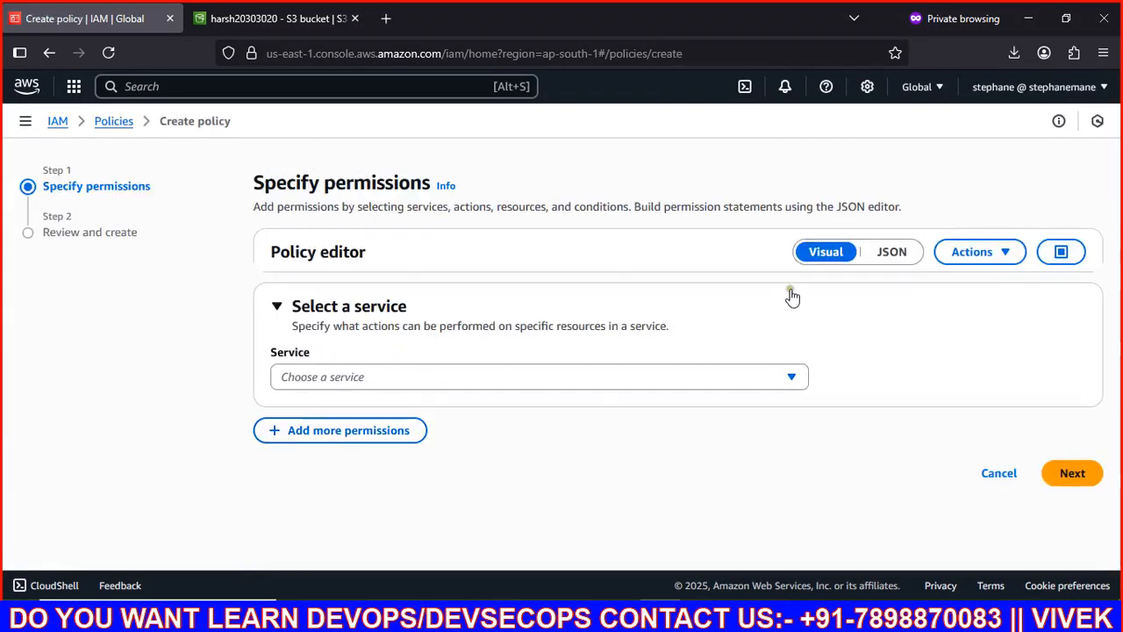
pyautogui.click(882, 264)
pyautogui.click(425, 462)
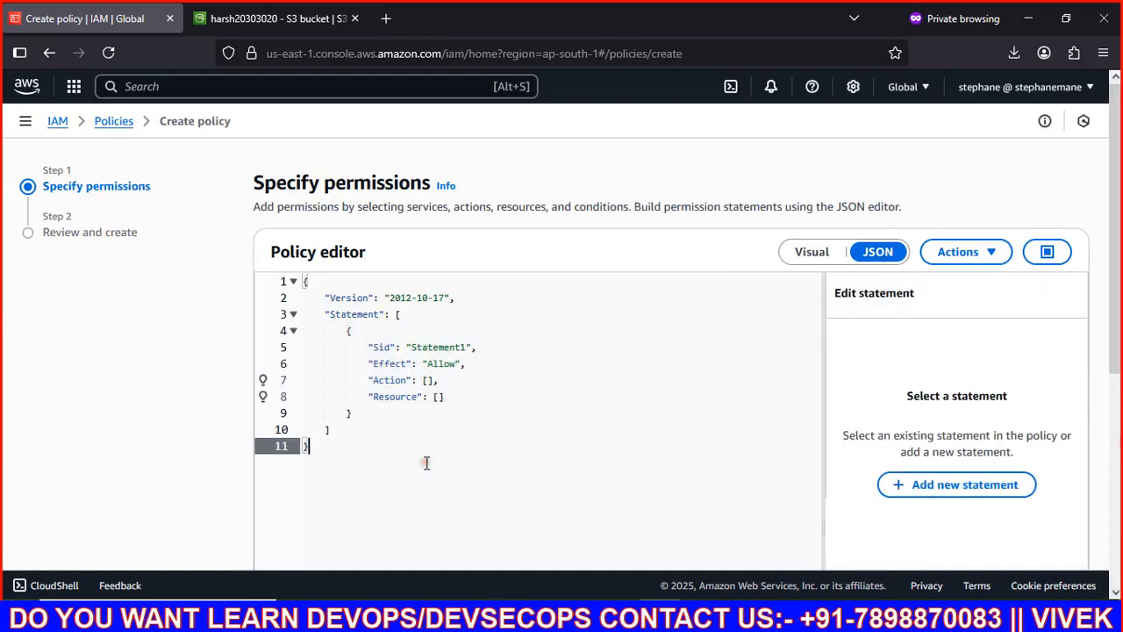
pyautogui.hotkey('ctrl', 'a')
pyautogui.press('BackSpace')
pyautogui.hotkey('ctrl', 'v')
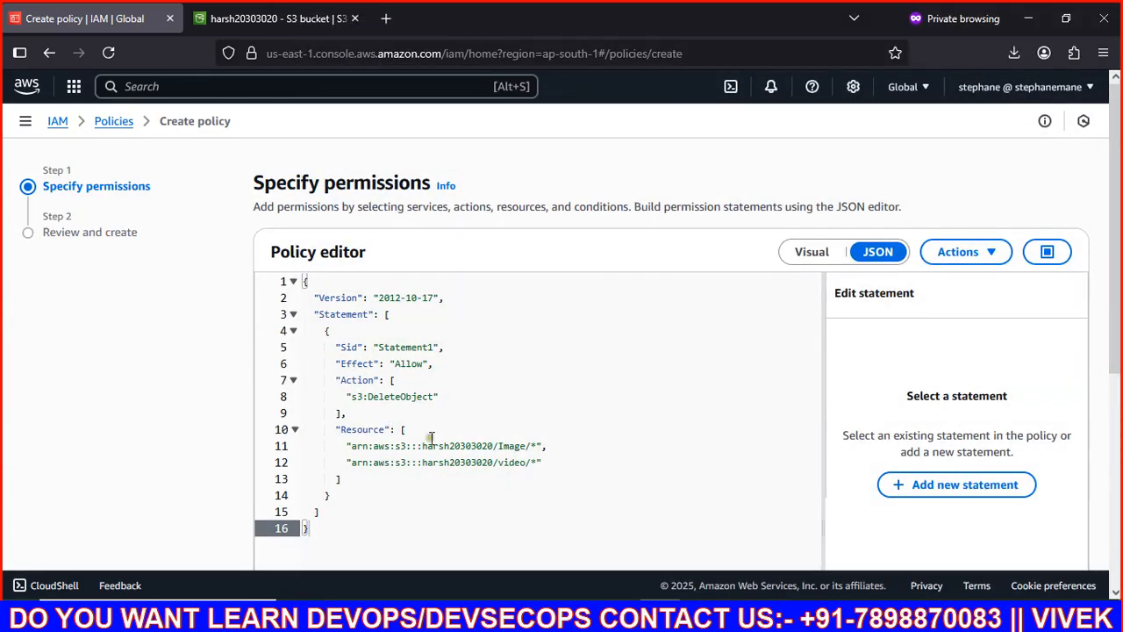
pyautogui.scroll(-2, 430, 438)
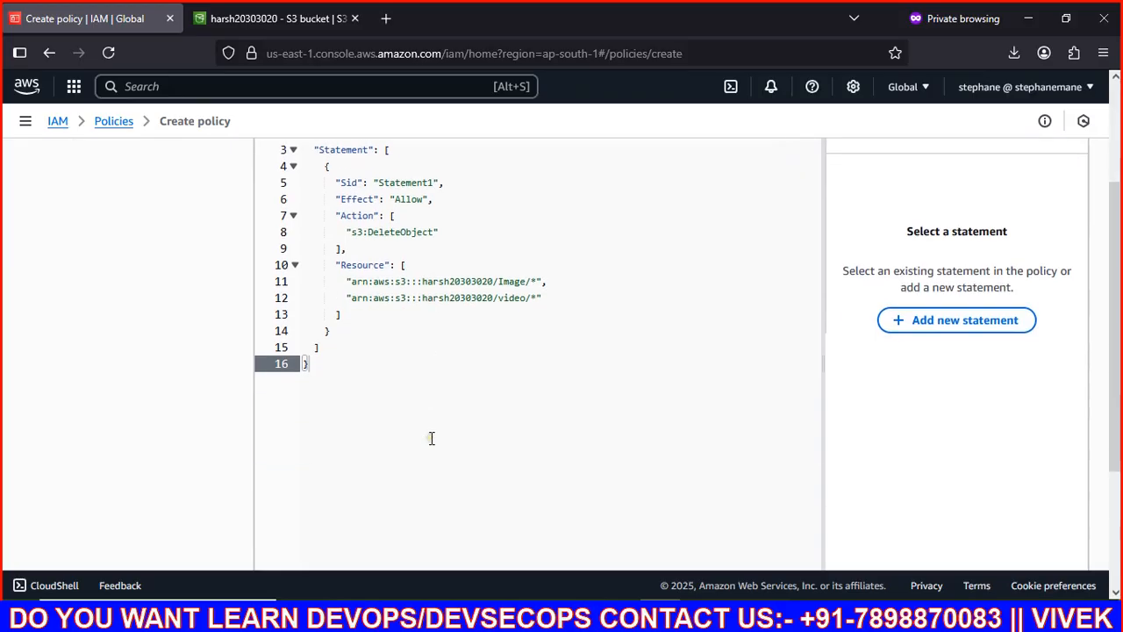
pyautogui.scroll(-2, 430, 438)
# Step: Name the policy bank-delete and create it
pyautogui.click(1053, 524)
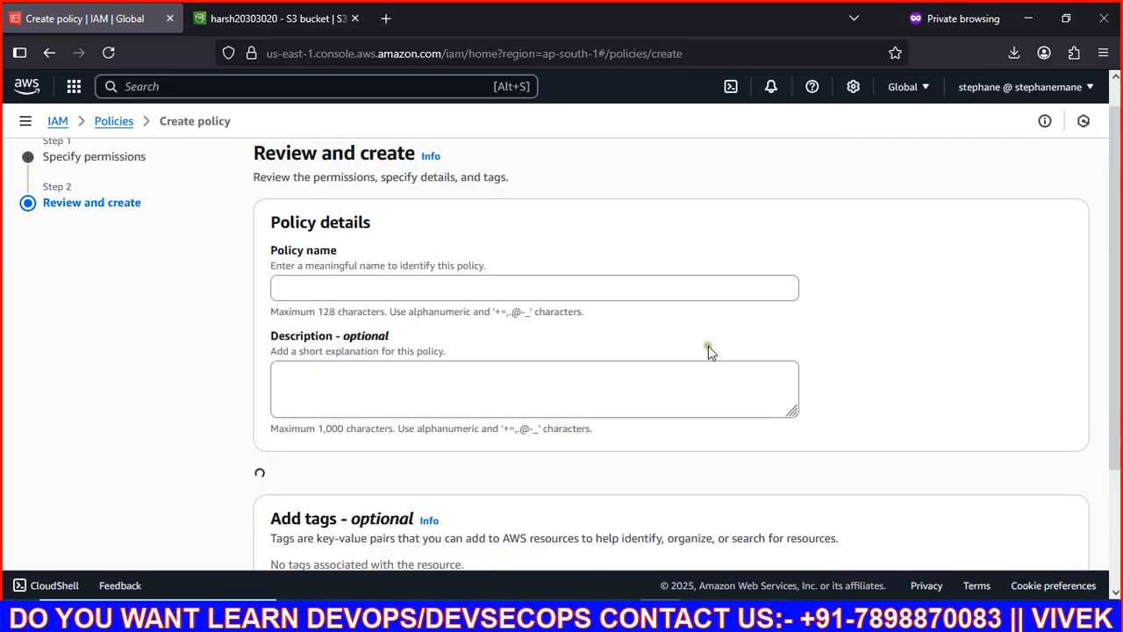
pyautogui.scroll(-4, 416, 290)
pyautogui.scroll(2, 400, 370)
pyautogui.scroll(3, 400, 375)
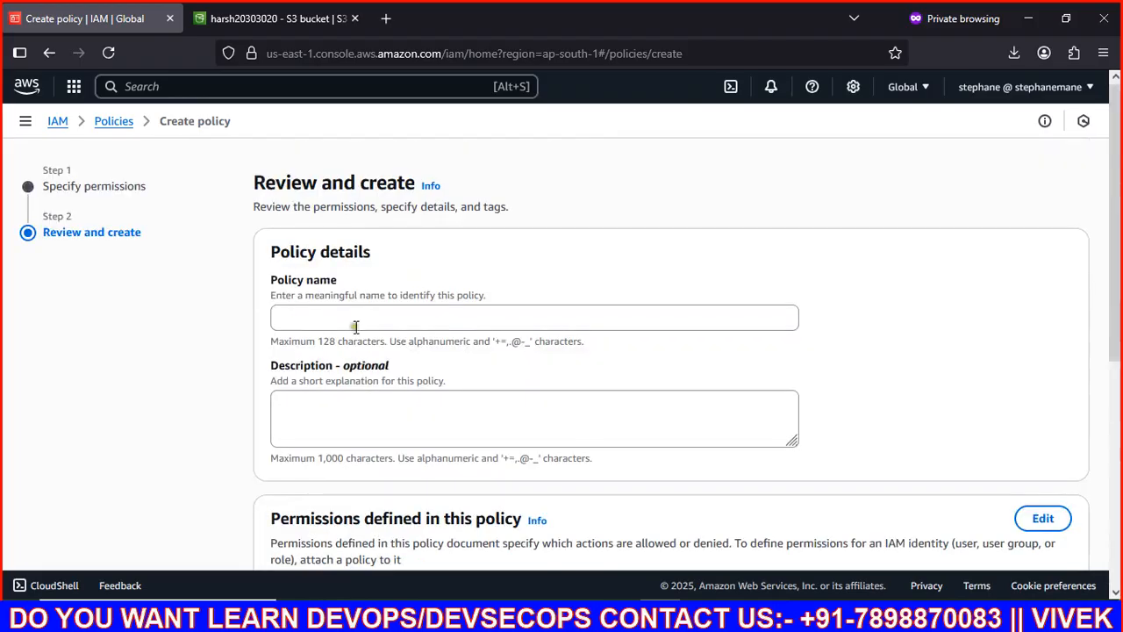
pyautogui.click(355, 318)
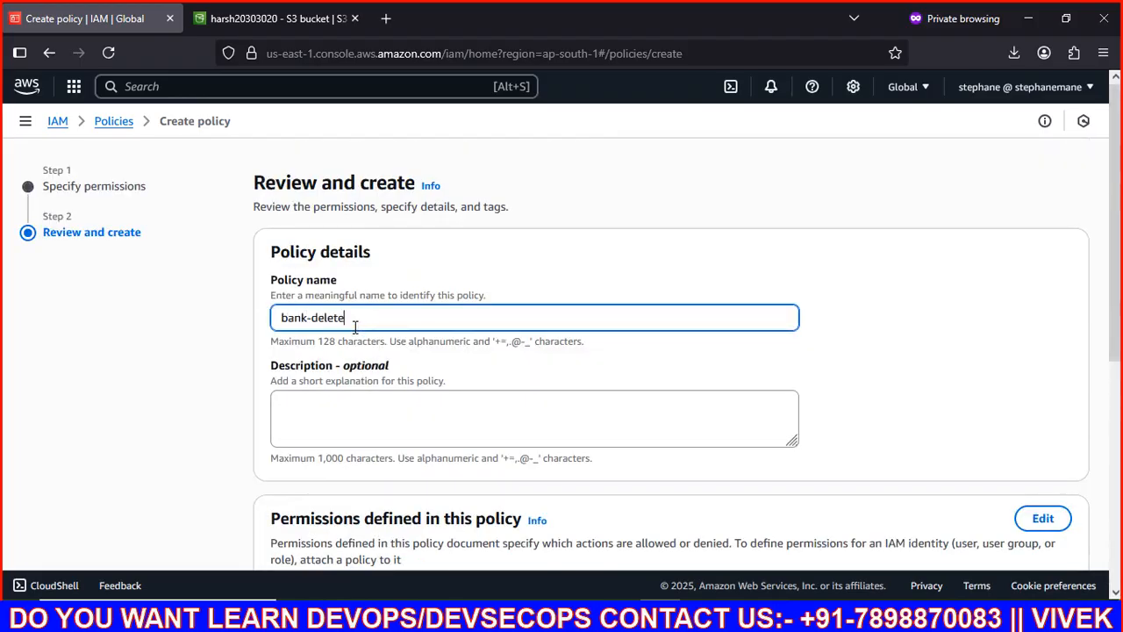
pyautogui.scroll(-5, 355, 326)
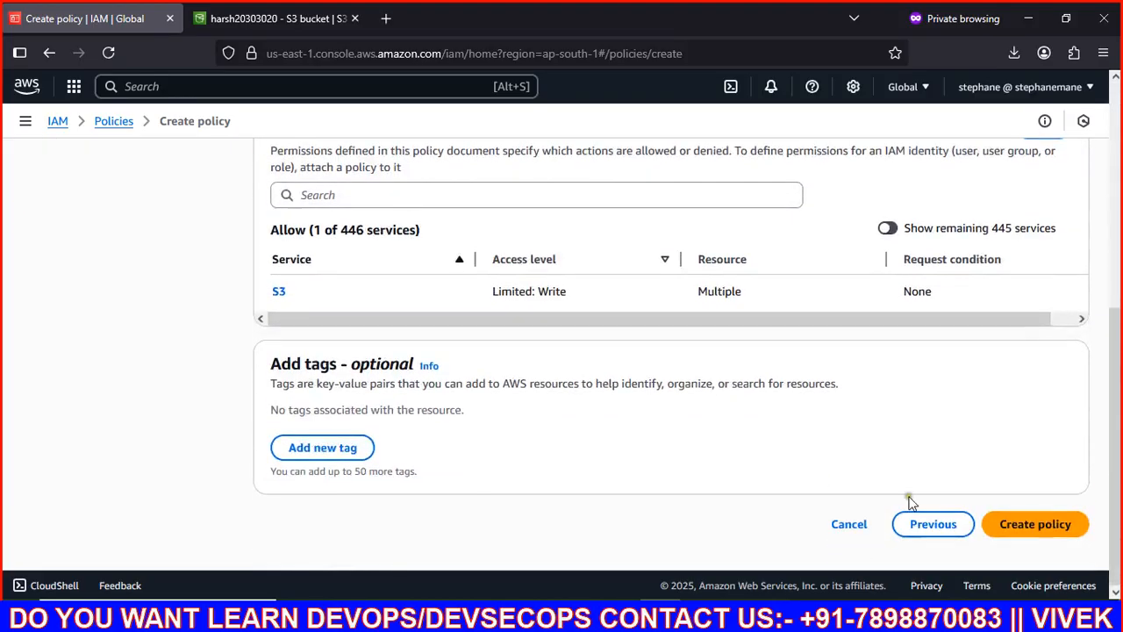
pyautogui.click(1063, 529)
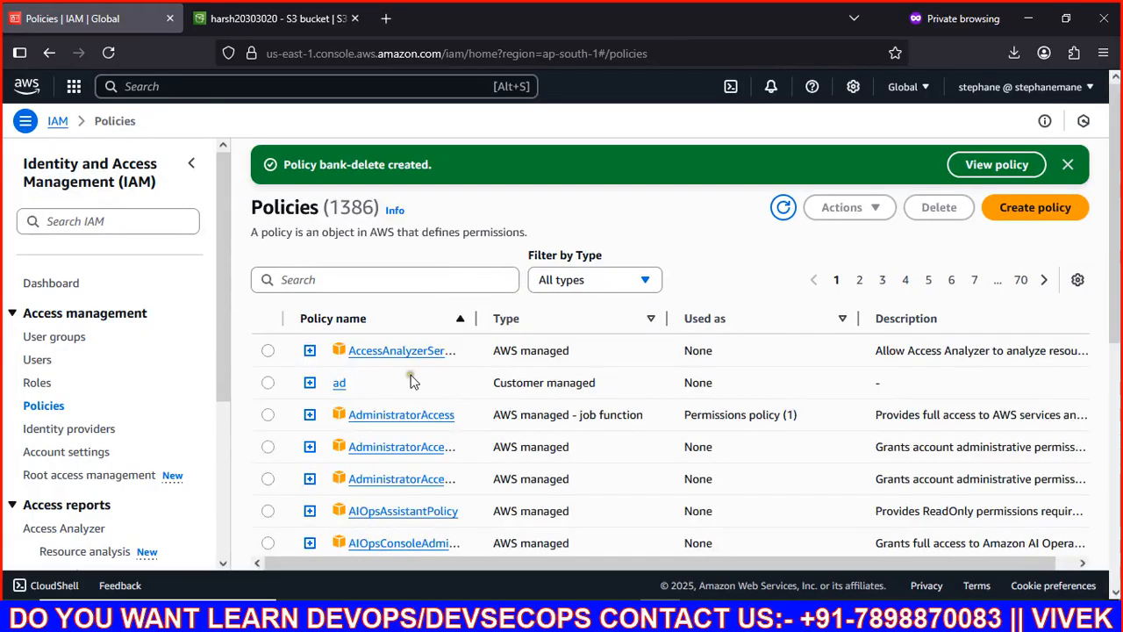
# Step: Open user harsh and choose Add permissions with Attach policies directly
pyautogui.click(37, 360)
pyautogui.click(314, 350)
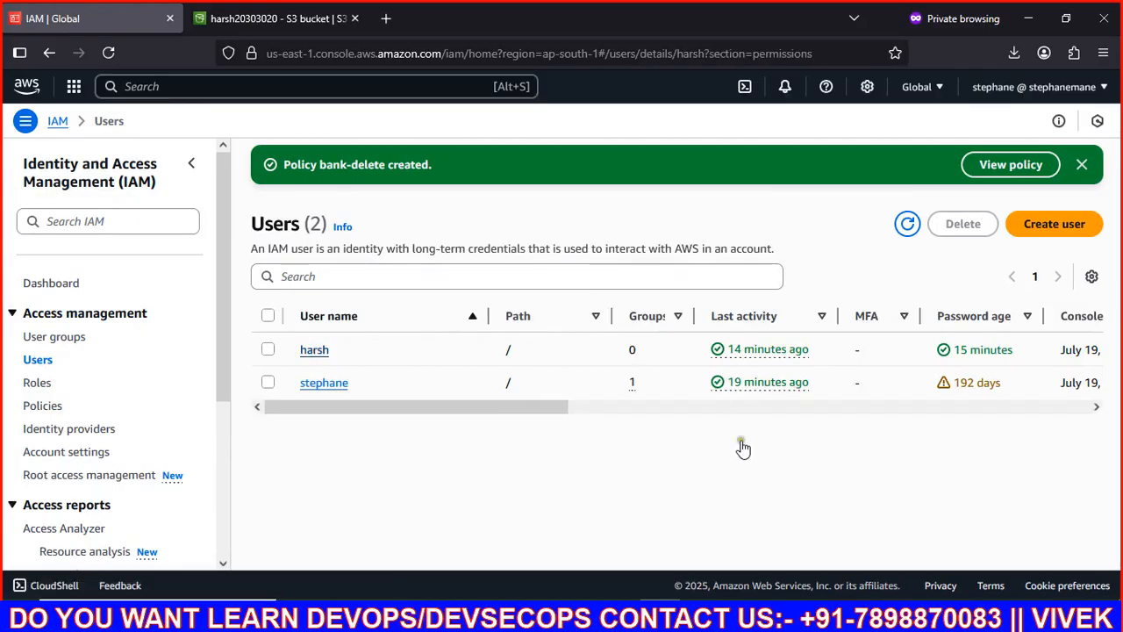
pyautogui.scroll(-4, 913, 412)
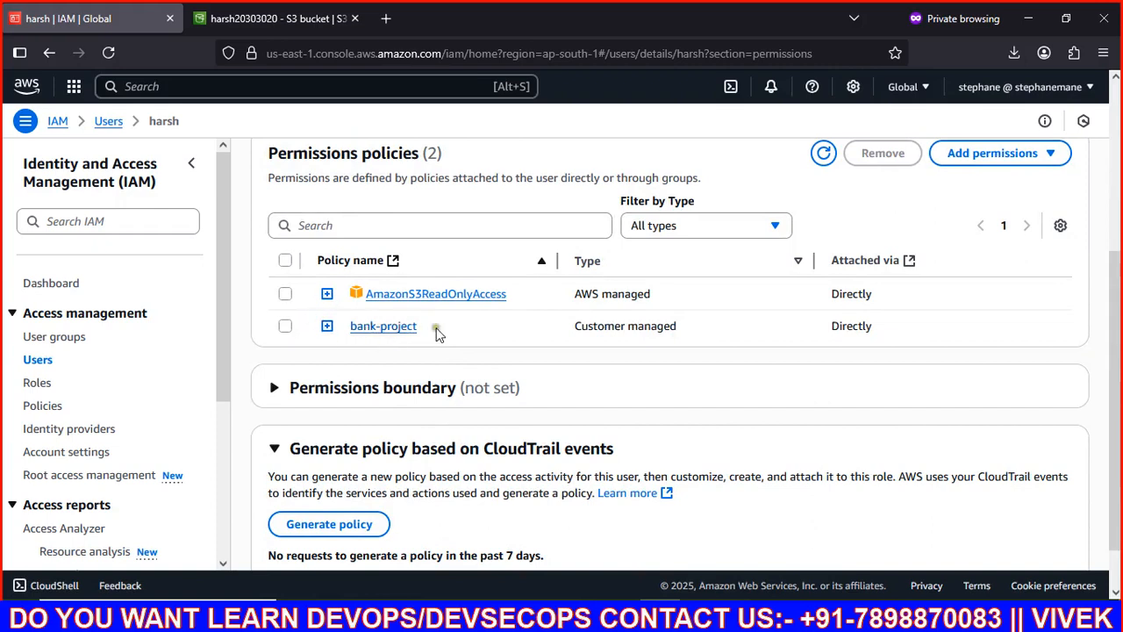
pyautogui.click(993, 156)
pyautogui.click(956, 187)
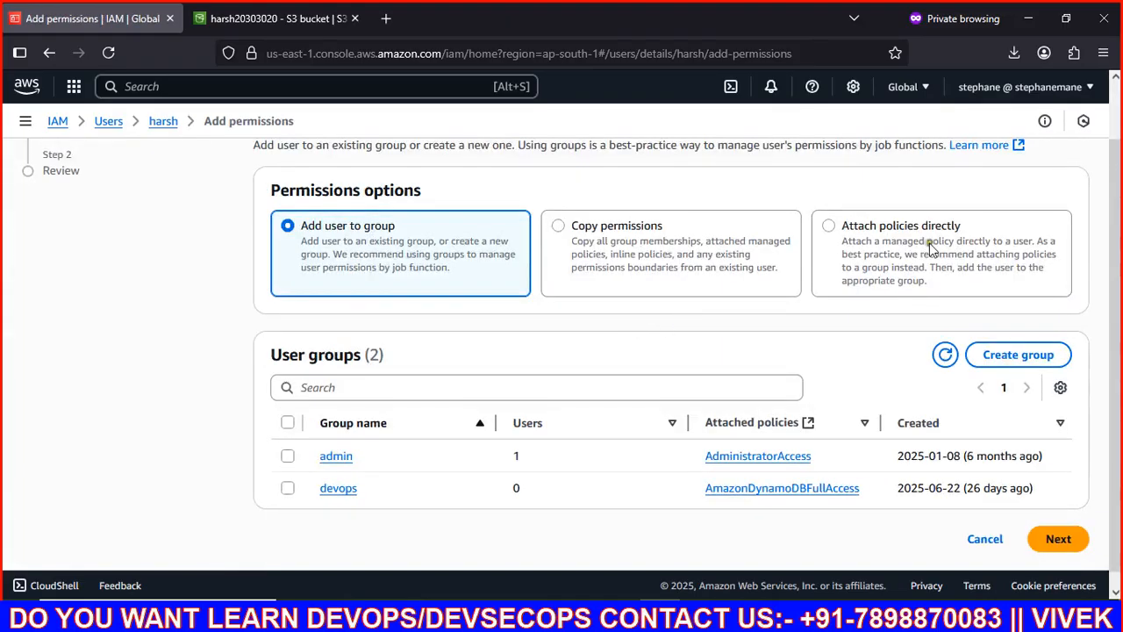
pyautogui.click(888, 262)
# Step: Filter to customer managed policies, select bank-delete, and attach it to the user
pyautogui.click(566, 408)
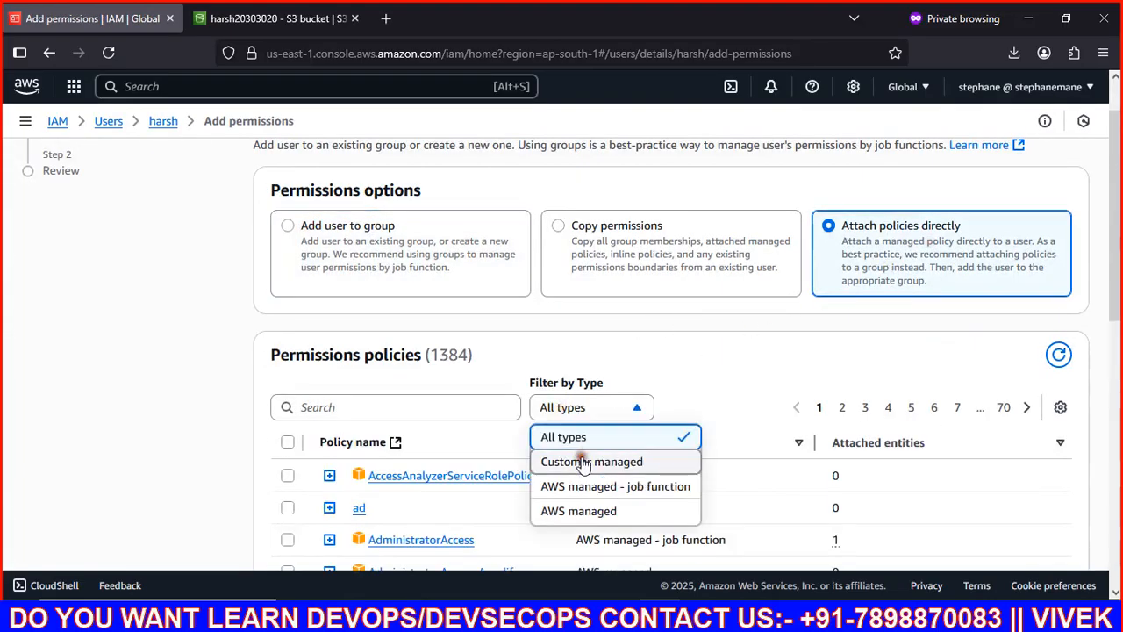
pyautogui.click(583, 463)
pyautogui.scroll(-3, 582, 466)
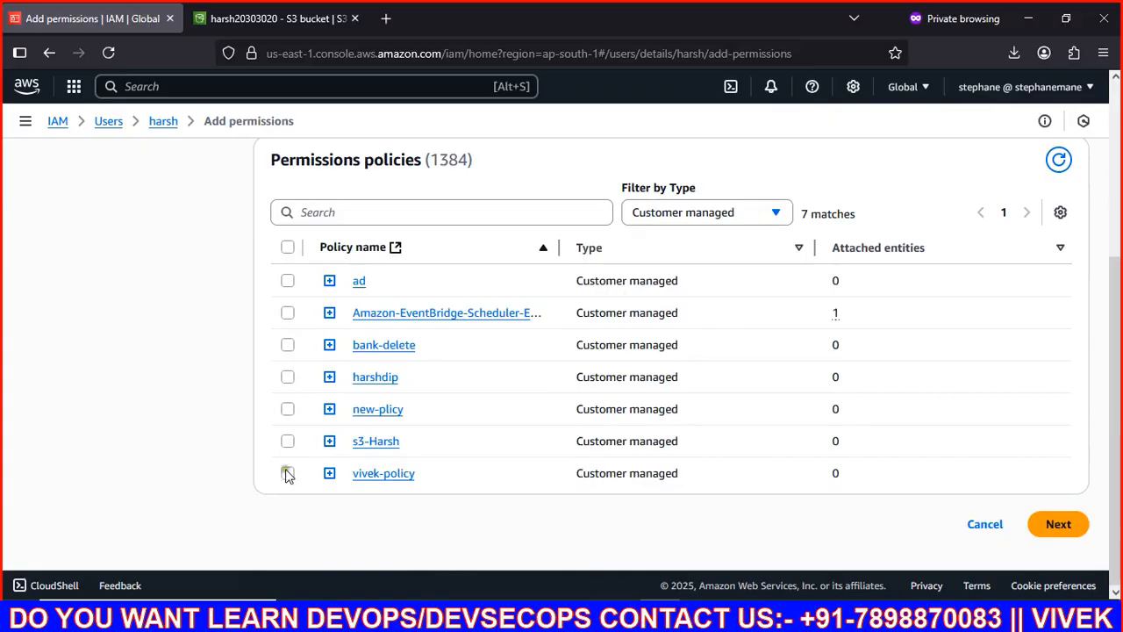
pyautogui.click(287, 345)
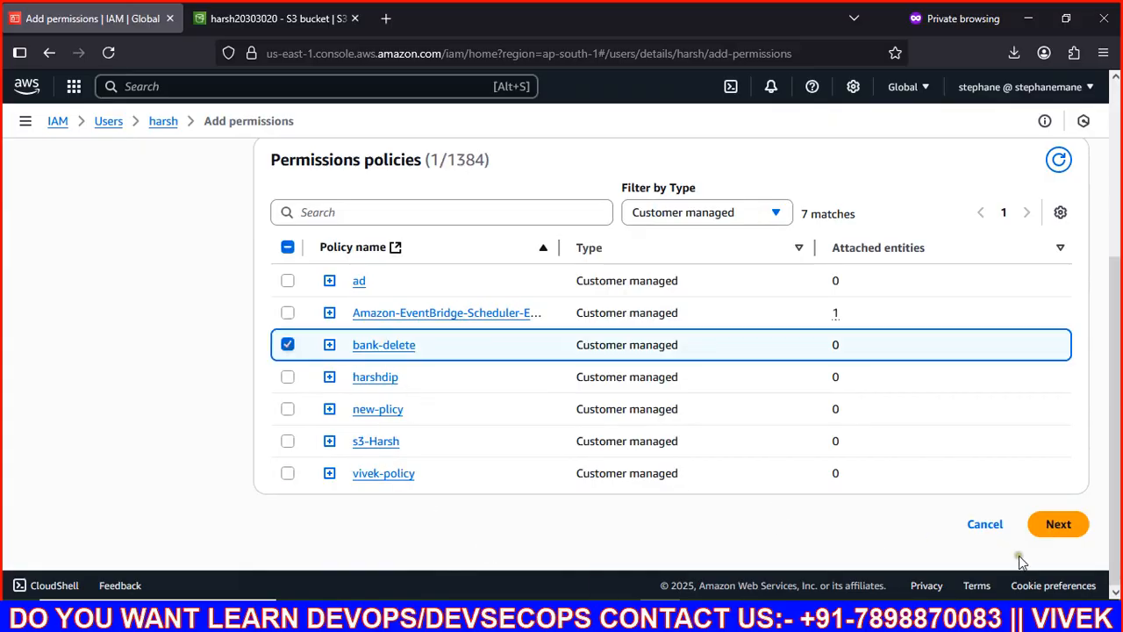
pyautogui.click(1058, 523)
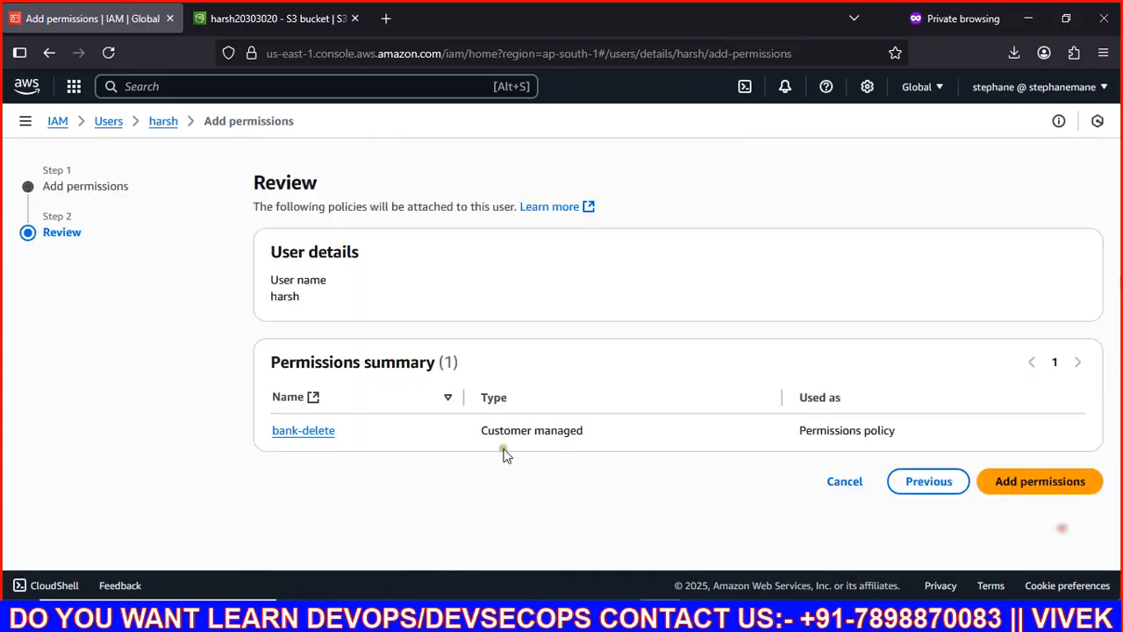
pyautogui.click(1053, 488)
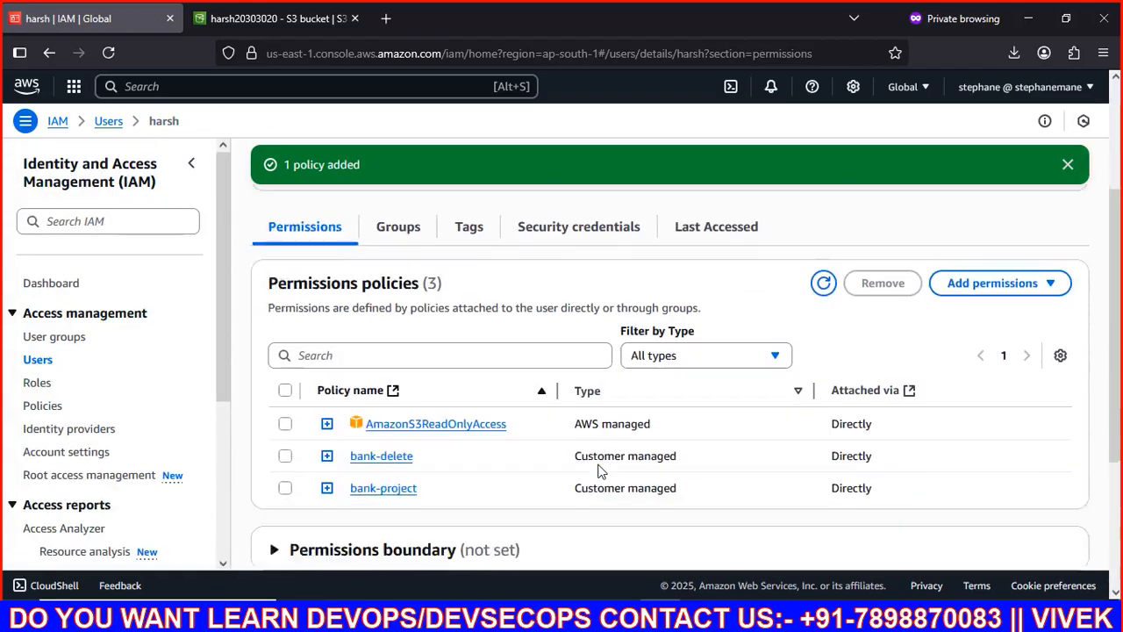
pyautogui.scroll(-3, 601, 472)
# Step: Close the failed folder-deletion status and return to the bucket's objects
pyautogui.moveTo(380, 618)
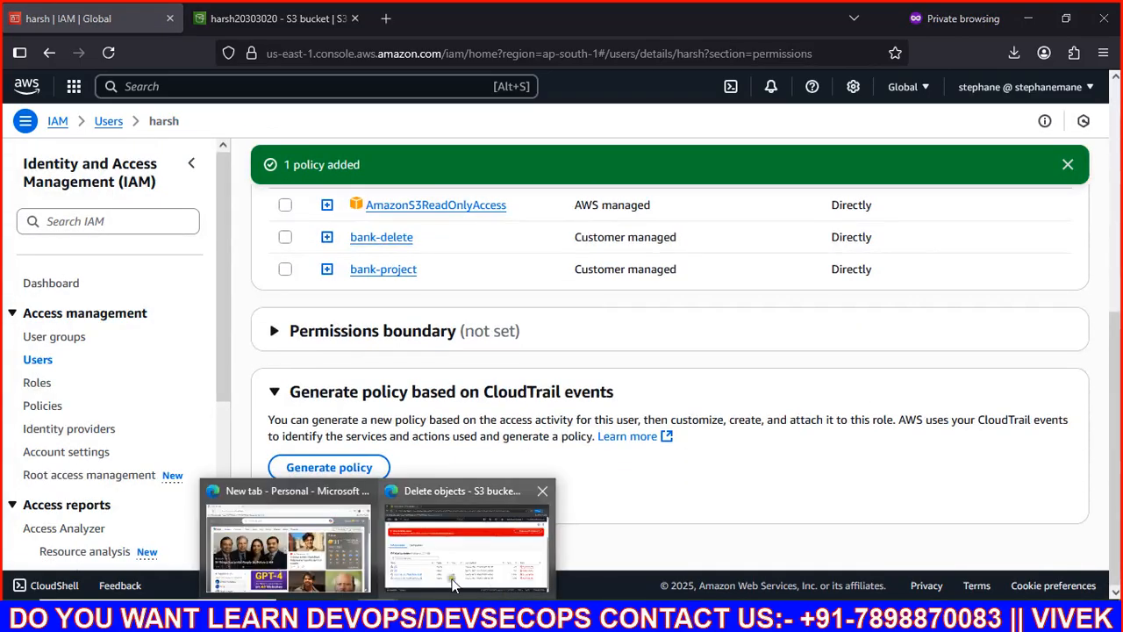
pyautogui.click(448, 544)
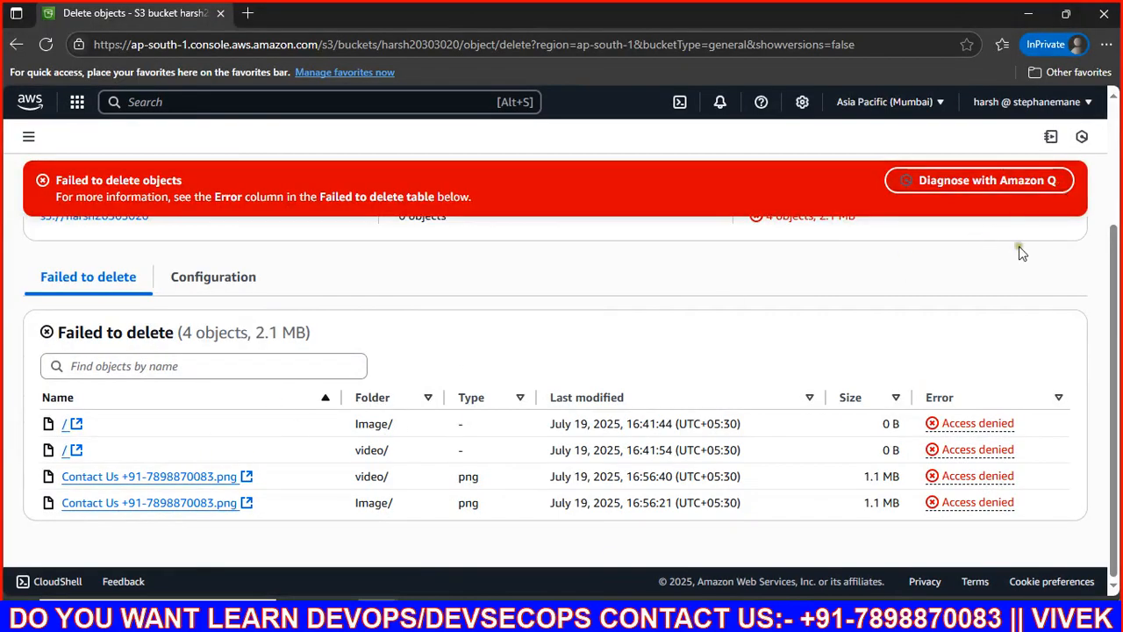
pyautogui.scroll(3, 1018, 254)
pyautogui.click(1047, 239)
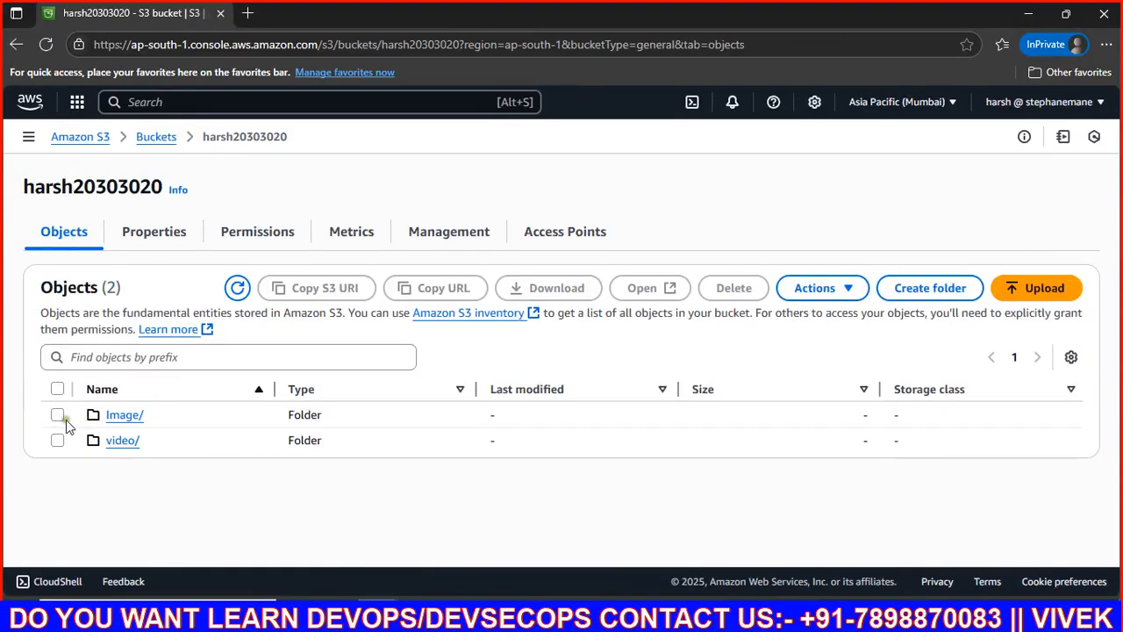
# Step: Permanently delete the png object inside the Image/ folder
pyautogui.click(121, 418)
pyautogui.click(57, 424)
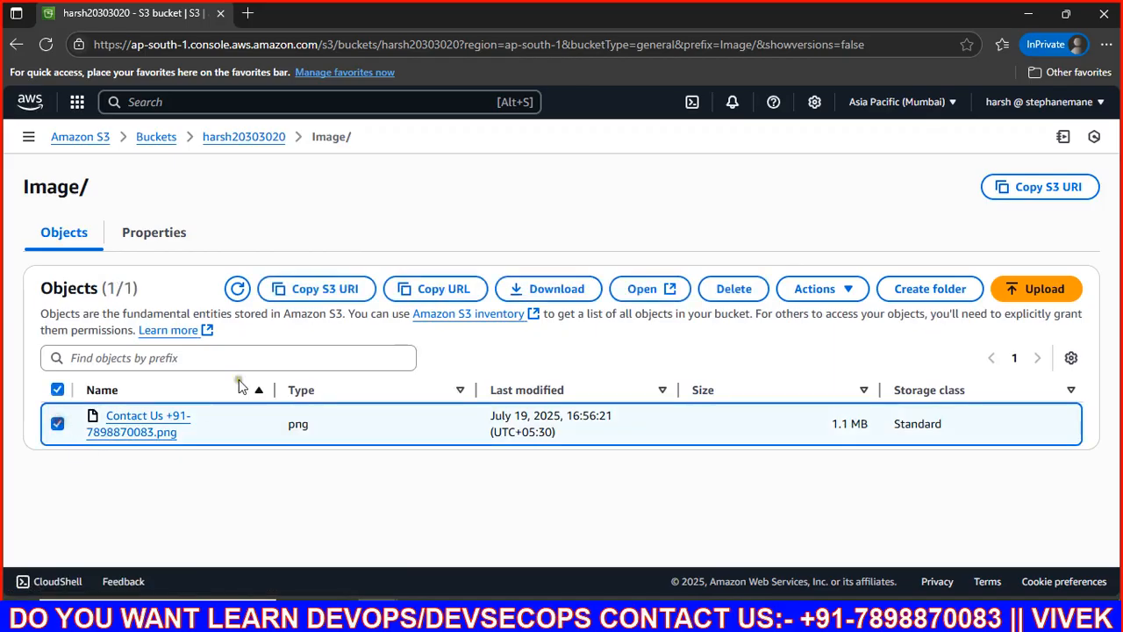
pyautogui.click(734, 292)
pyautogui.scroll(-2, 261, 388)
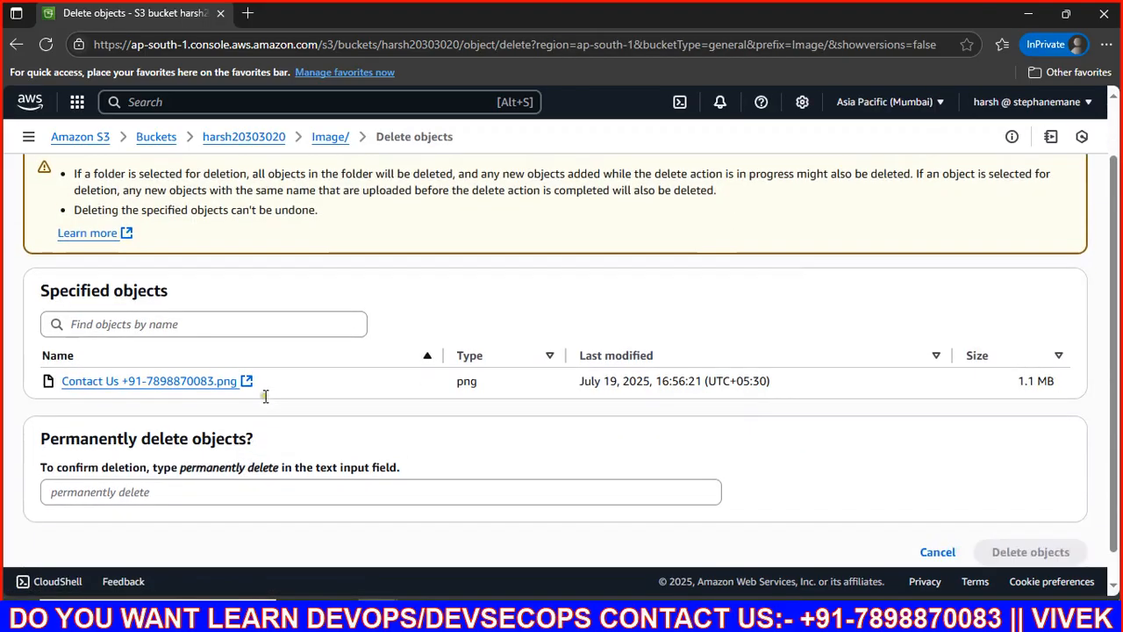
pyautogui.moveTo(181, 444); pyautogui.dragTo(279, 443)
pyautogui.hotkey('ctrl', 'c')
pyautogui.click(201, 472)
pyautogui.hotkey('ctrl', 'v')
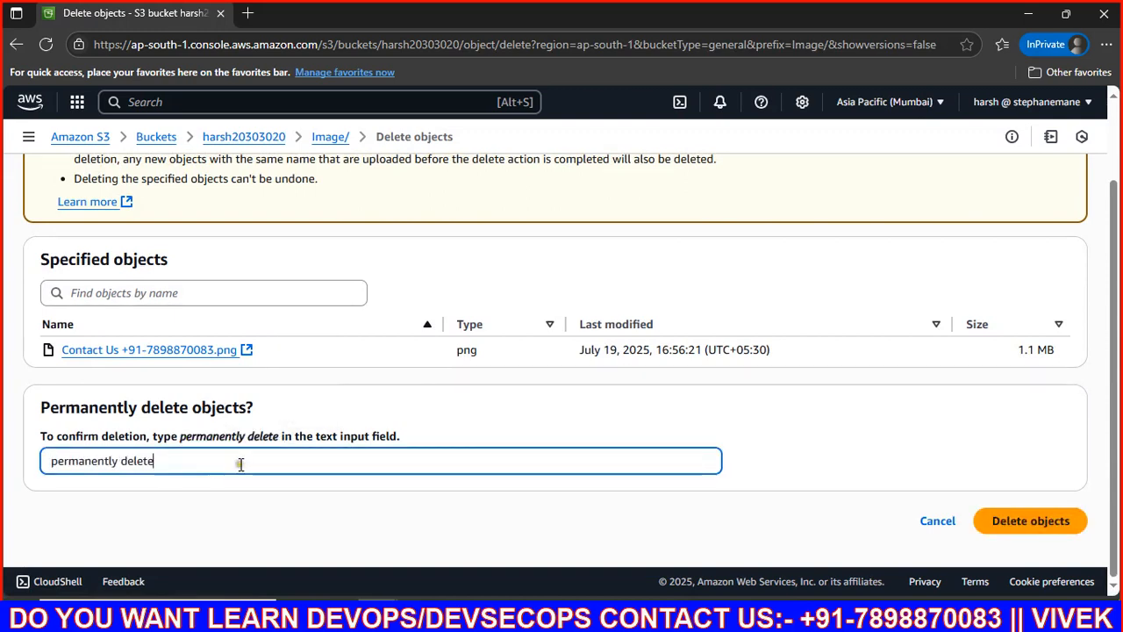
pyautogui.click(1022, 520)
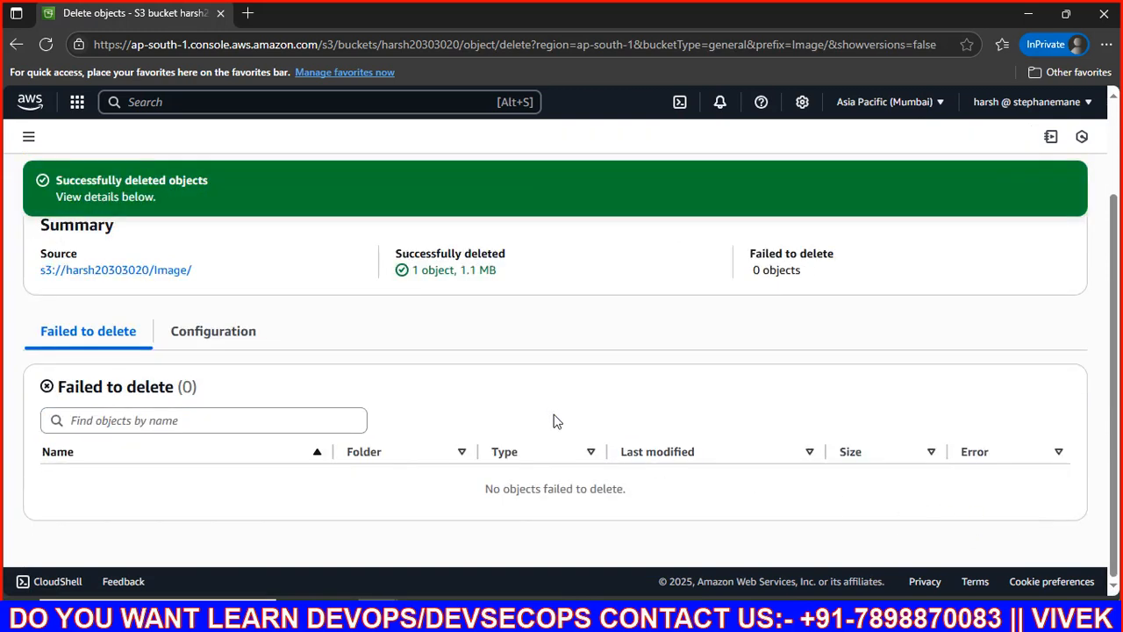
pyautogui.scroll(3, 553, 421)
pyautogui.click(1052, 245)
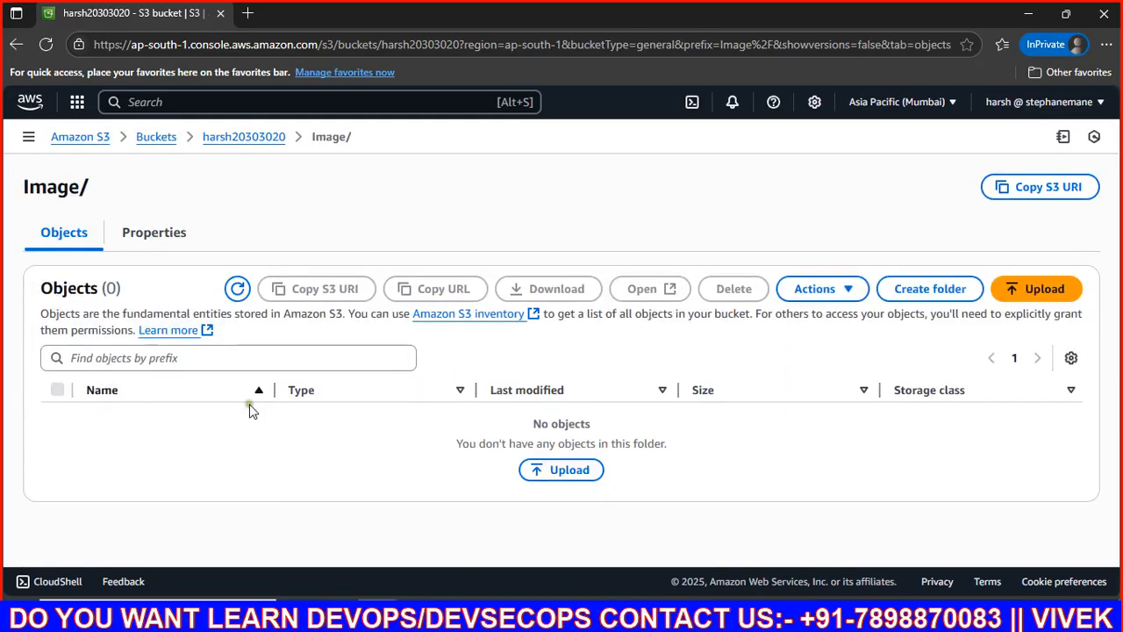
# Step: Permanently delete the png object inside the video/ folder, then return to the bucket root
pyautogui.click(249, 140)
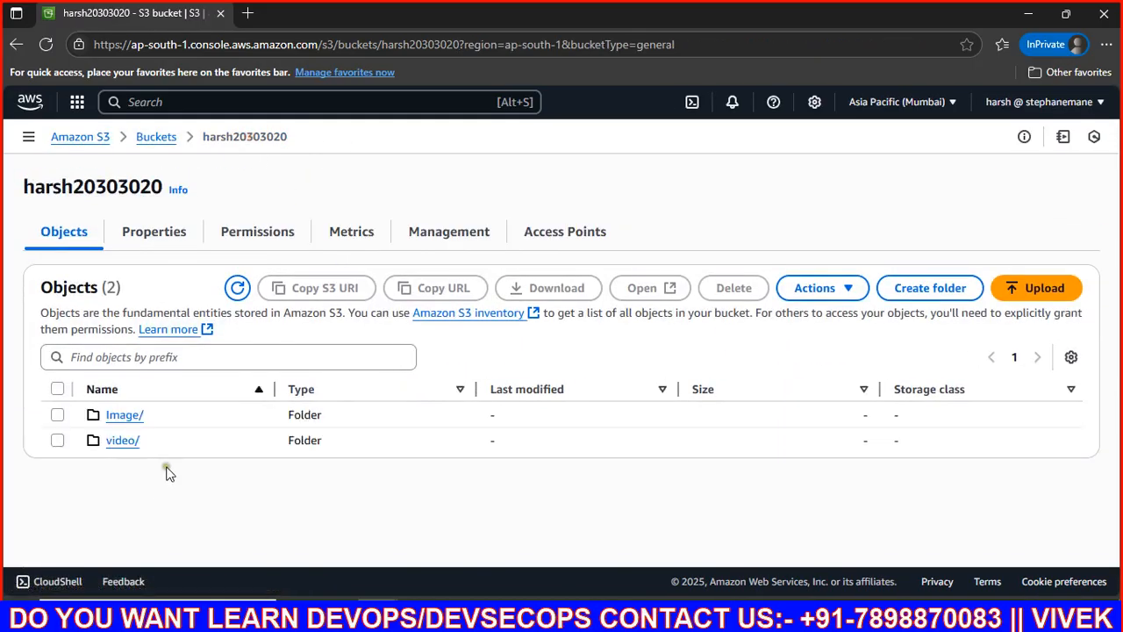
pyautogui.click(122, 439)
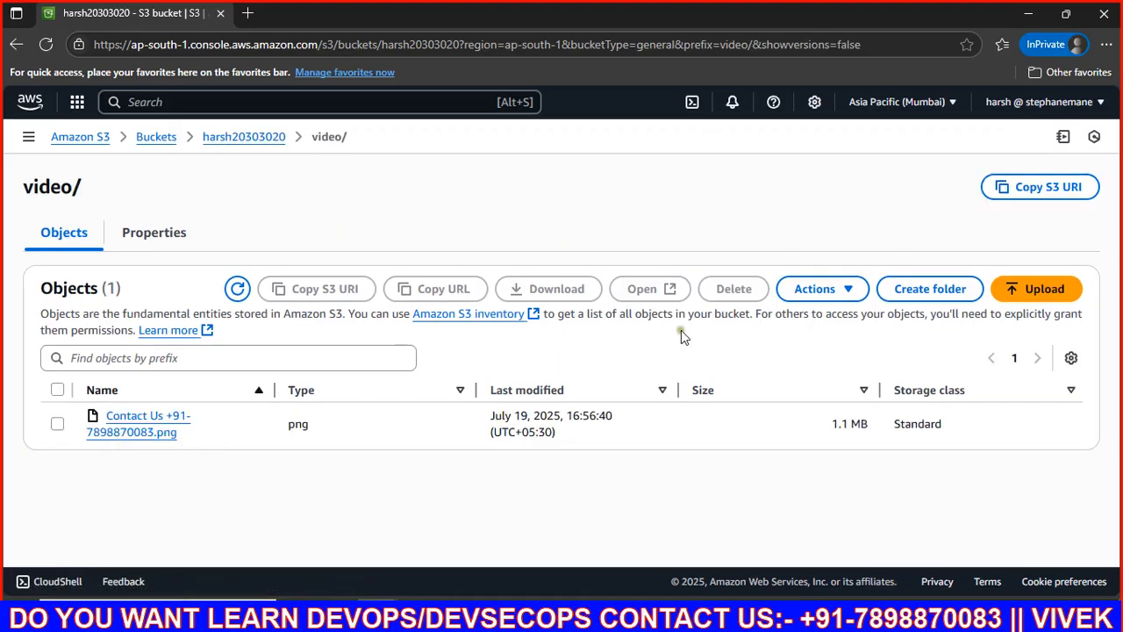
pyautogui.click(57, 424)
pyautogui.click(733, 289)
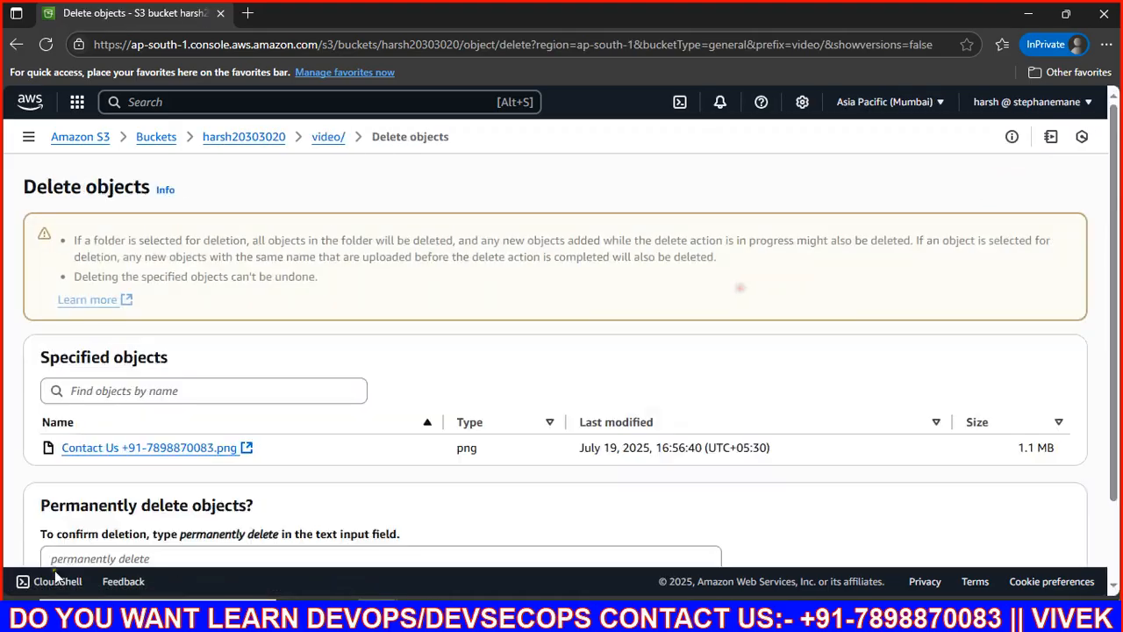
pyautogui.scroll(-2, 187, 438)
pyautogui.click(123, 459)
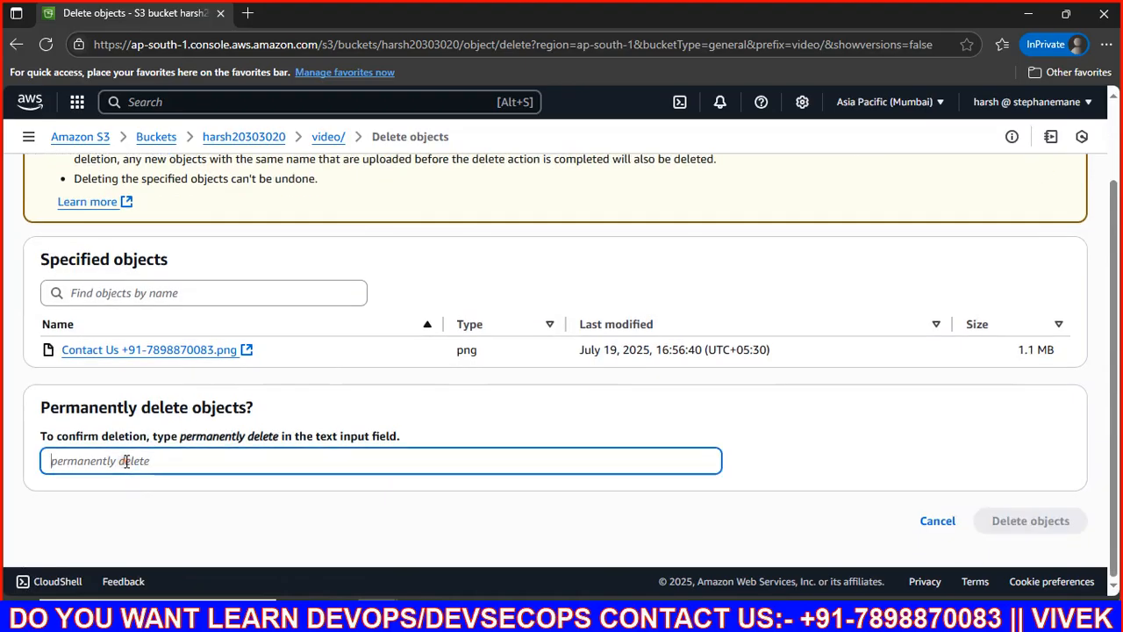
pyautogui.hotkey('ctrl', 'v')
pyautogui.click(995, 521)
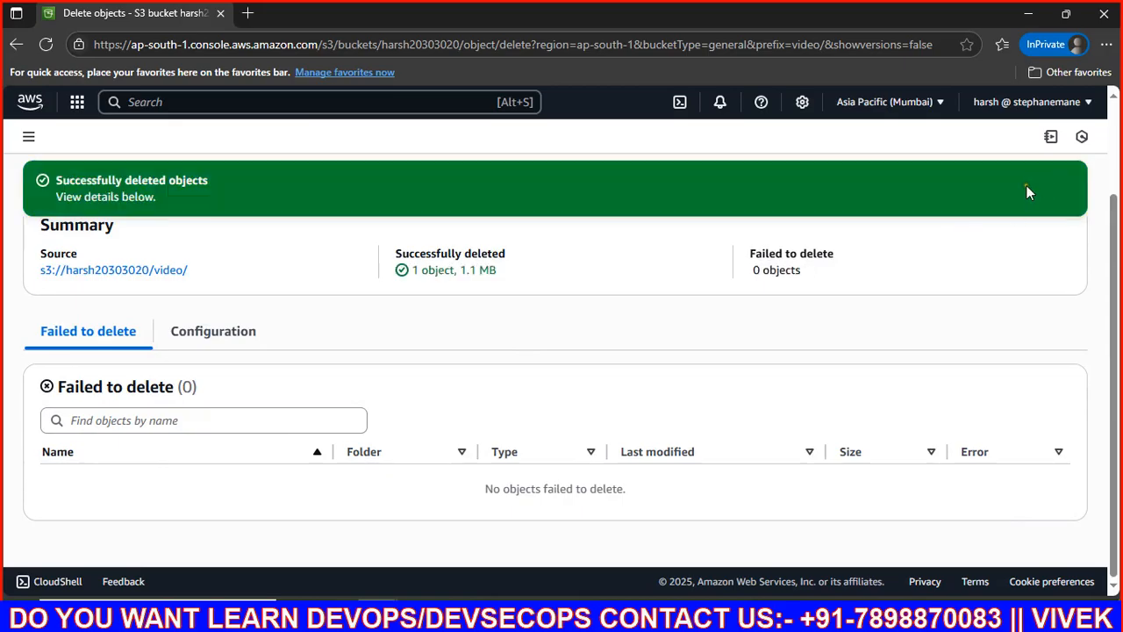
pyautogui.scroll(2, 307, 428)
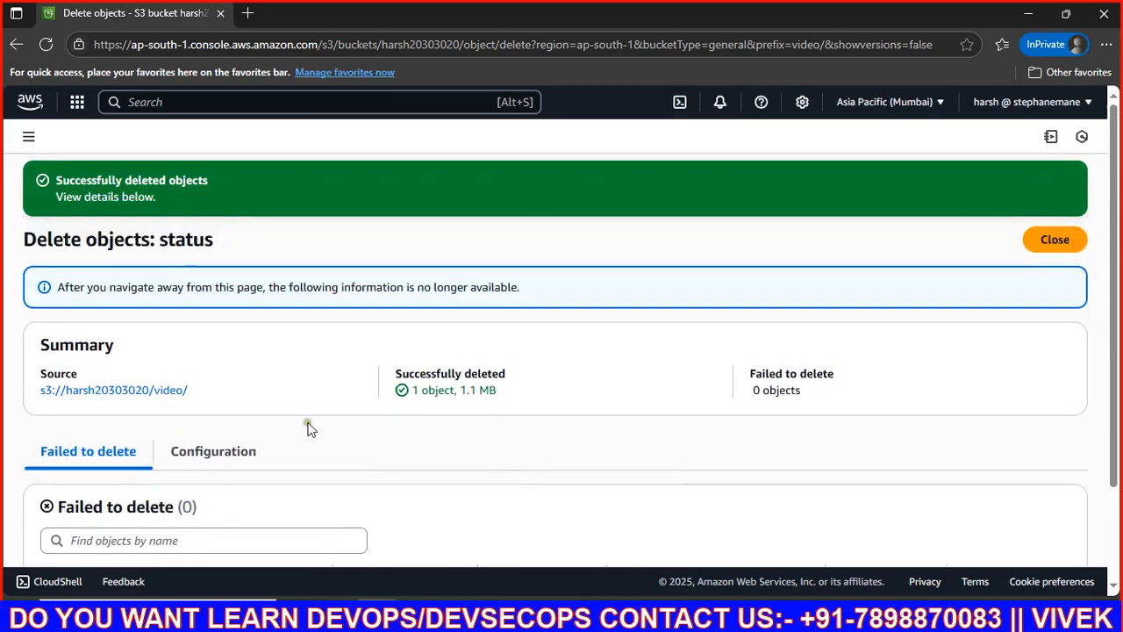
pyautogui.click(1070, 233)
pyautogui.click(217, 139)
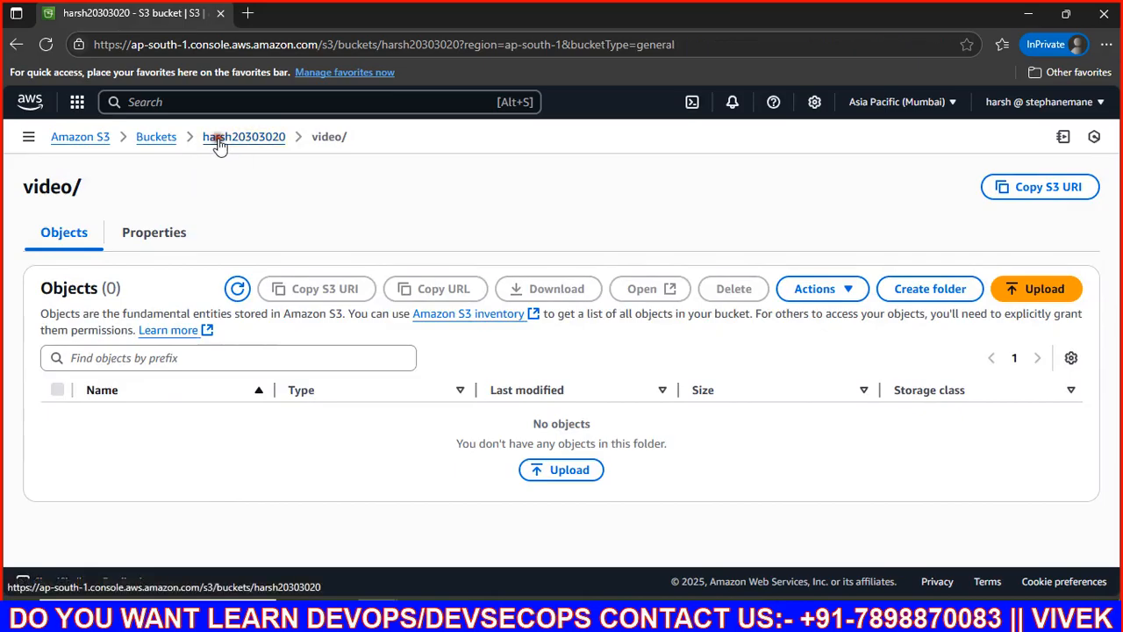
# Step: Finish the Iamuser label and draw a large rectangle to the right of the diagram
pyautogui.click(619, 603)
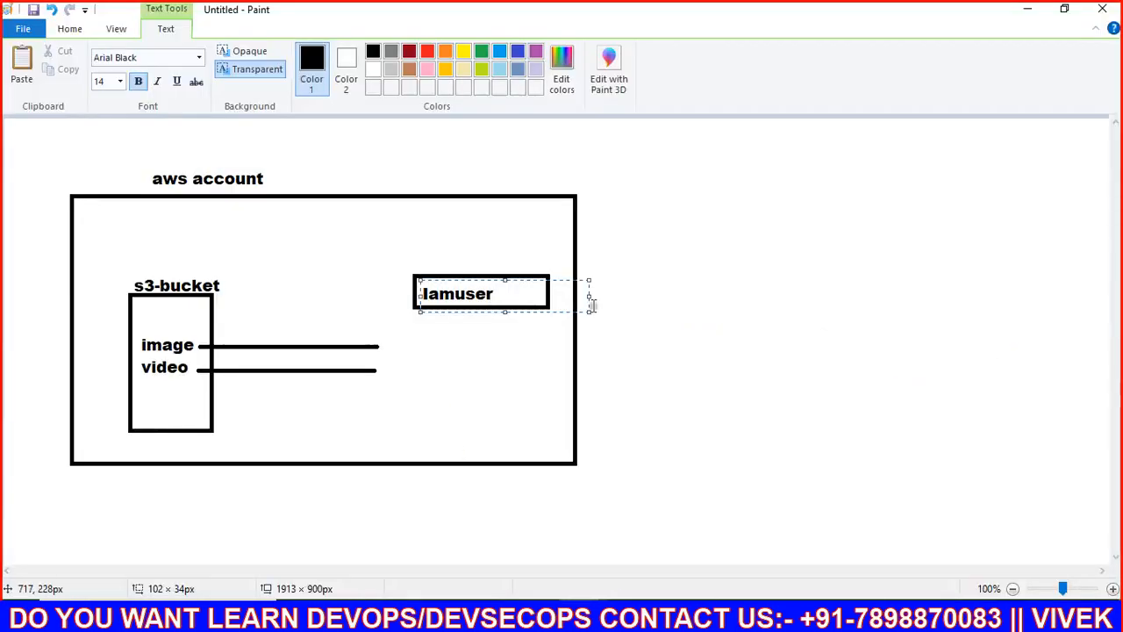
pyautogui.click(663, 280)
pyautogui.moveTo(625, 208)
pyautogui.mouseDown()
pyautogui.moveTo(883, 353)
pyautogui.moveTo(1115, 529)
pyautogui.moveTo(1053, 531)
pyautogui.mouseUp()
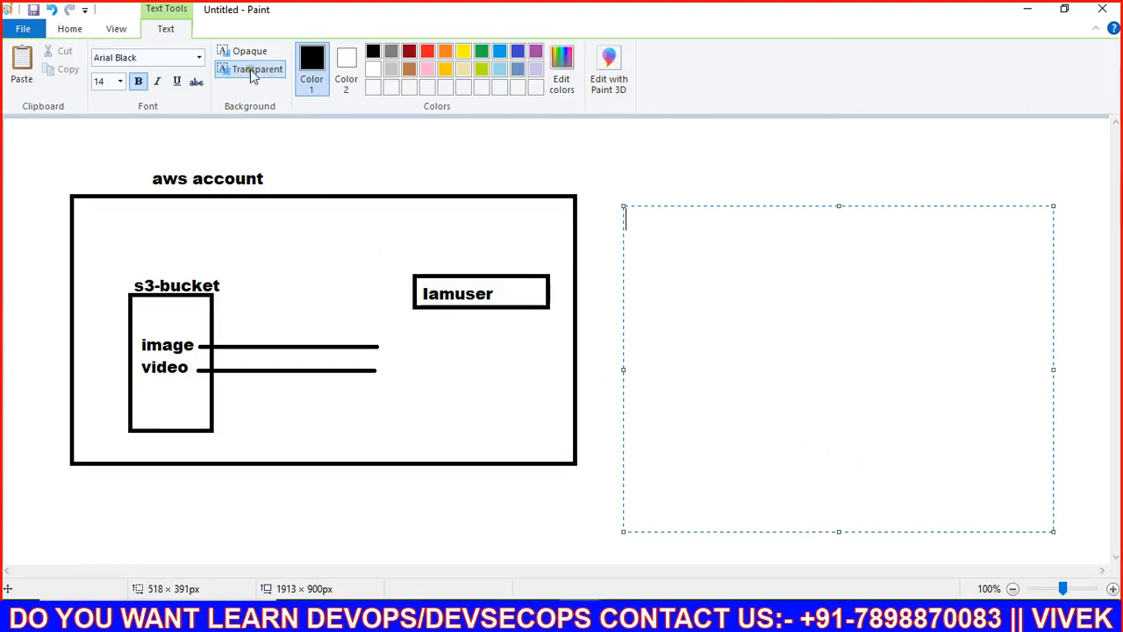
pyautogui.click(70, 29)
pyautogui.click(362, 52)
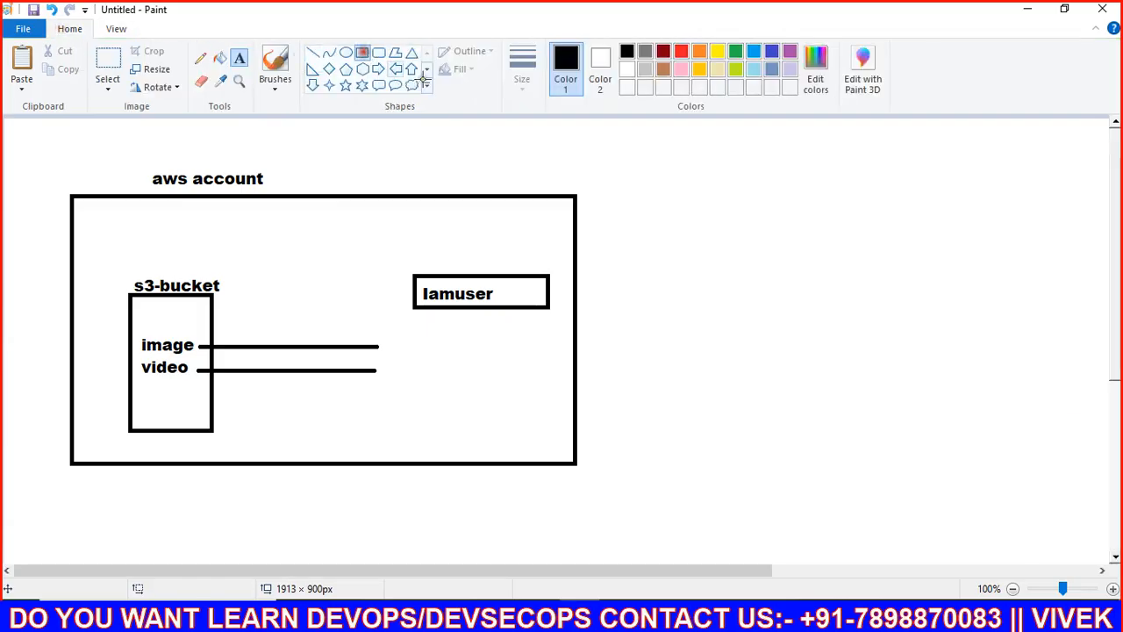
pyautogui.moveTo(641, 206); pyautogui.dragTo(1058, 482)
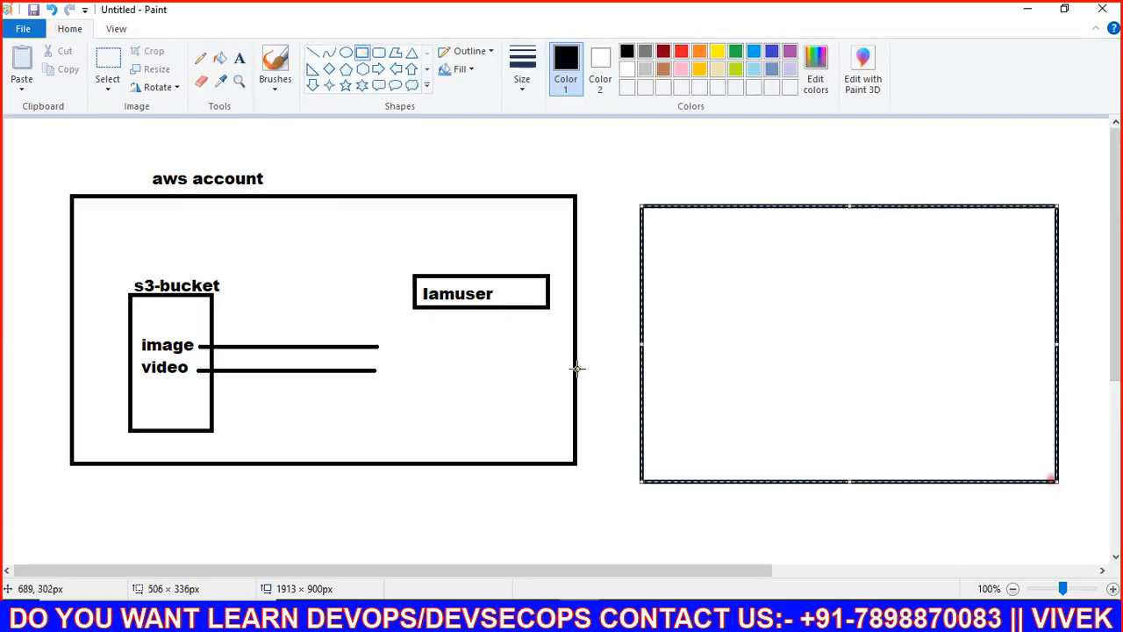
pyautogui.click(526, 357)
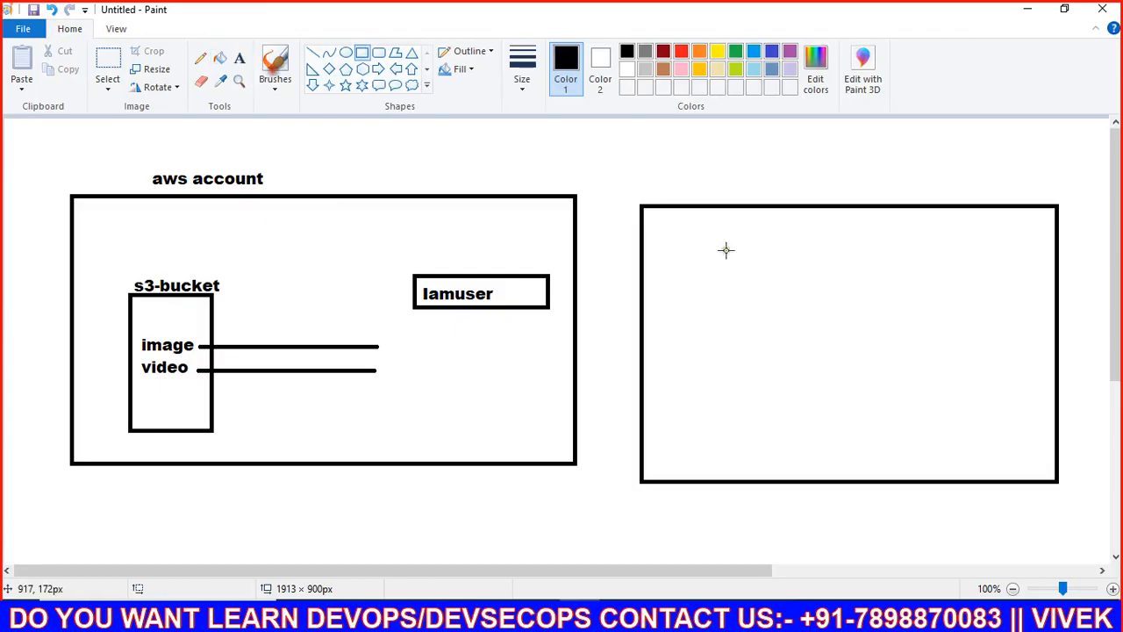
# Step: Label the new box 'aws account' above its top edge
pyautogui.click(239, 59)
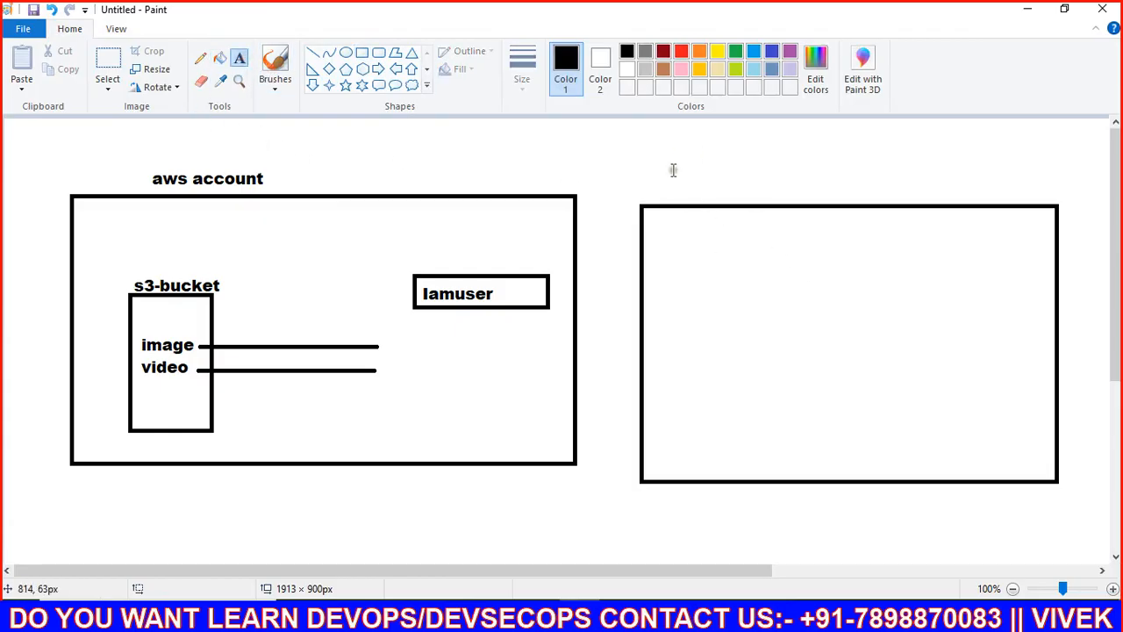
pyautogui.moveTo(668, 175); pyautogui.dragTo(773, 220)
pyautogui.write('aws acc')
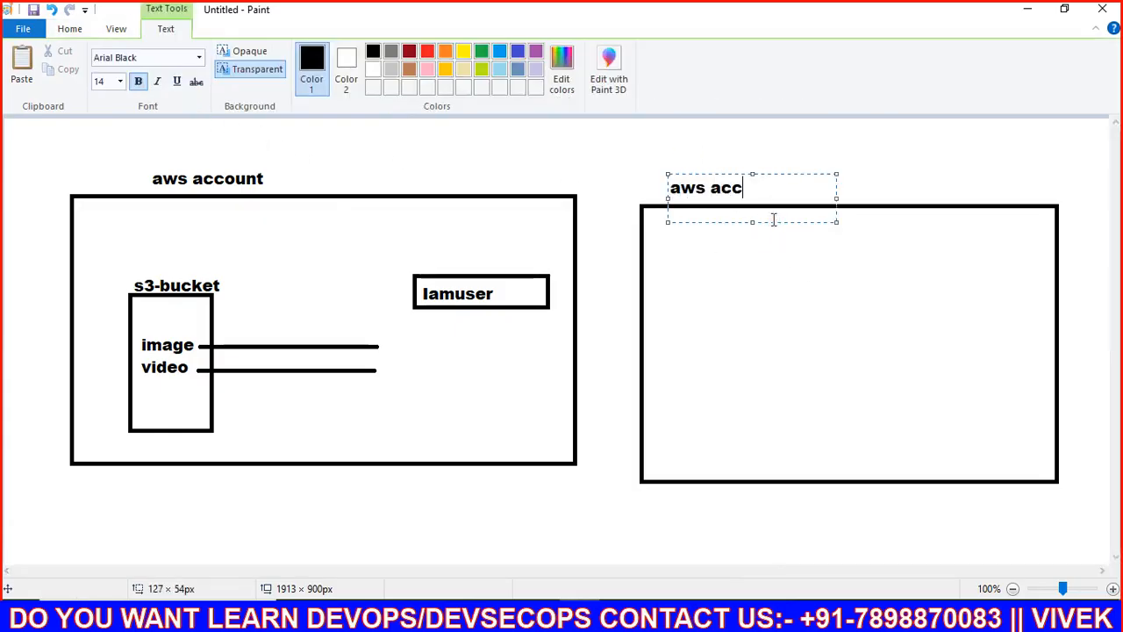
pyautogui.write('ount')
pyautogui.click(733, 344)
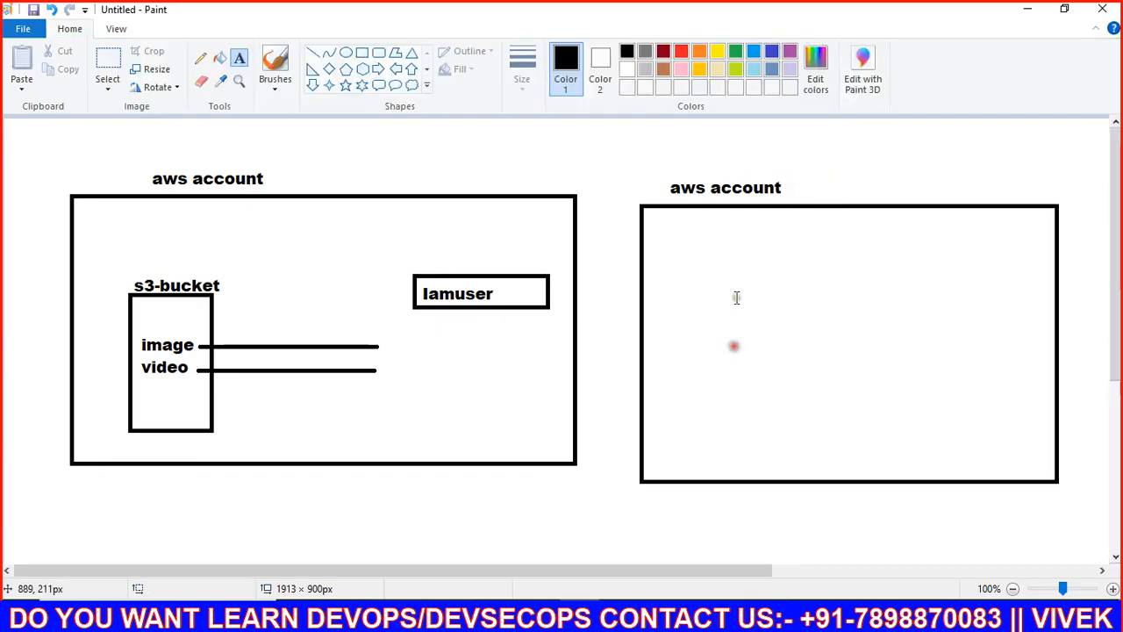
pyautogui.moveTo(664, 226); pyautogui.dragTo(831, 449)
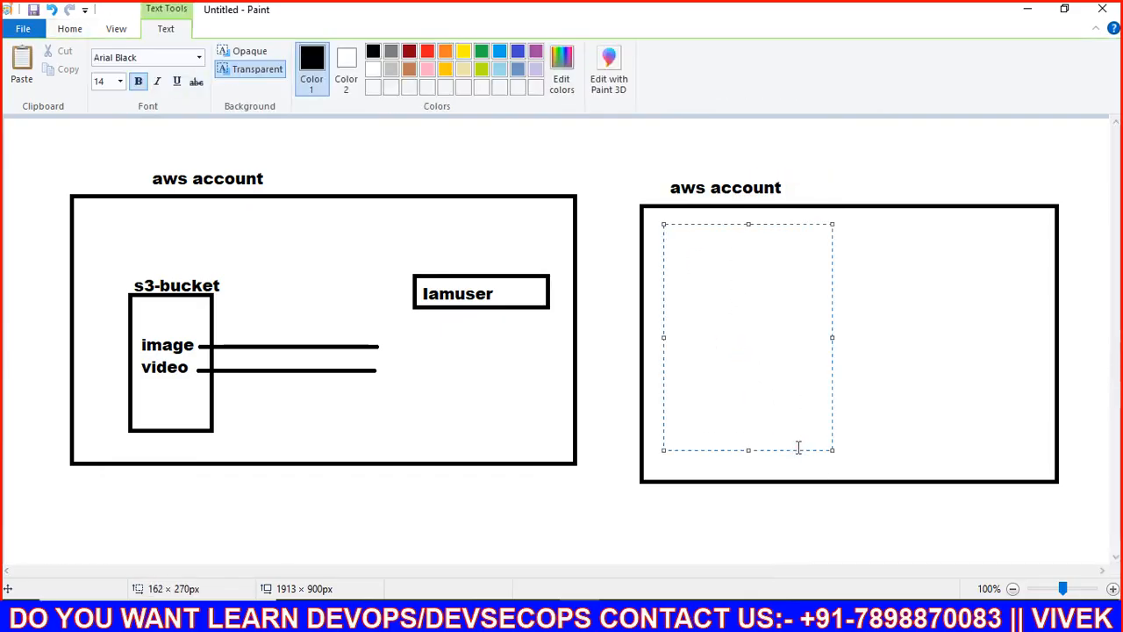
# Step: List the regions mumbai, hydrabad and singapore inside the aws account box
pyautogui.write('mumbai')
pyautogui.press('Return')
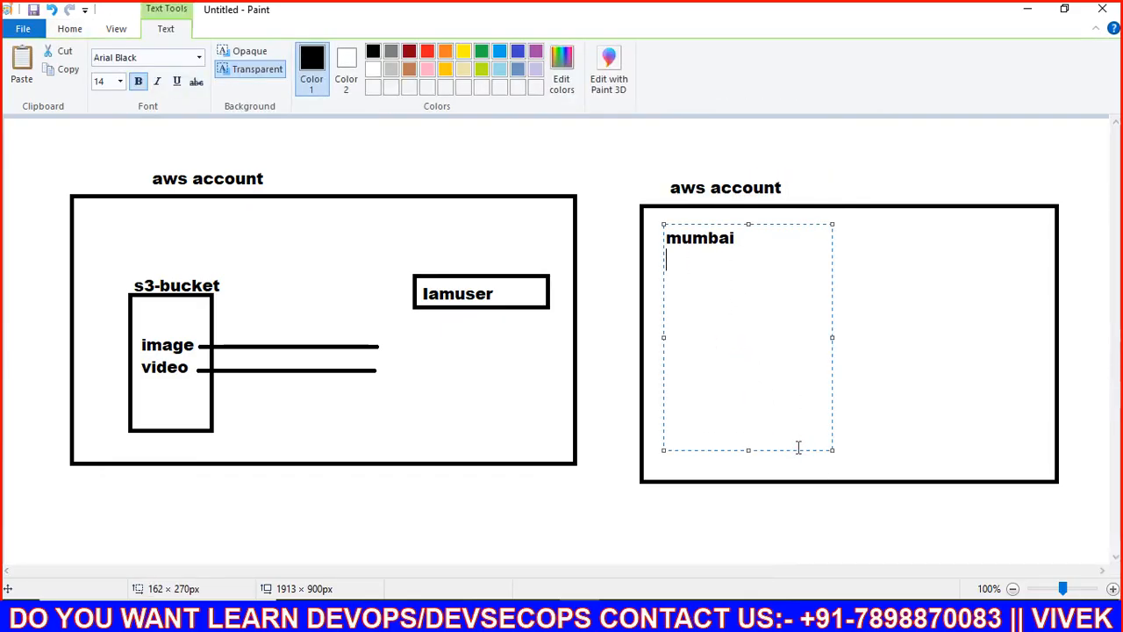
pyautogui.write('hydrabad ')
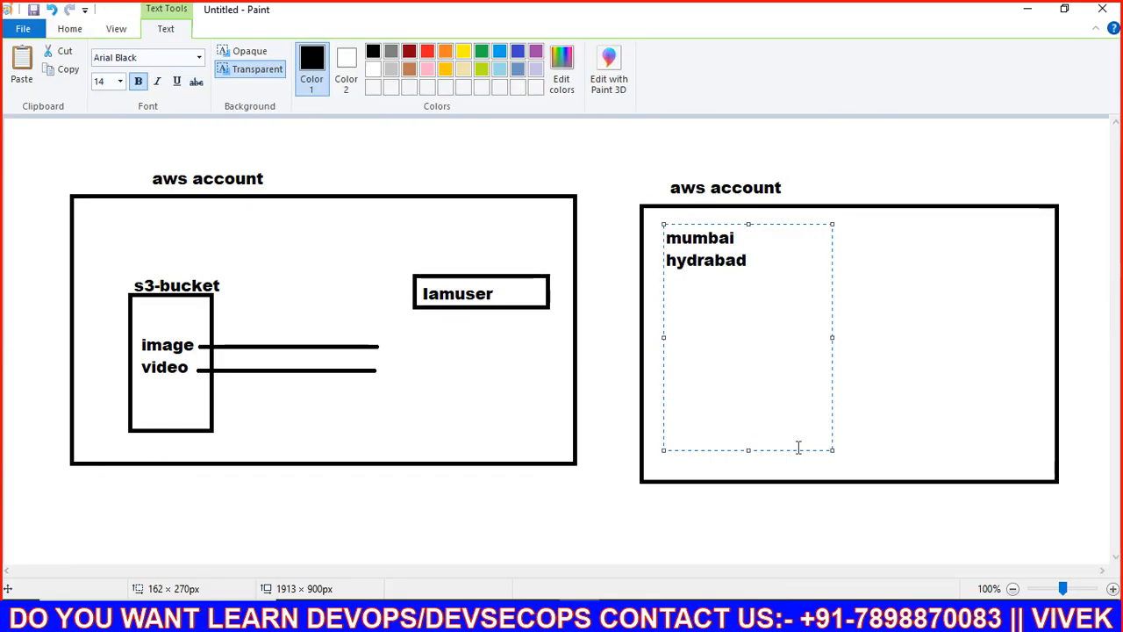
pyautogui.write('singapore')
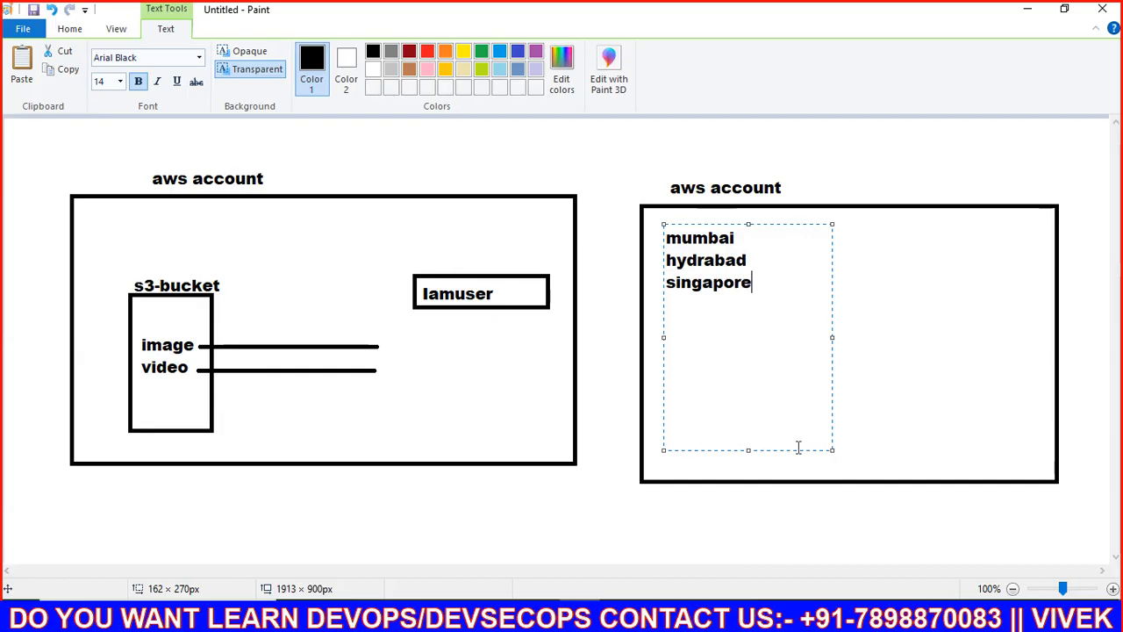
pyautogui.click(871, 469)
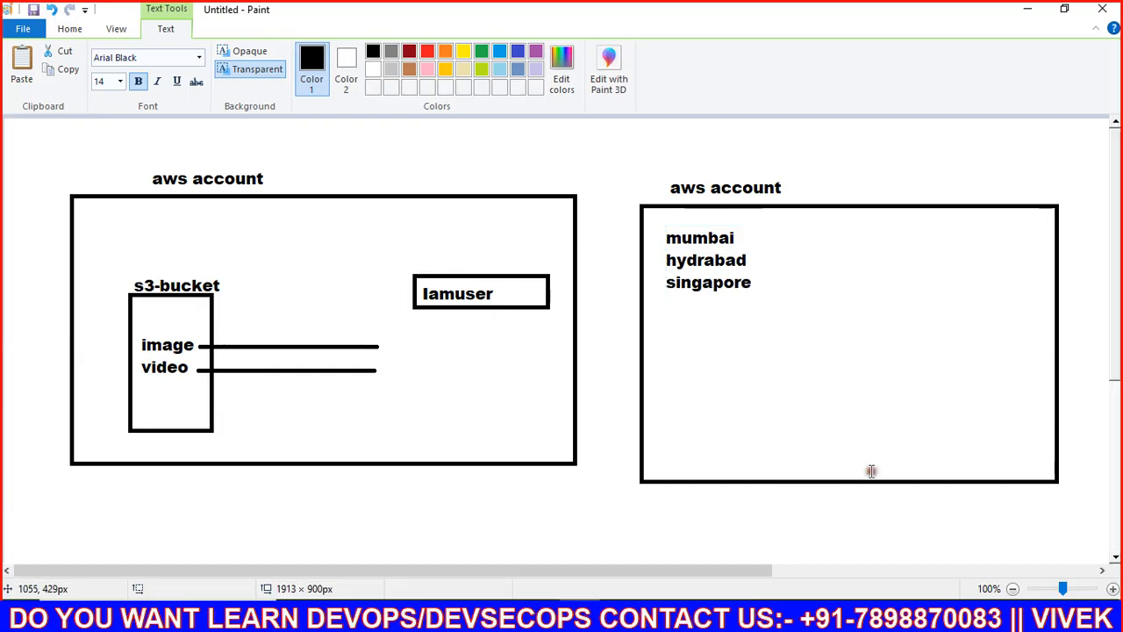
# Step: Add the user names vivek and deepak on the box's right side
pyautogui.moveTo(899, 227); pyautogui.dragTo(1033, 465)
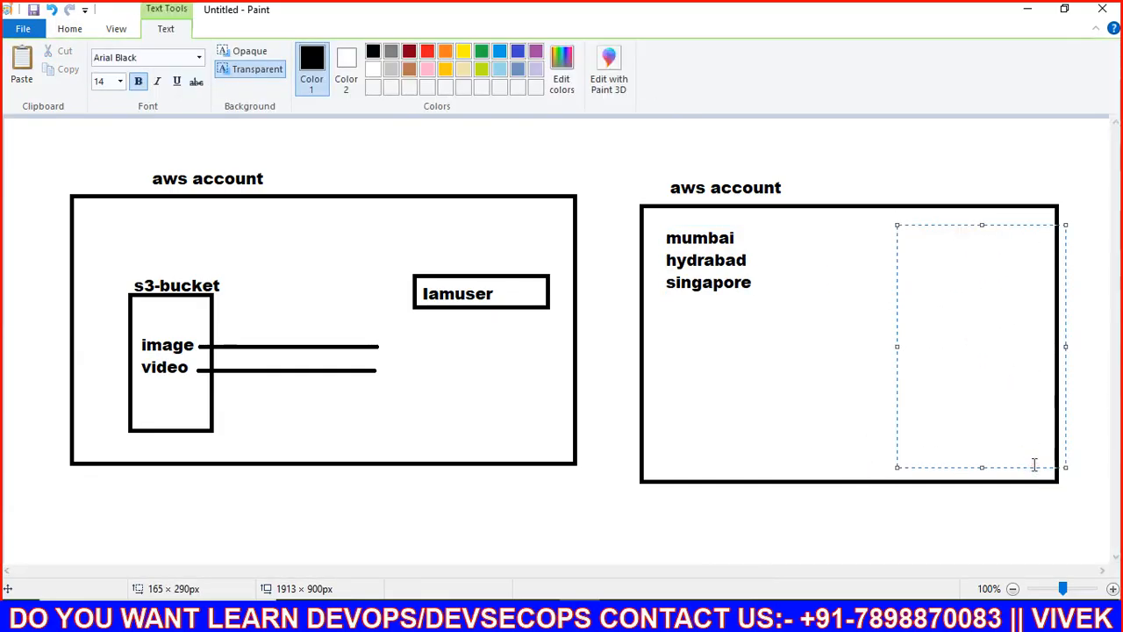
pyautogui.press('BackSpace')
pyautogui.press('BackSpace')
pyautogui.press('BackSpace')
pyautogui.write('vek')
pyautogui.press('Return')
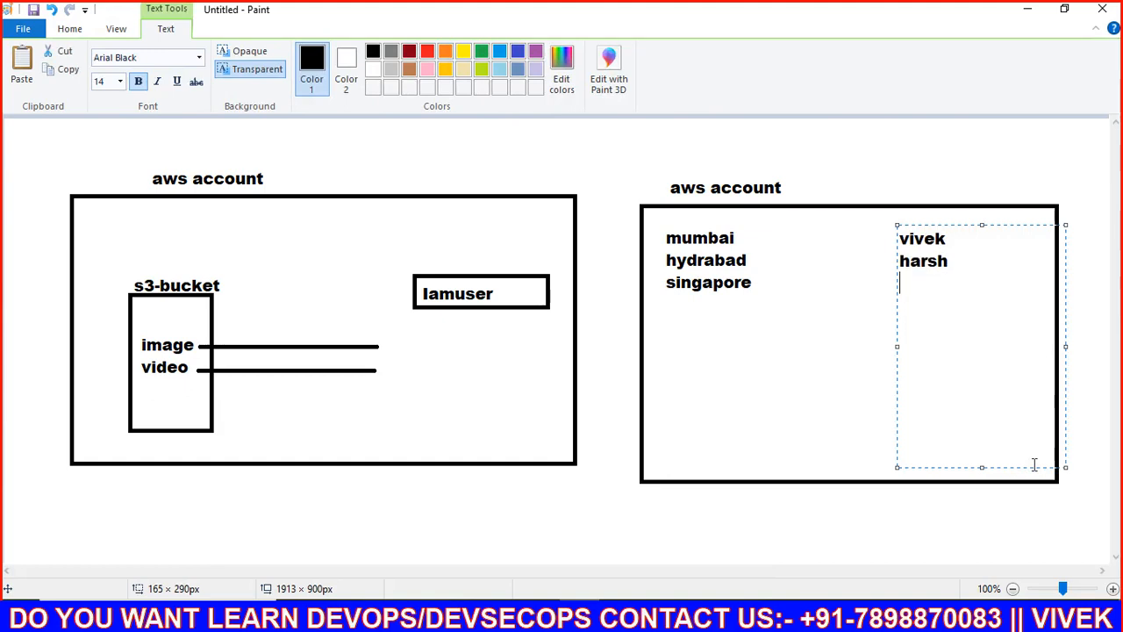
pyautogui.write('deepak')
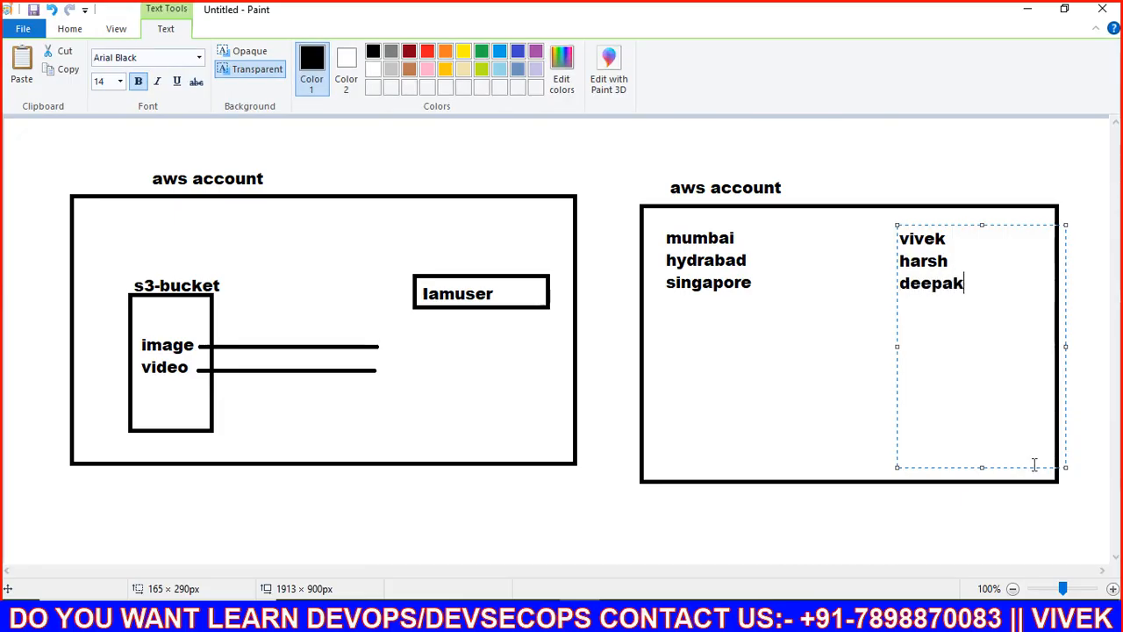
pyautogui.click(861, 370)
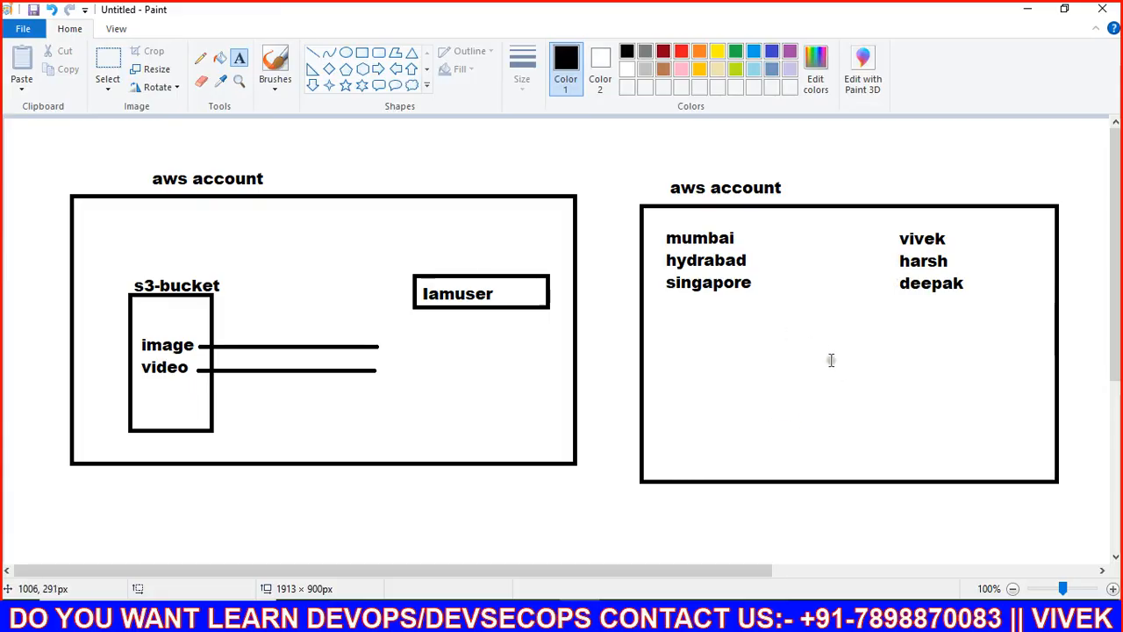
pyautogui.click(830, 359)
pyautogui.click(259, 256)
# Step: Draw a straight line connecting mumbai to vivek
pyautogui.click(313, 53)
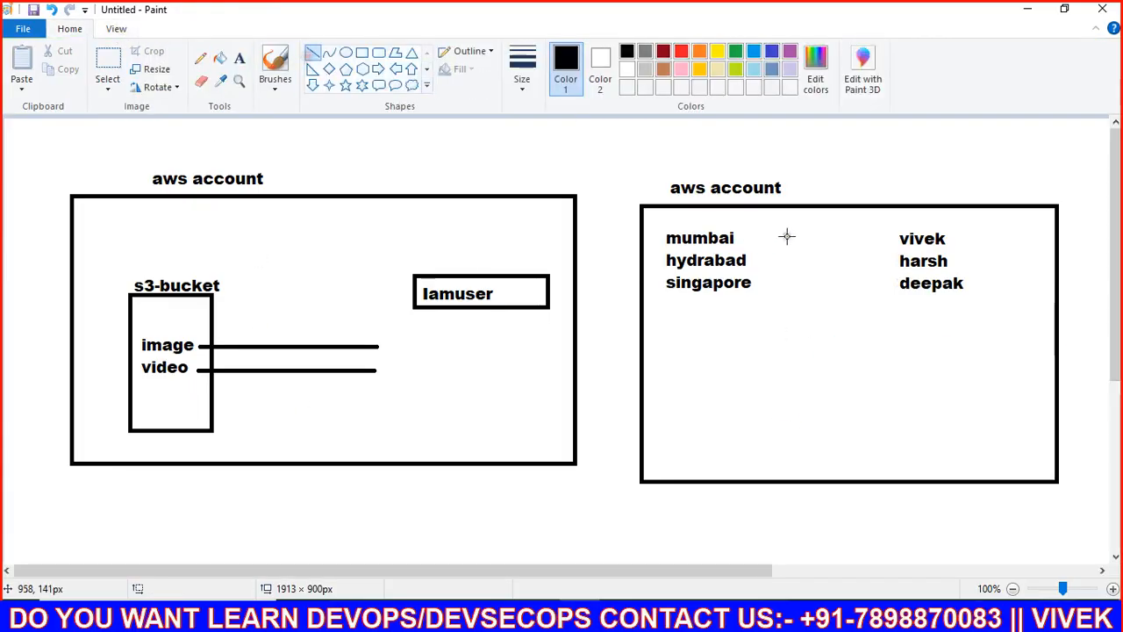
pyautogui.moveTo(896, 240)
pyautogui.mouseDown()
pyautogui.moveTo(784, 280)
pyautogui.moveTo(740, 238)
pyautogui.mouseUp()
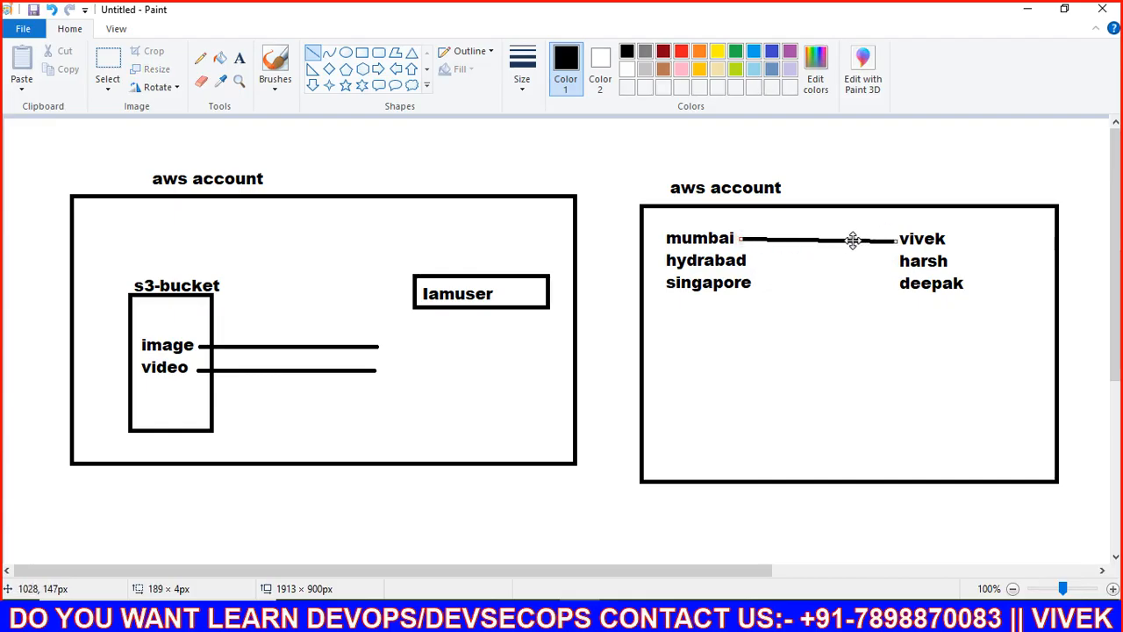
pyautogui.moveTo(744, 238); pyautogui.dragTo(741, 242)
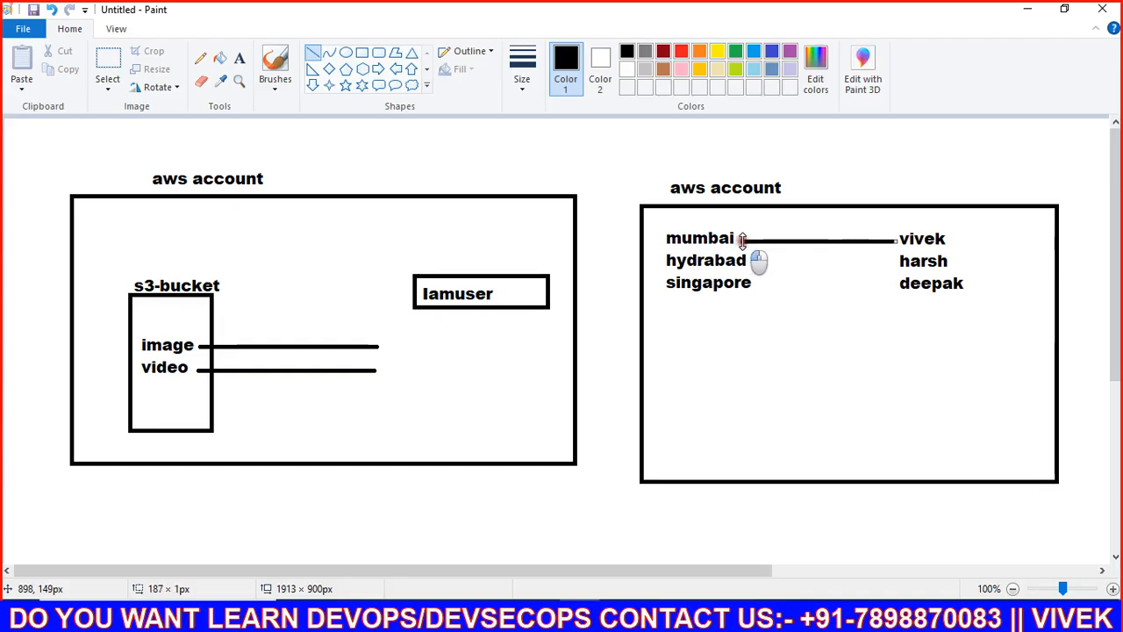
pyautogui.click(750, 226)
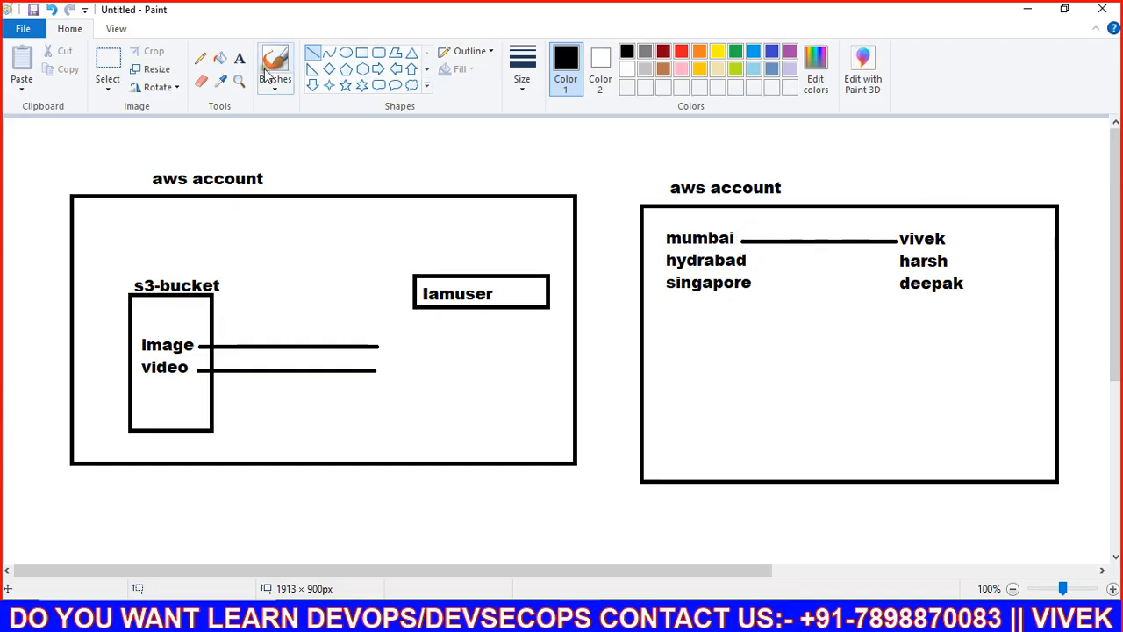
pyautogui.click(238, 58)
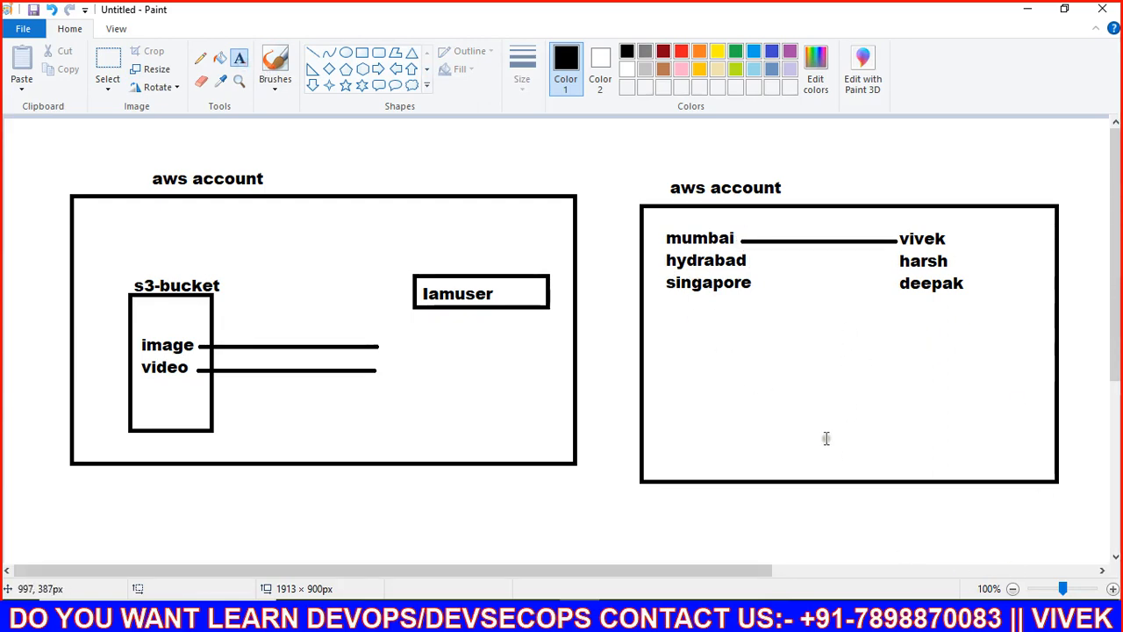
# Step: Add a text box below the region names reading 'web-server (running)'
pyautogui.click(802, 412)
pyautogui.click(700, 418)
pyautogui.moveTo(654, 380); pyautogui.dragTo(975, 445)
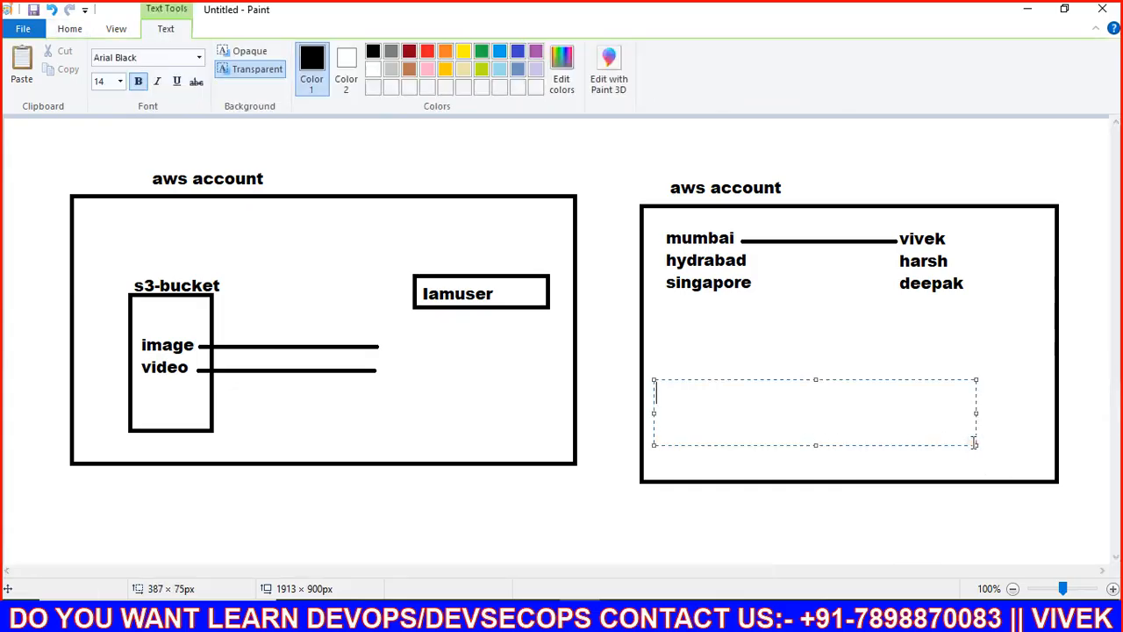
pyautogui.write('ec2')
pyautogui.hotkey('ctrl', 'a')
pyautogui.write('web')
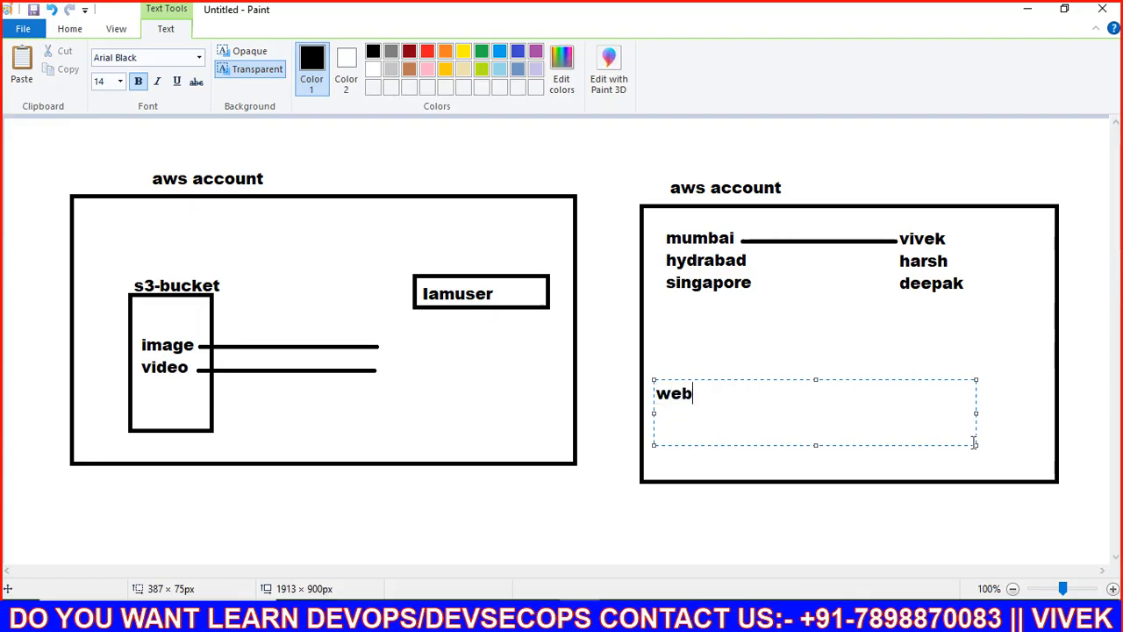
pyautogui.write('-server (running')
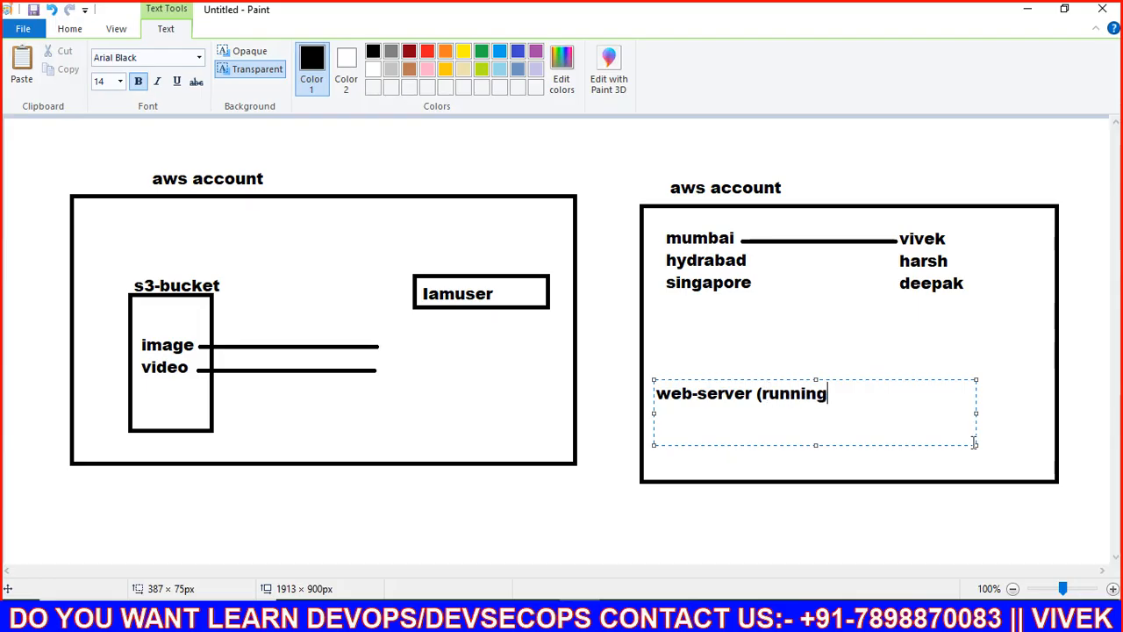
pyautogui.write(')')
pyautogui.press('Return')
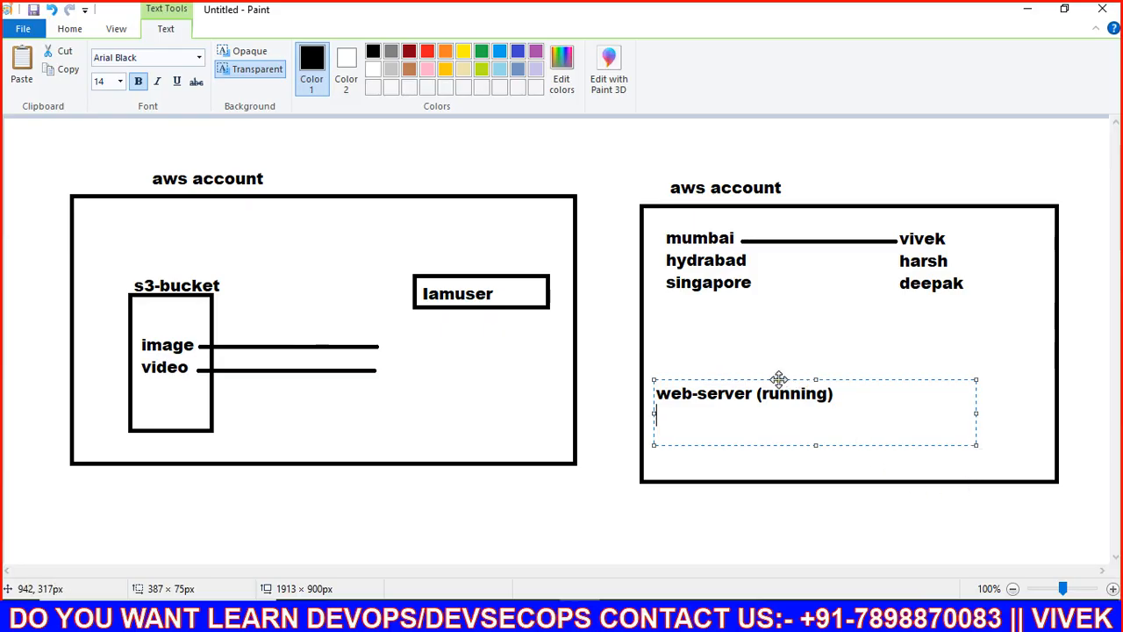
# Step: Move the text up near the regions and add the lines vpc, subnet, key-pair and ami
pyautogui.moveTo(778, 379); pyautogui.dragTo(774, 347)
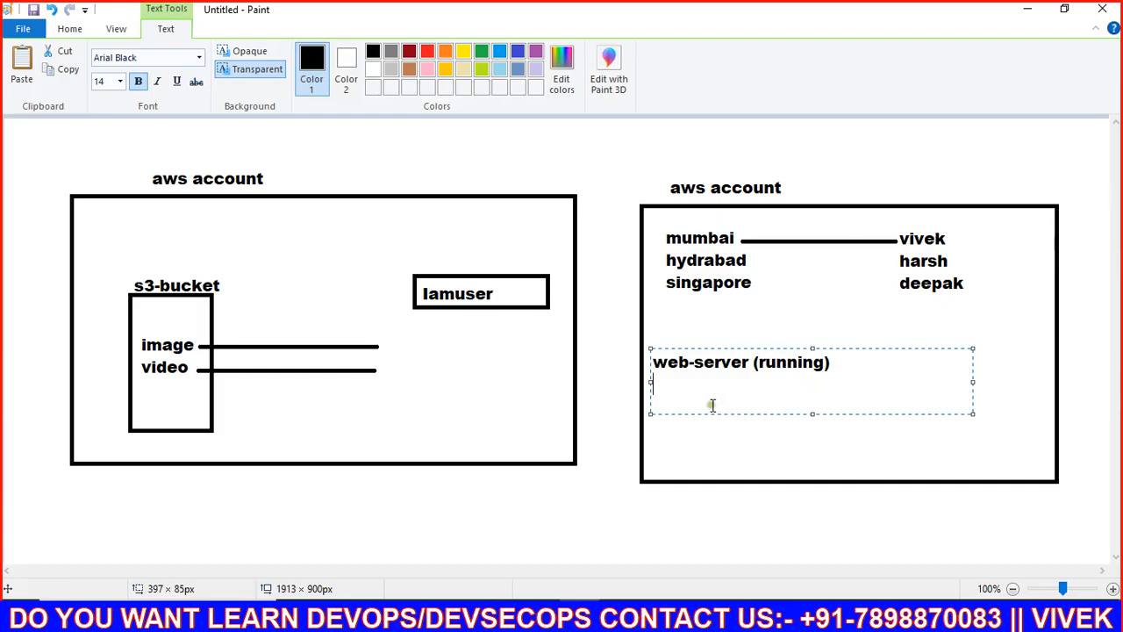
pyautogui.write('vpc')
pyautogui.press('Return')
pyautogui.write('subne')
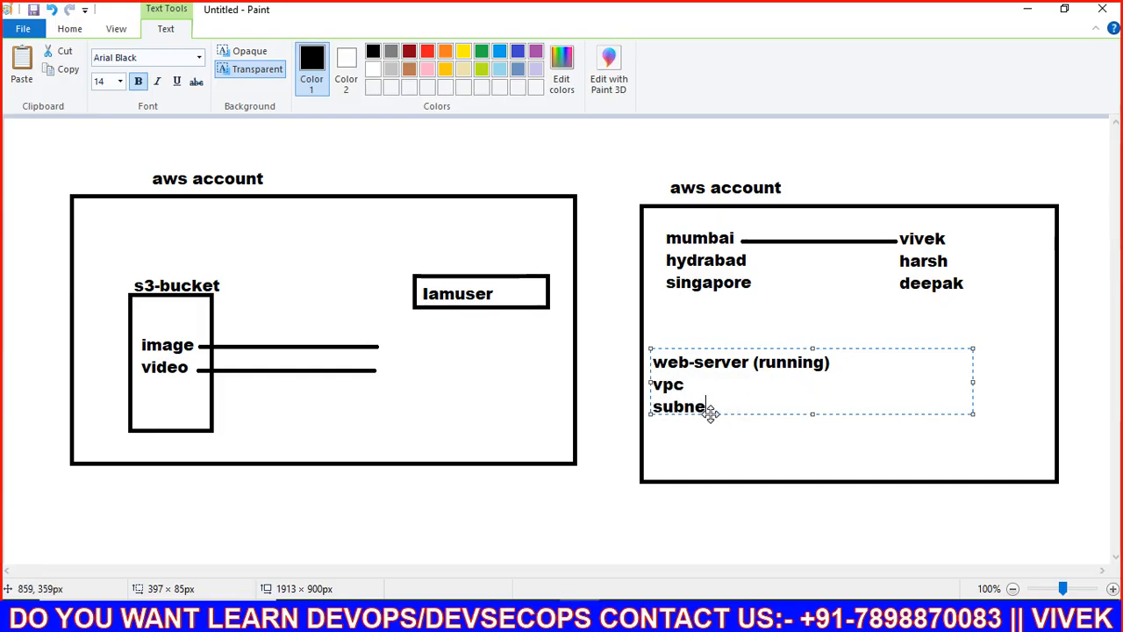
pyautogui.write('t')
pyautogui.press('Return')
pyautogui.write('key-pair')
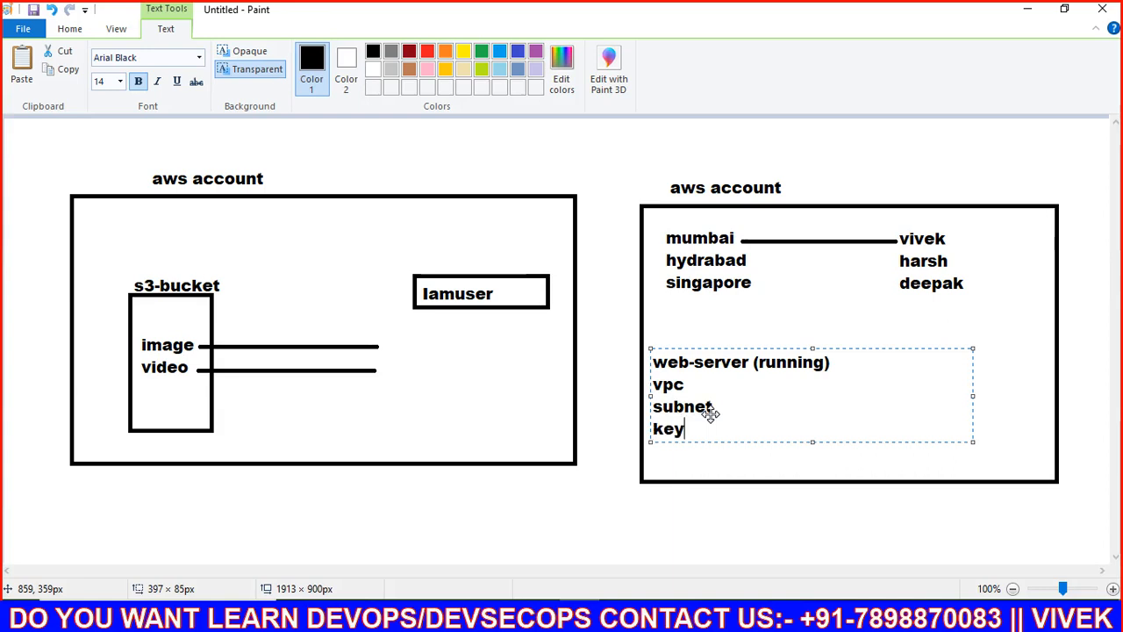
pyautogui.press('Return')
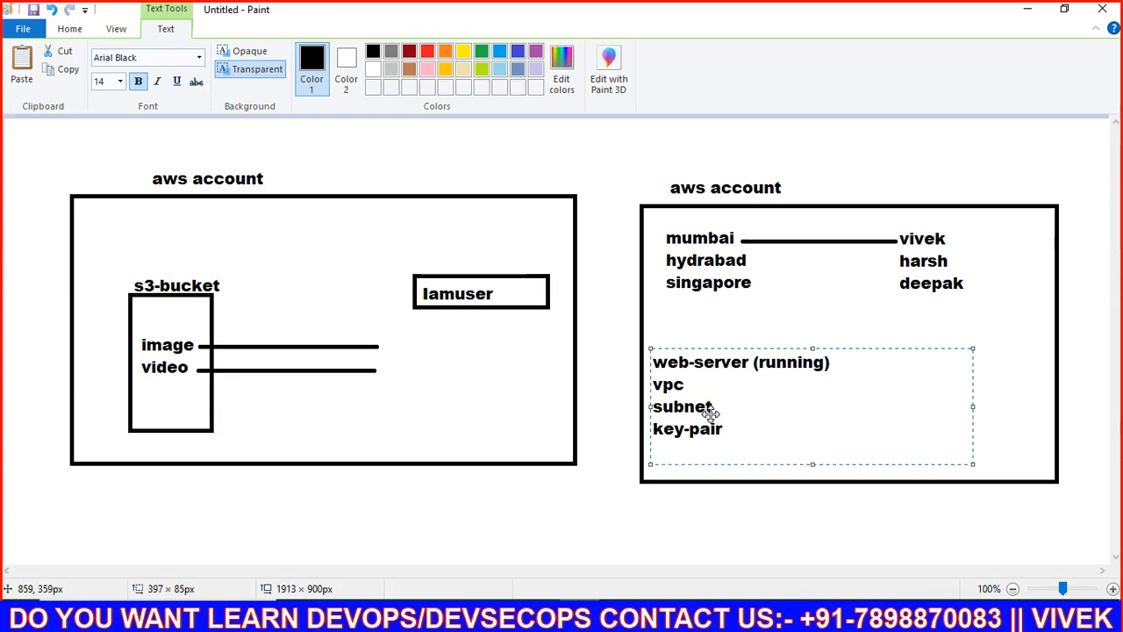
pyautogui.write('ami')
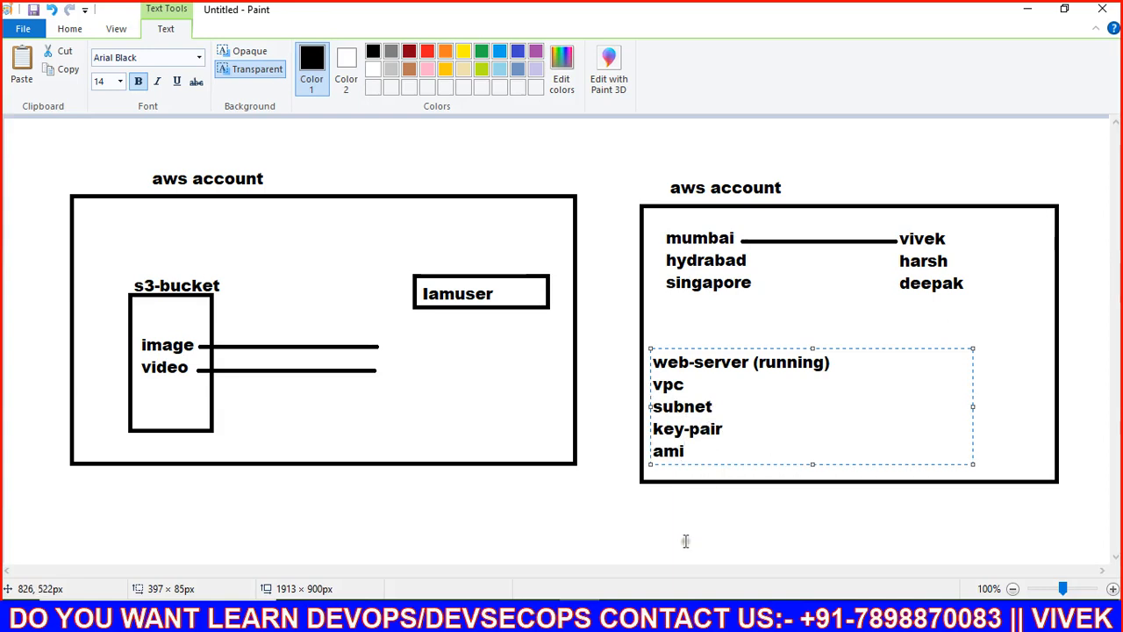
pyautogui.click(667, 615)
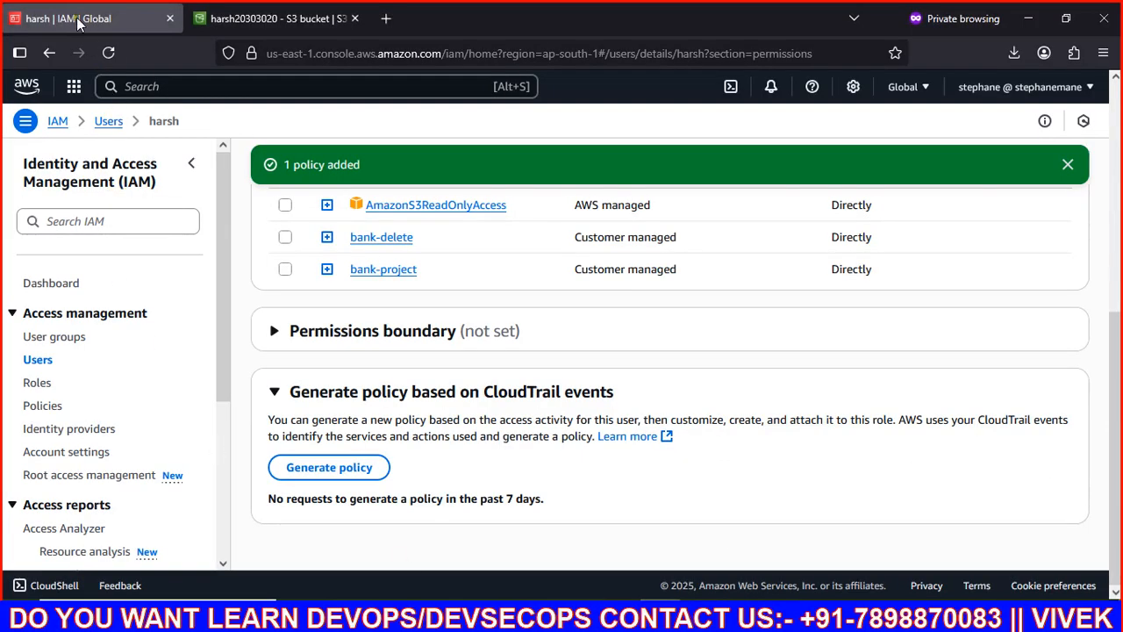
# Step: Search ec2 and open the EC2 Instances page, which shows an ec2:DescribeInstances authorization error
pyautogui.moveTo(382, 614)
pyautogui.click(413, 553)
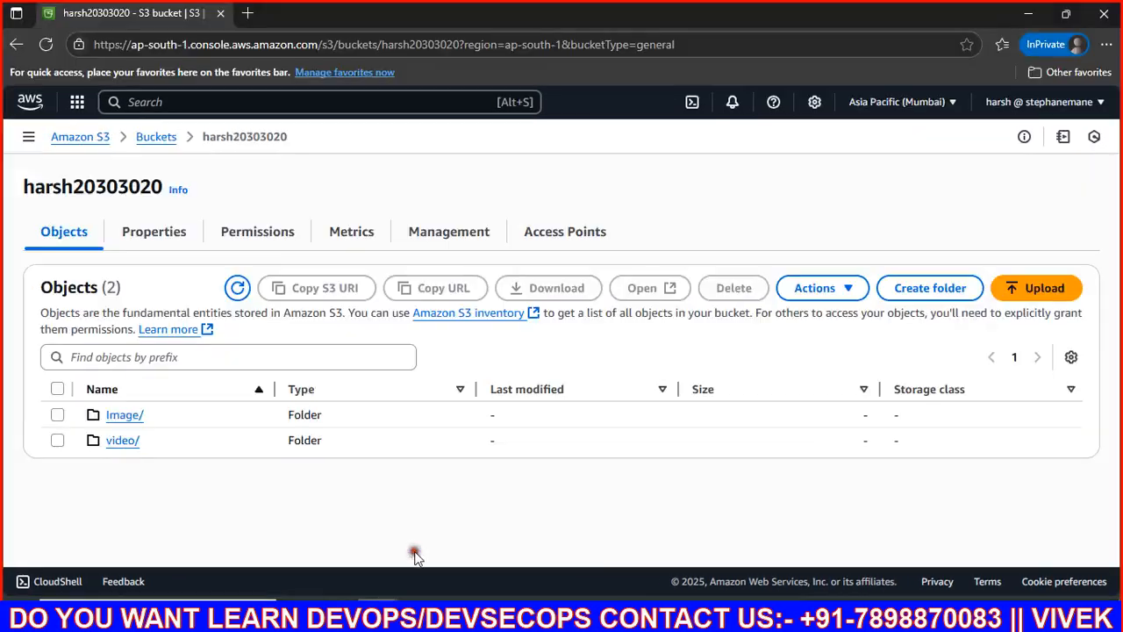
pyautogui.click(161, 102)
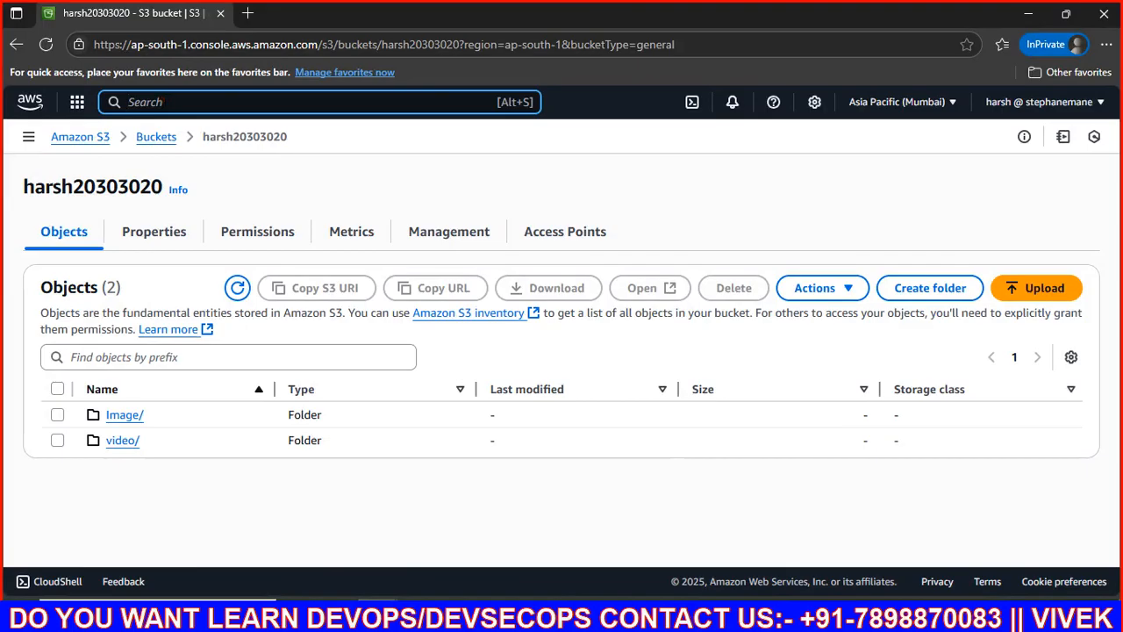
pyautogui.write('ec2')
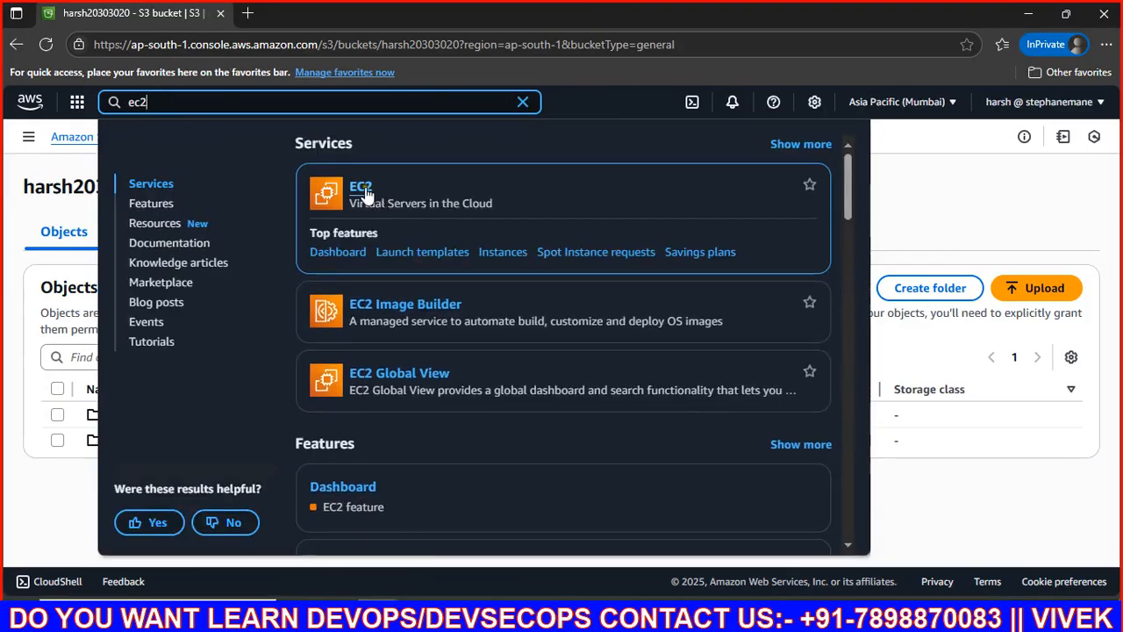
pyautogui.click(362, 188)
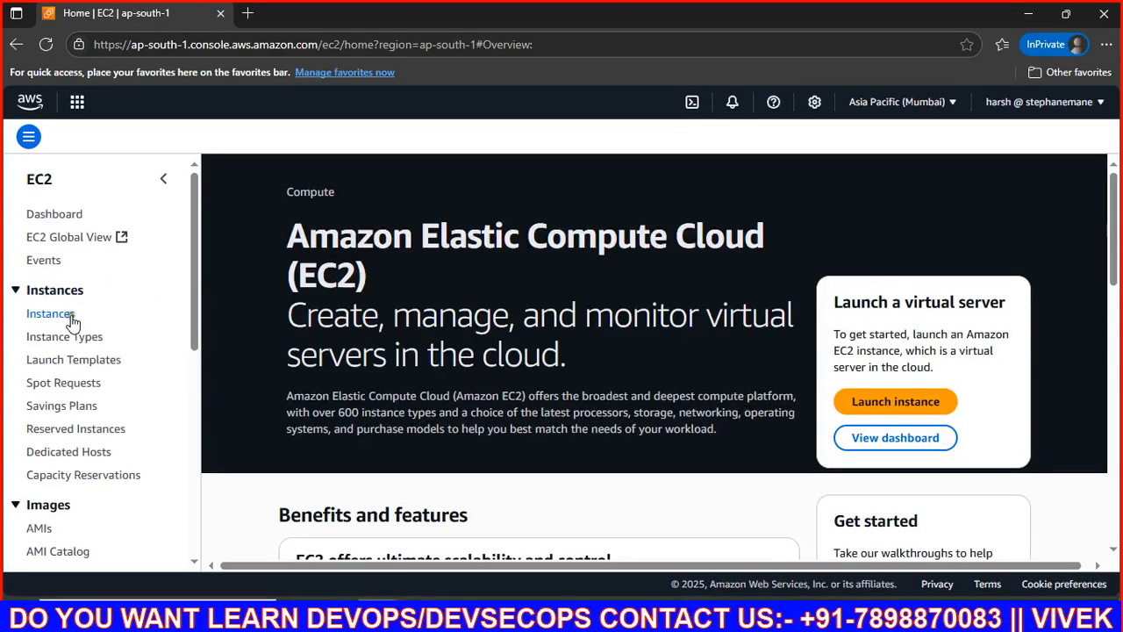
pyautogui.click(72, 318)
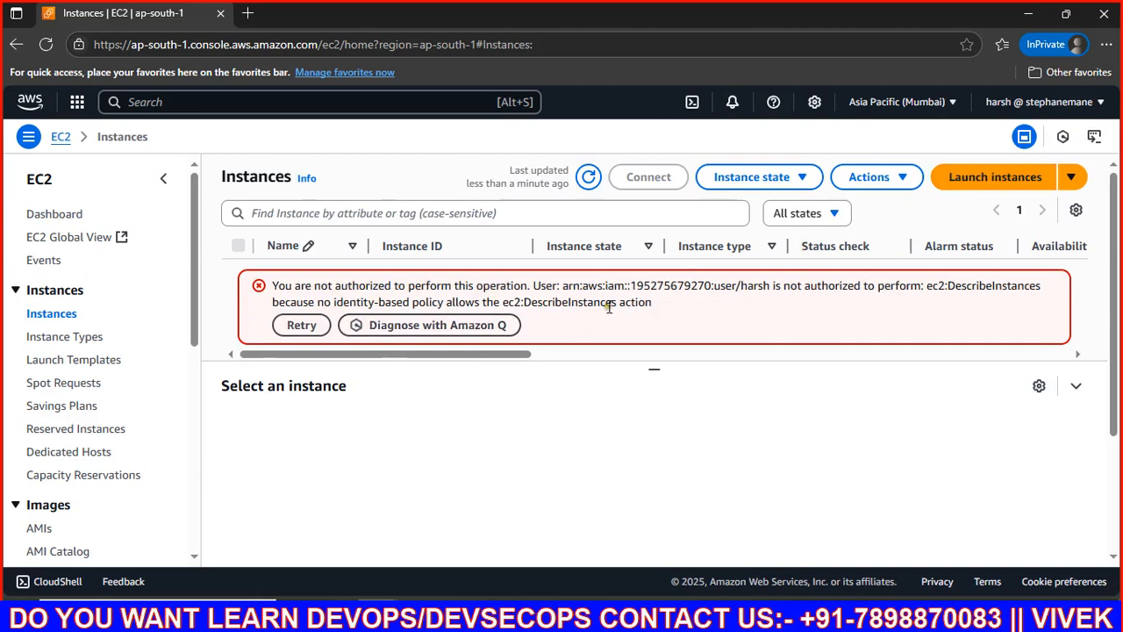
# Step: Review the Launch an instance form's AMI, instance type, key pair and network sections, then return to Paint
pyautogui.click(1009, 182)
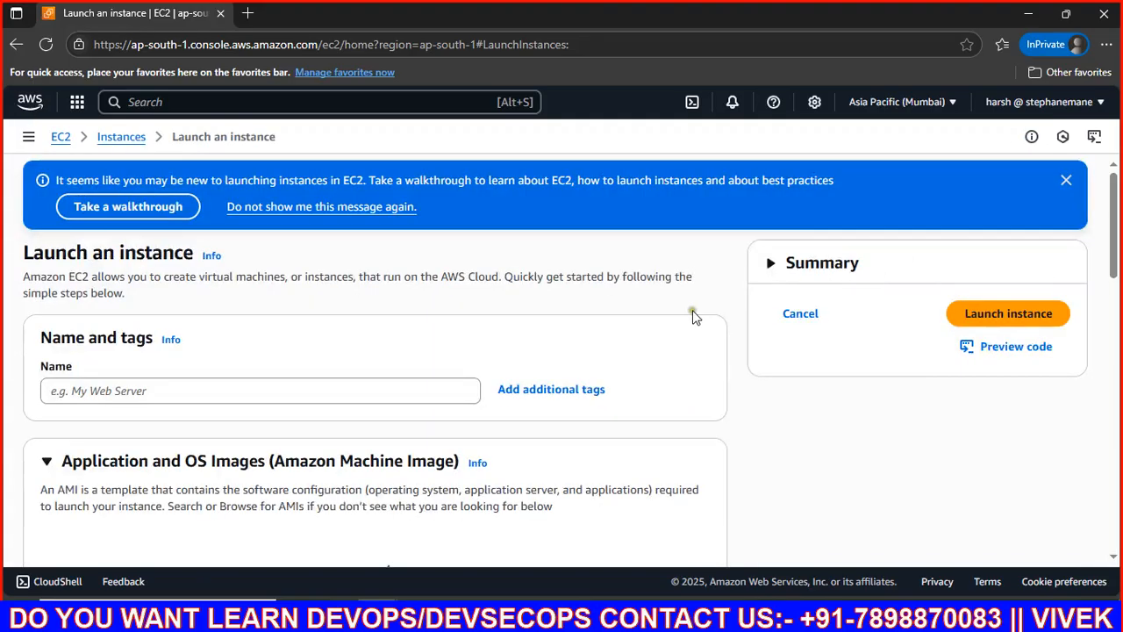
pyautogui.scroll(-2, 501, 364)
pyautogui.scroll(2, 500, 363)
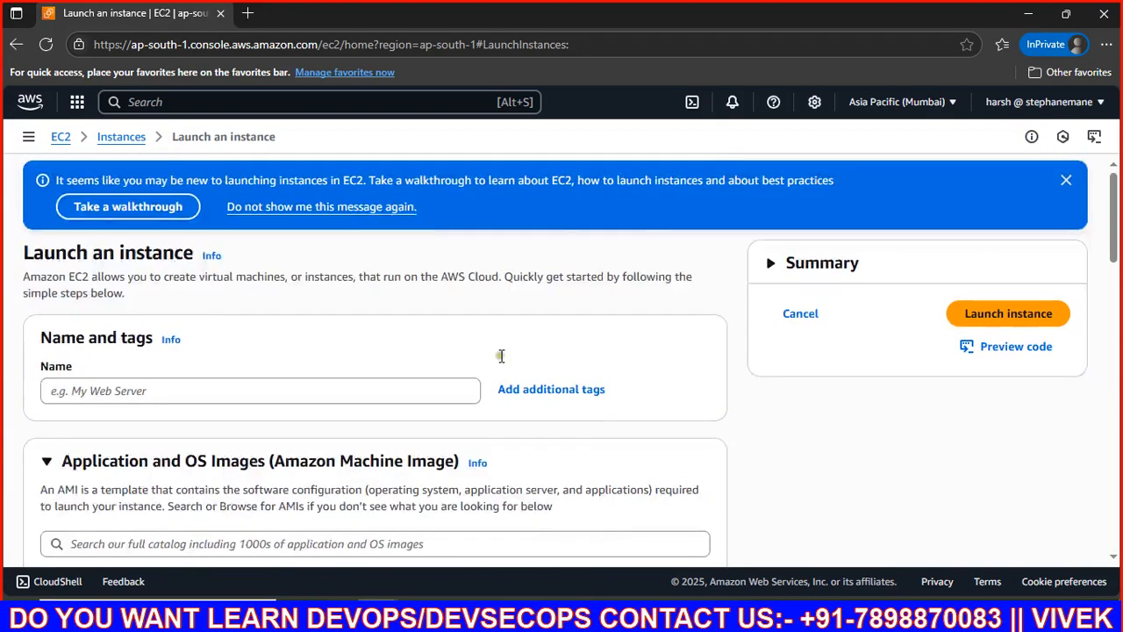
pyautogui.scroll(-2, 160, 413)
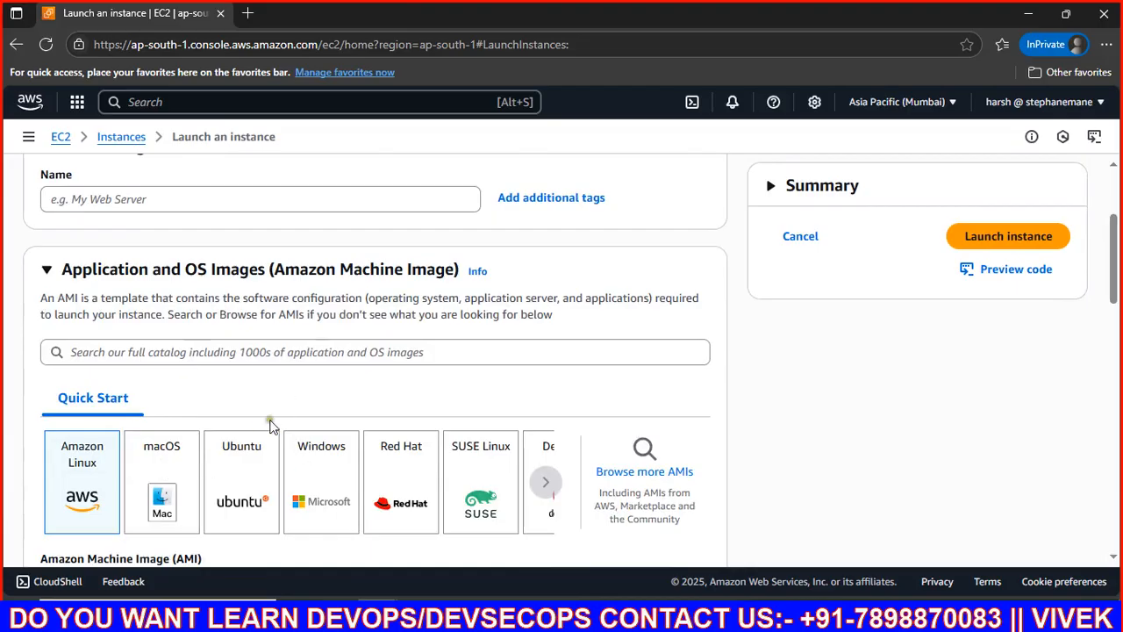
pyautogui.scroll(-2, 260, 424)
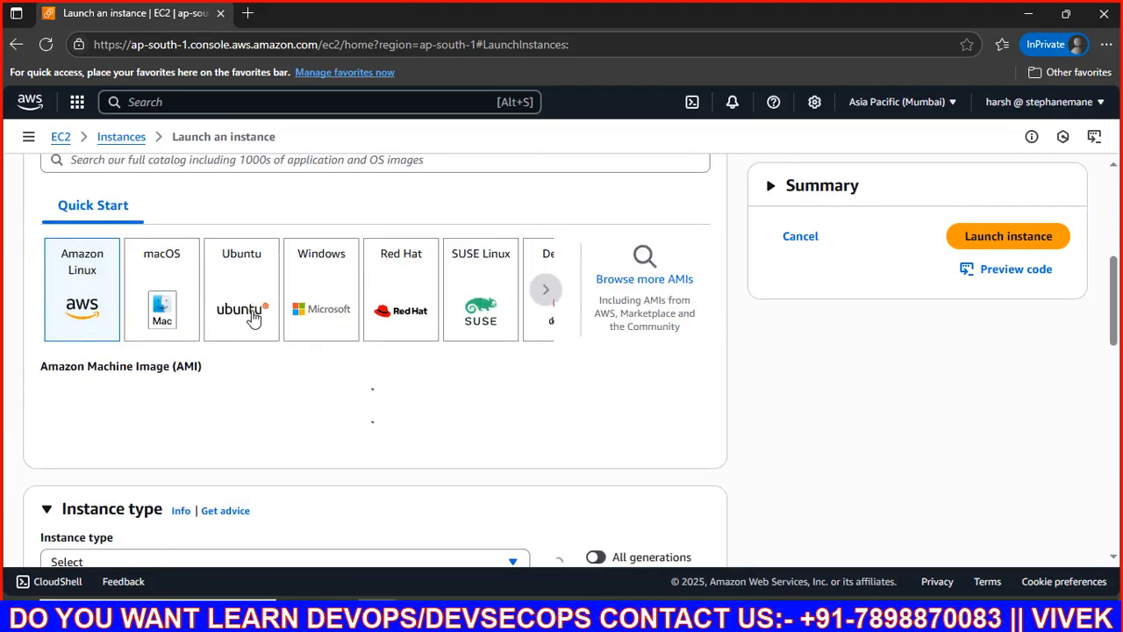
pyautogui.scroll(-2, 251, 318)
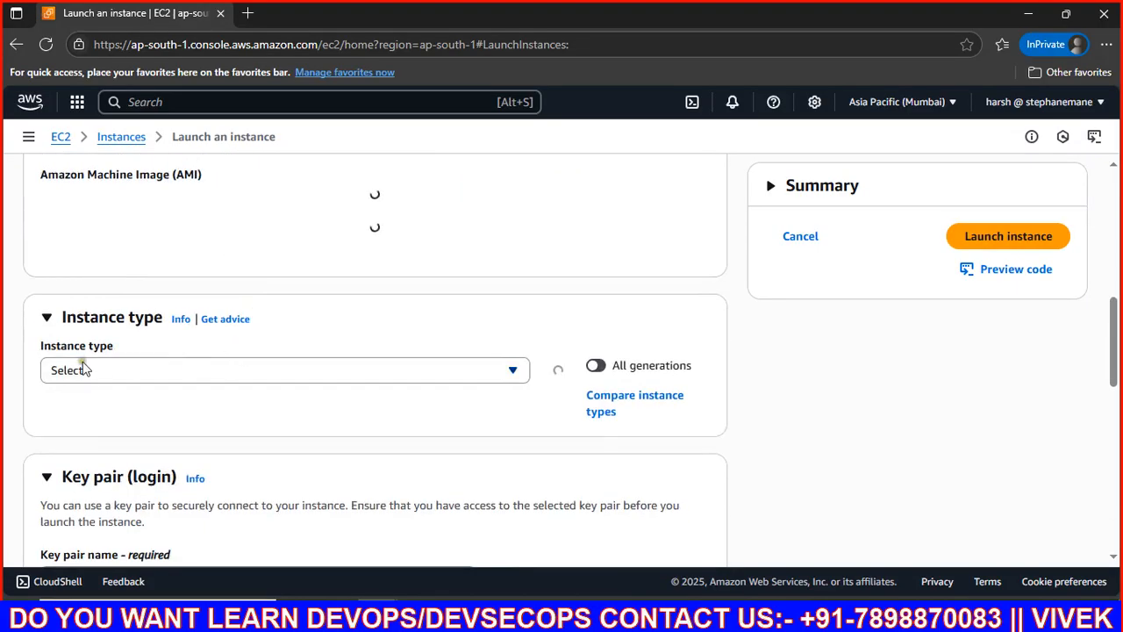
pyautogui.scroll(-2, 233, 368)
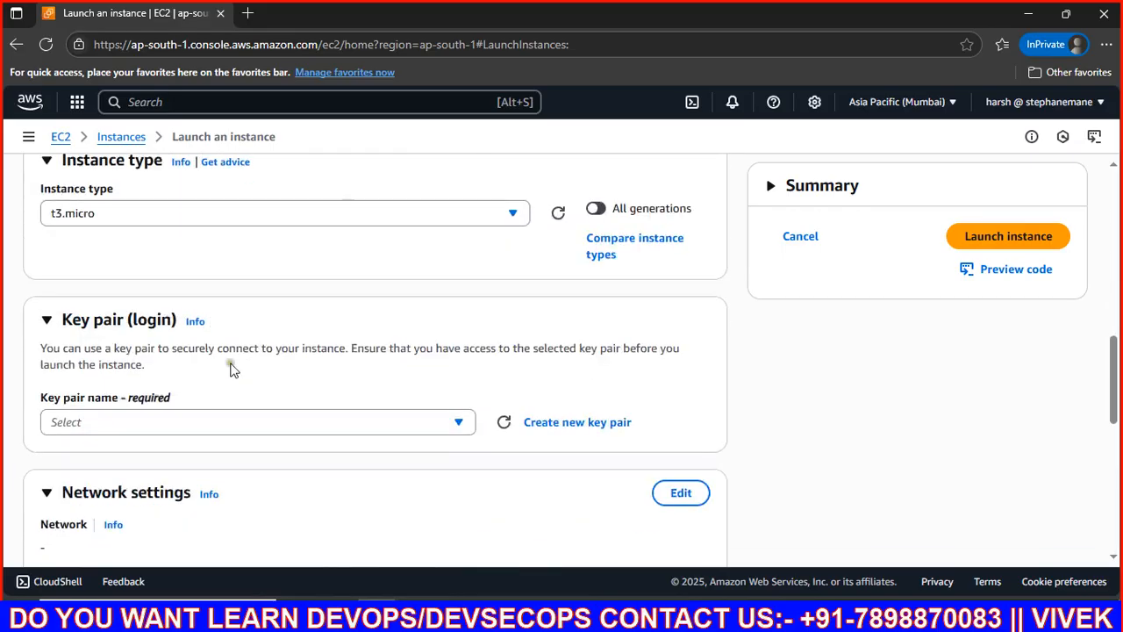
pyautogui.scroll(-2, 167, 421)
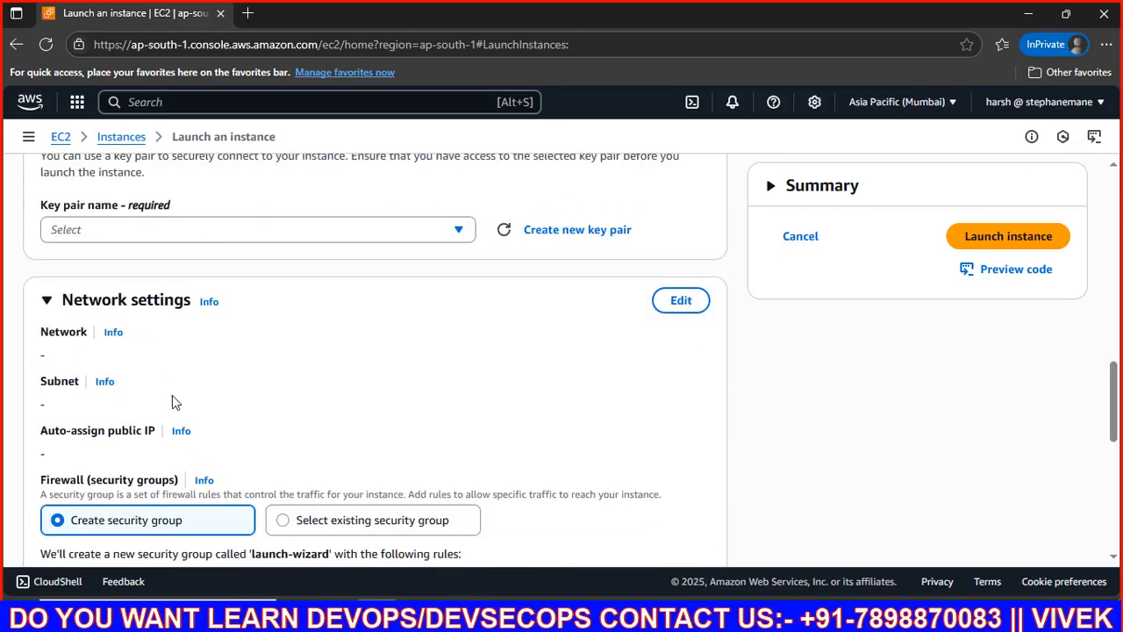
pyautogui.scroll(-2, 172, 401)
pyautogui.scroll(-2, 131, 370)
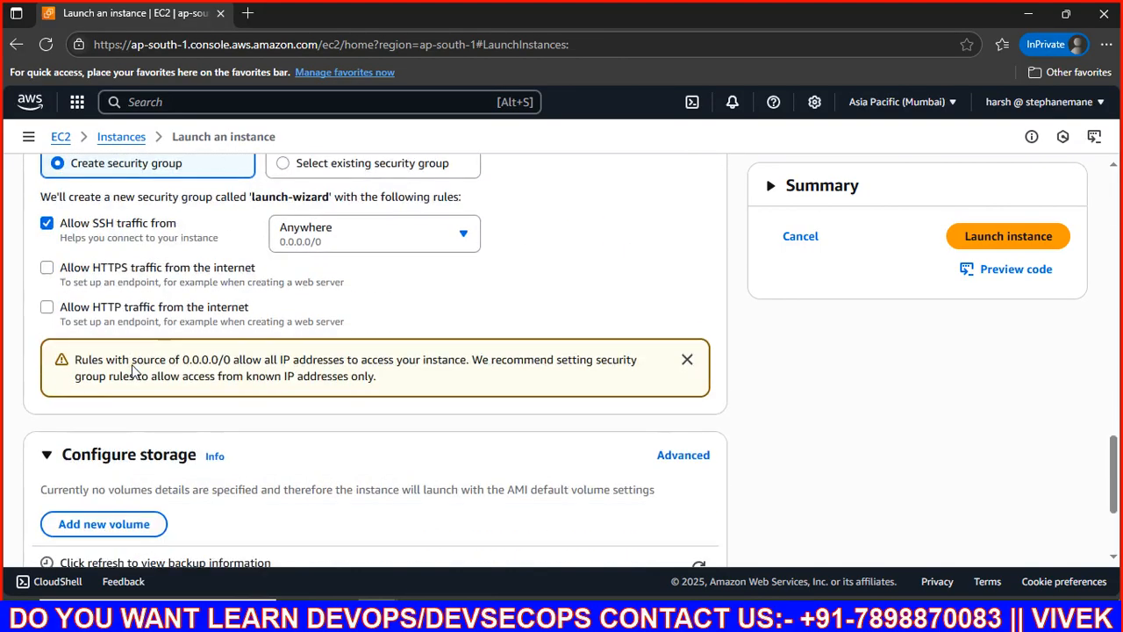
pyautogui.scroll(4, 131, 370)
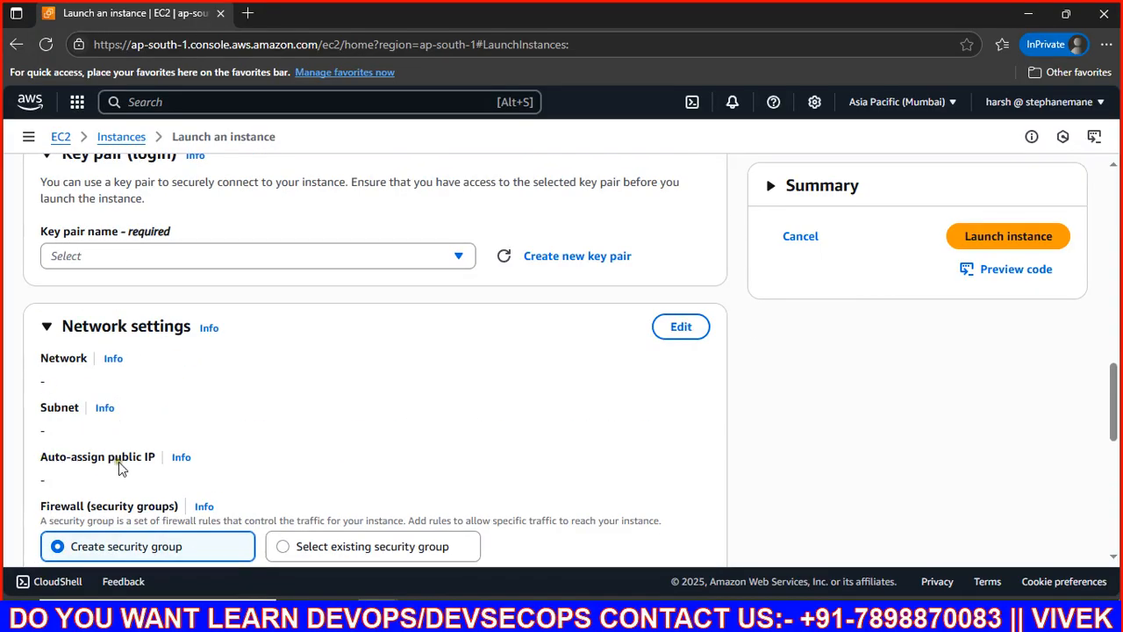
pyautogui.scroll(-2, 175, 467)
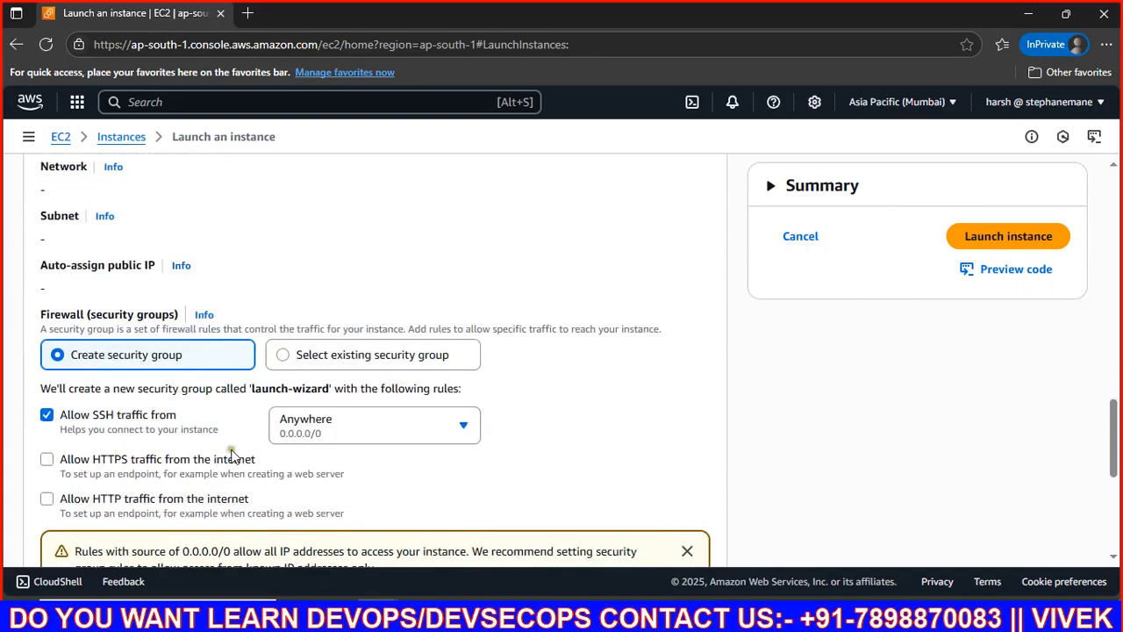
pyautogui.scroll(2, 168, 378)
pyautogui.scroll(-2, 157, 369)
pyautogui.scroll(2, 158, 422)
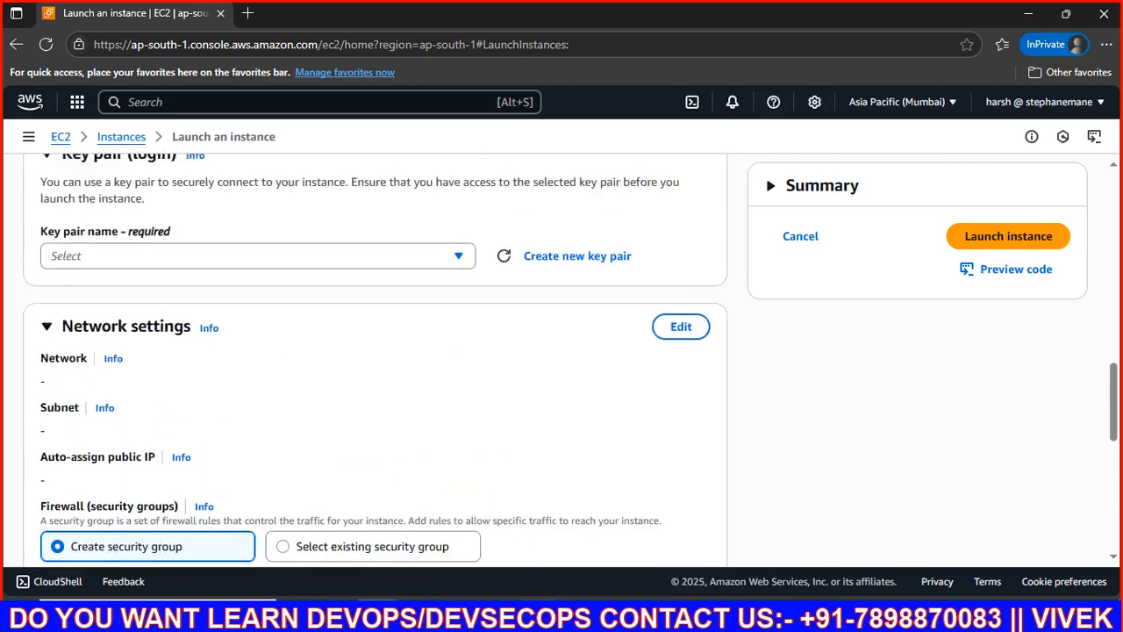
pyautogui.click(579, 615)
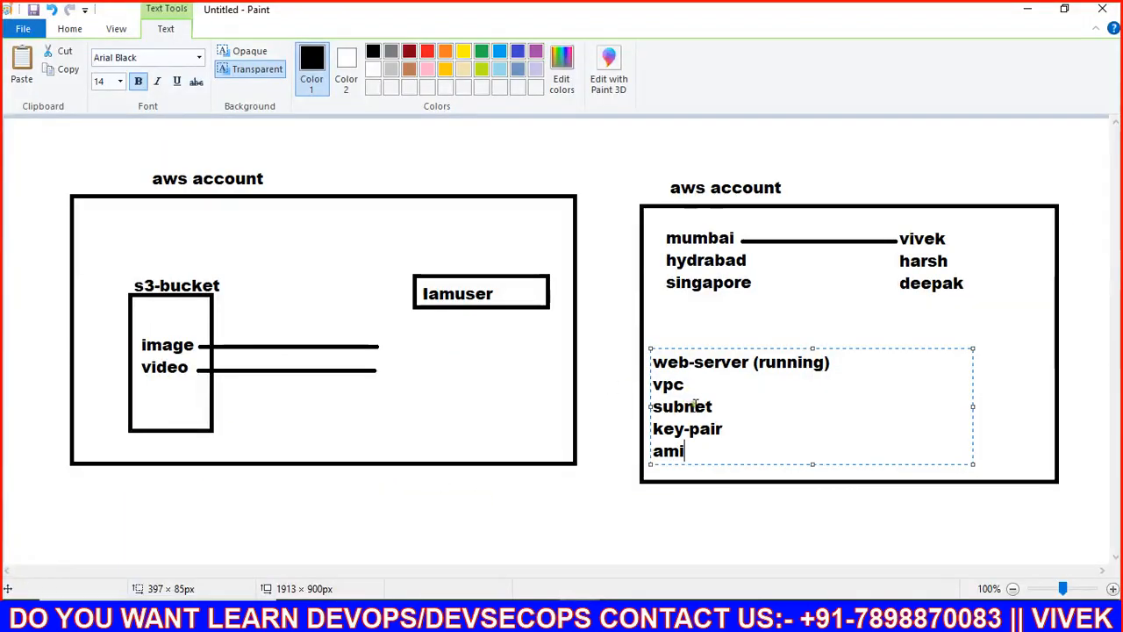